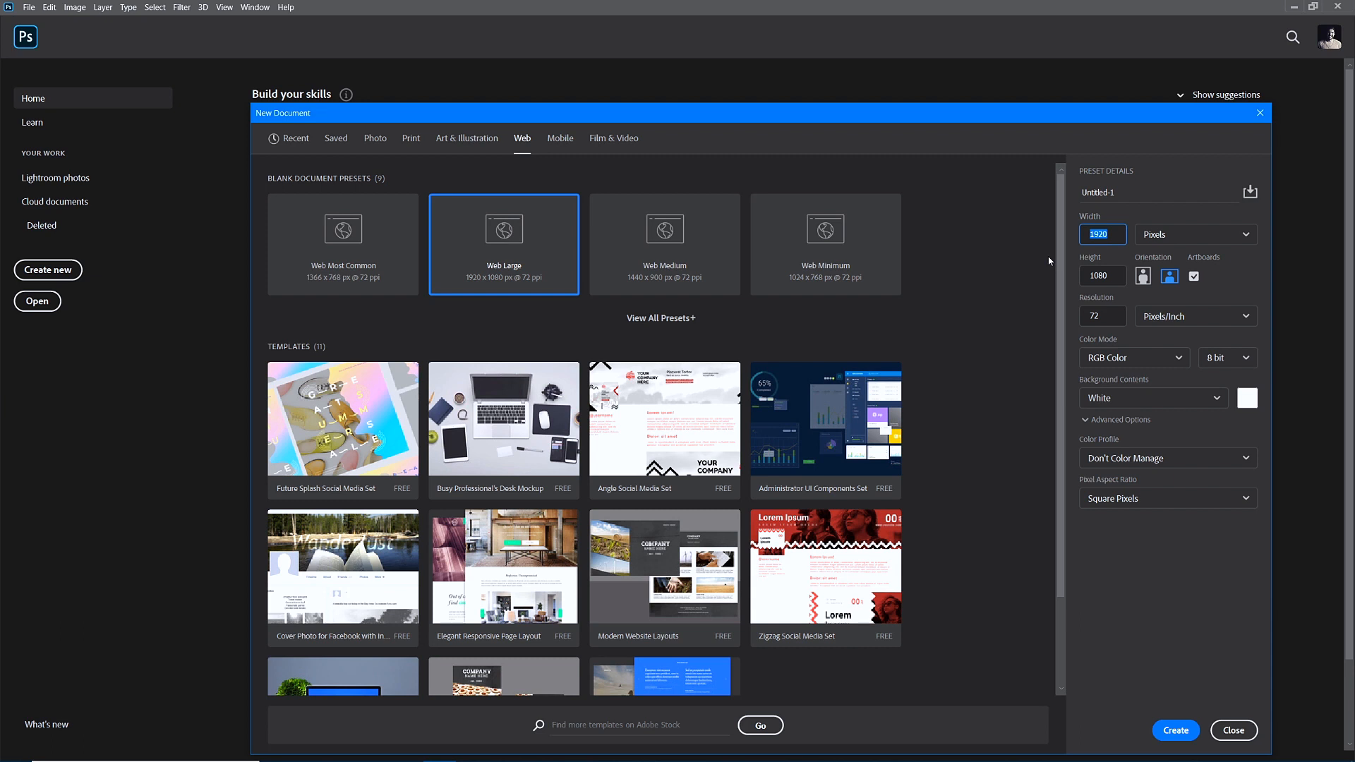
Create a new document with width 2000, height 3000 and resolution 96 ppi.
text(20)
key(Tab)
text(3)
key(Tab)
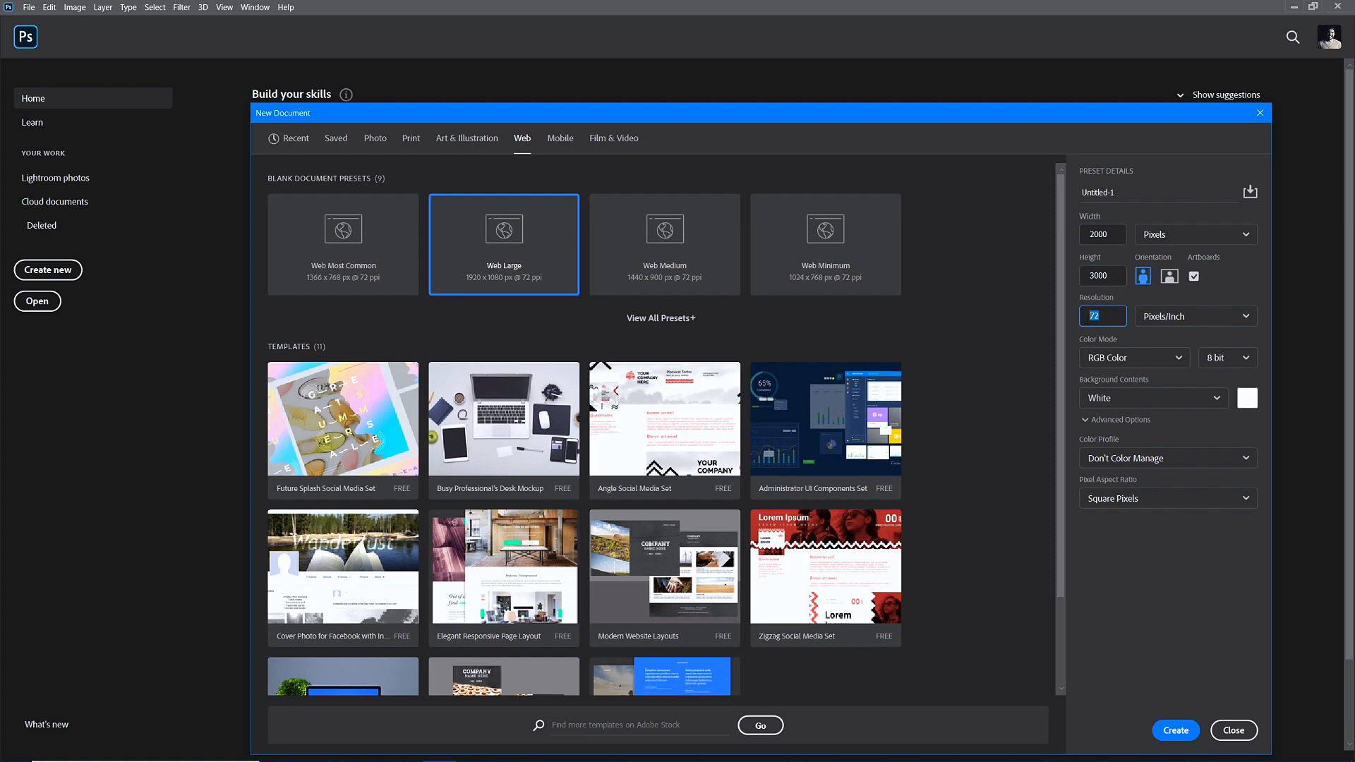
text(96)
key(Return)
click(1176, 731)
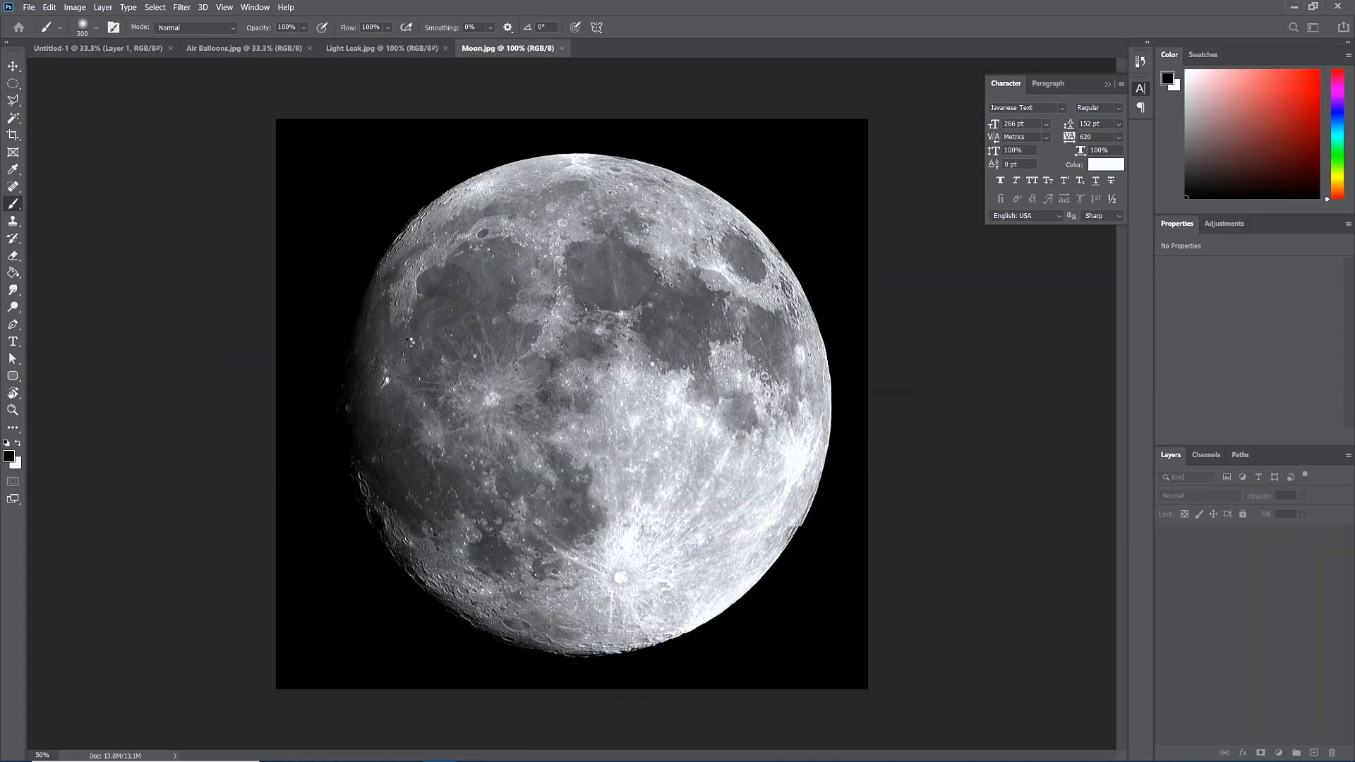
Open Moon.jpg, Road Background.jpg and Starry Sky.jpg, then select all of the road photo.
key(v)
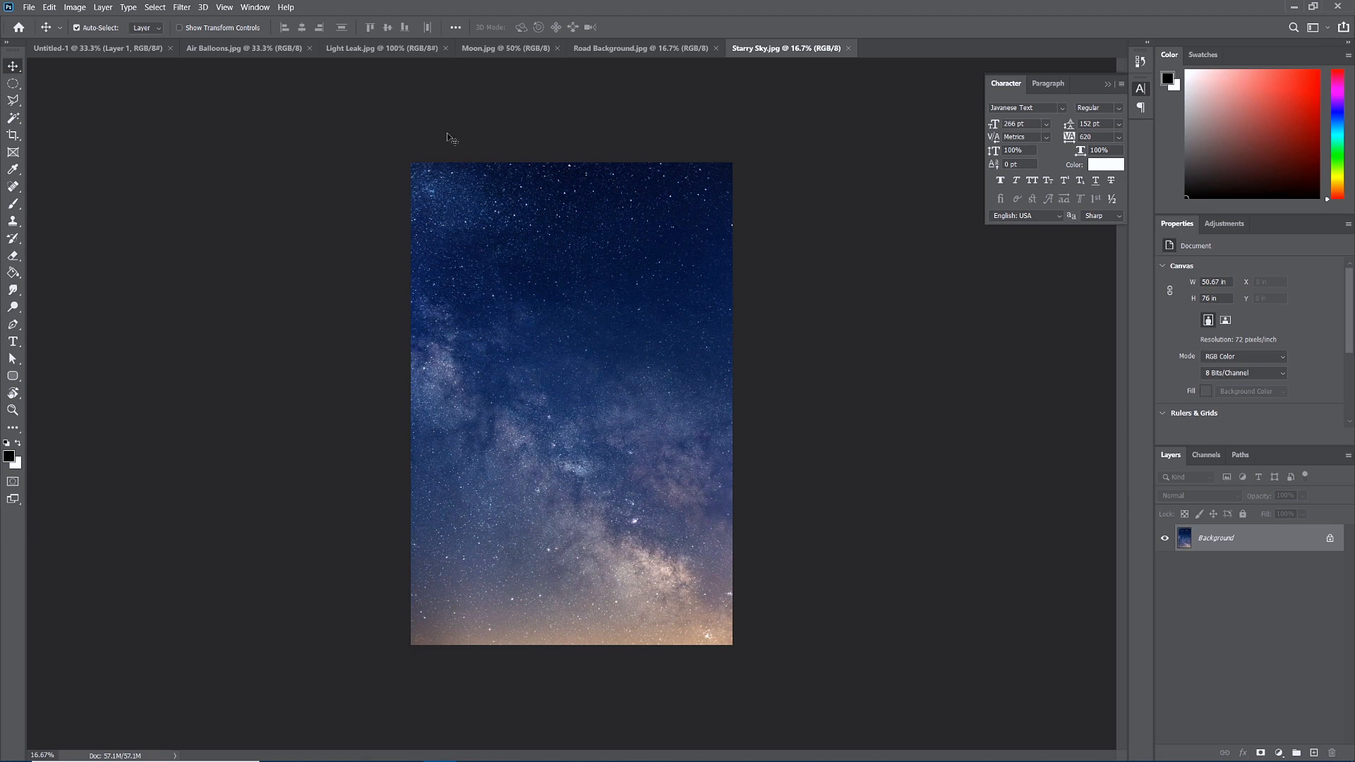
click(614, 51)
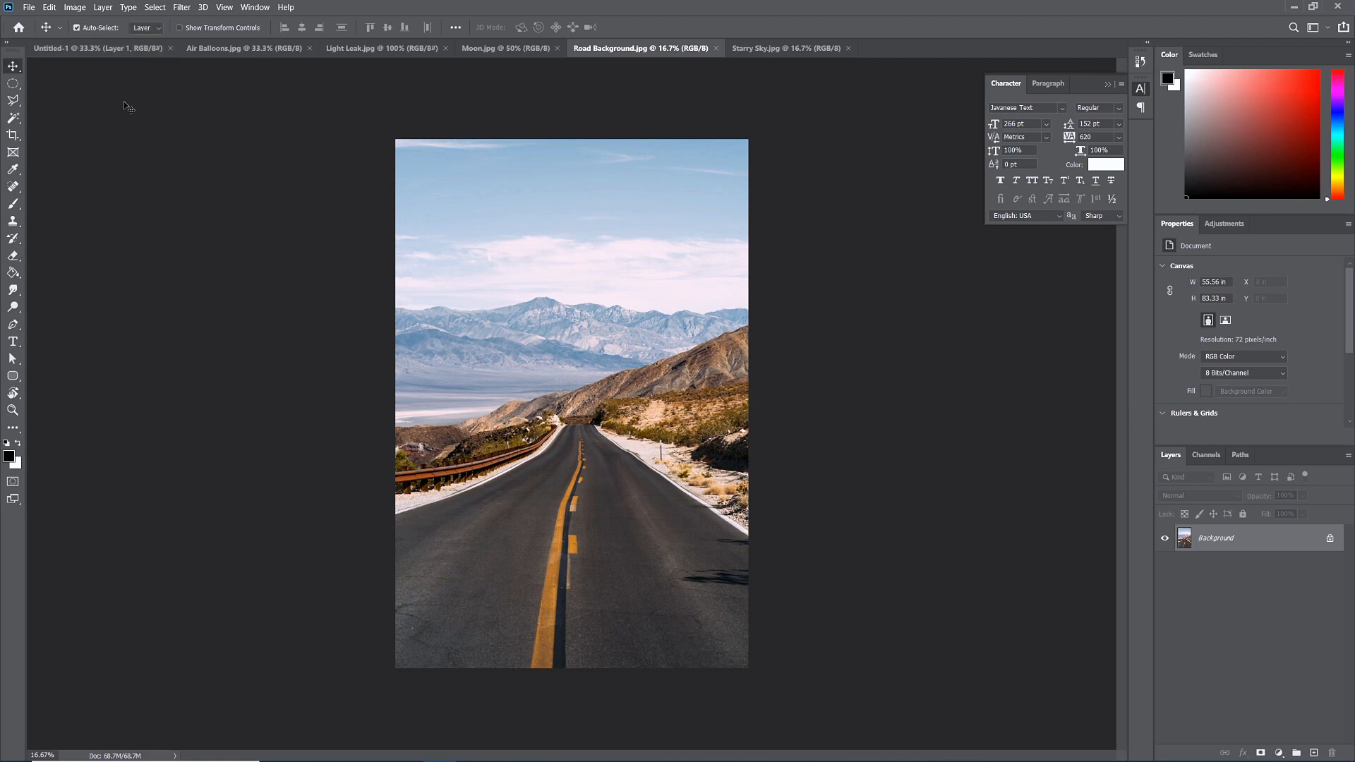
key(ctrl+a)
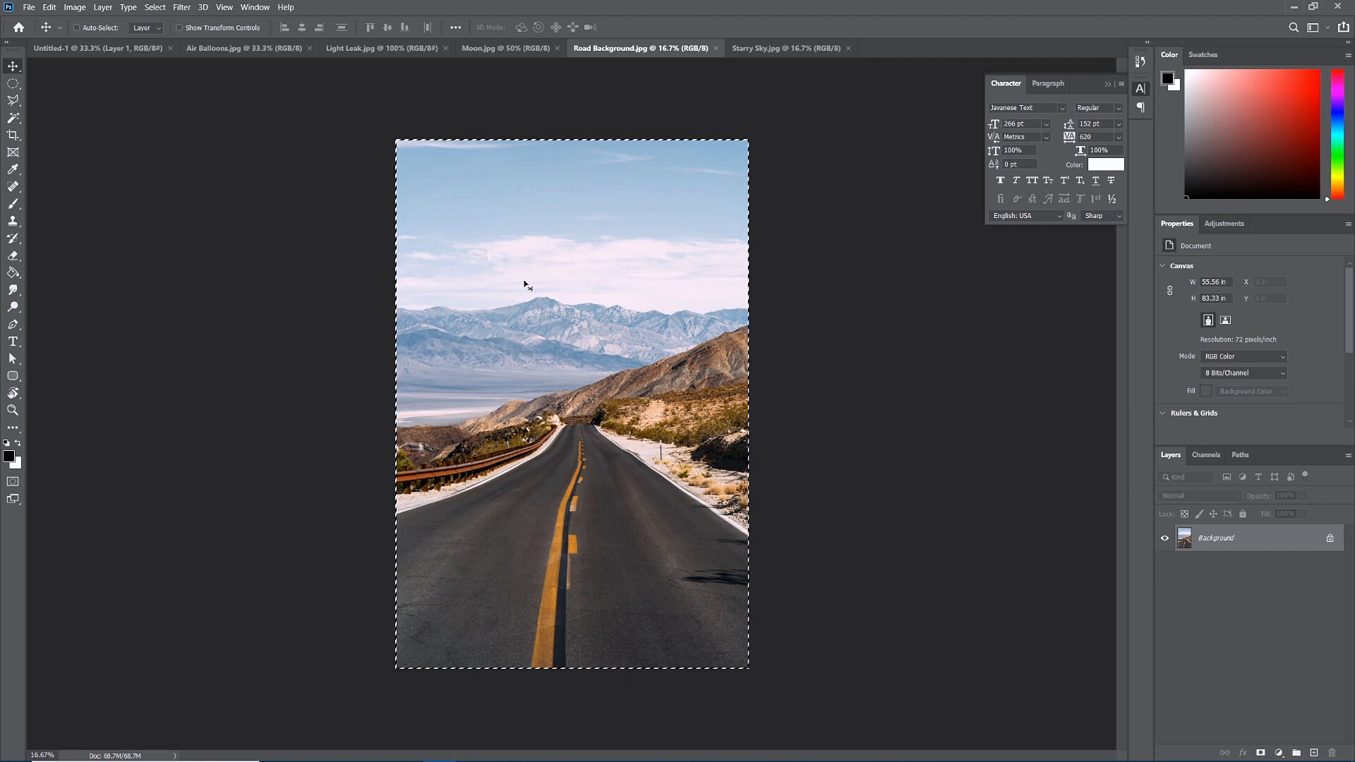
Paste the road photo into Untitled-1 and scale it to about 51% to fill the canvas.
click(72, 49)
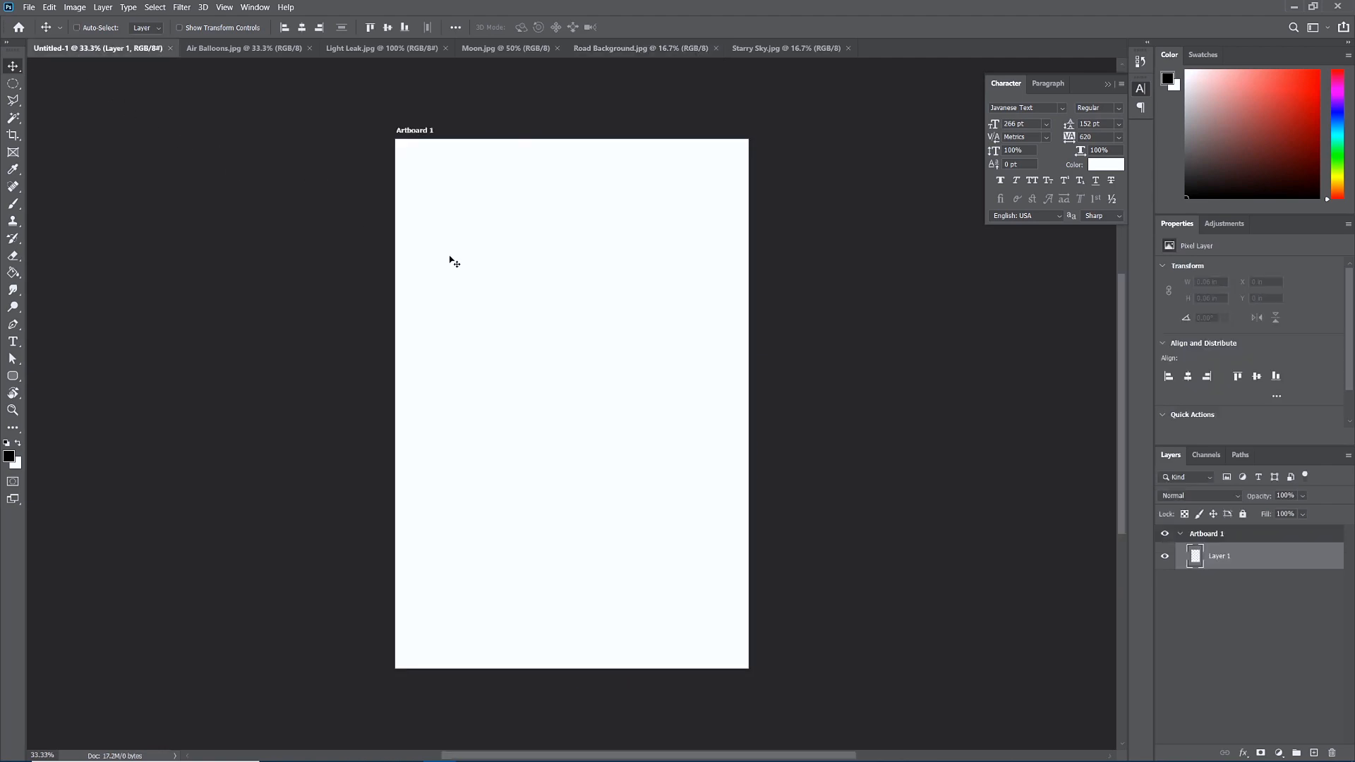
key(ctrl+v)
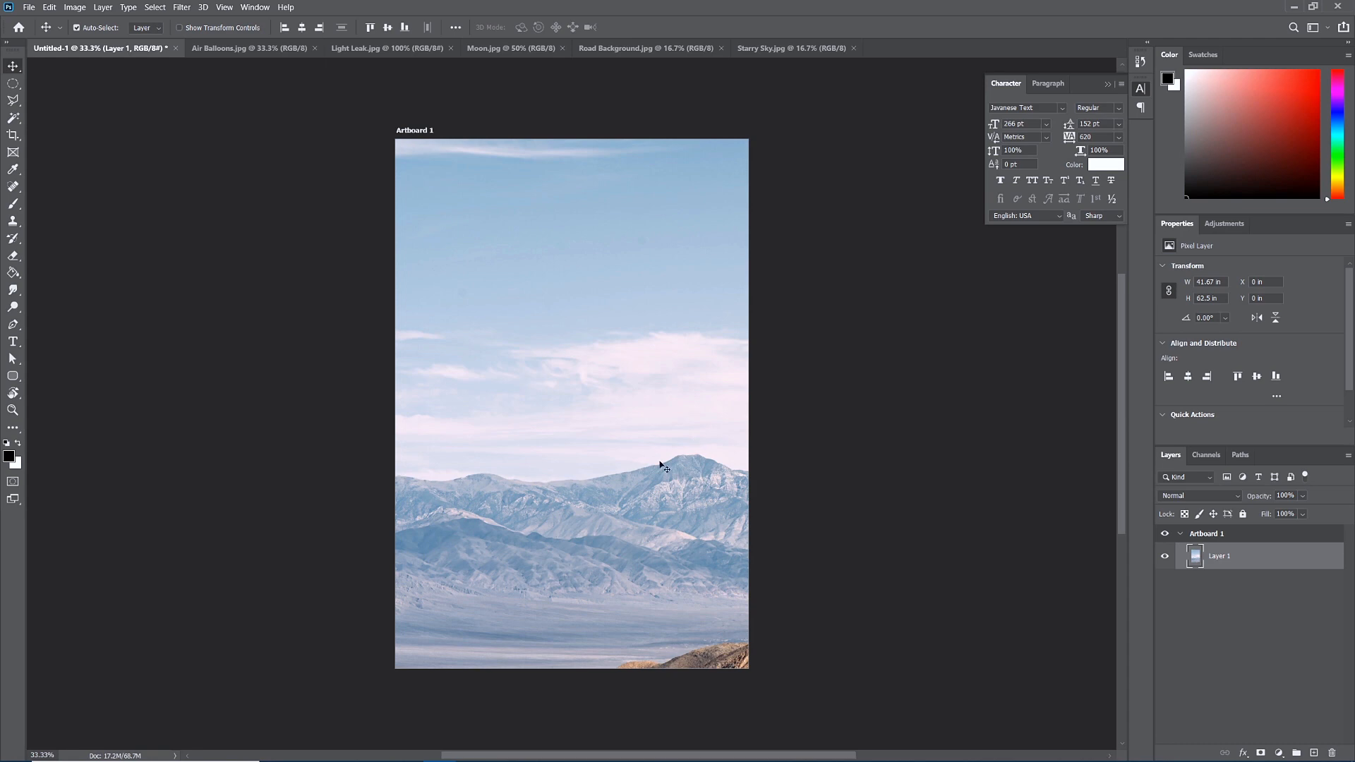
drag(650, 463, 660, 425)
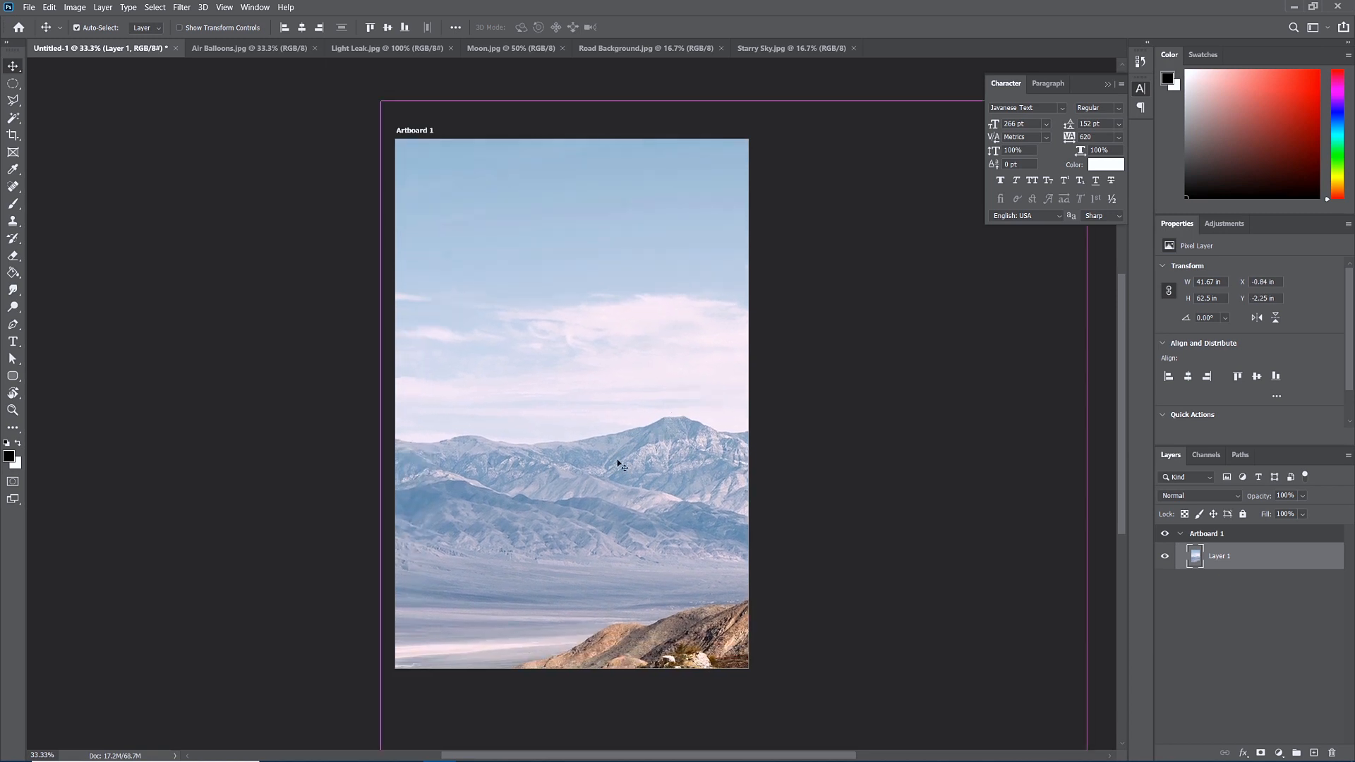
key(ctrl+t)
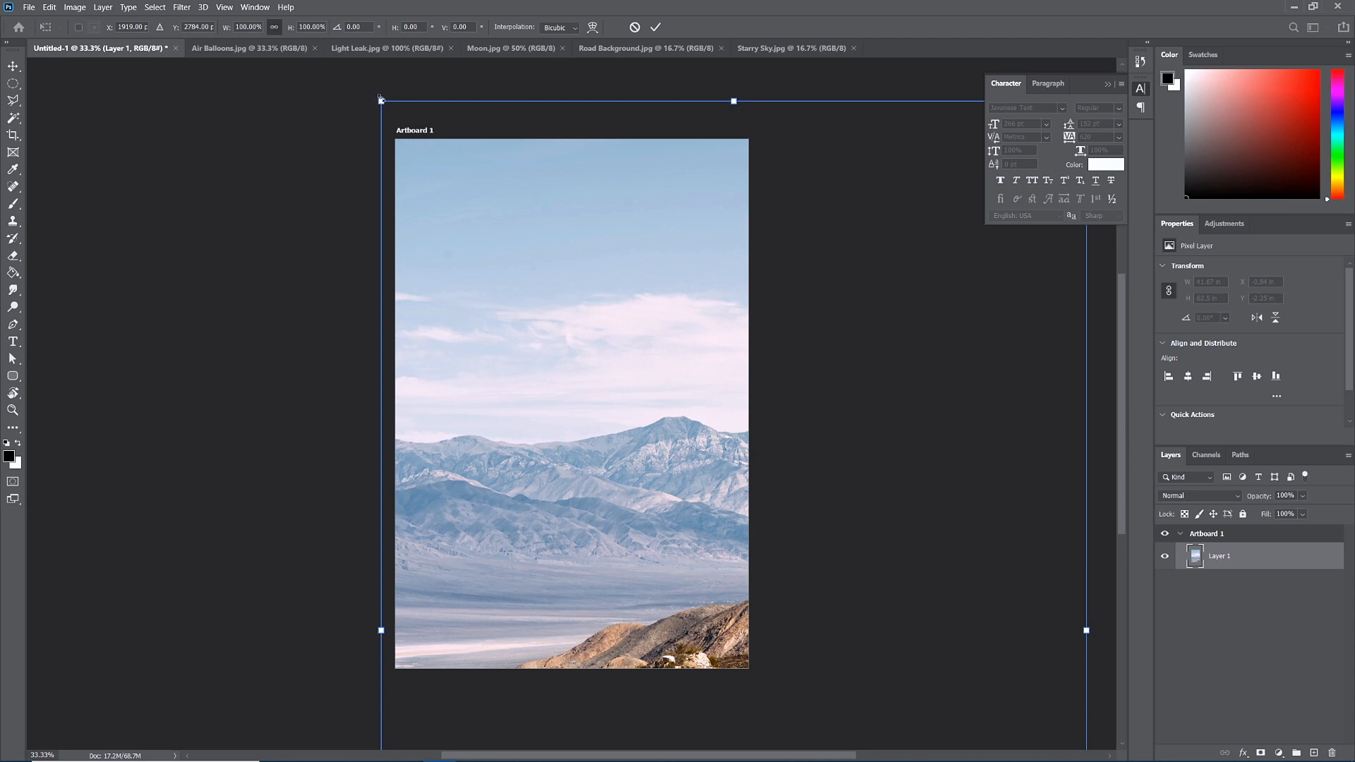
drag(379, 98, 696, 517)
drag(776, 570, 467, 143)
drag(358, 100, 414, 181)
drag(475, 260, 451, 215)
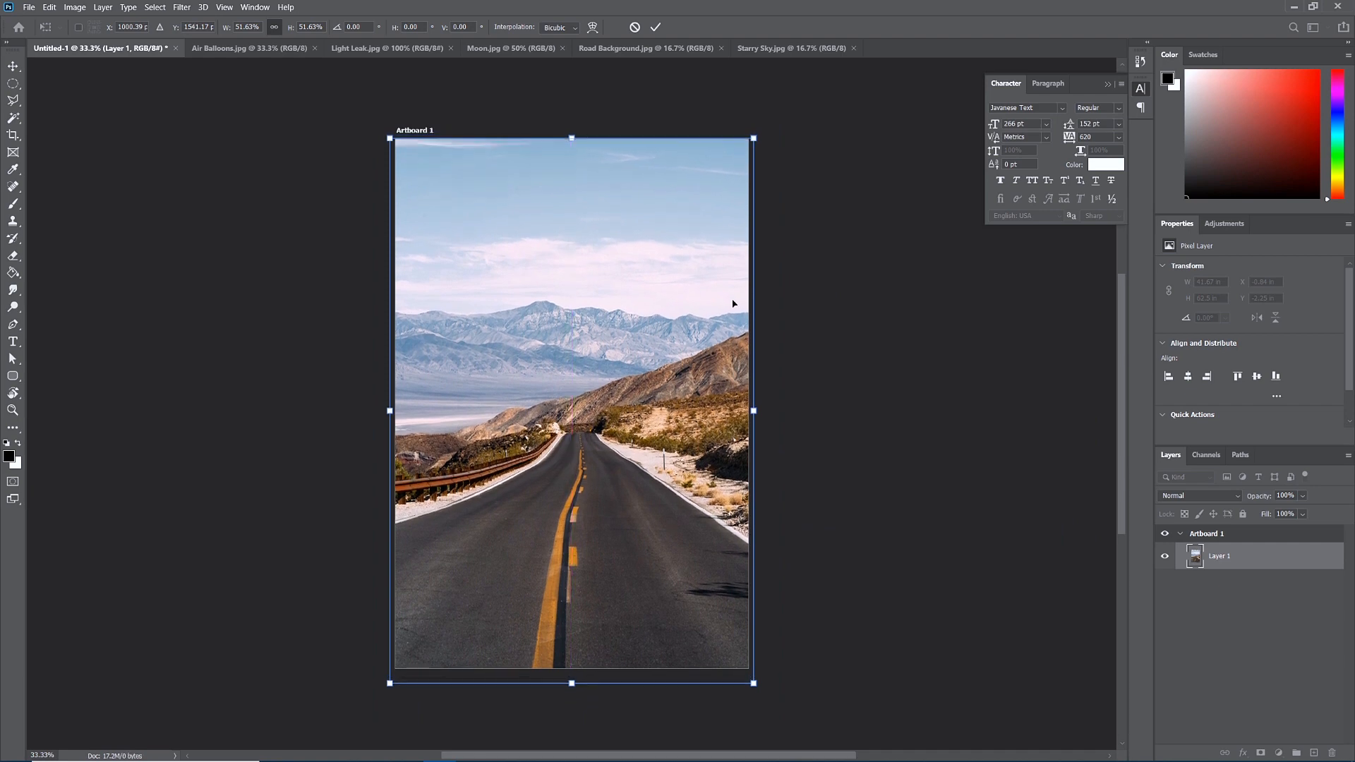
key(Return)
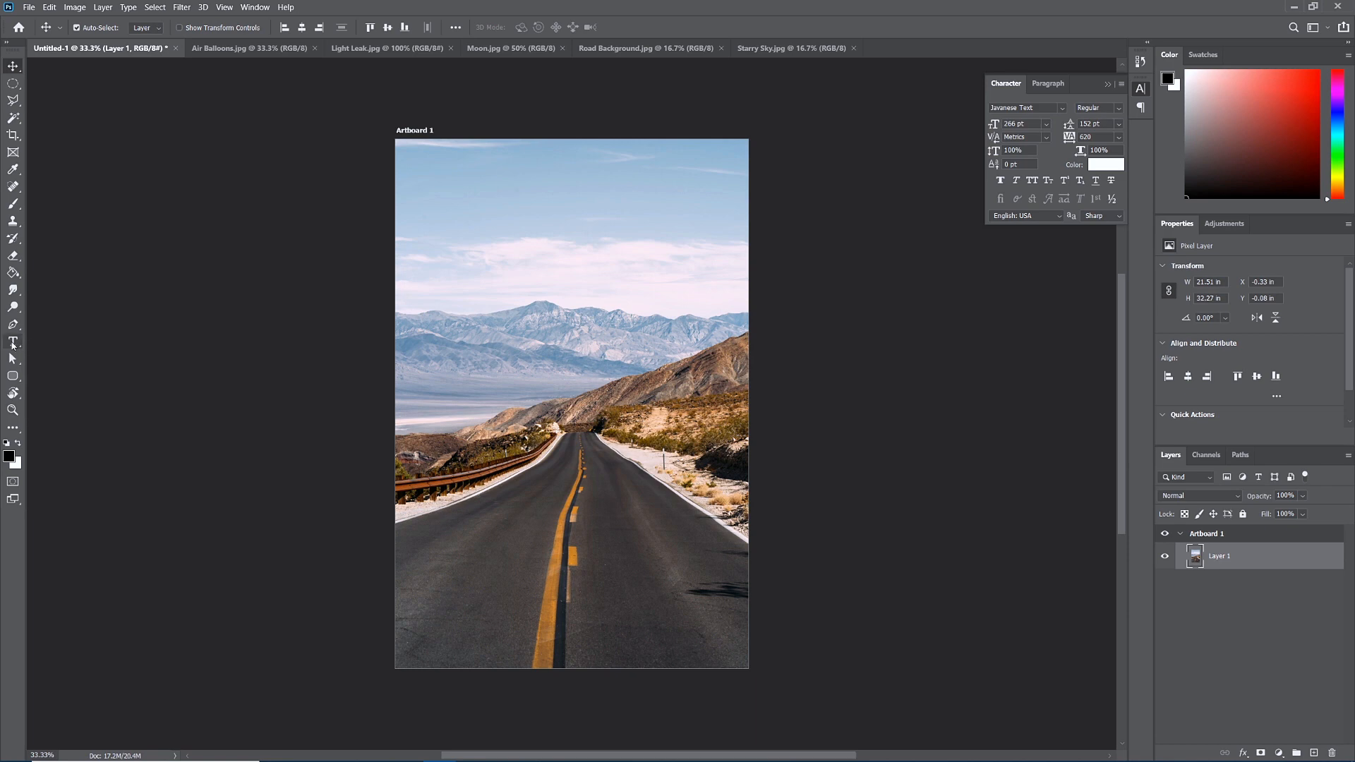
click(13, 343)
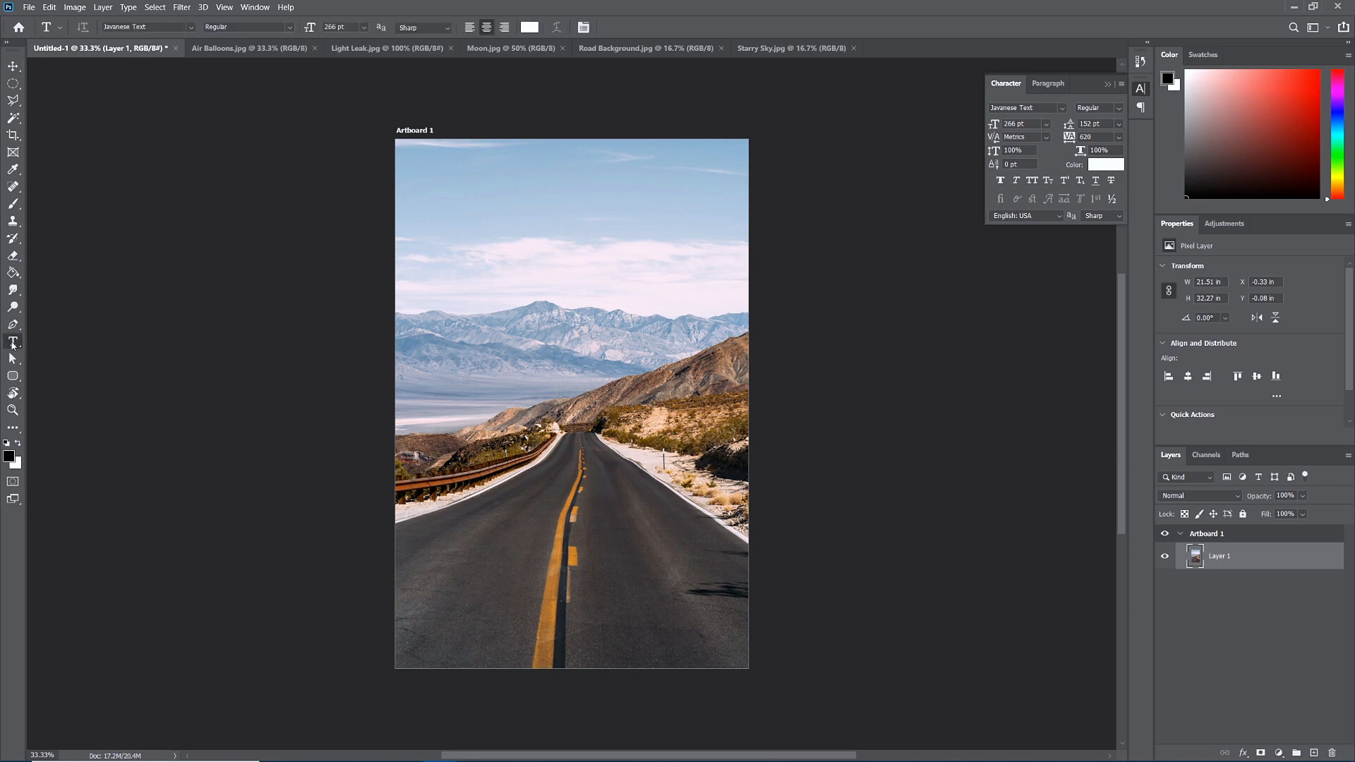
Add white 'A JOURNEY' text at 88 pt and move it up into the sky.
click(493, 354)
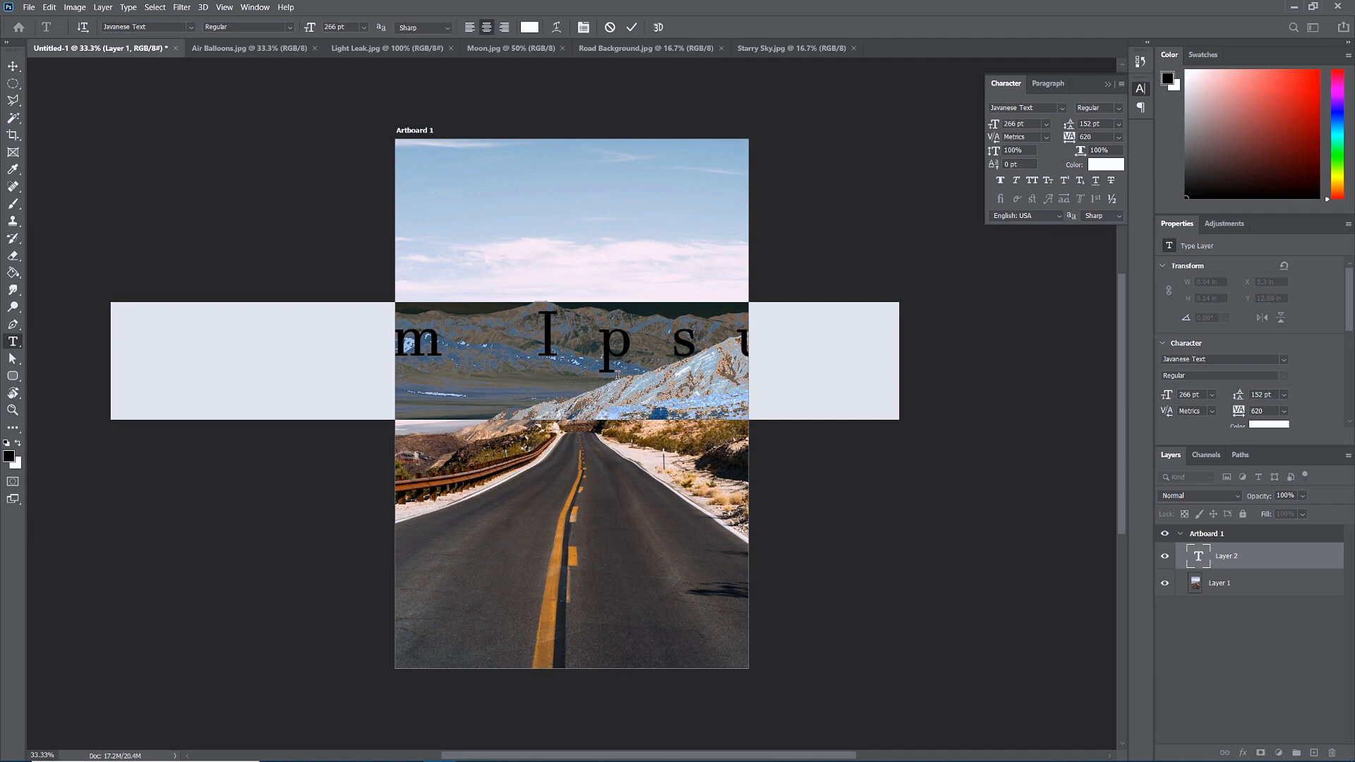
text(JOURNEY)
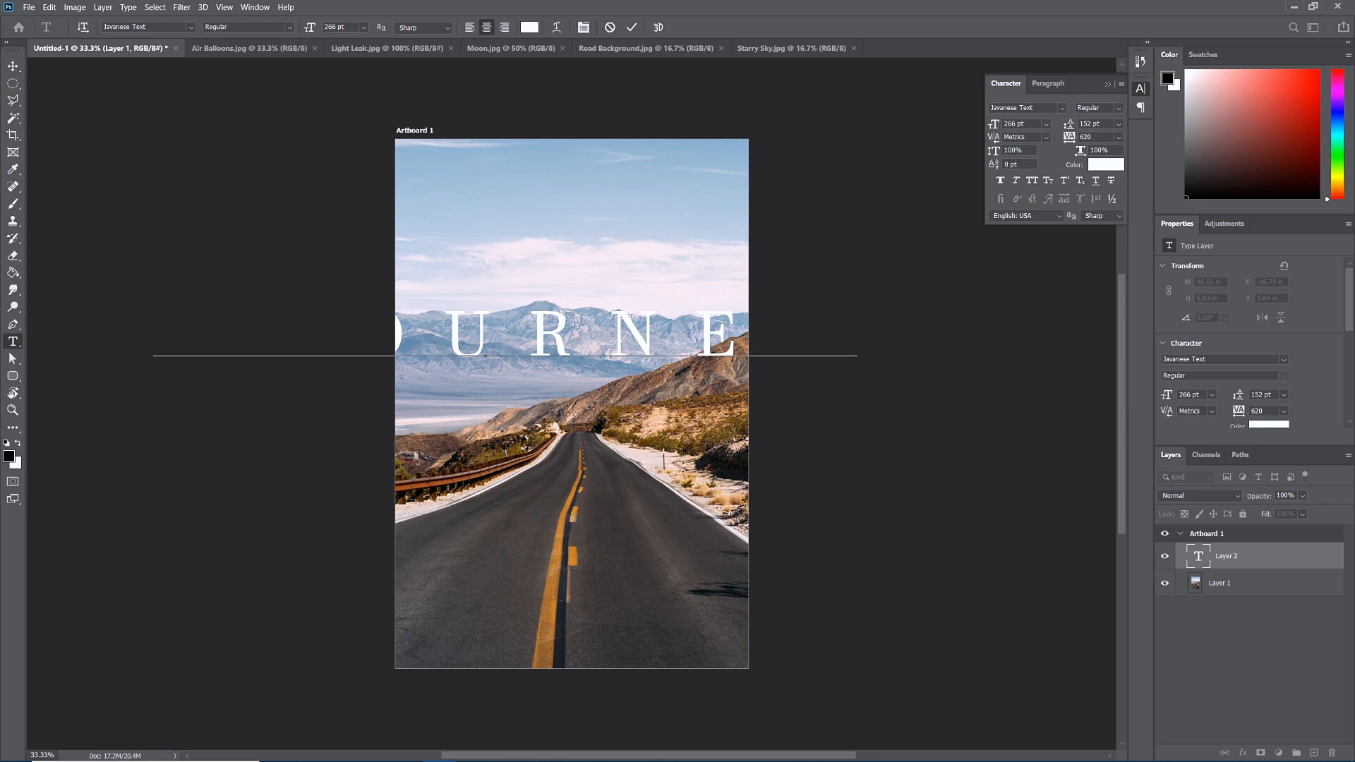
key(ctrl+a)
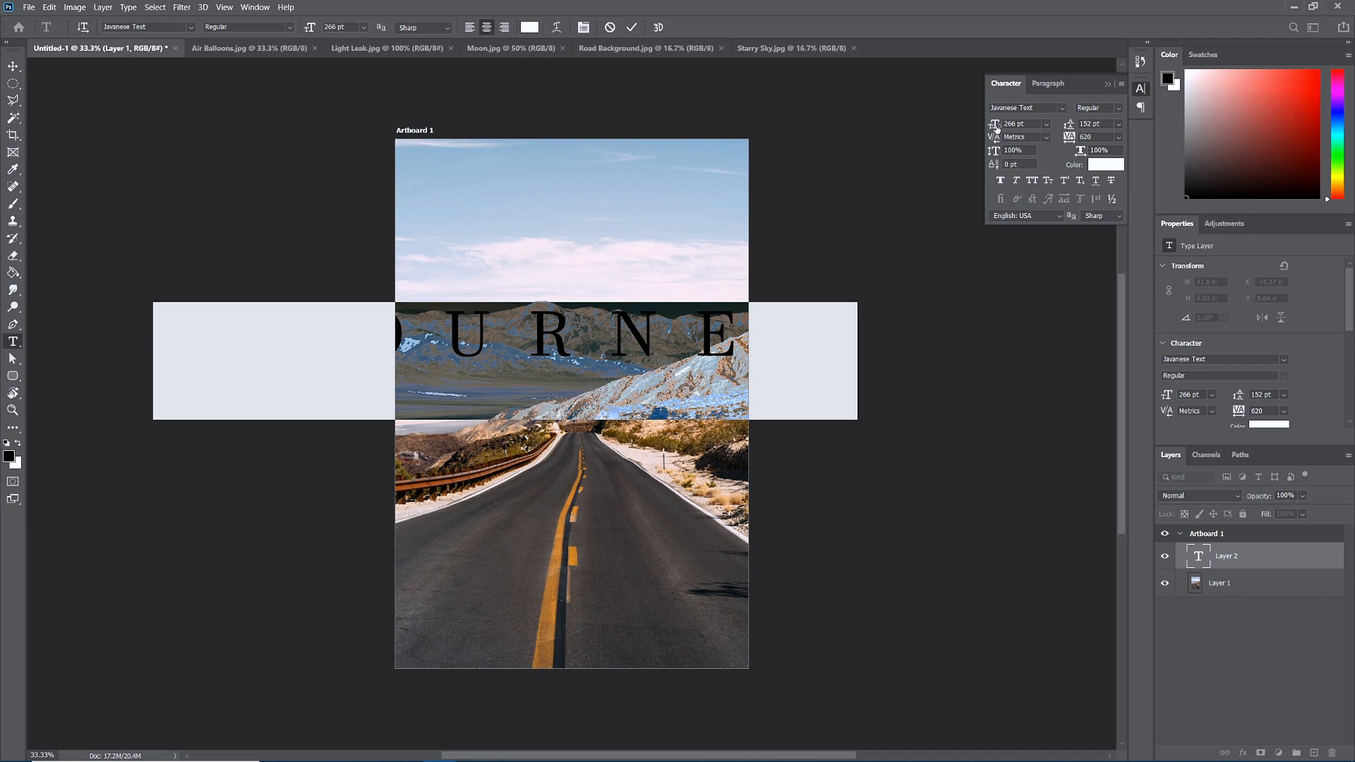
drag(996, 127, 974, 145)
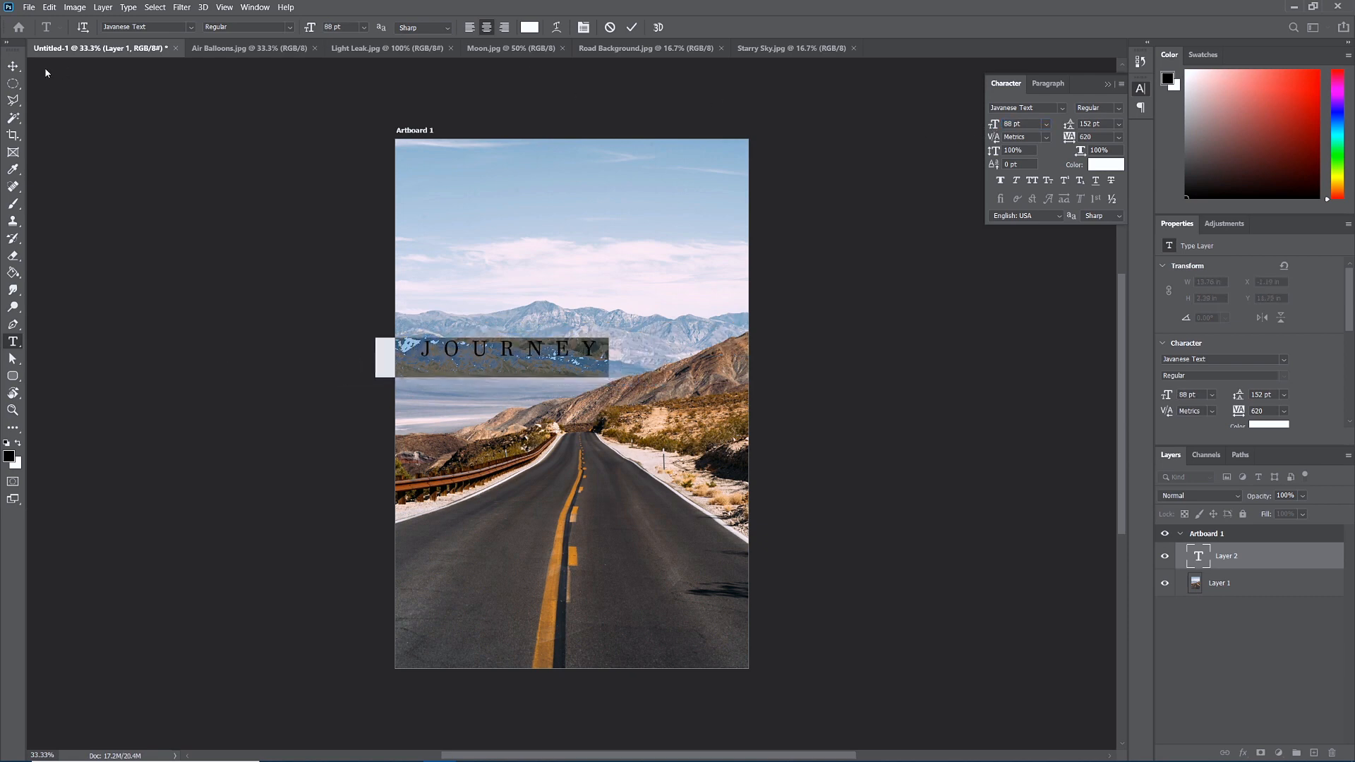
click(13, 65)
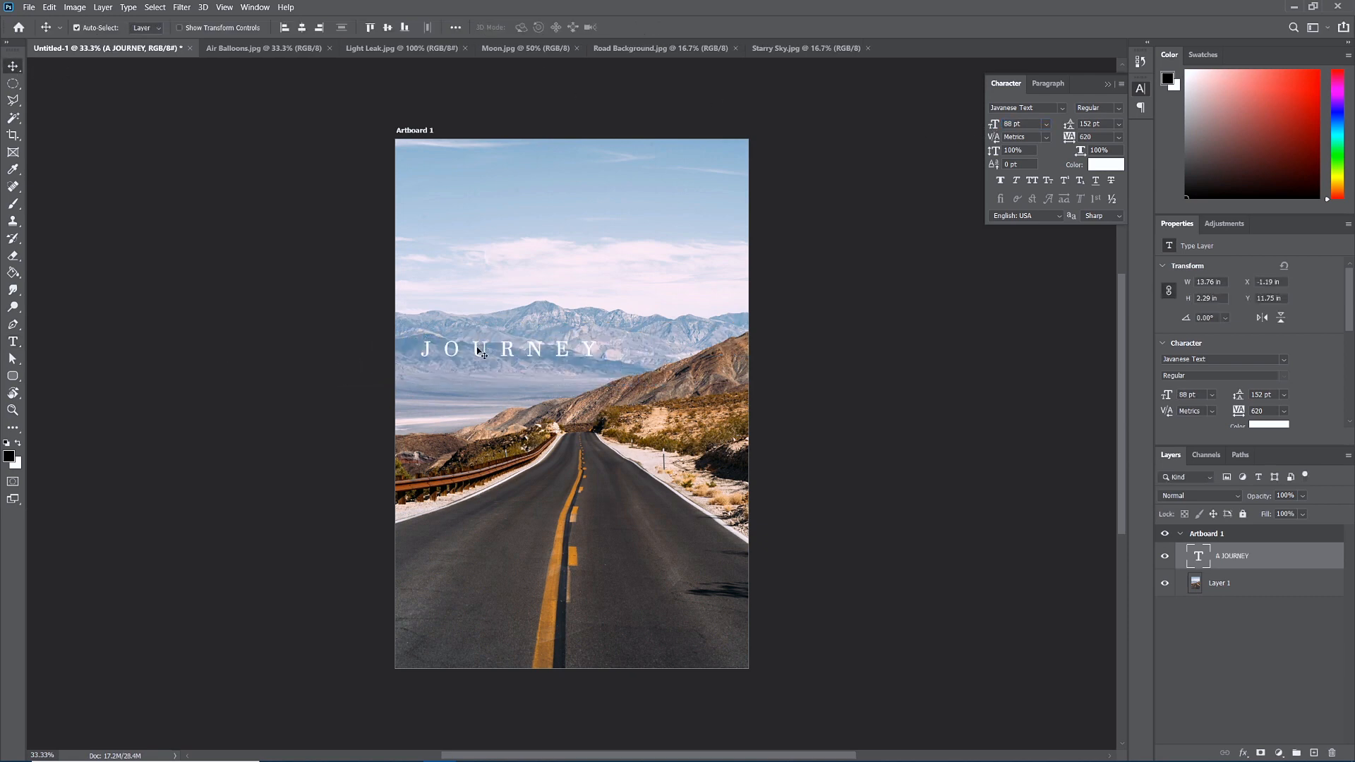
drag(483, 355, 564, 238)
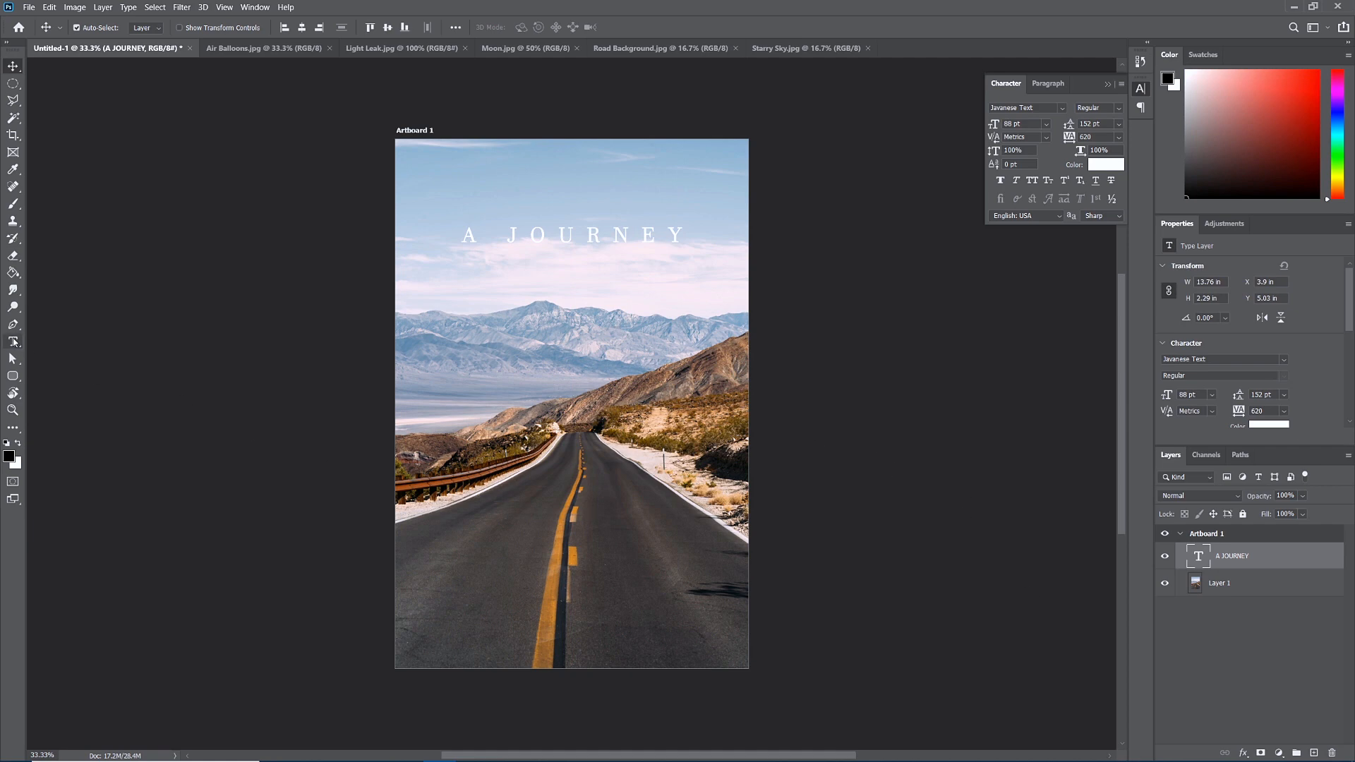
click(12, 341)
Type a large 'LIES' text line and move it under A JOURNEY.
click(507, 296)
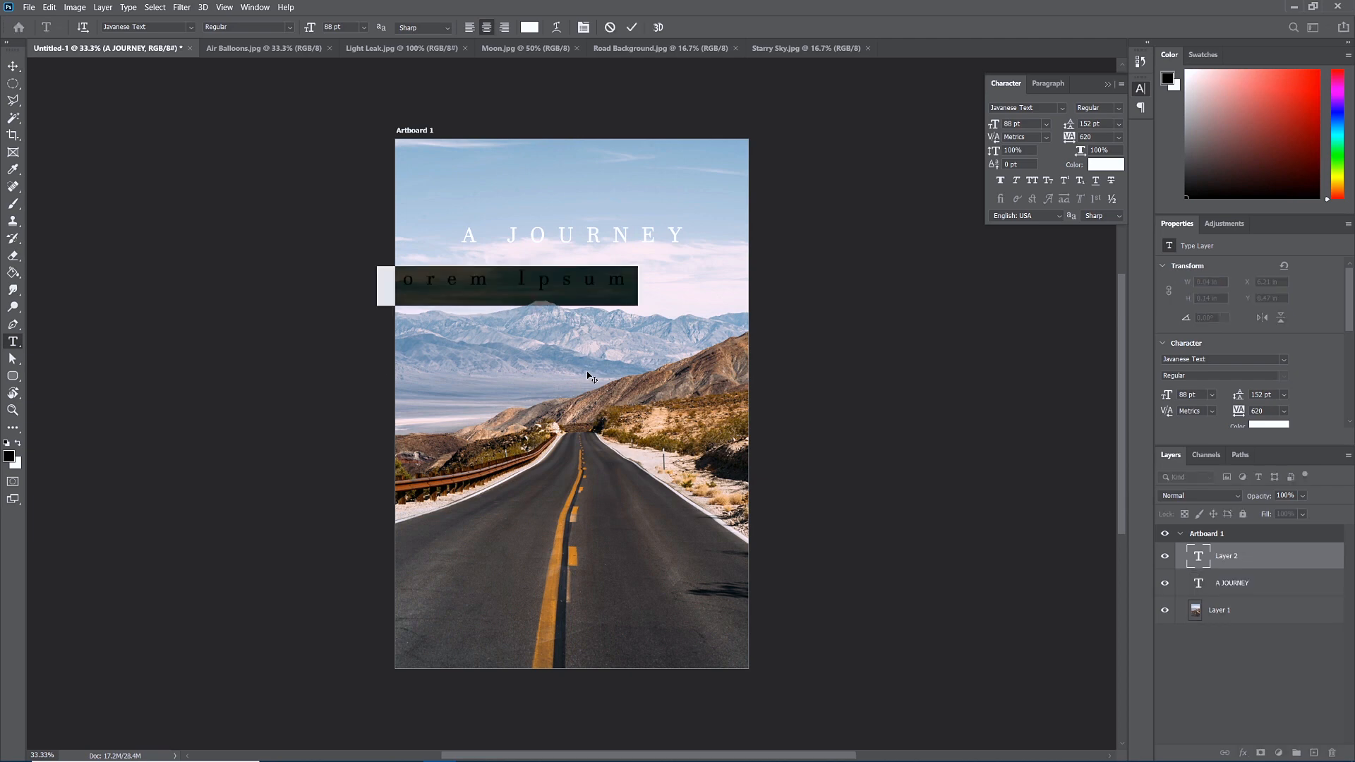
text(LIES)
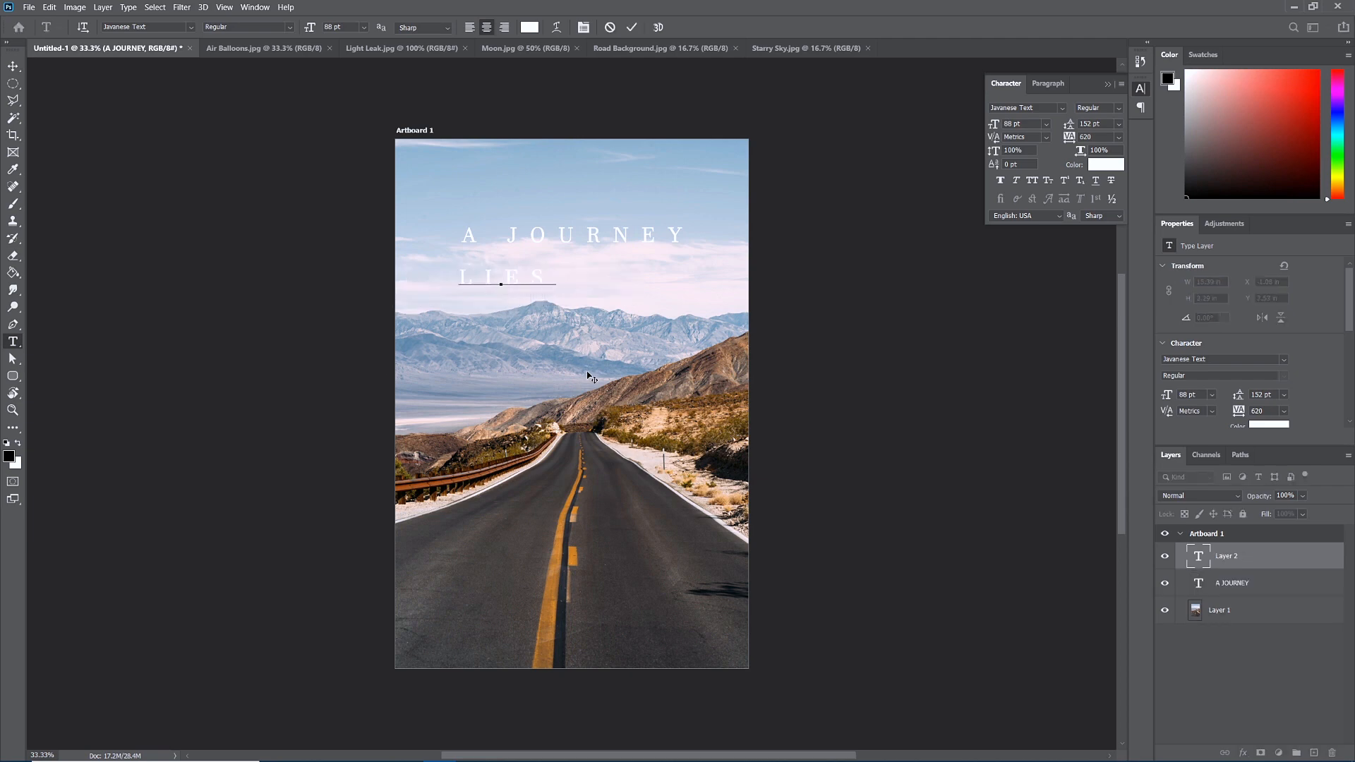
key(ctrl+a)
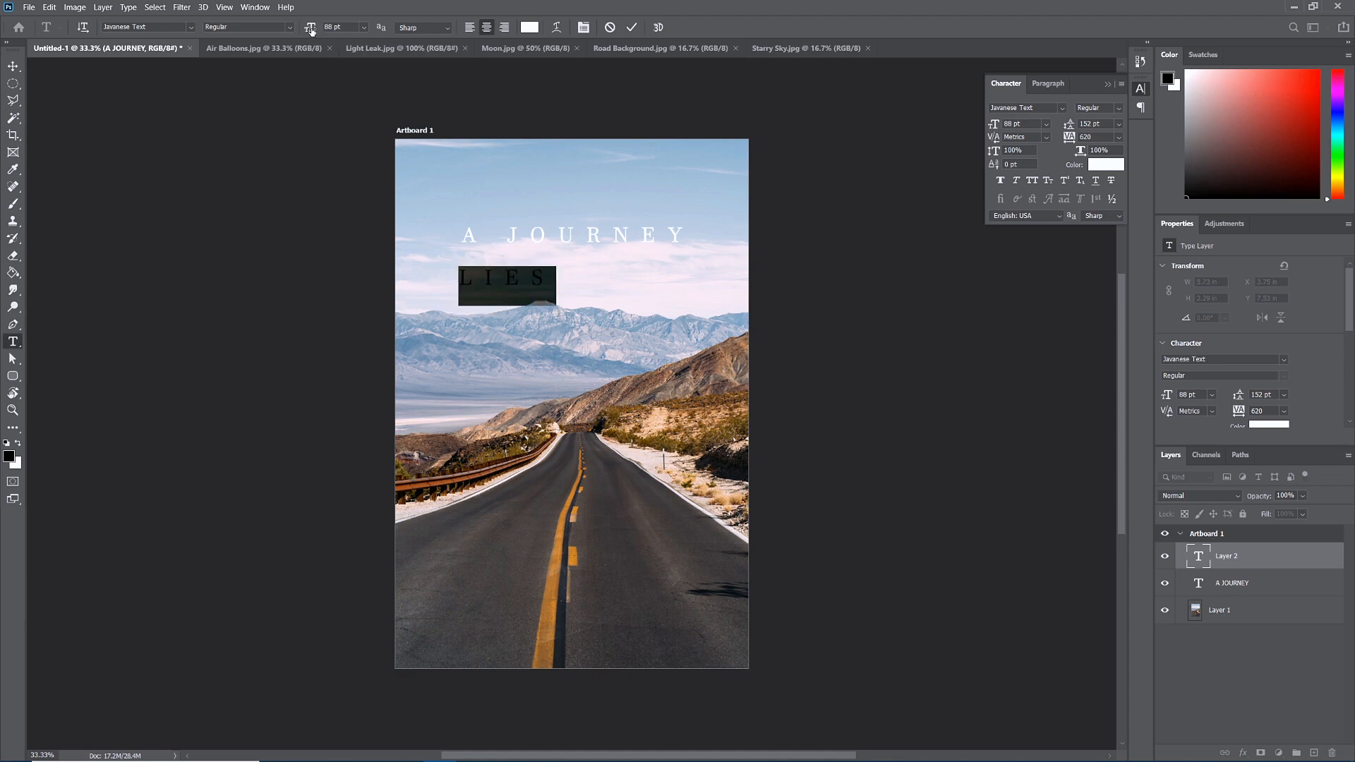
drag(311, 30, 427, 66)
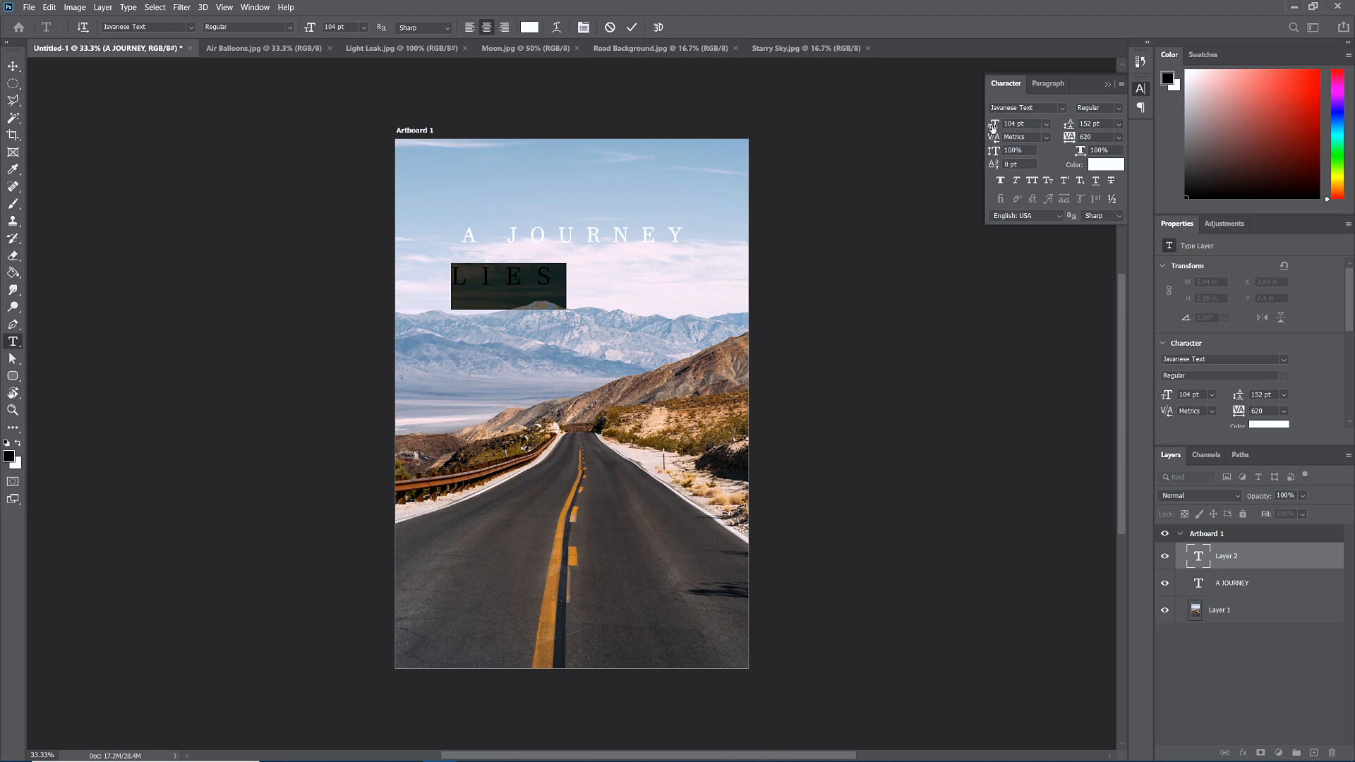
drag(993, 125, 1076, 121)
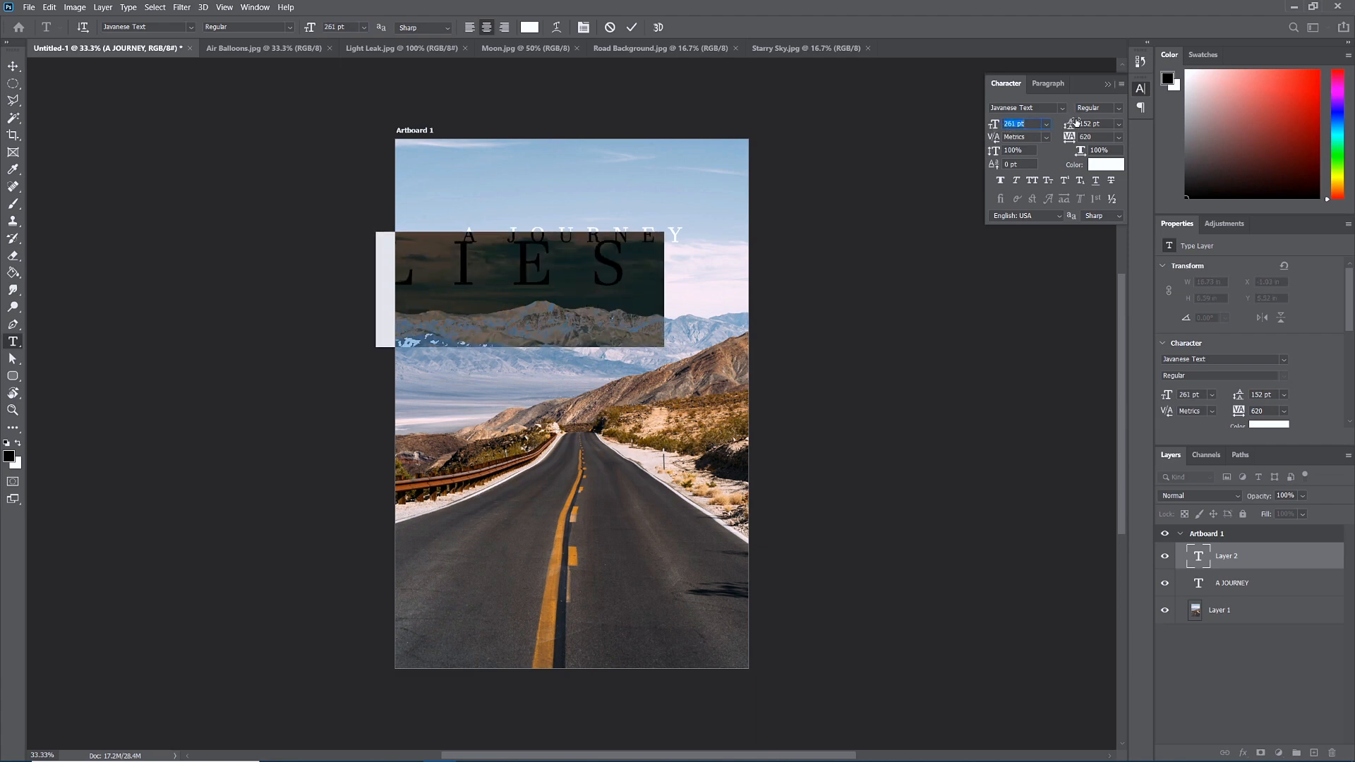
click(12, 66)
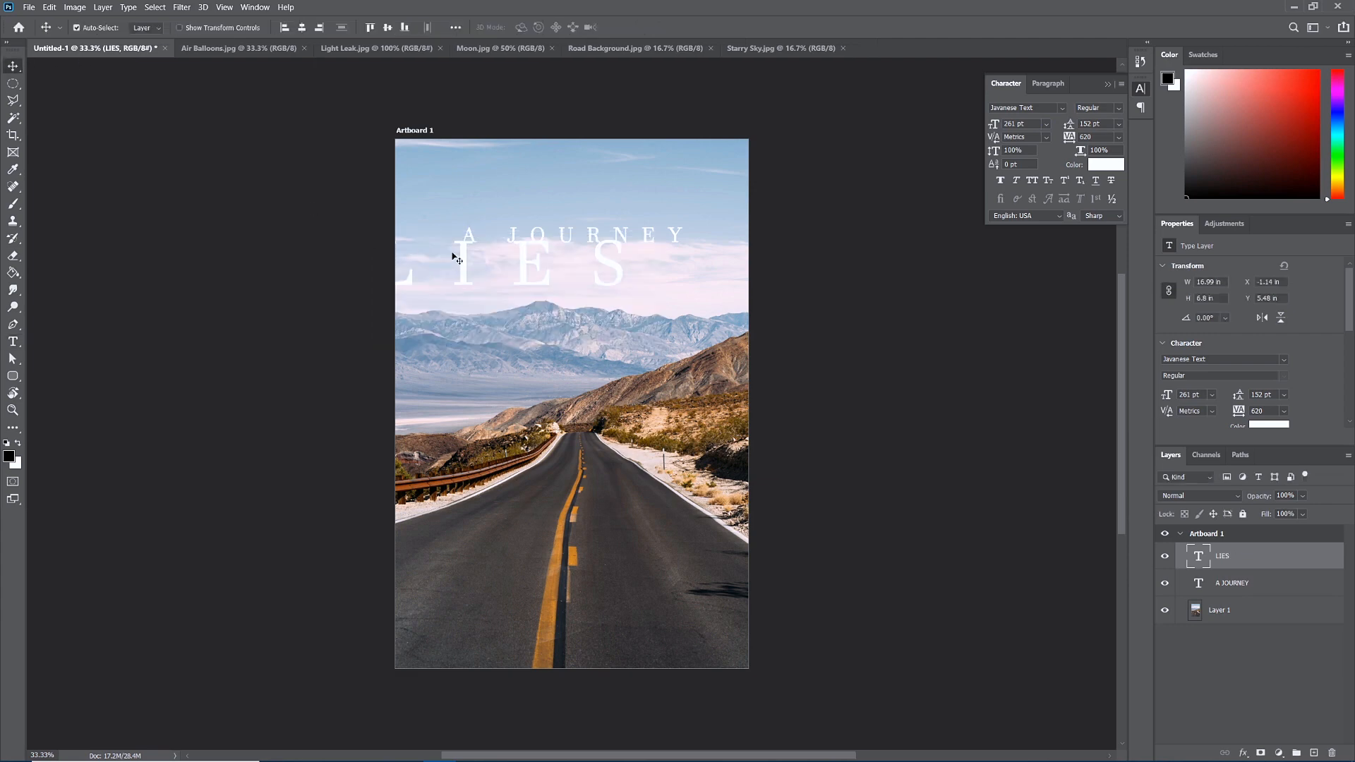
drag(469, 263, 537, 281)
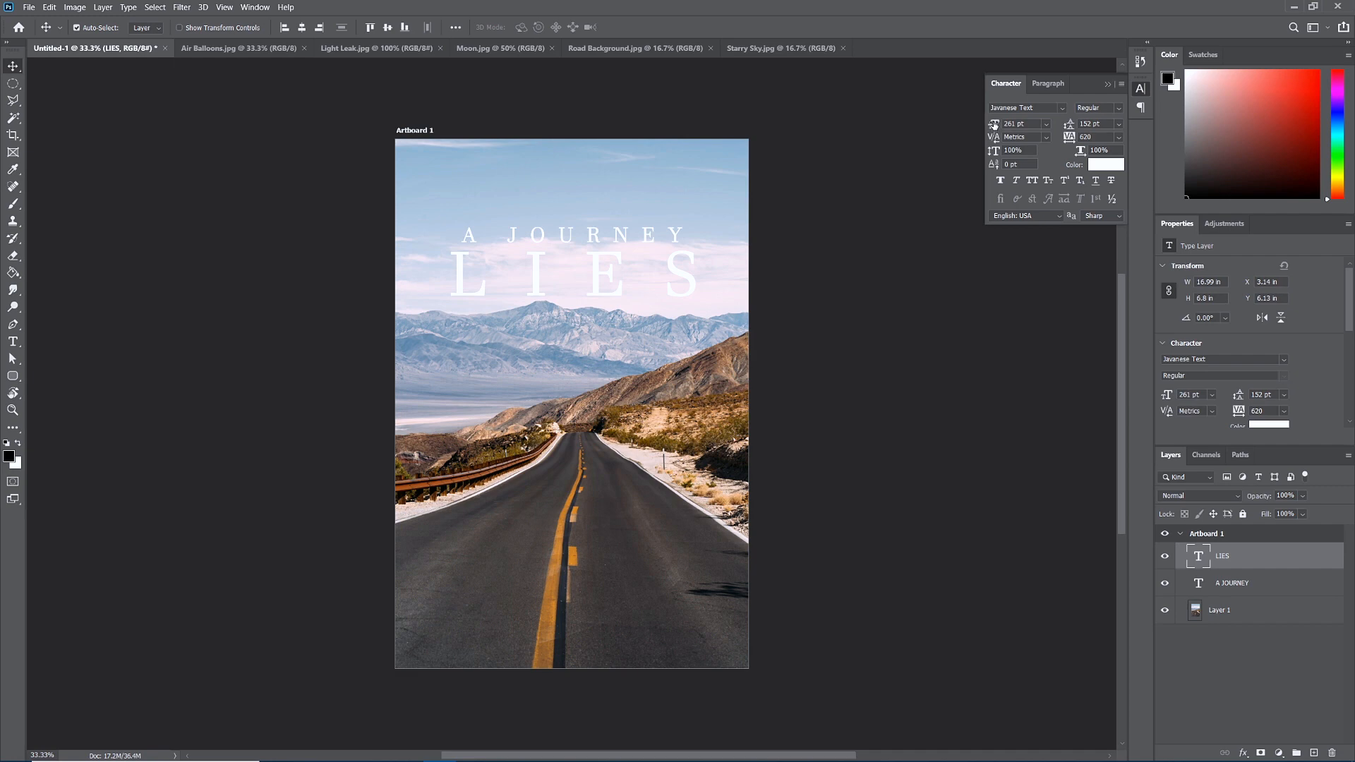
Set LIES to exactly 235 pt and nudge it into place.
drag(994, 124, 991, 127)
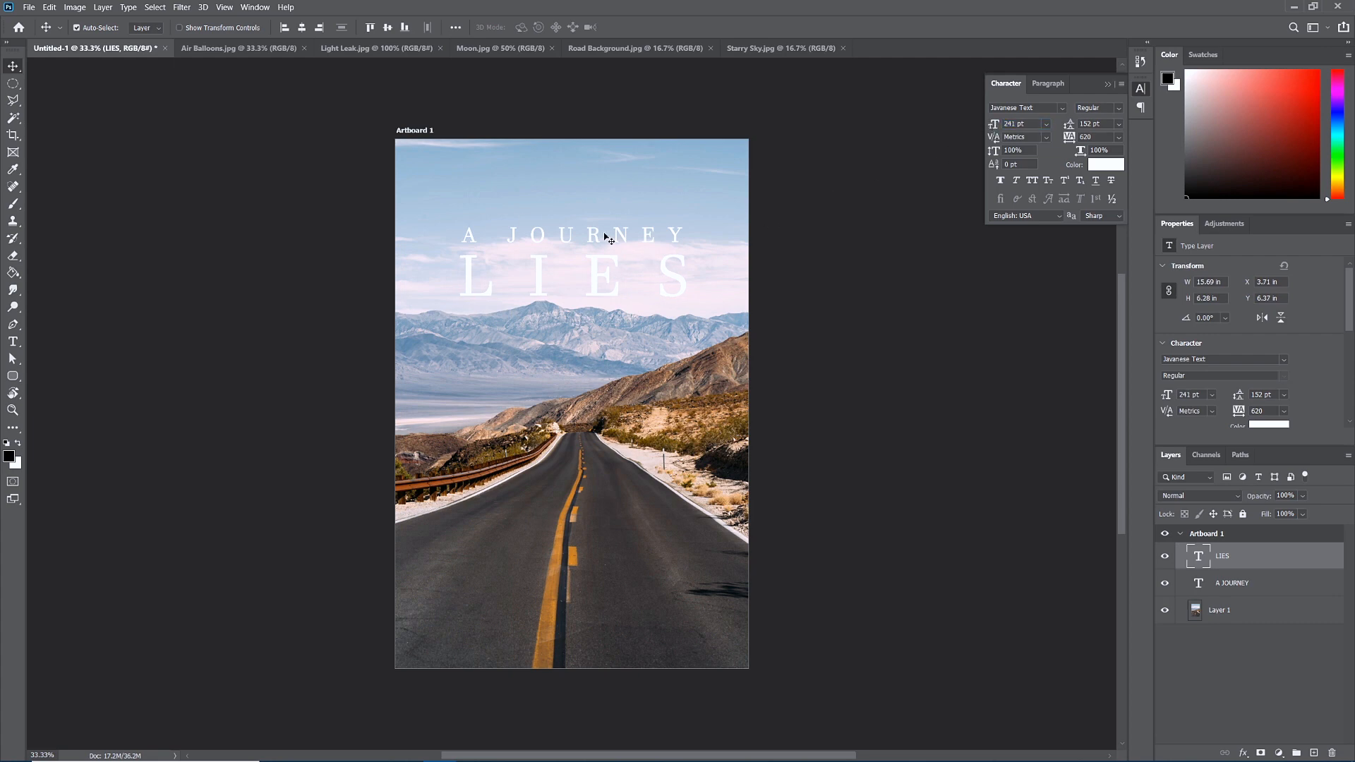
drag(995, 125, 984, 127)
drag(473, 277, 472, 271)
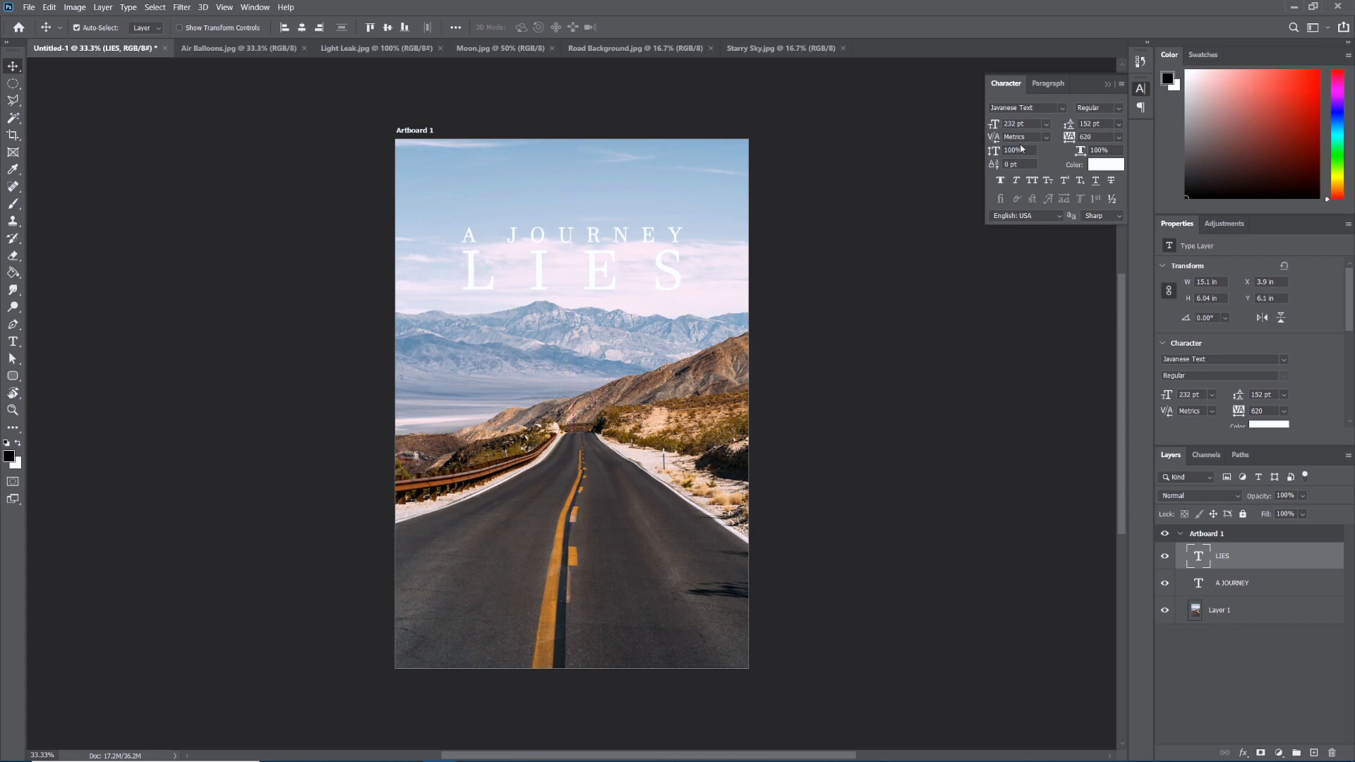
click(1034, 123)
text(235)
key(Return)
click(13, 342)
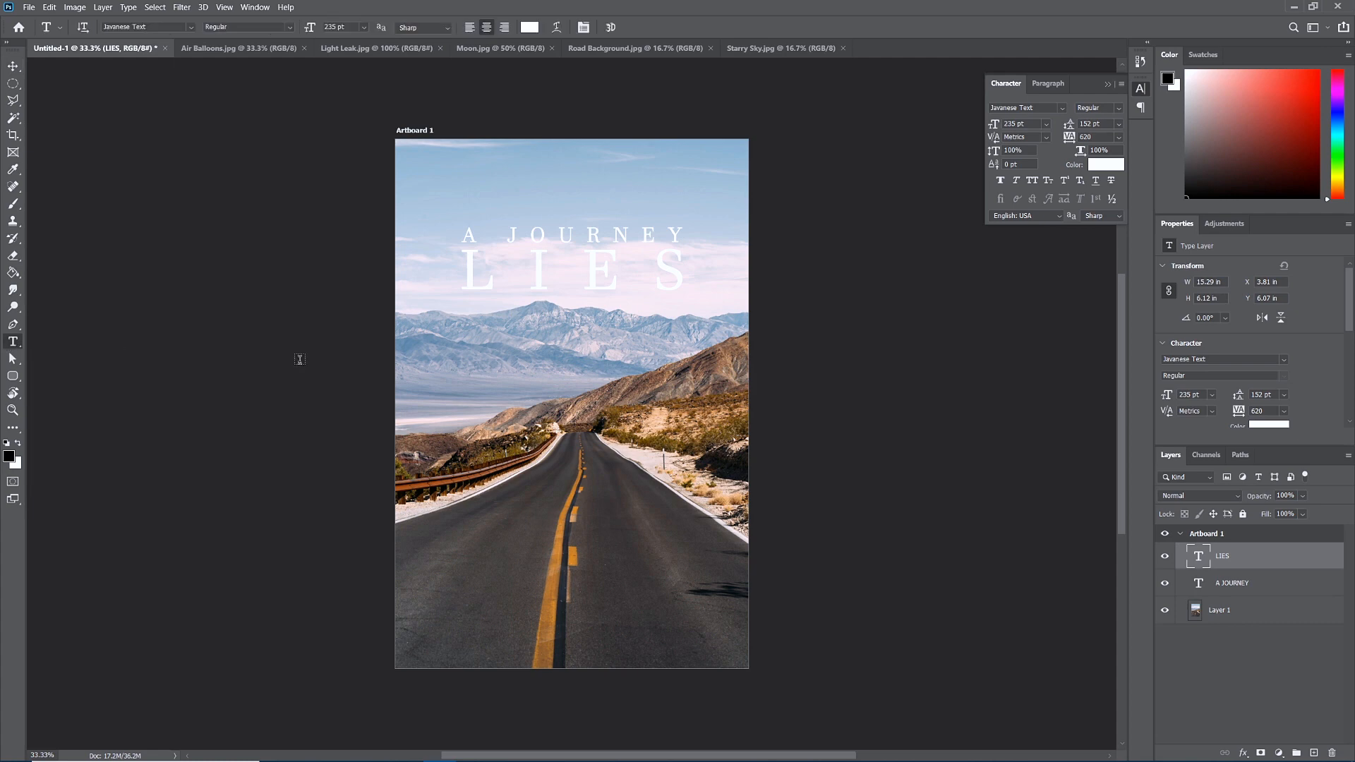
Type 'Beyond' and move it below LIES.
click(464, 383)
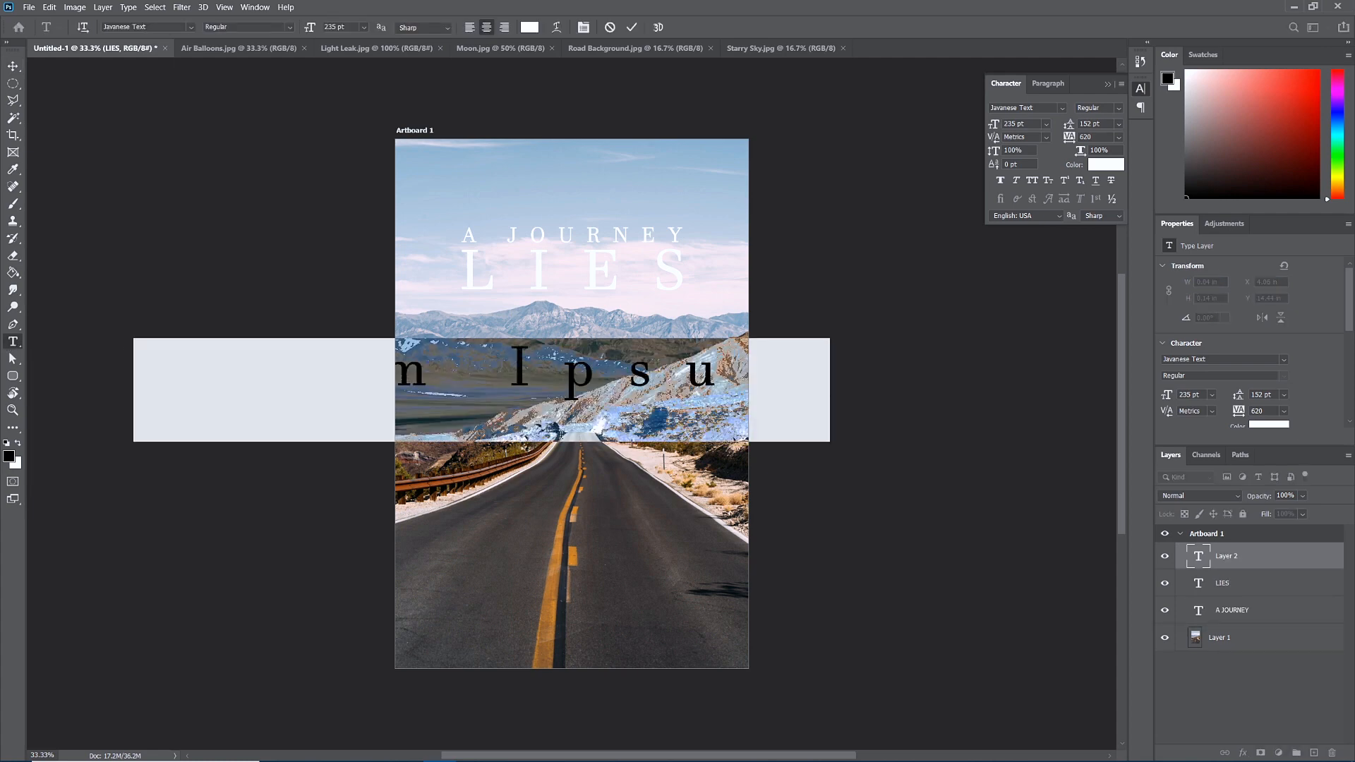
text(Beyond)
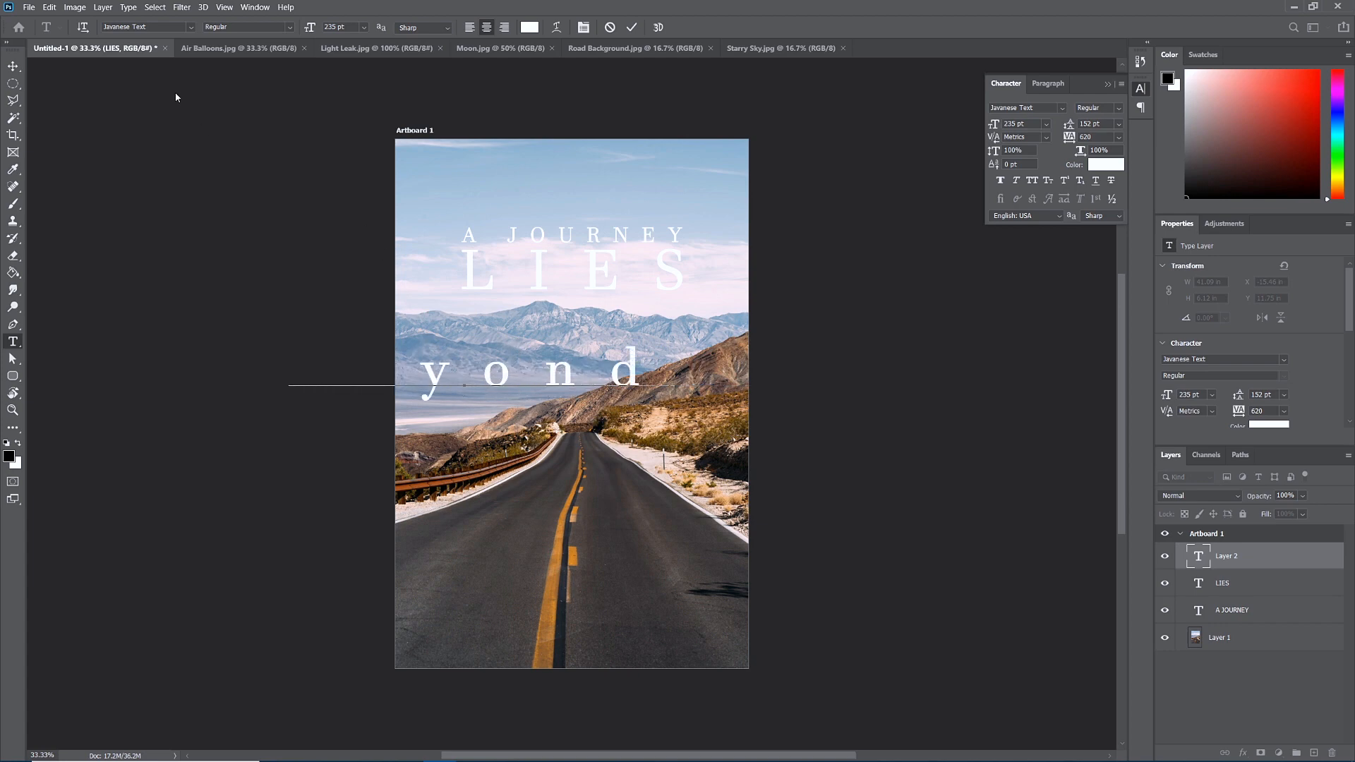
click(14, 66)
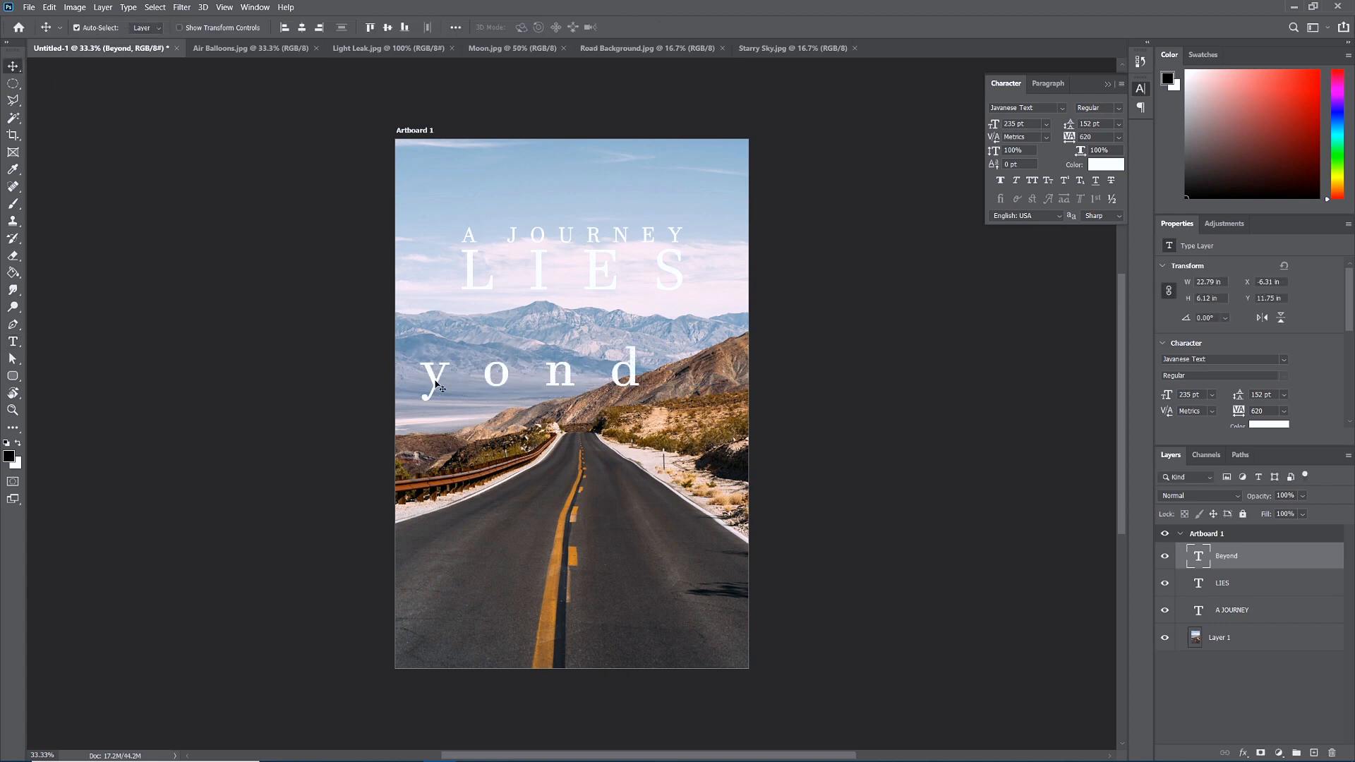
drag(438, 387, 540, 394)
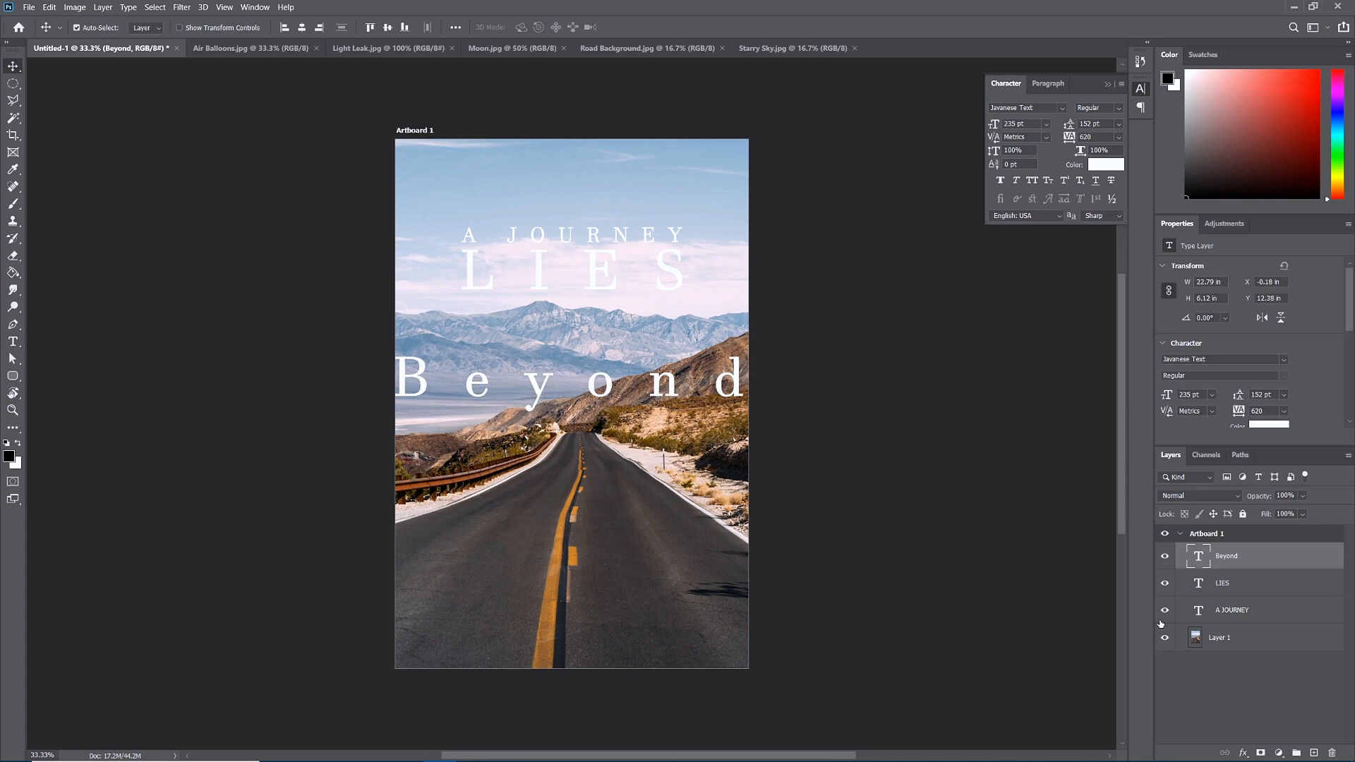
Restyle Beyond in Surfing Capital with 0 tracking, enlarged to 395 pt.
double_click(1198, 559)
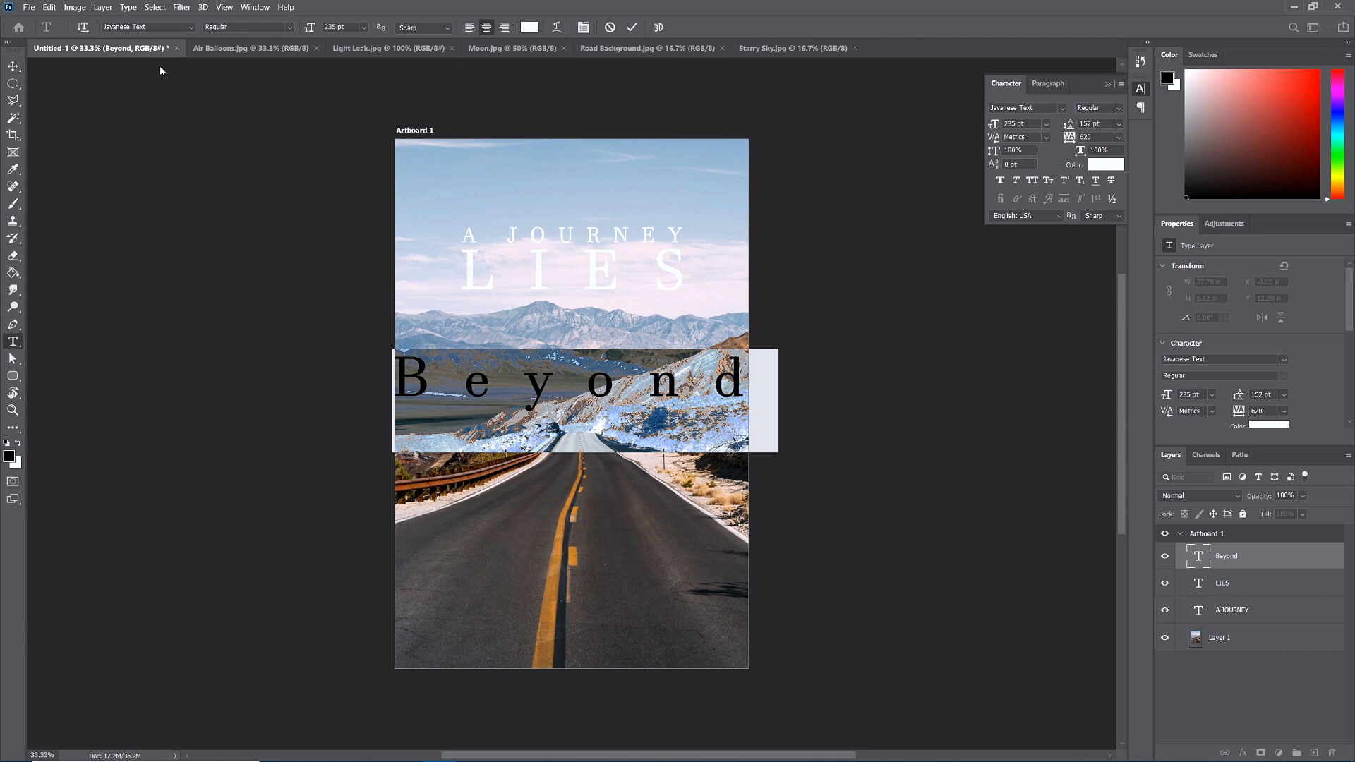
click(191, 26)
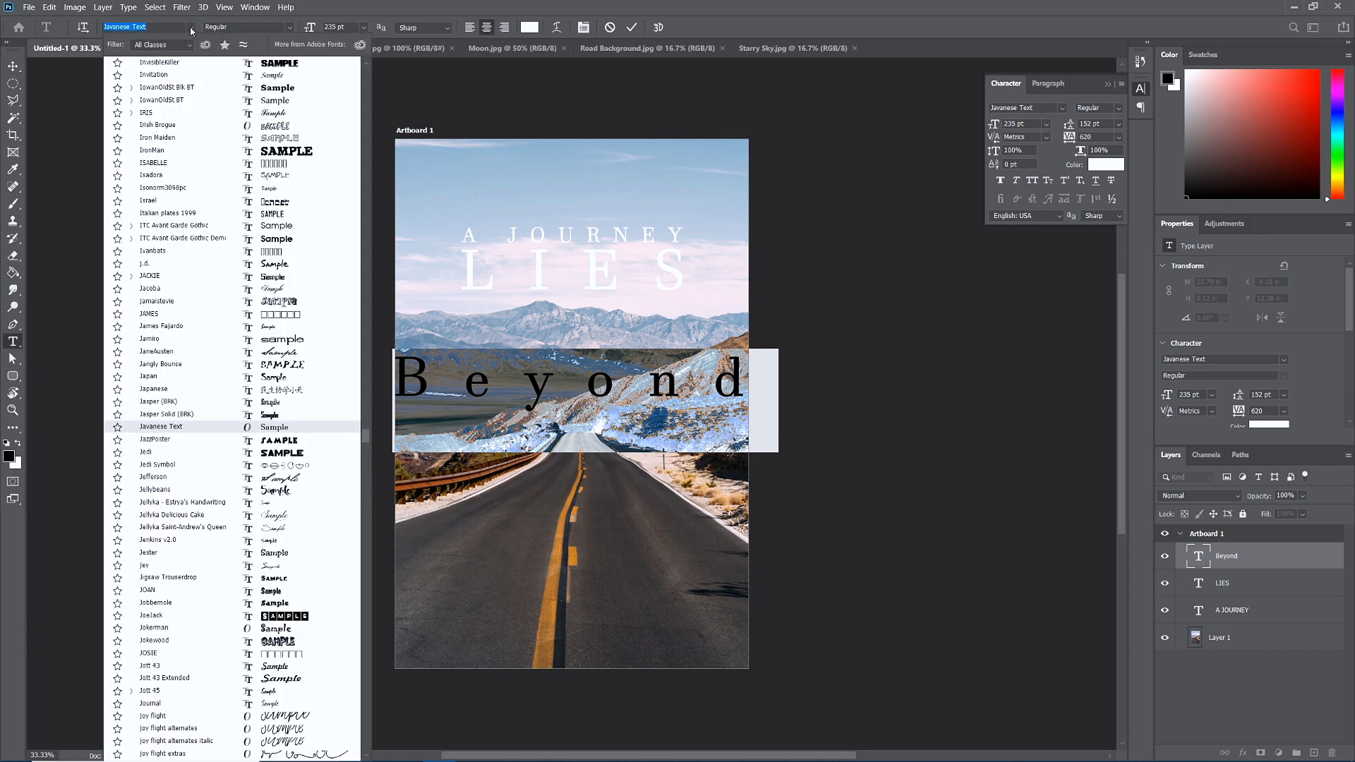
drag(366, 435, 351, 58)
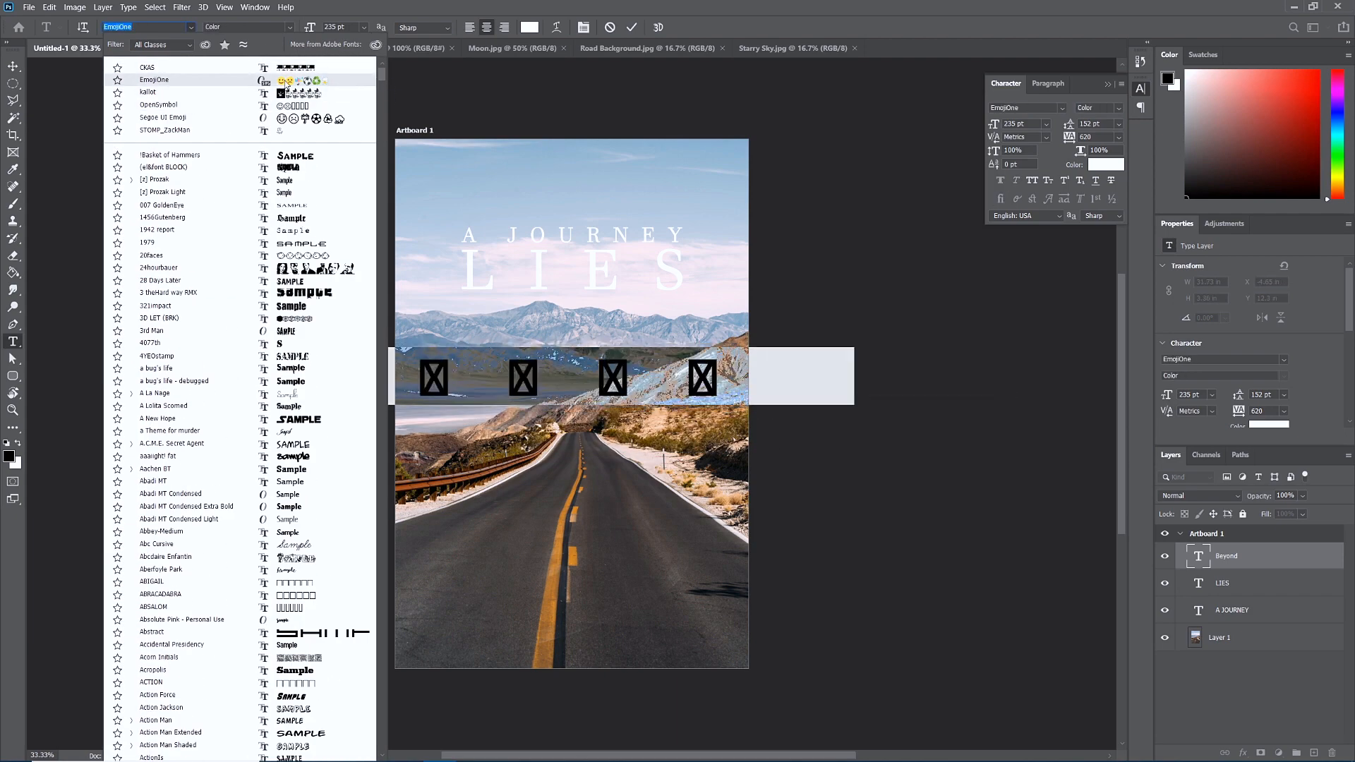
text(sur)
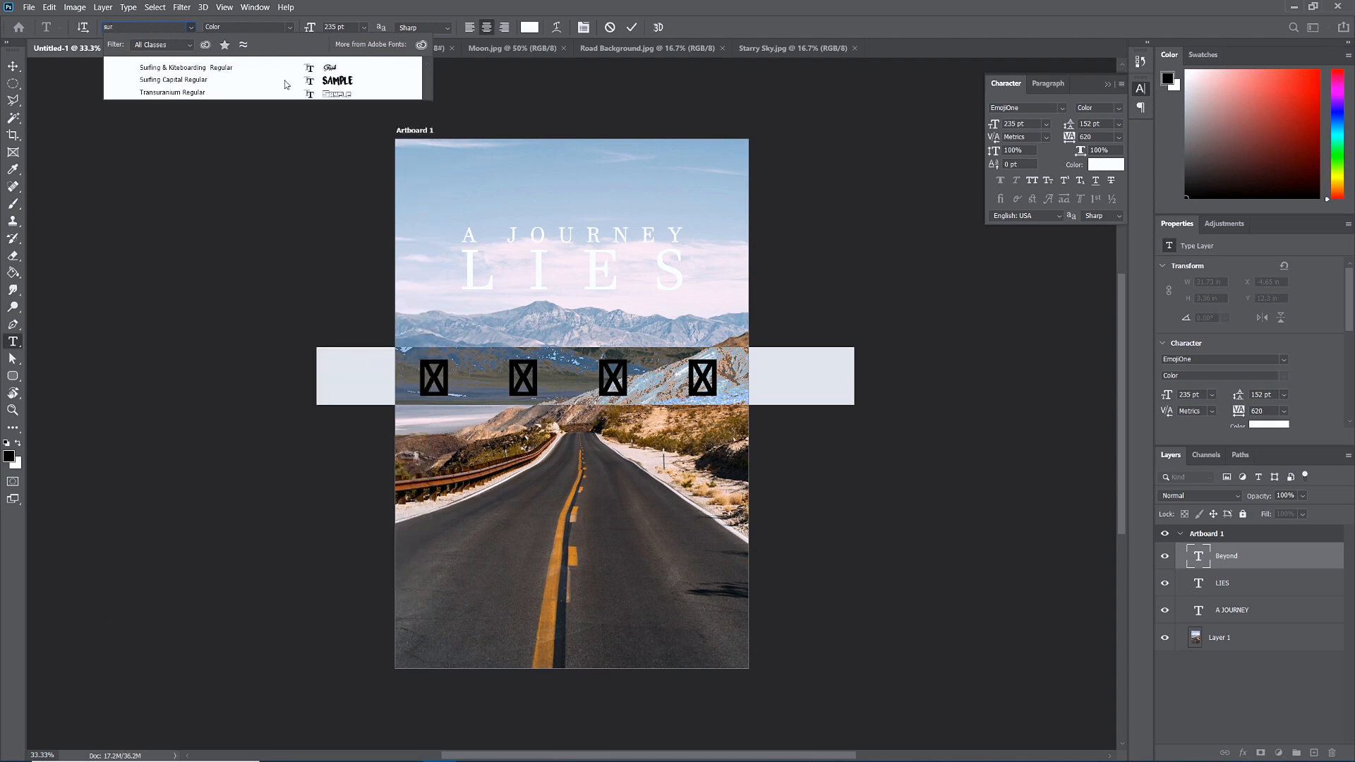
click(190, 82)
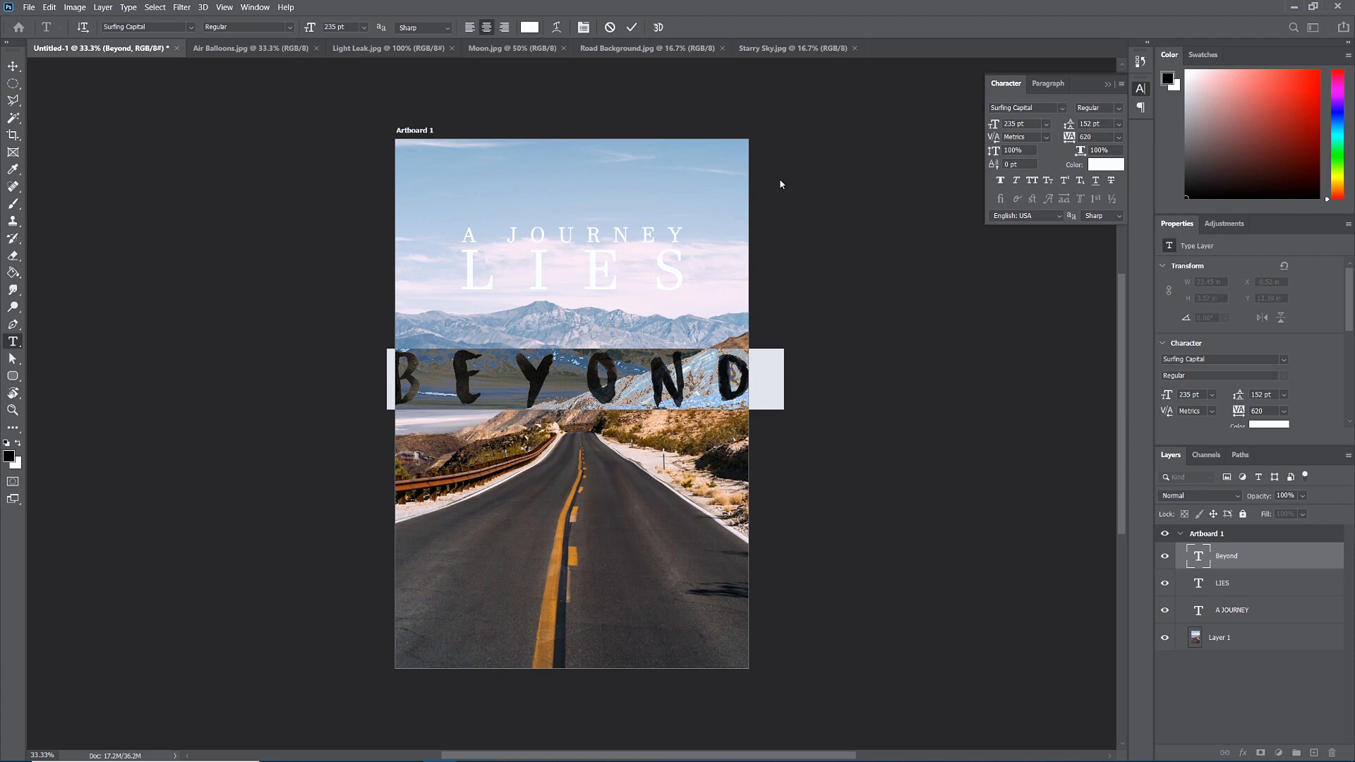
click(1120, 138)
click(1096, 216)
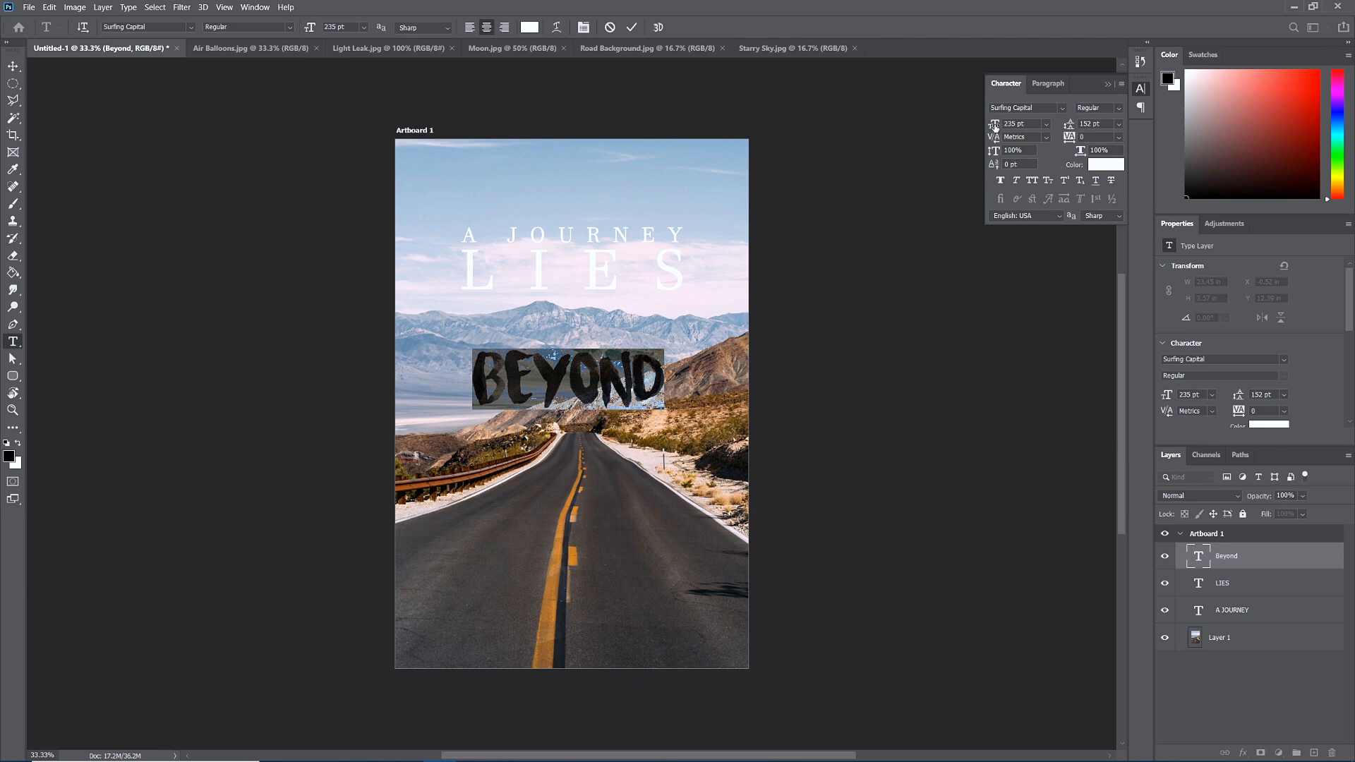
drag(993, 125, 1079, 122)
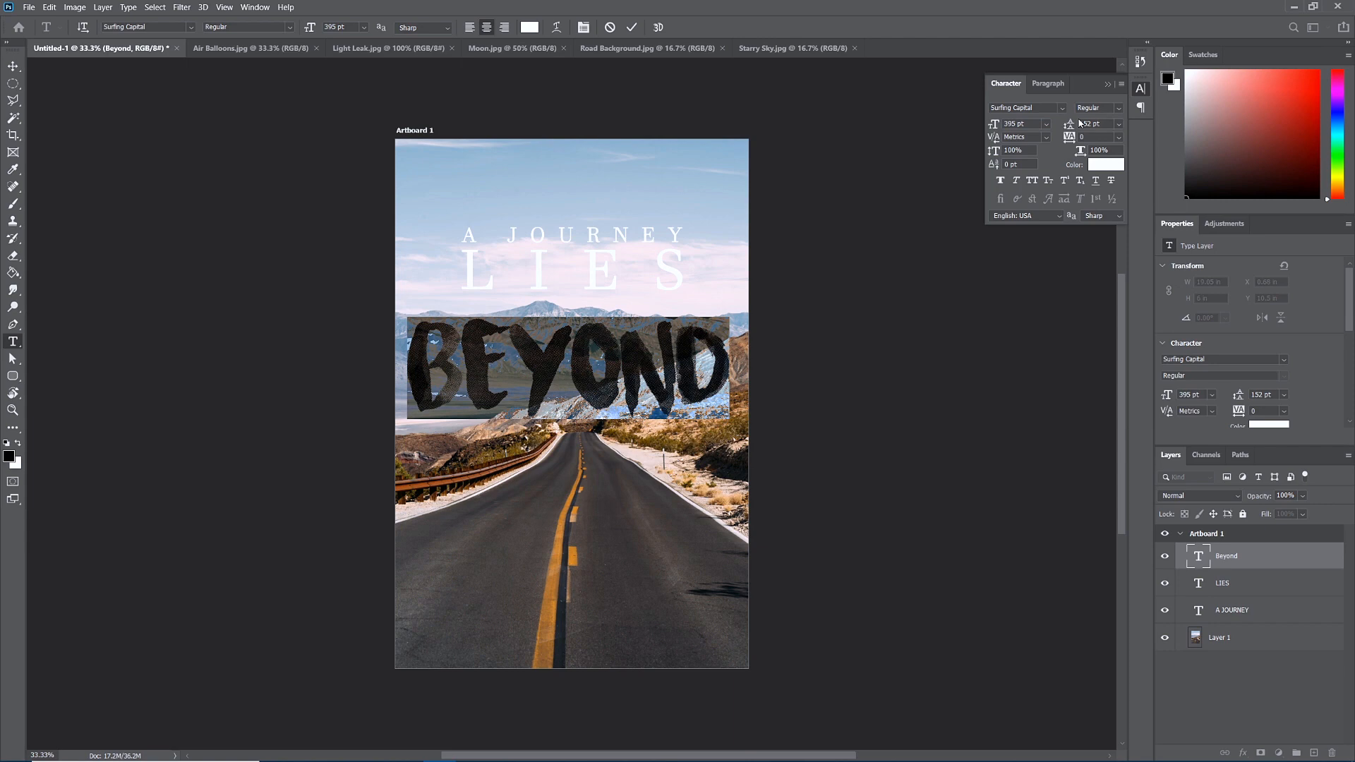
click(14, 66)
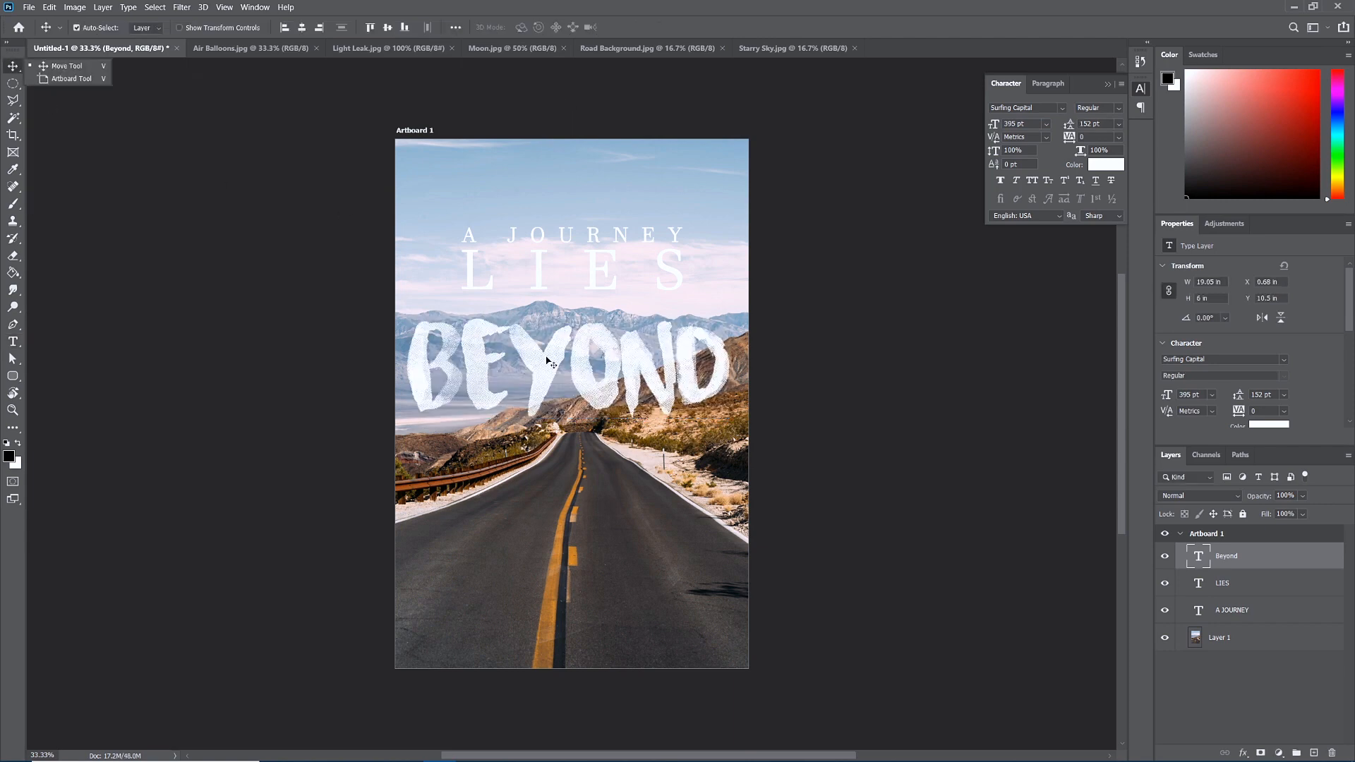
Raise BEYOND, then LIES and A JOURNEY together, tightening the three title lines.
drag(557, 361, 554, 333)
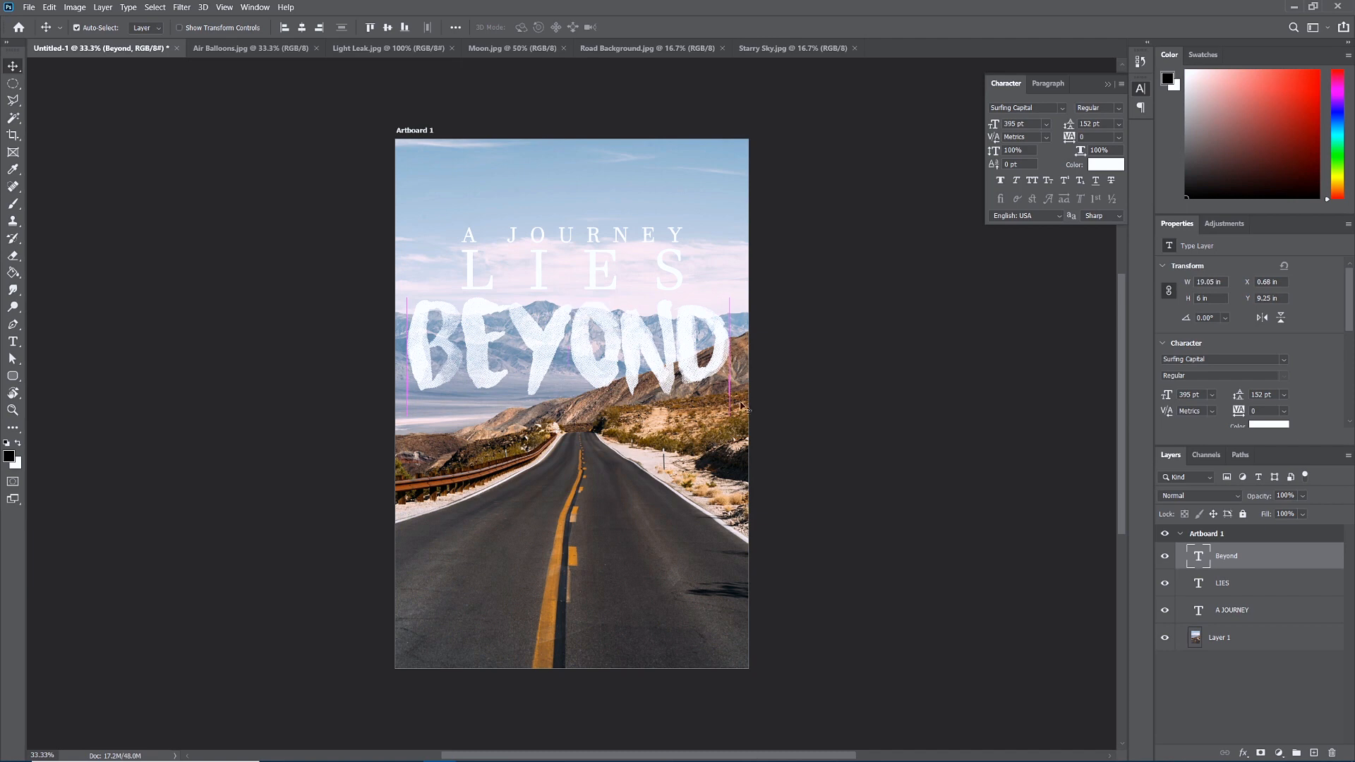
click(1237, 590)
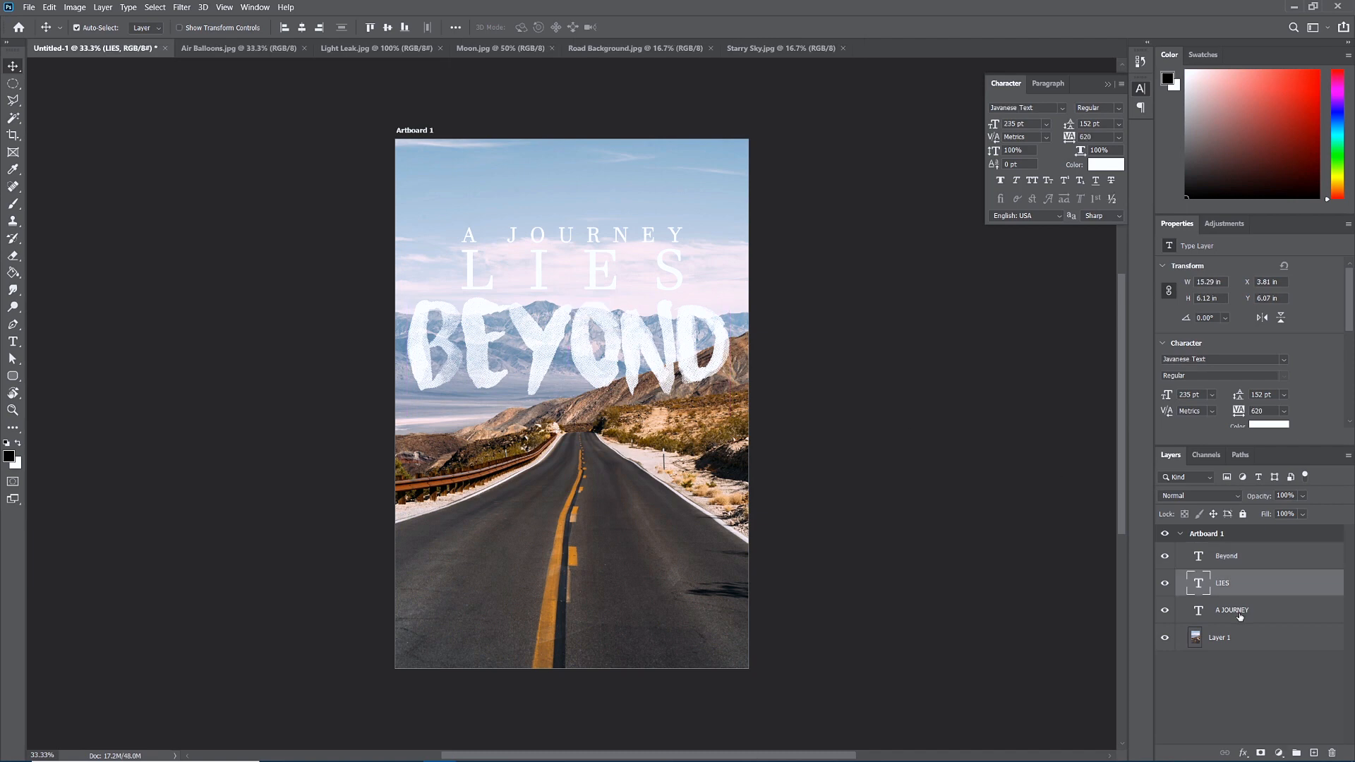
shift+click(1240, 614)
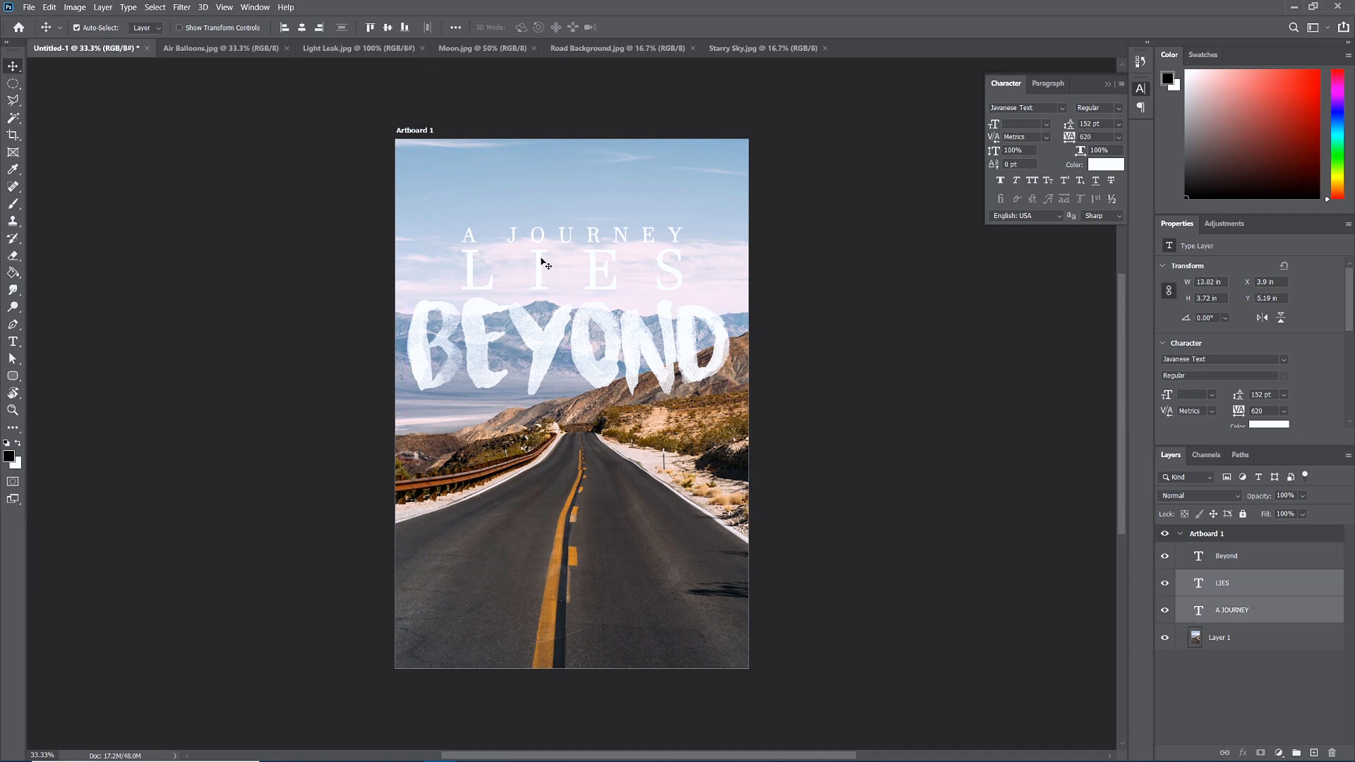
drag(540, 266, 542, 246)
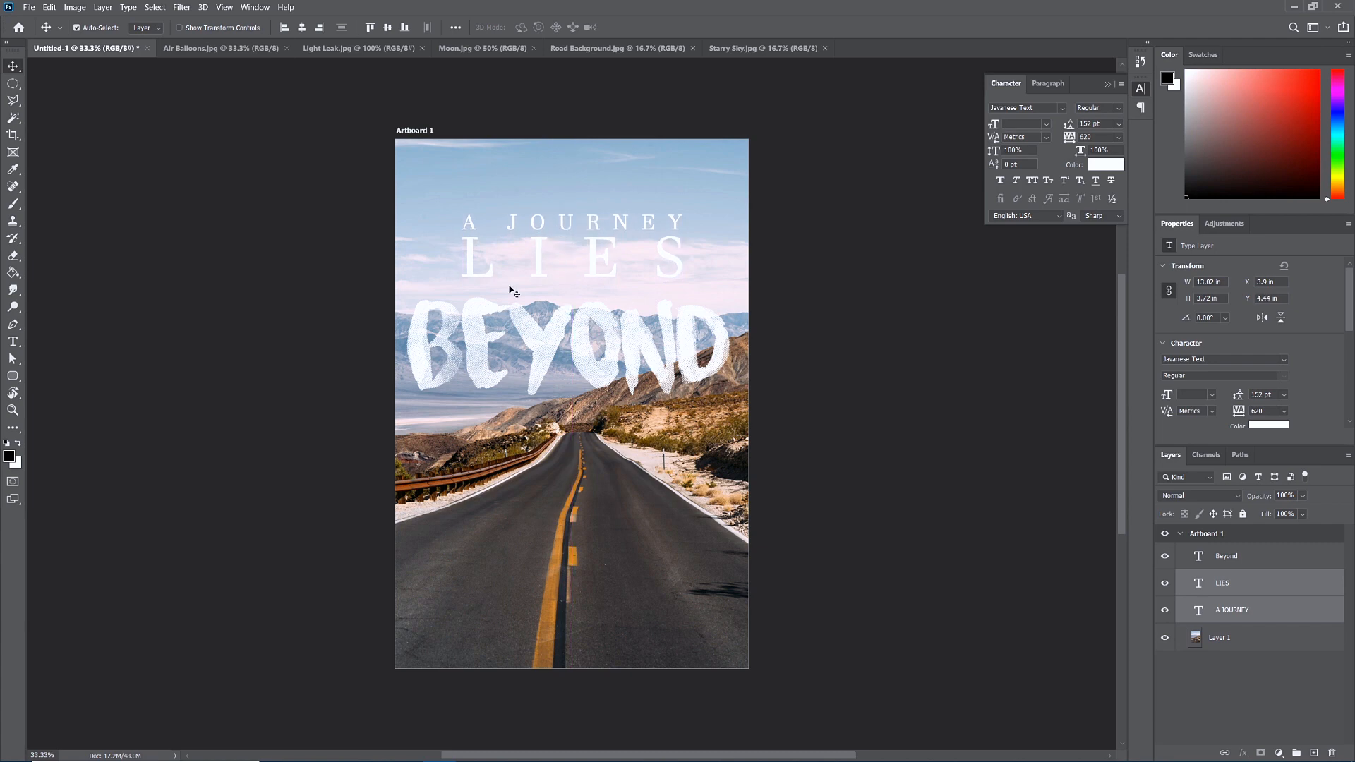
drag(483, 314, 481, 303)
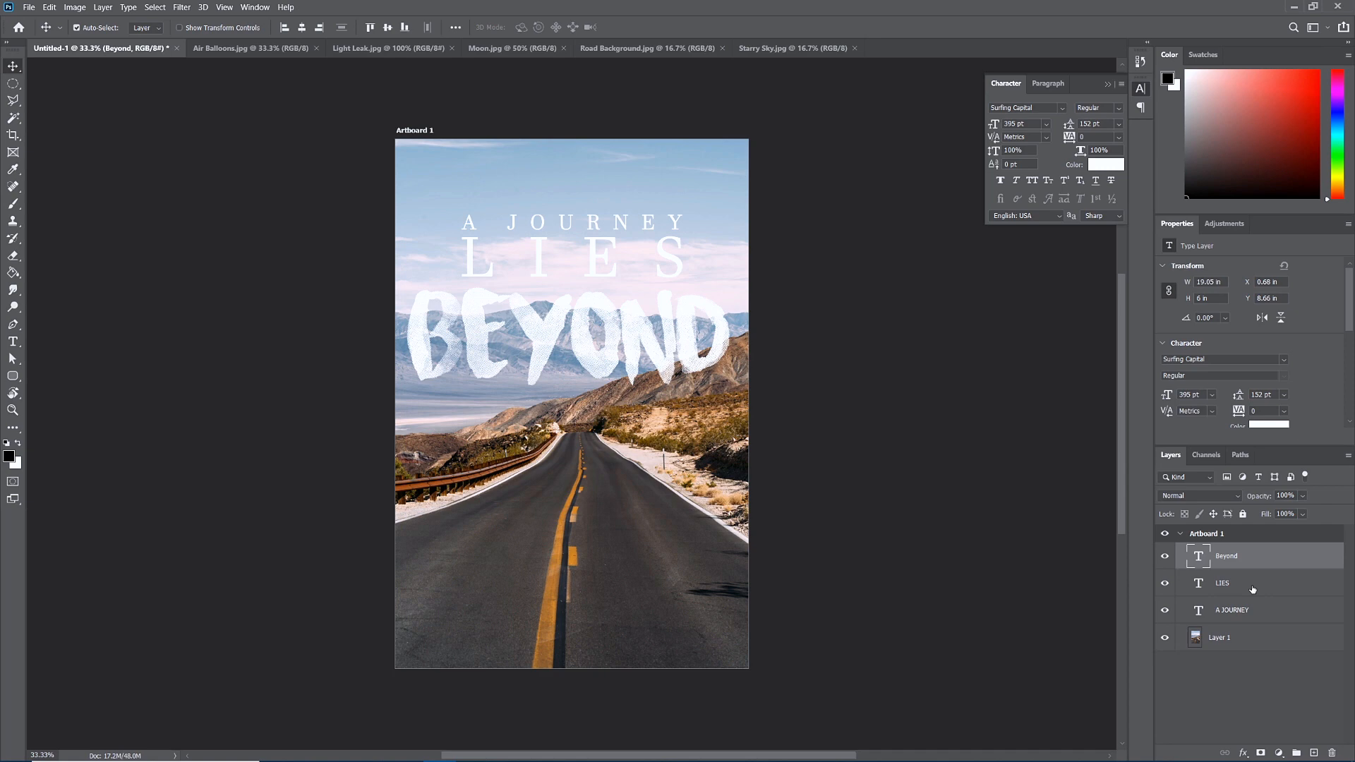
click(1220, 644)
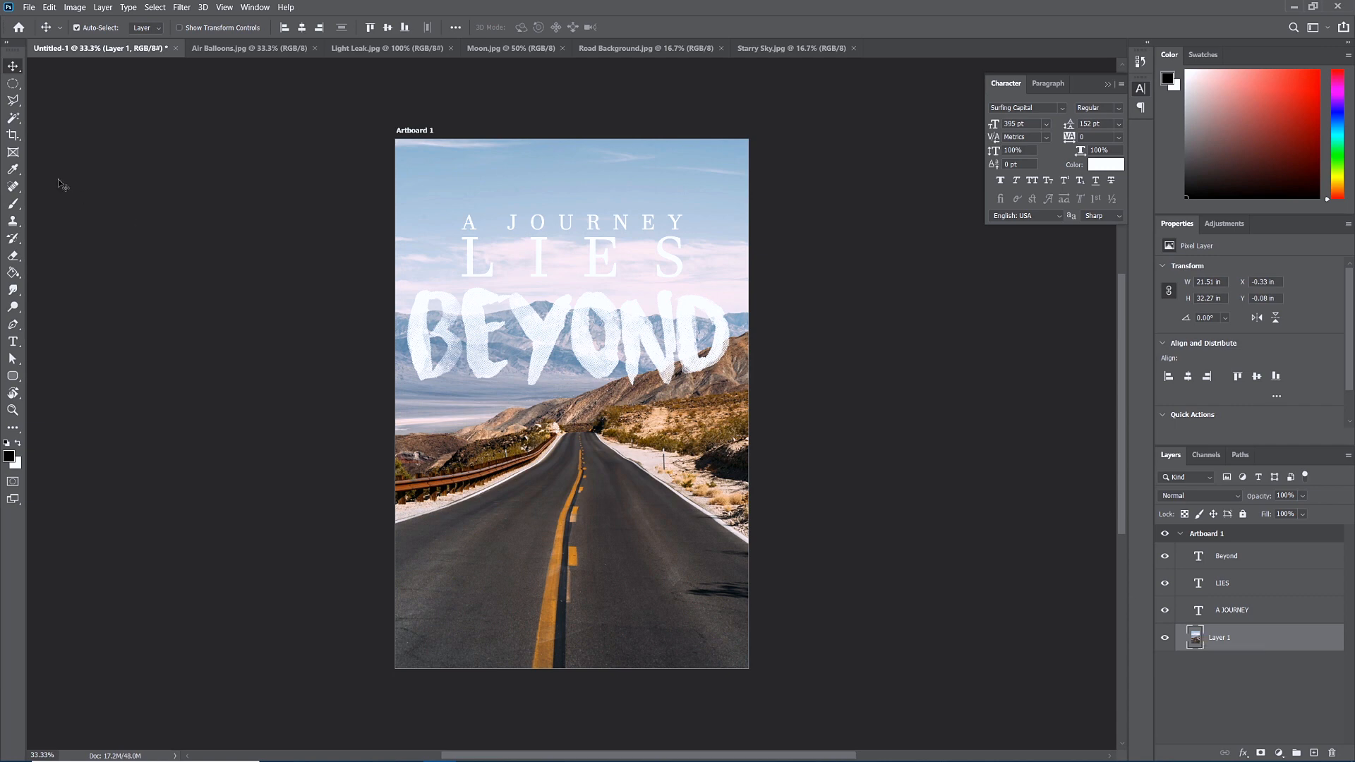
Open Select and Mask from the Elliptical Marquee tool, keeping the Overlay view.
click(14, 86)
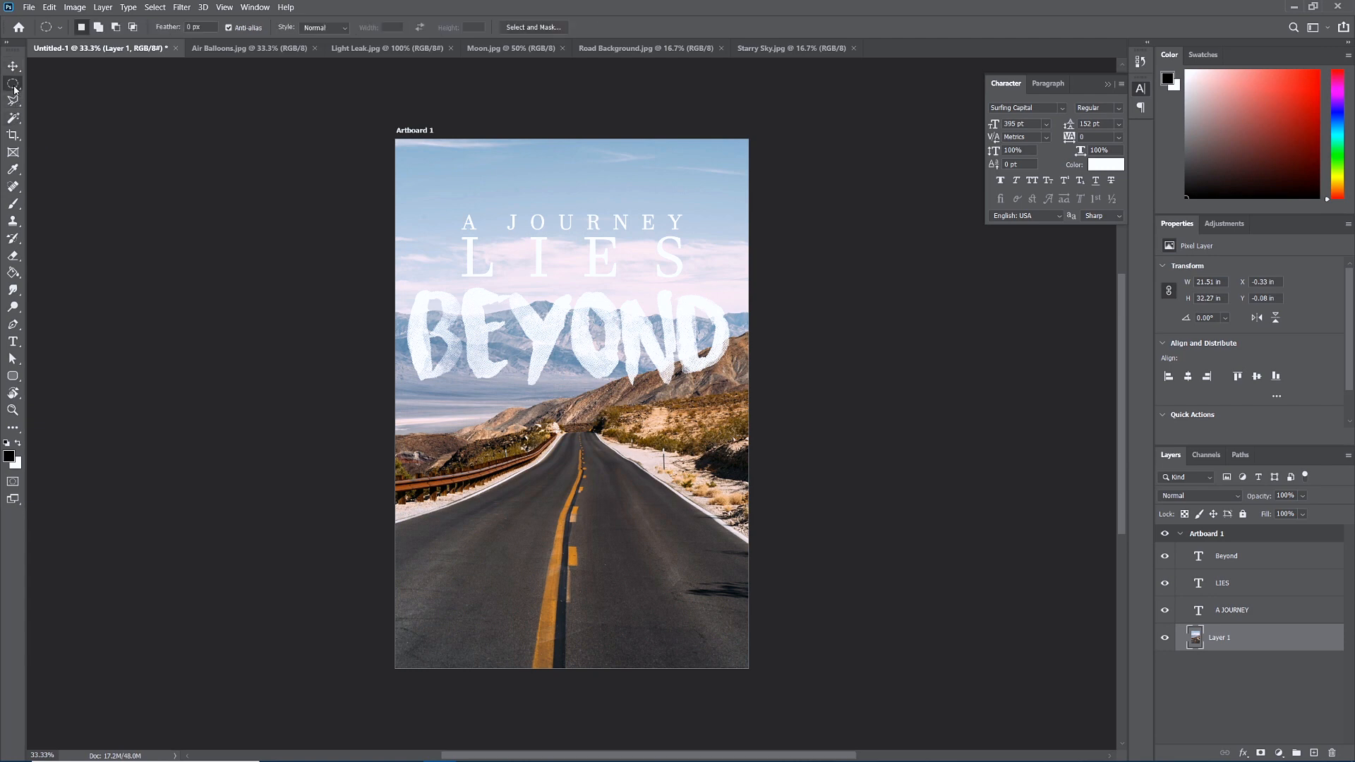
click(540, 27)
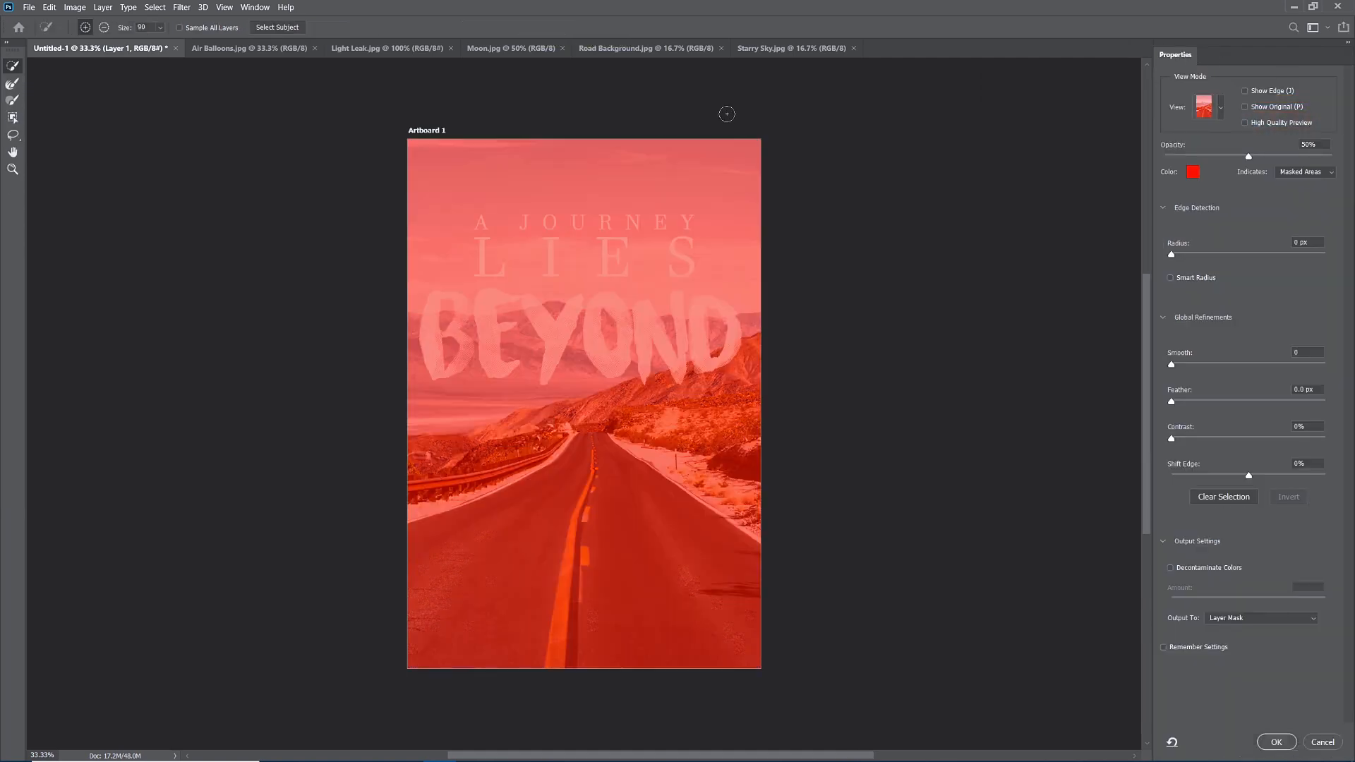
click(1222, 110)
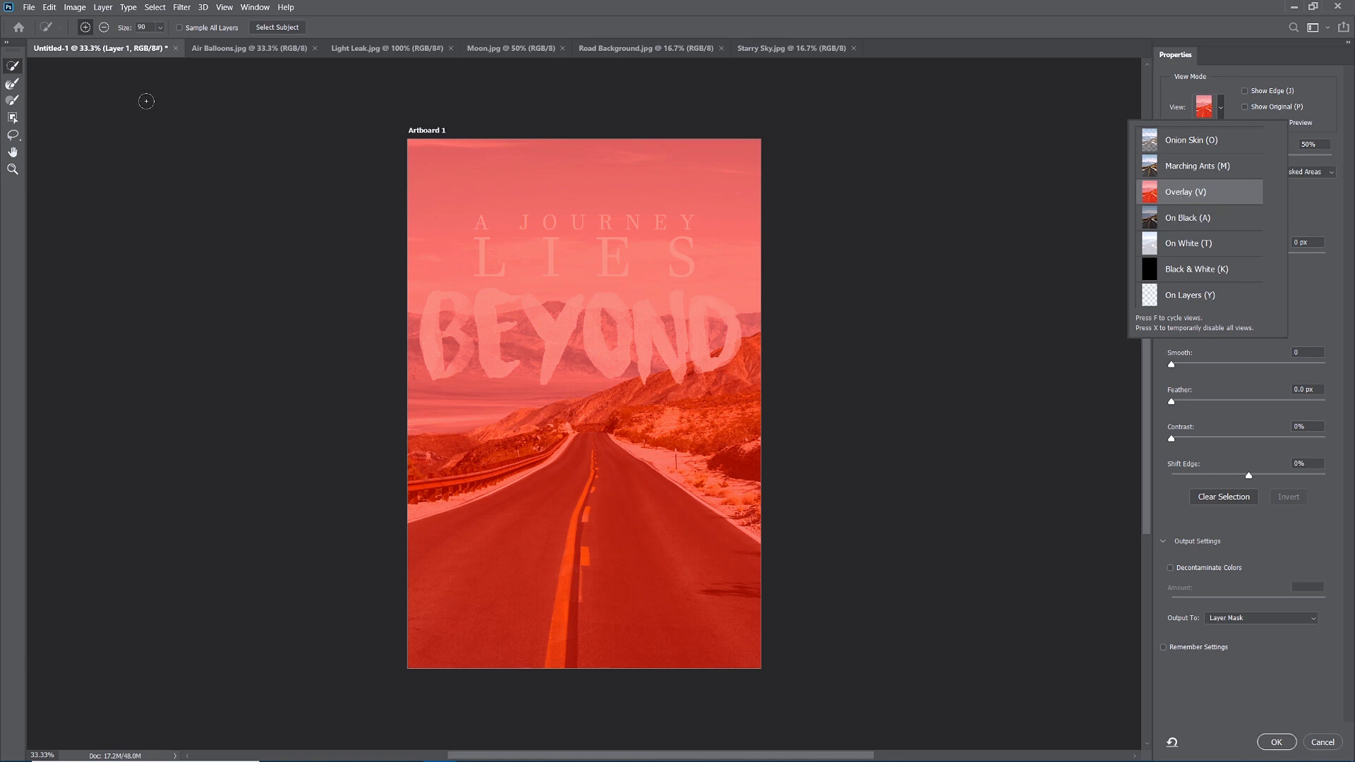
click(11, 67)
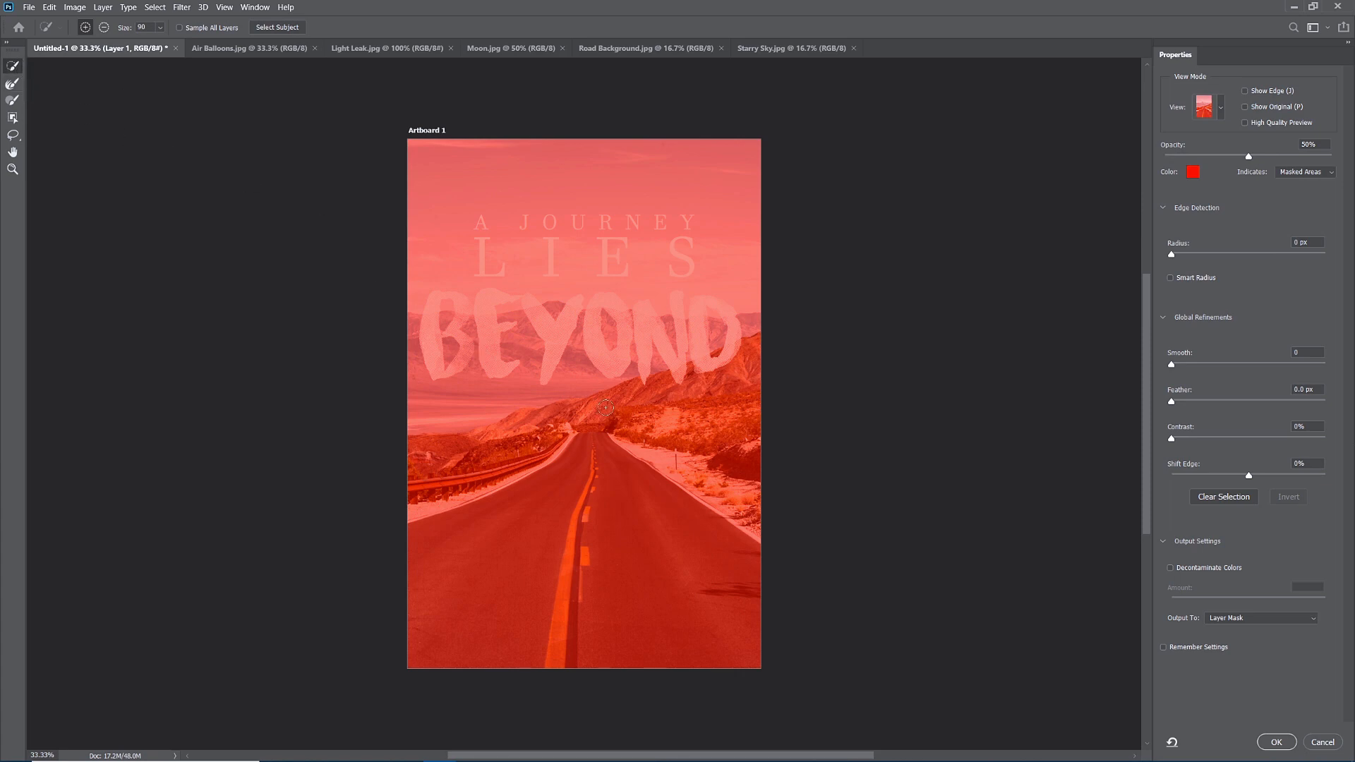
Select the right mountain slope and green hillside, outputting the result as a selection.
drag(601, 406, 731, 357)
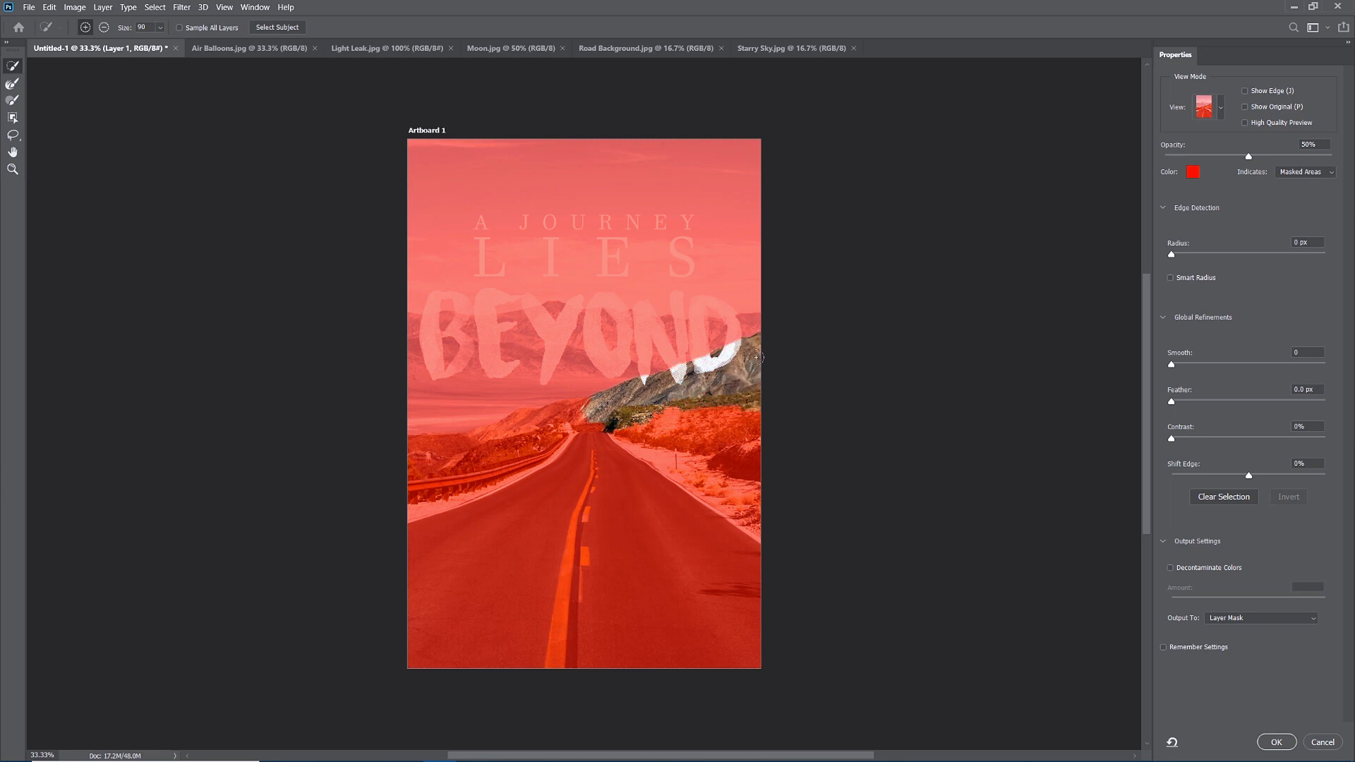
mouse_move(674, 398)
mouse_down()
mouse_move(574, 412)
mouse_move(680, 421)
mouse_up()
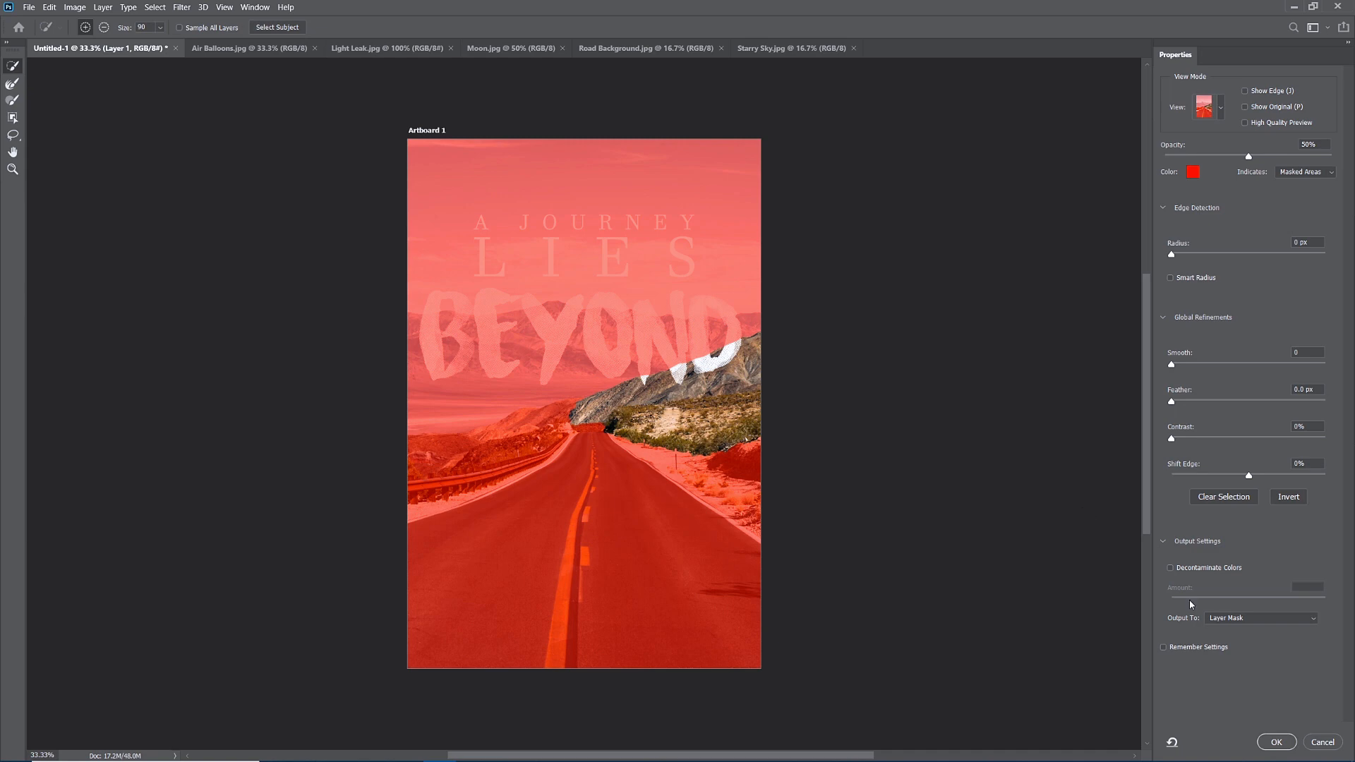
click(1164, 542)
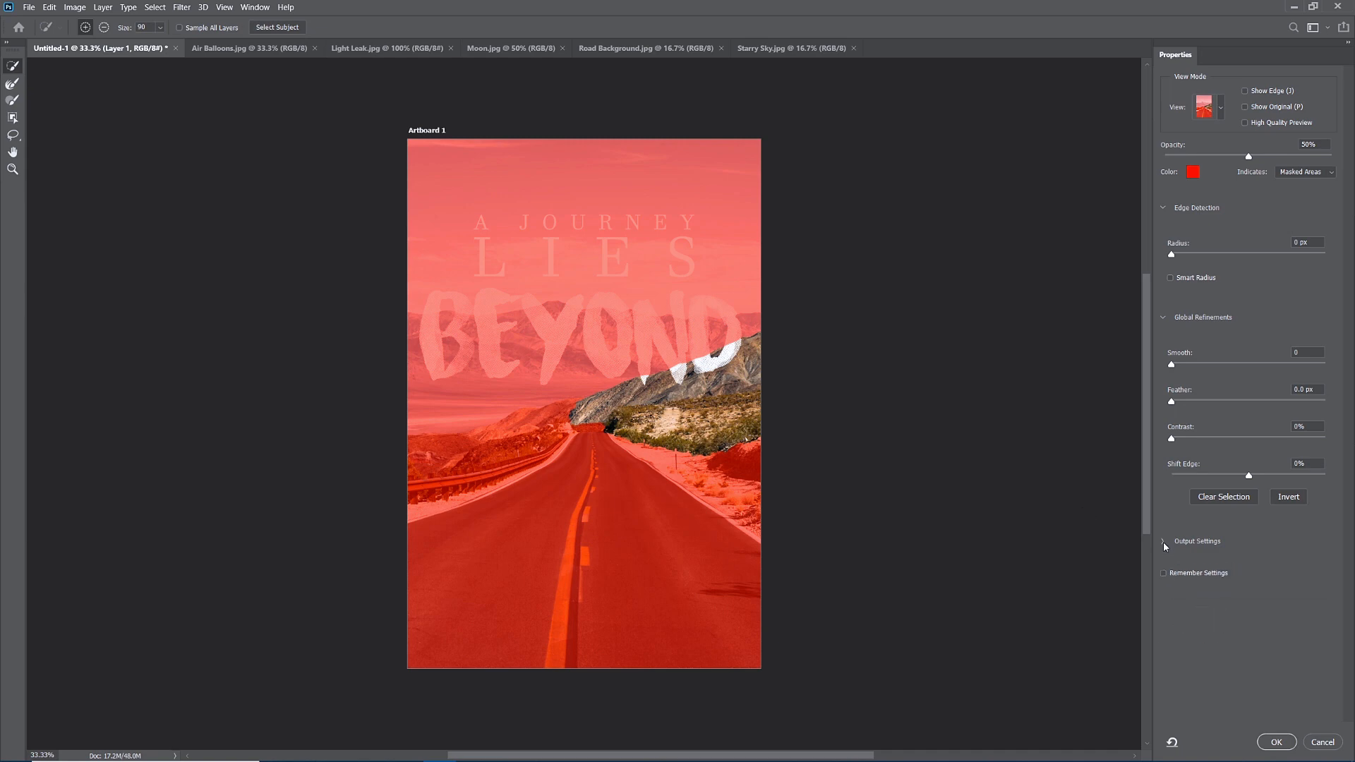
click(1163, 542)
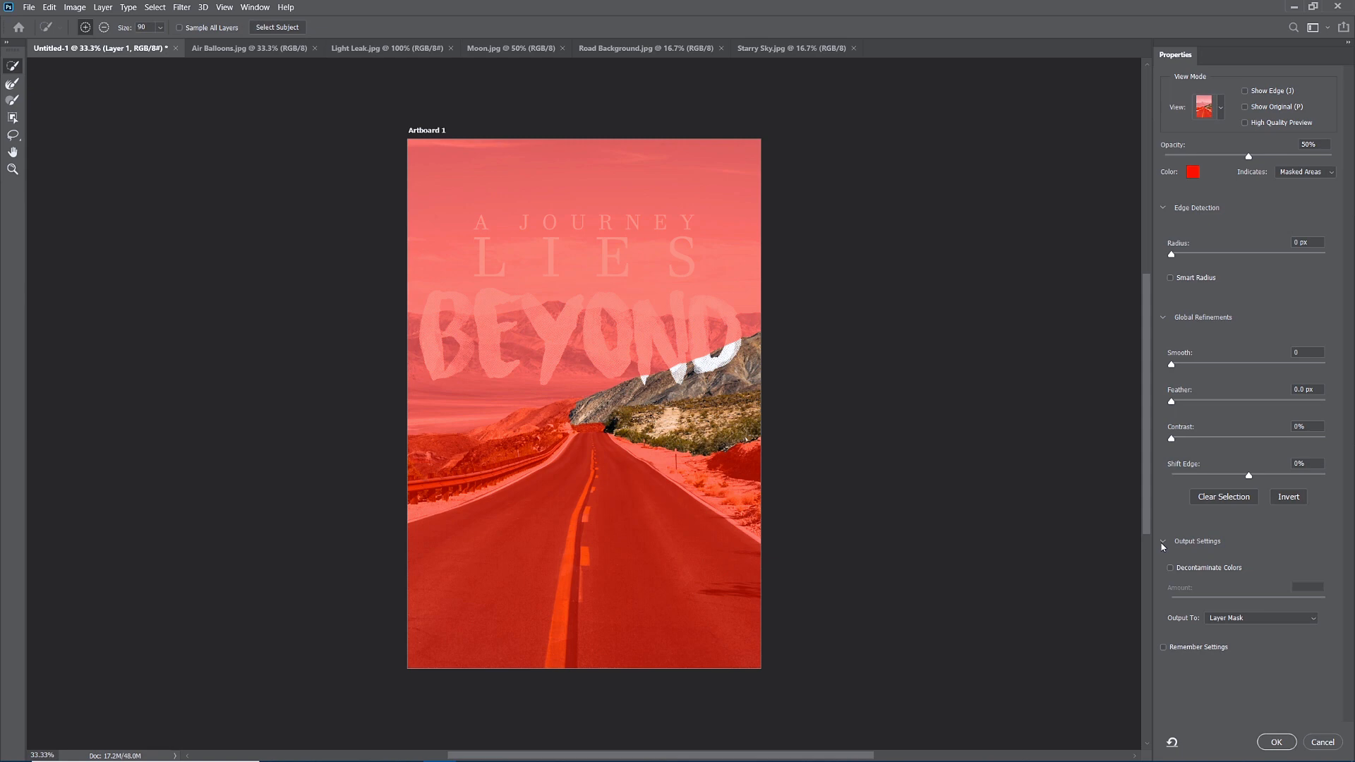
click(1222, 621)
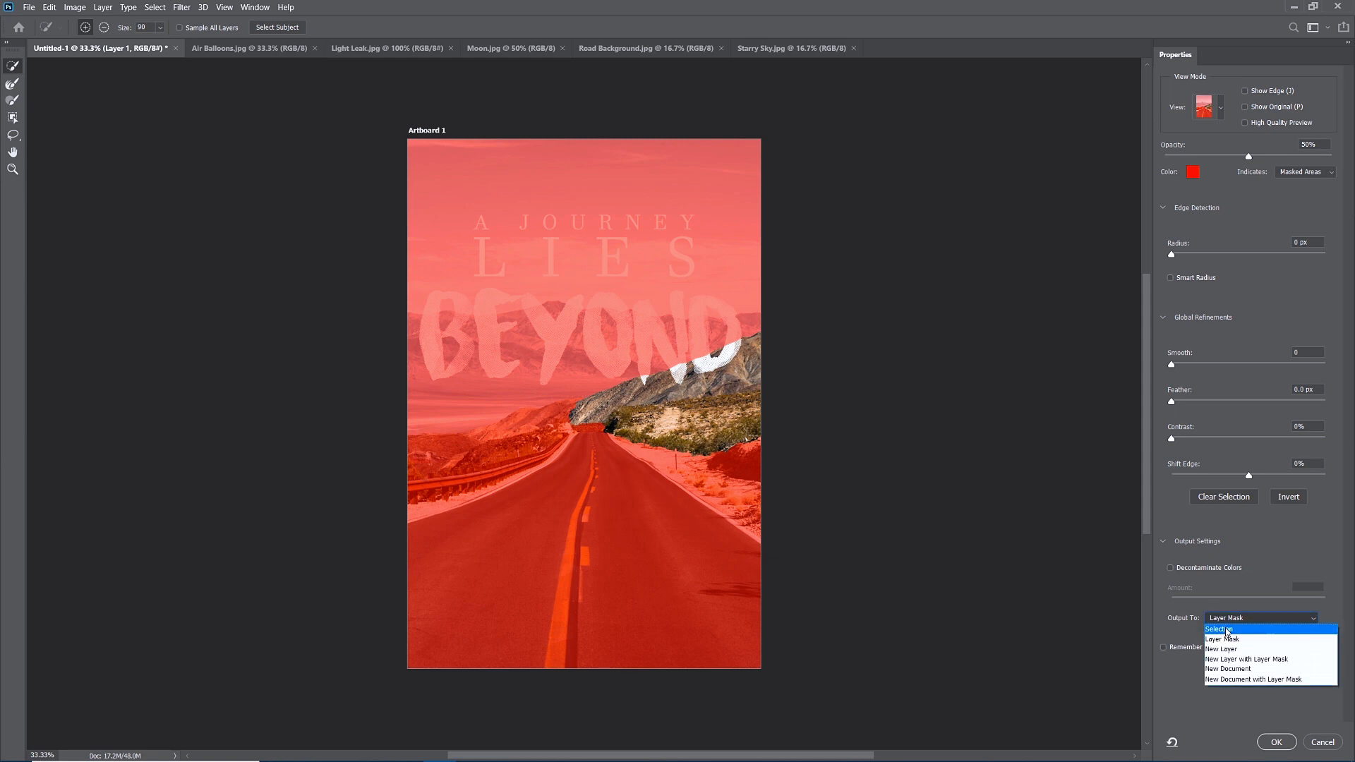
click(1228, 630)
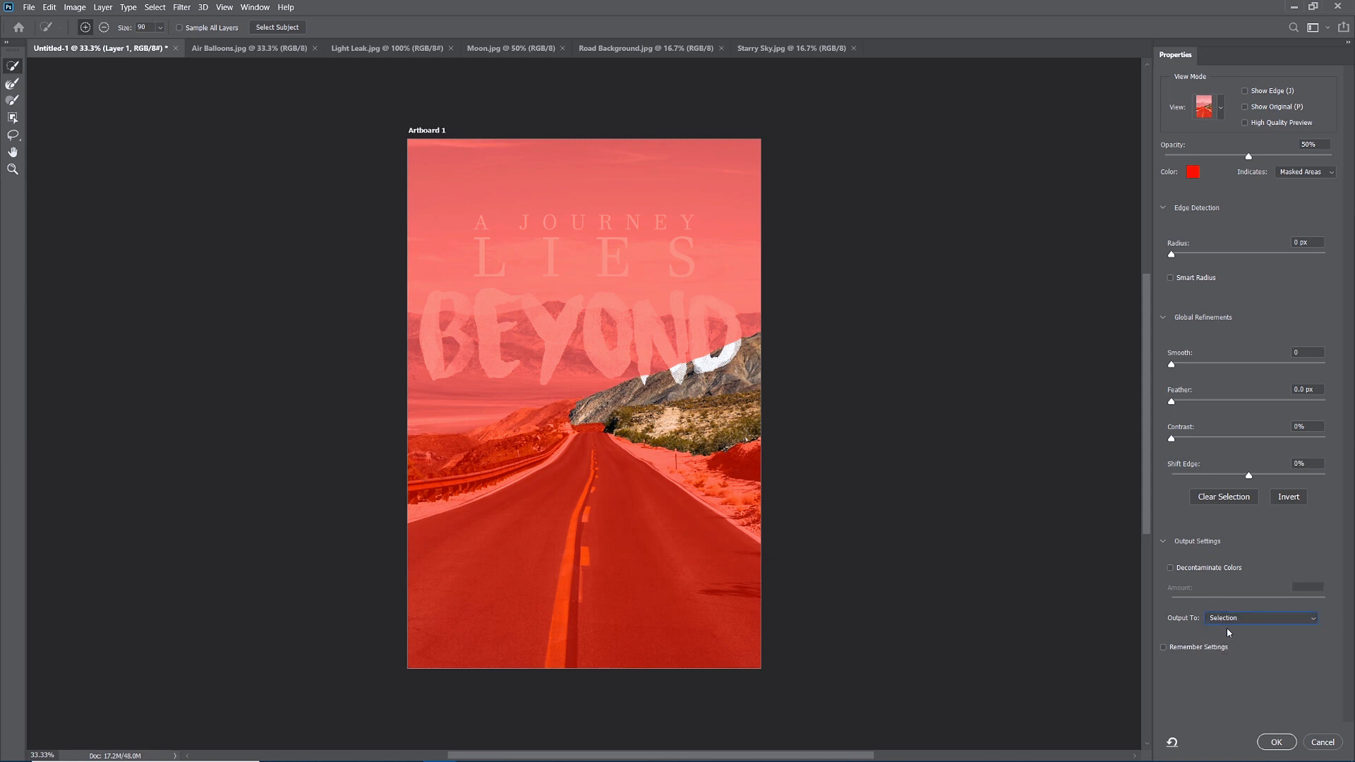
click(1276, 743)
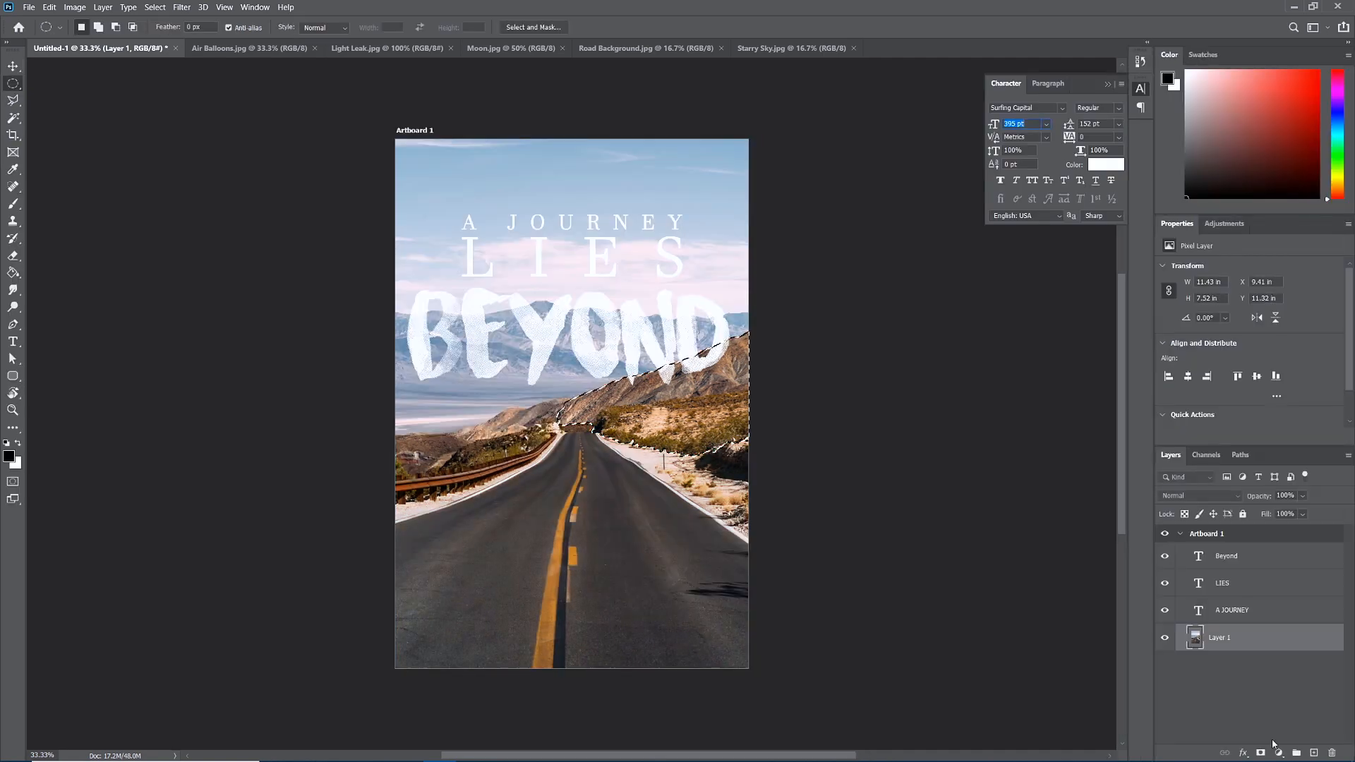
Invert the hillside selection and use it as a layer mask on BEYOND.
click(1234, 559)
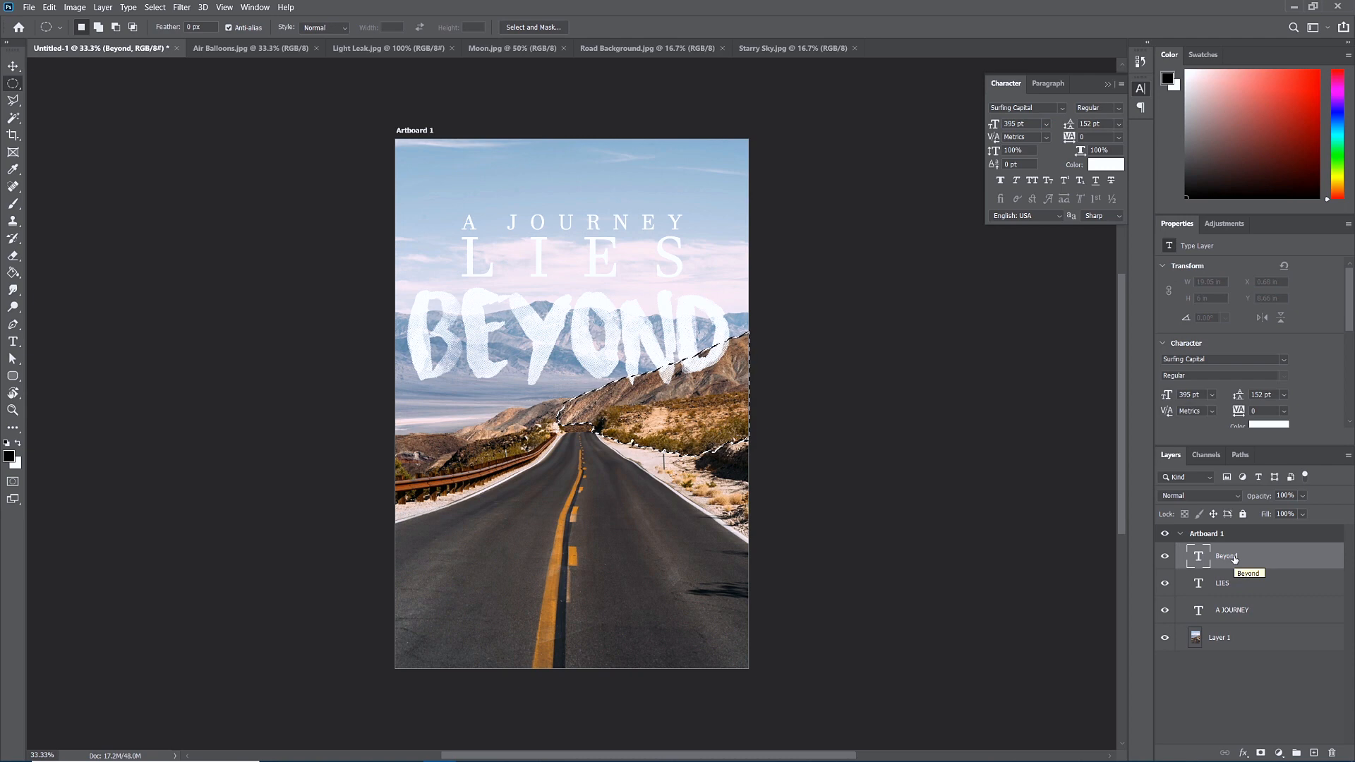
click(1261, 753)
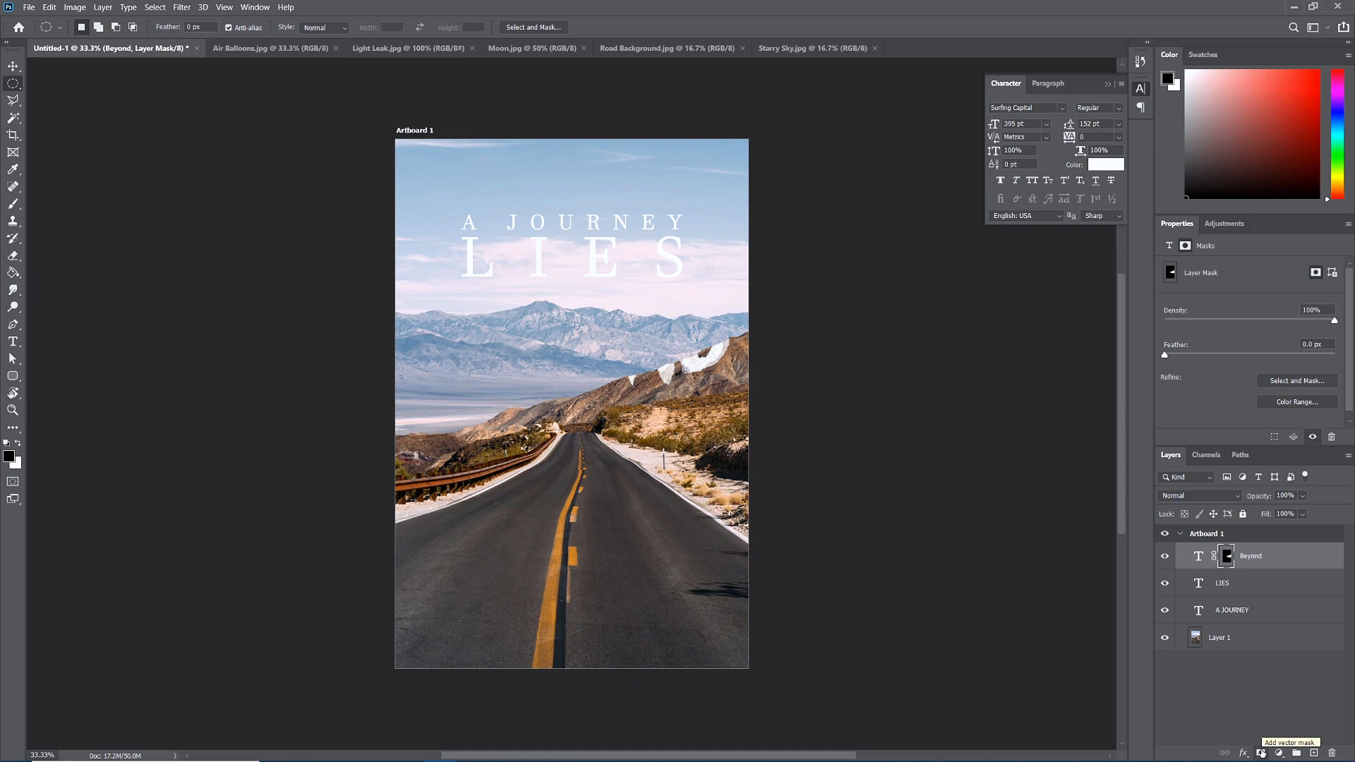
key(ctrl+z)
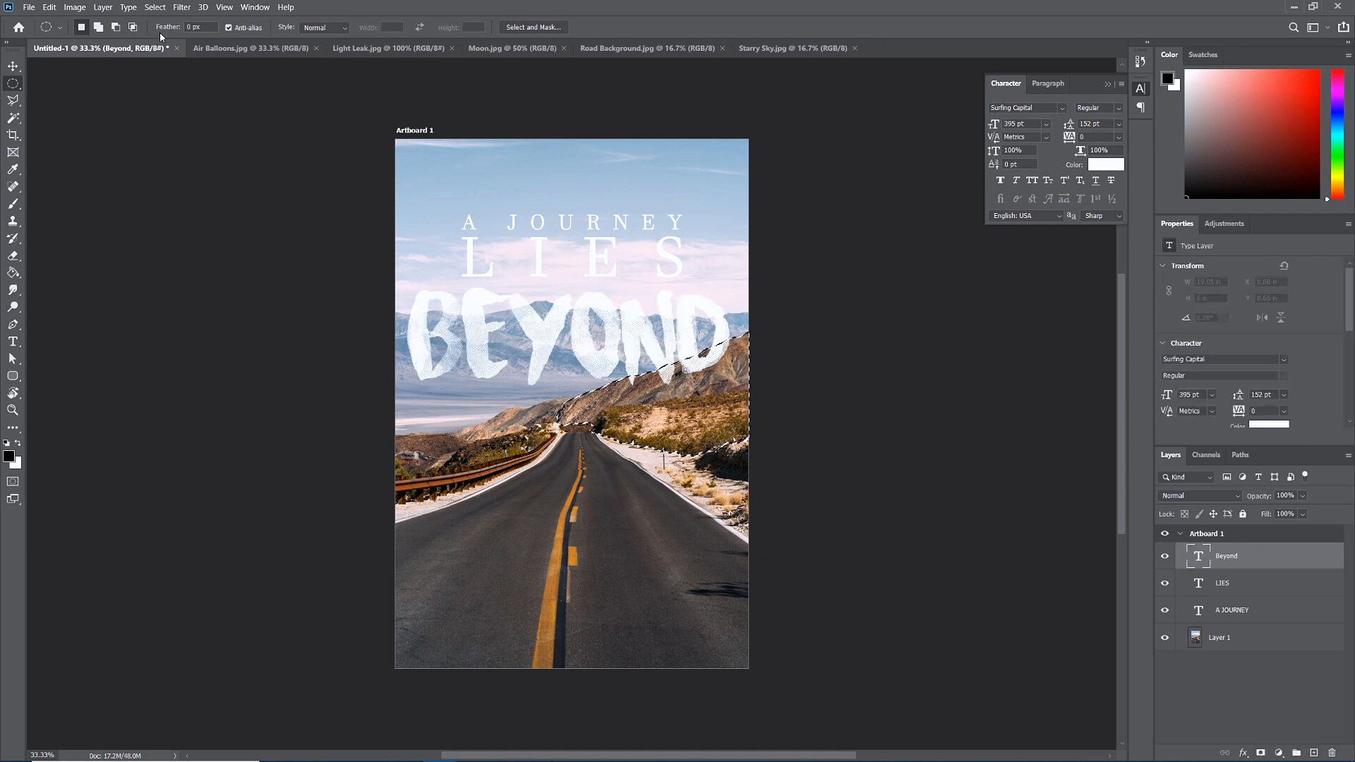
click(153, 7)
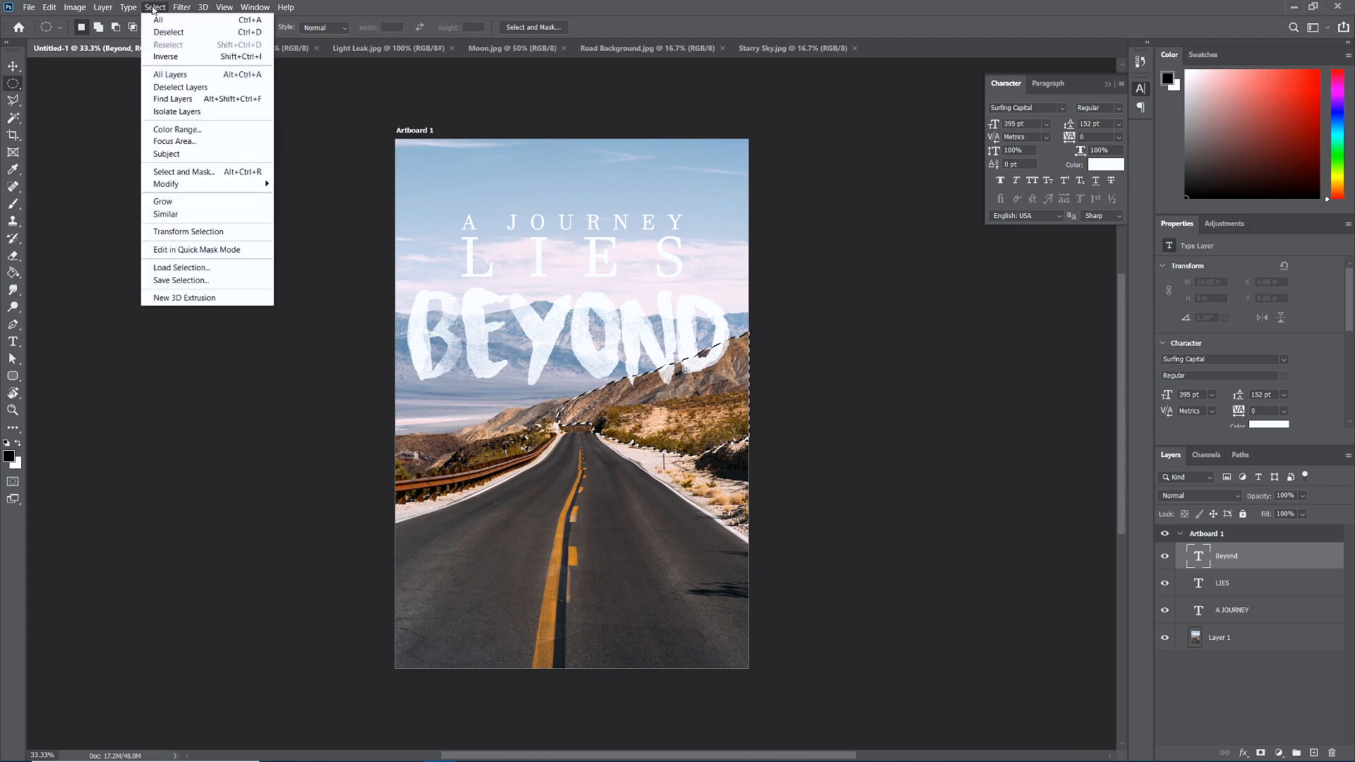
click(167, 57)
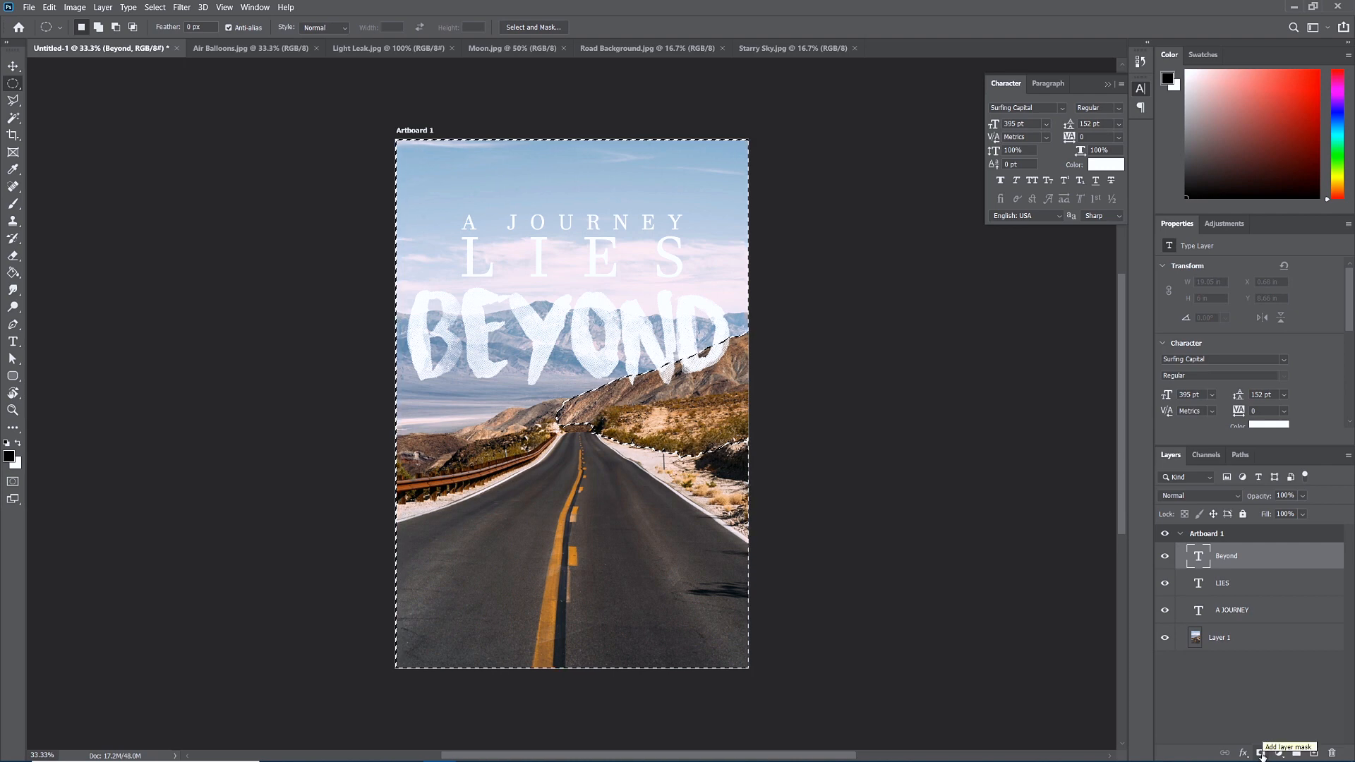
click(1262, 754)
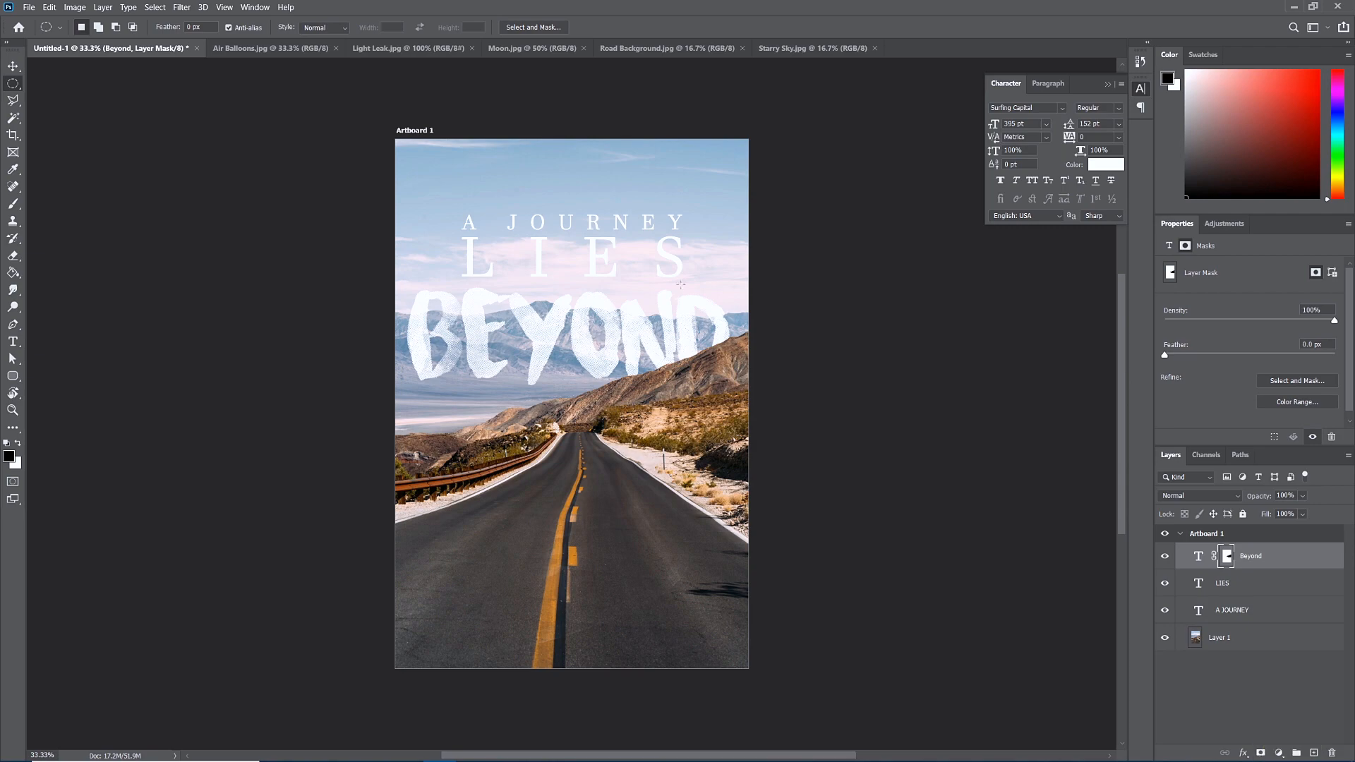
Choose a soft 0%-hardness brush, shrink it, and fit the whole poster on screen.
scroll(708, 345, up, 2)
scroll(708, 344, up, 4)
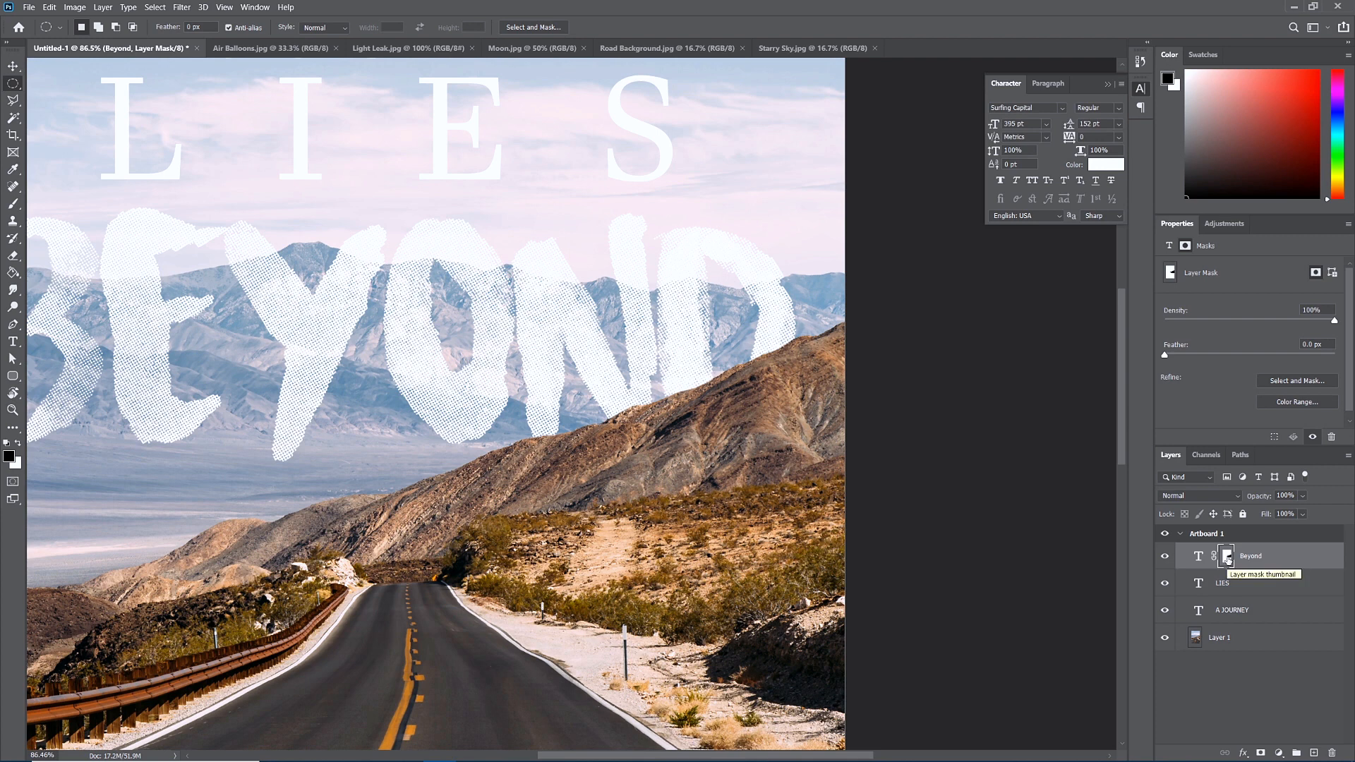
click(14, 205)
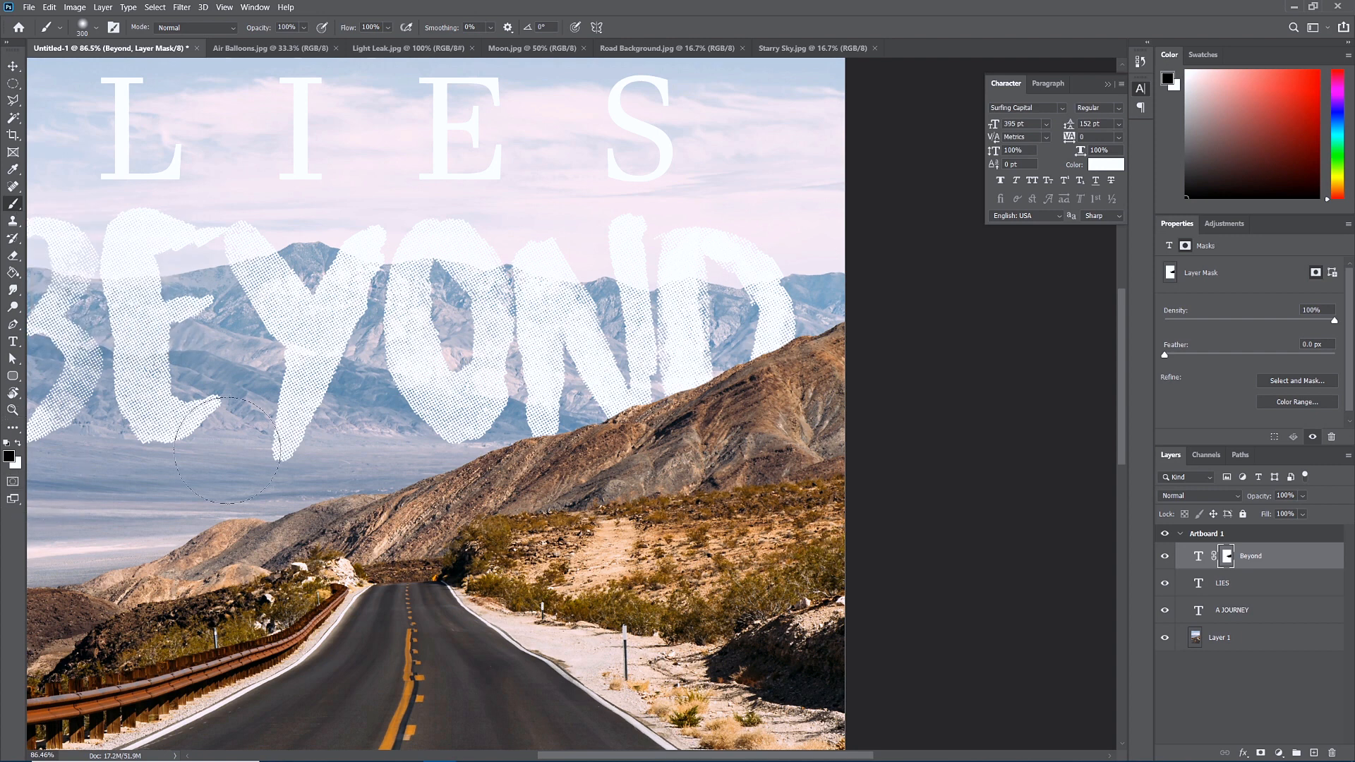
click(98, 30)
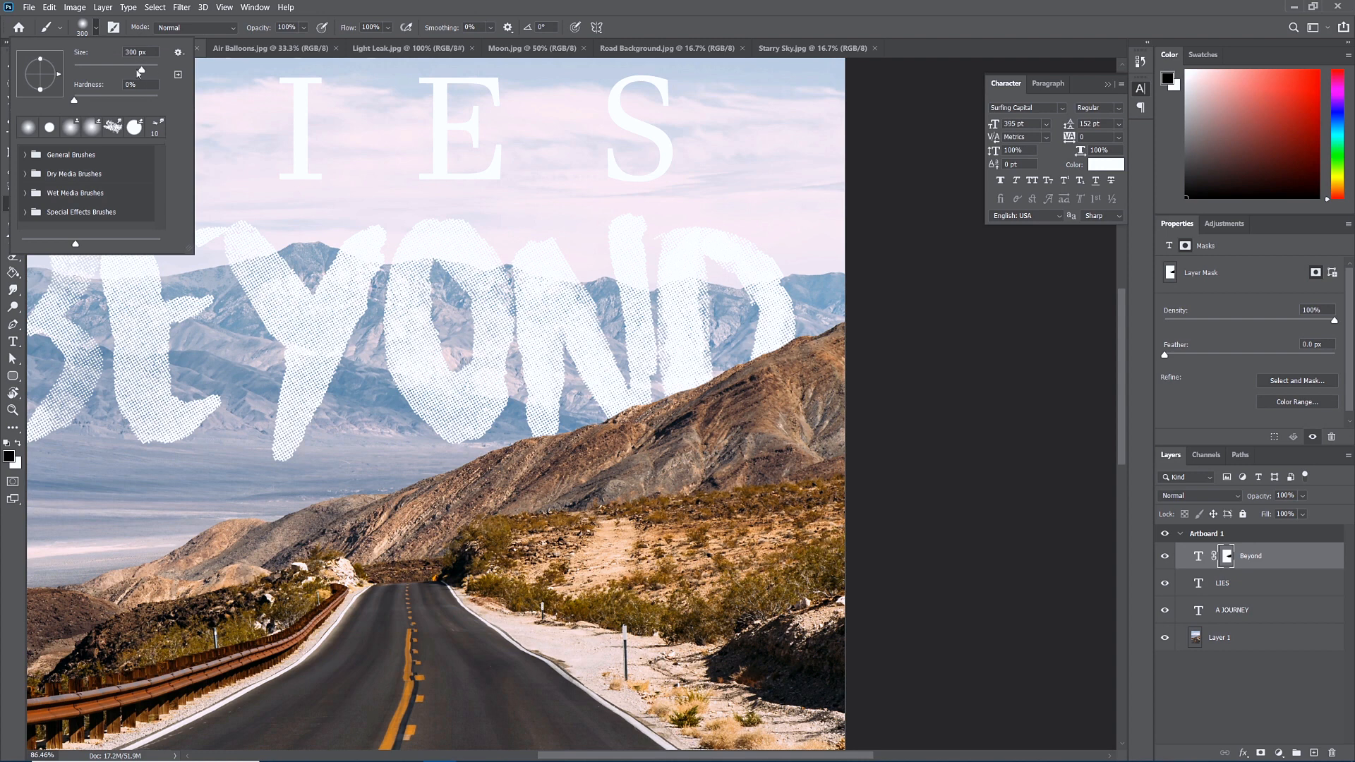
click(97, 30)
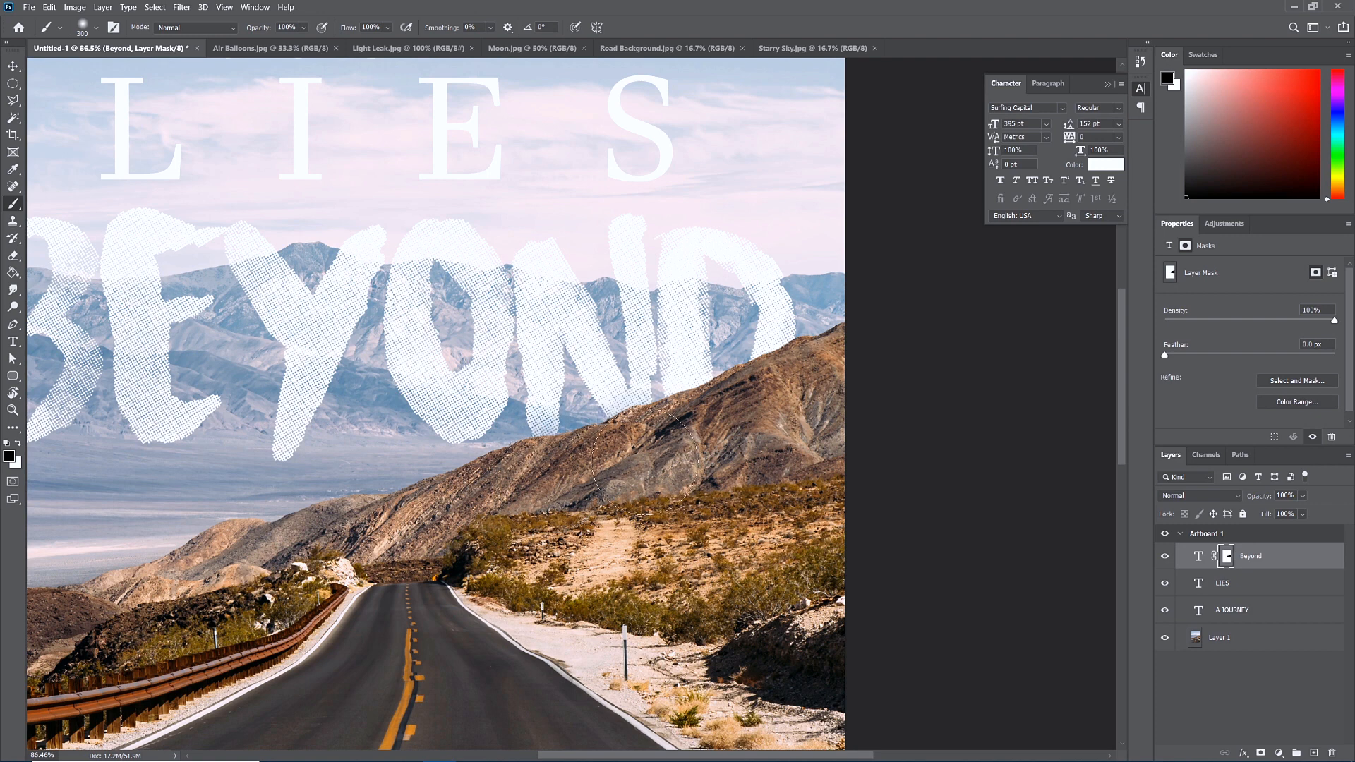
key(bracketleft)
key(bracketleft)
key(bracketleft)
key(bracketleft)
key(bracketleft)
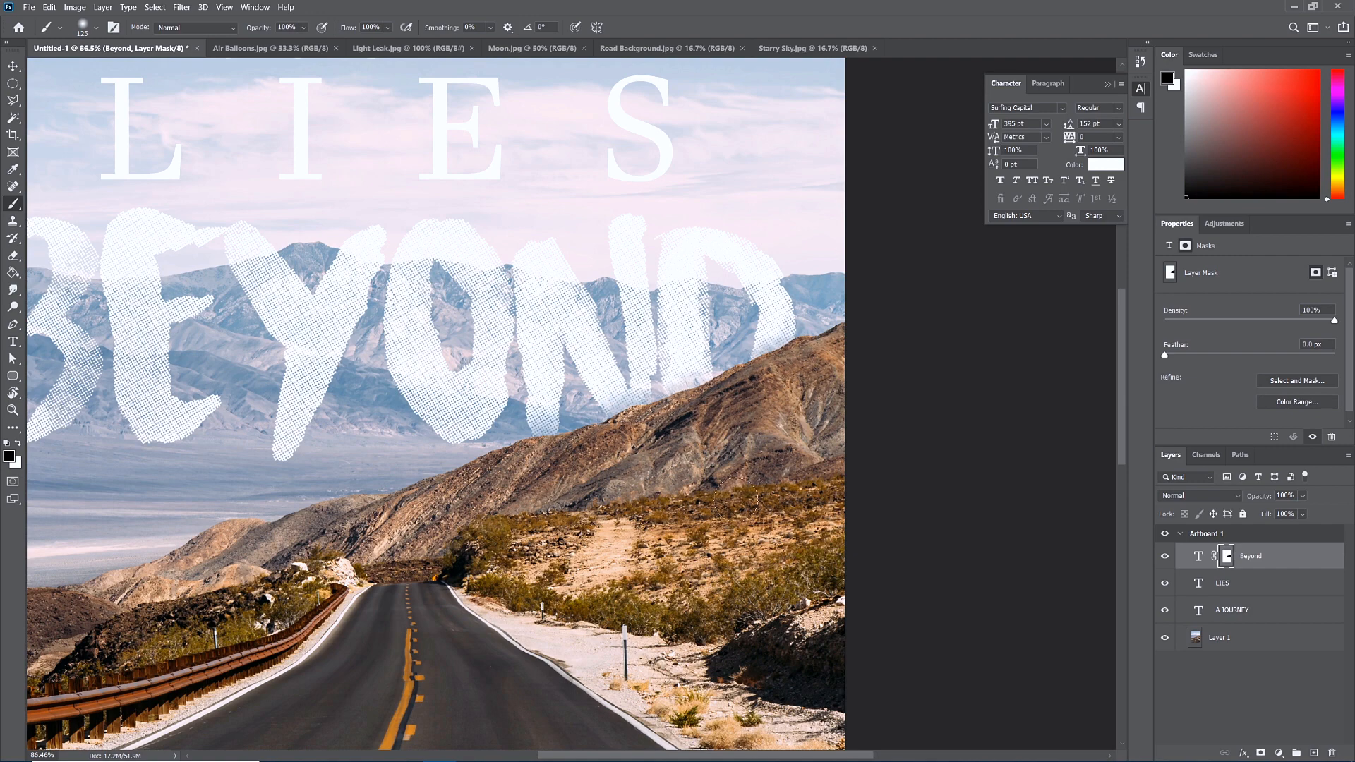
key(ctrl+0)
scroll(573, 605, down, 2)
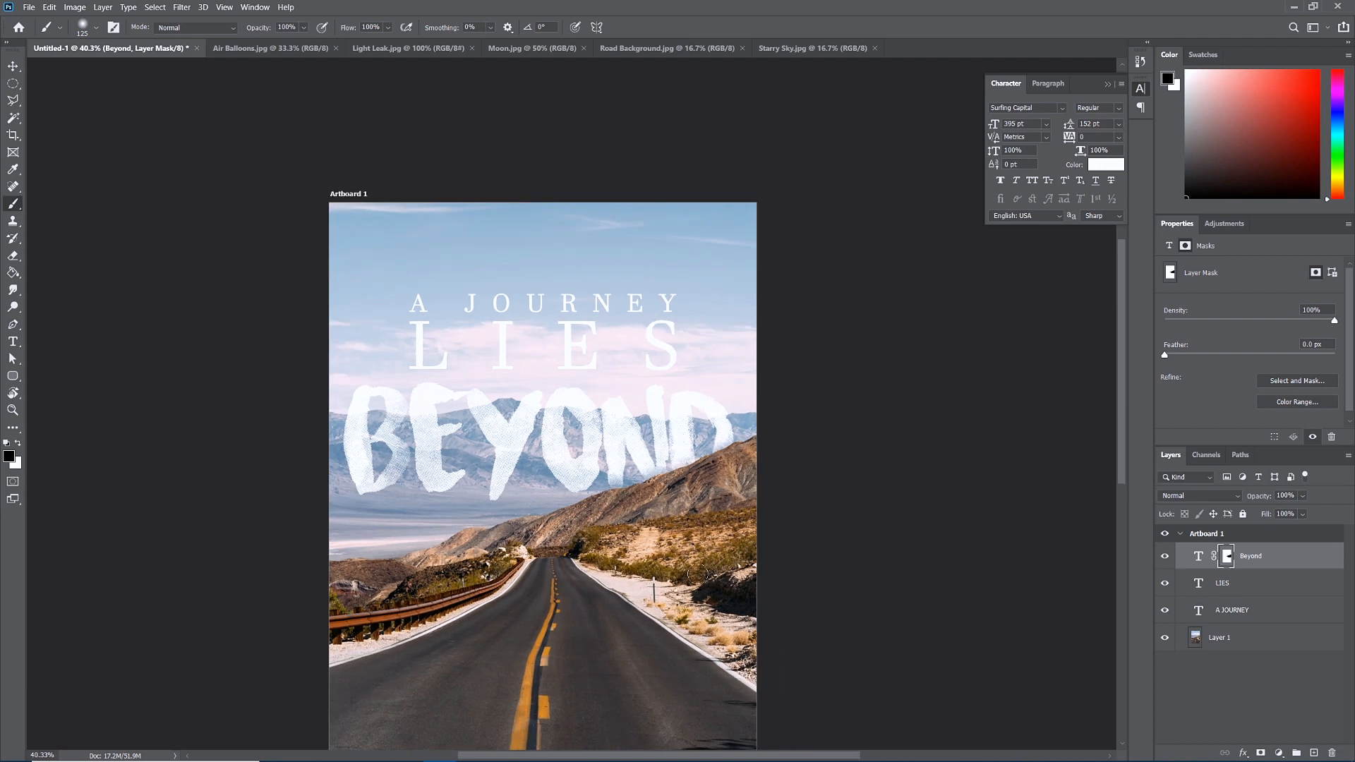
Fit the poster on screen and add a white layer mask to the LIES text layer.
scroll(597, 555, down, 1)
key(ctrl+0)
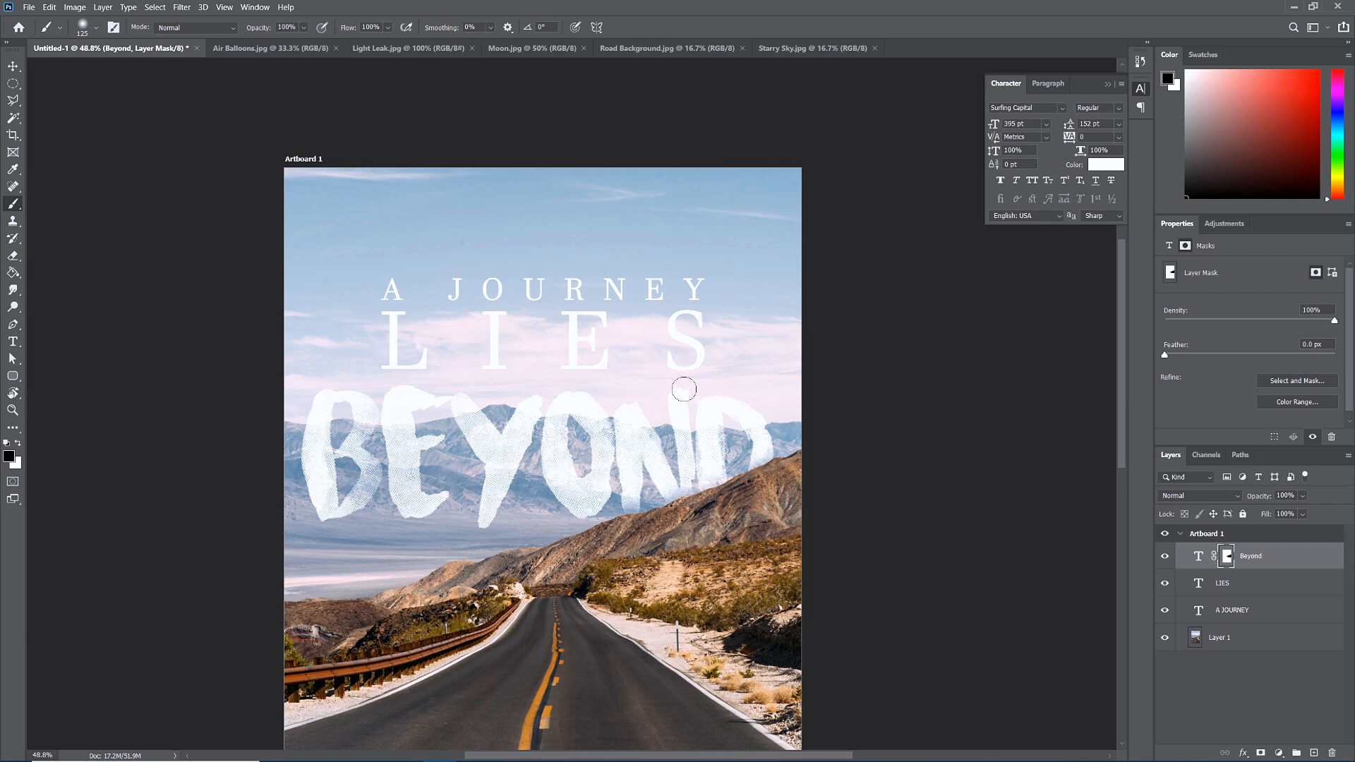
click(1222, 585)
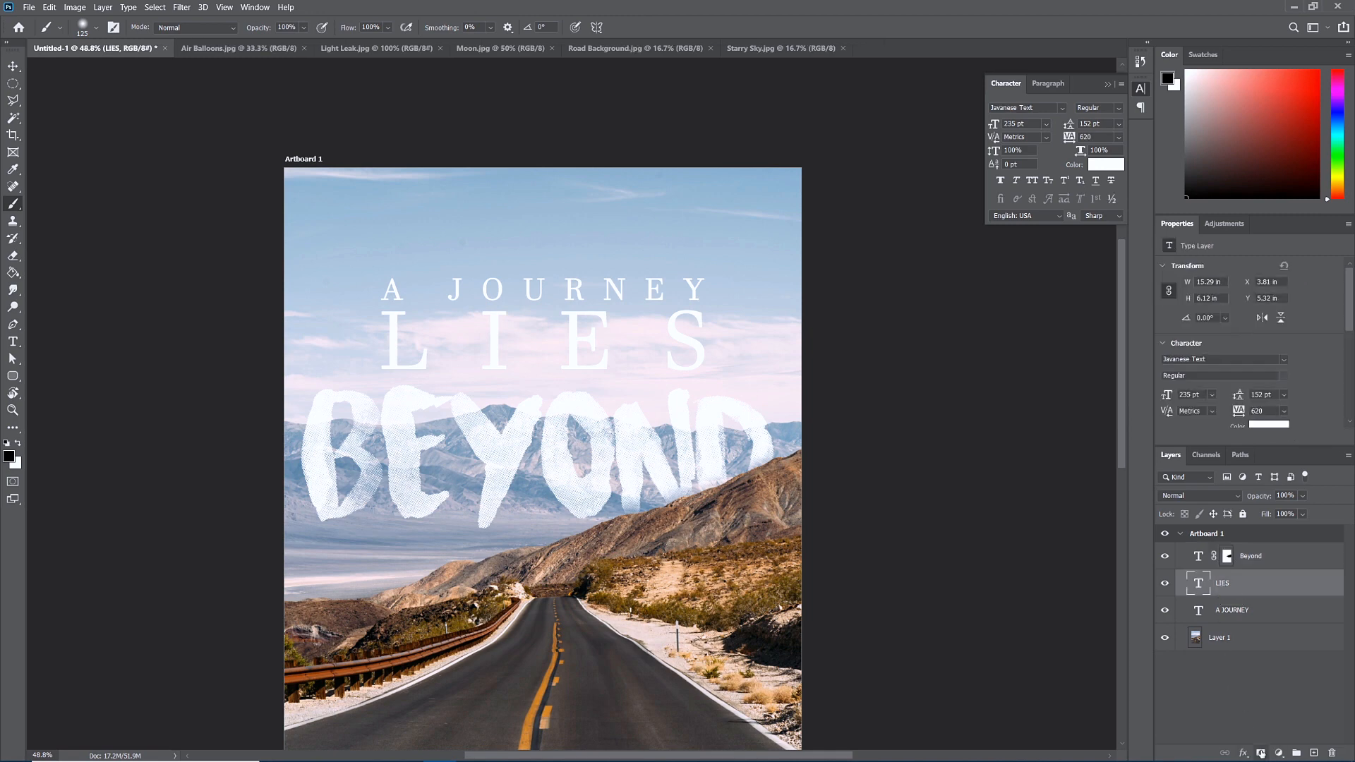
click(1262, 754)
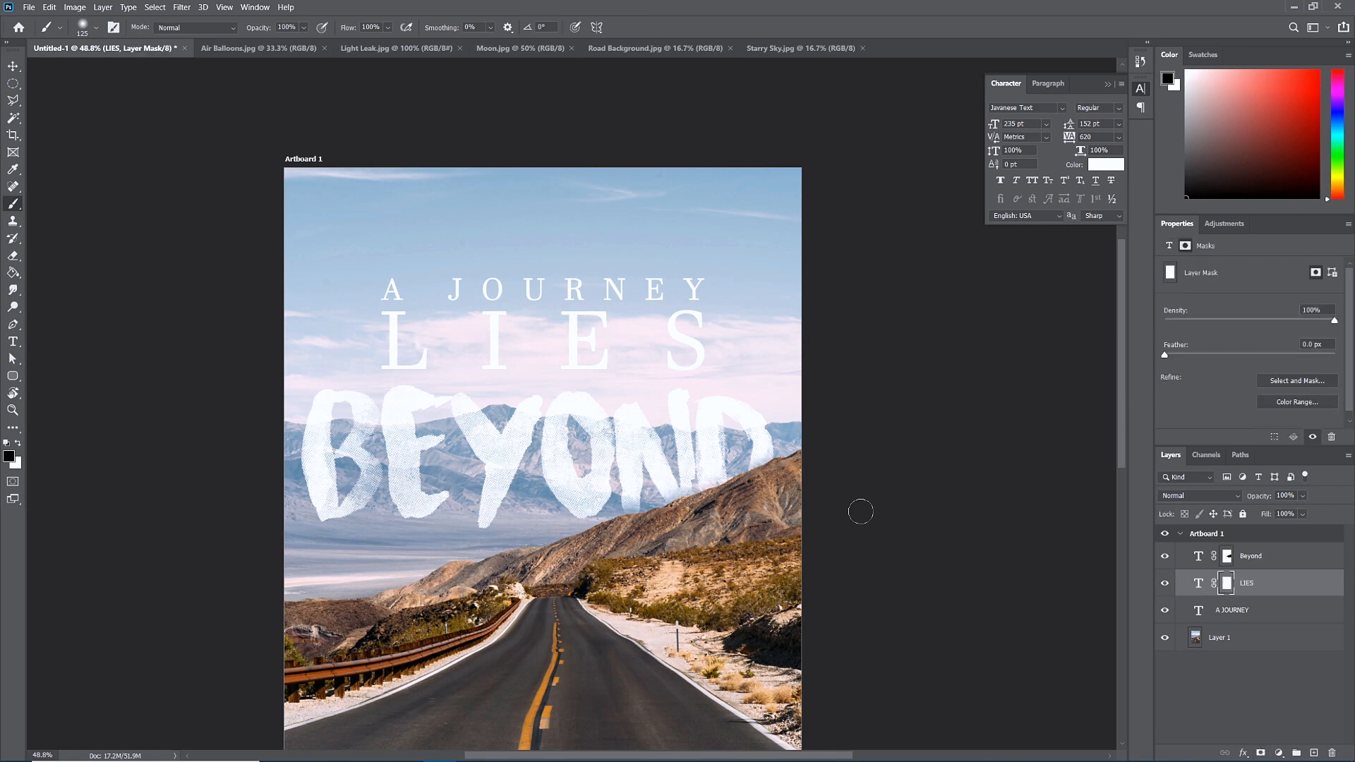
click(14, 275)
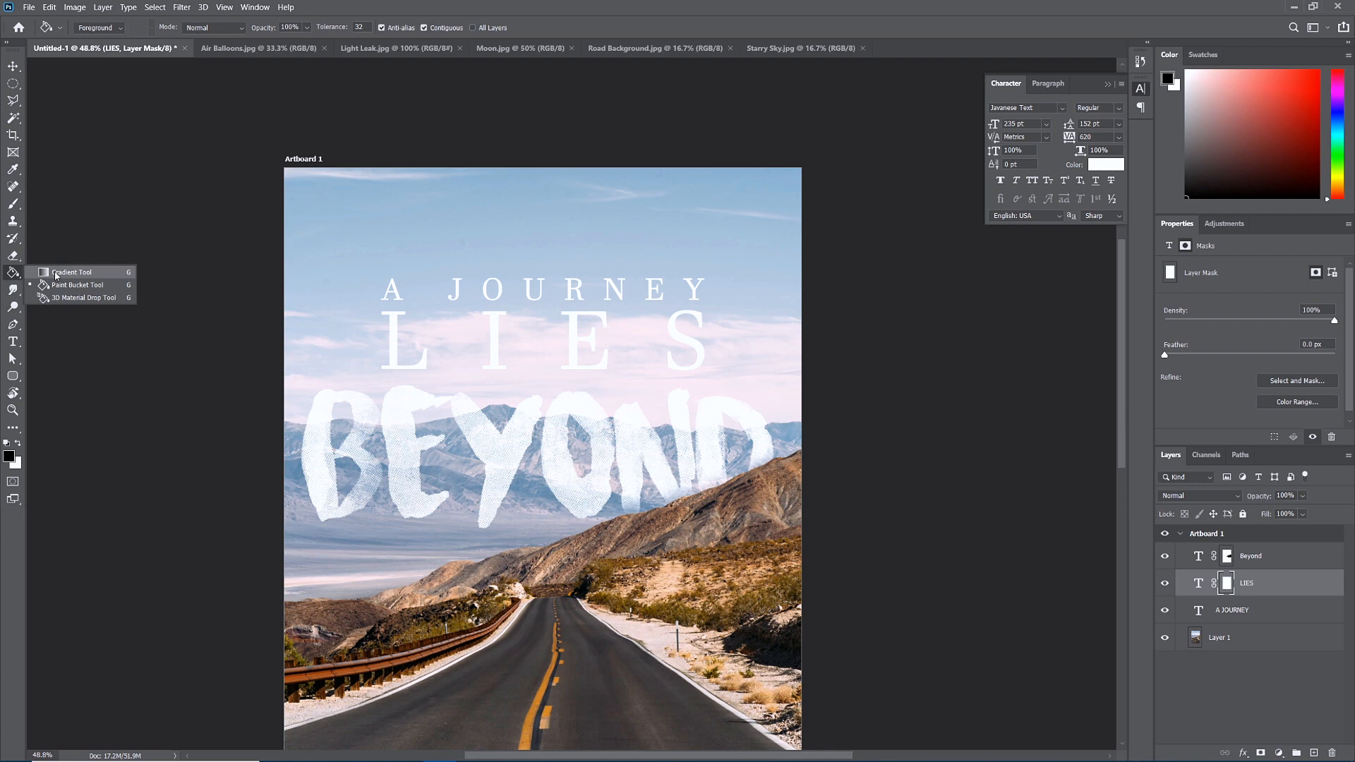
Try several upward gradients on the LIES mask with the Gradient Tool, undoing each attempt.
click(57, 274)
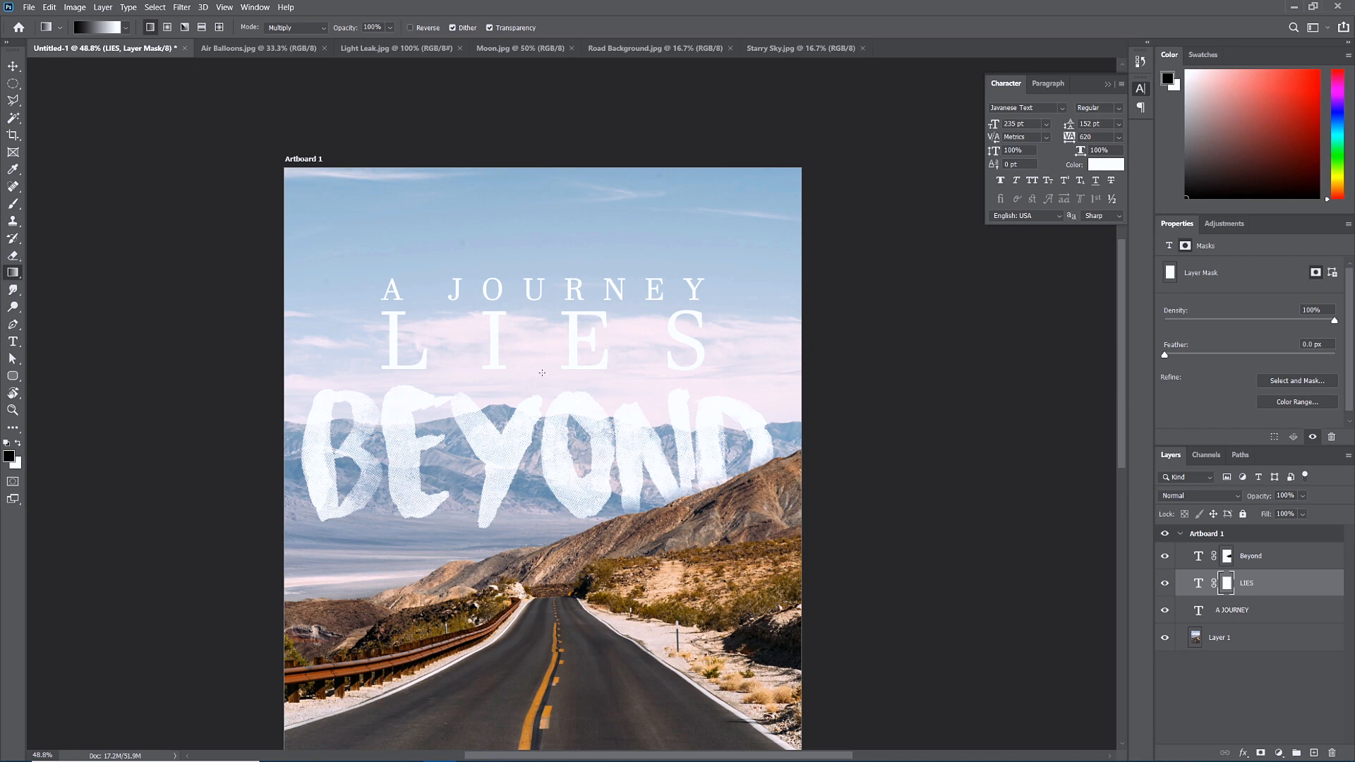
drag(542, 337, 542, 374)
key(ctrl+z)
drag(535, 430, 524, 152)
key(ctrl+z)
drag(543, 386, 542, 345)
key(ctrl+z)
scroll(630, 528, down, 5)
scroll(632, 529, down, 3)
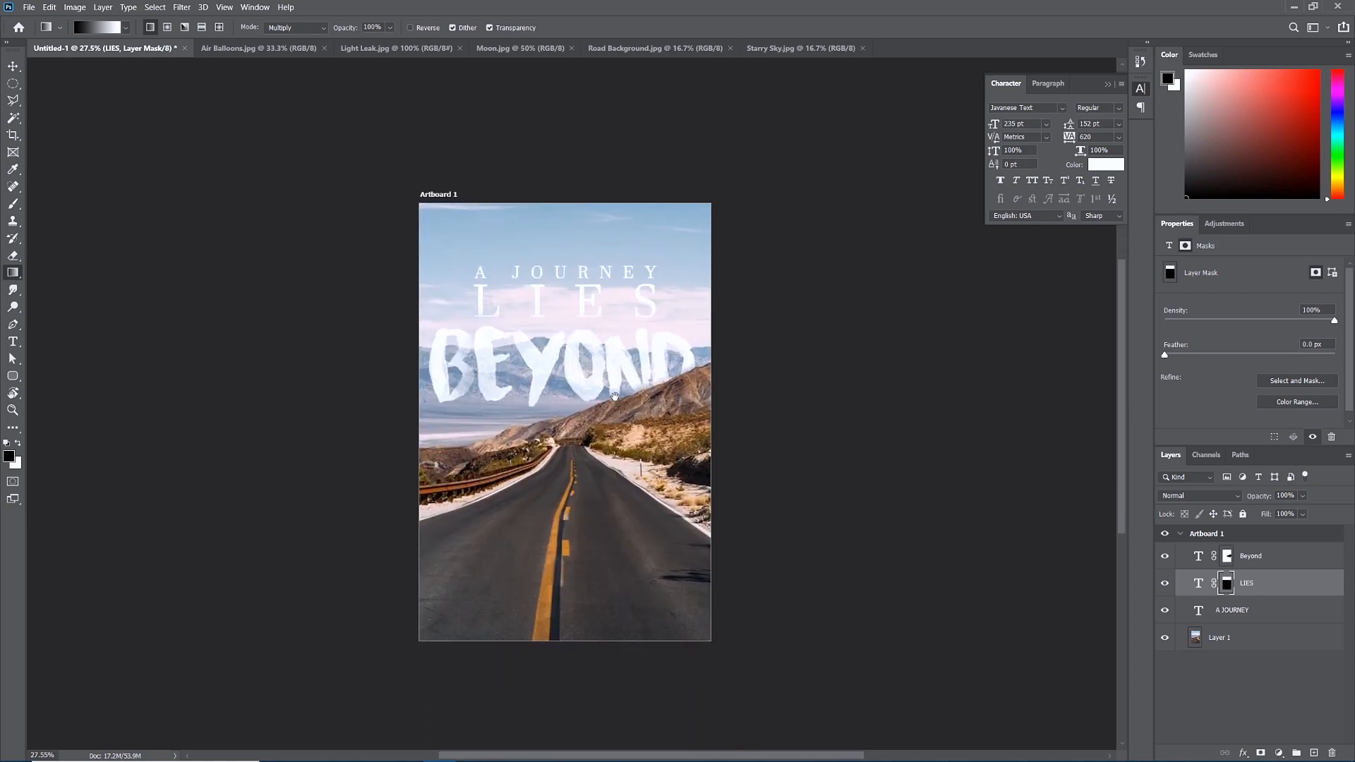
scroll(602, 285, up, 1)
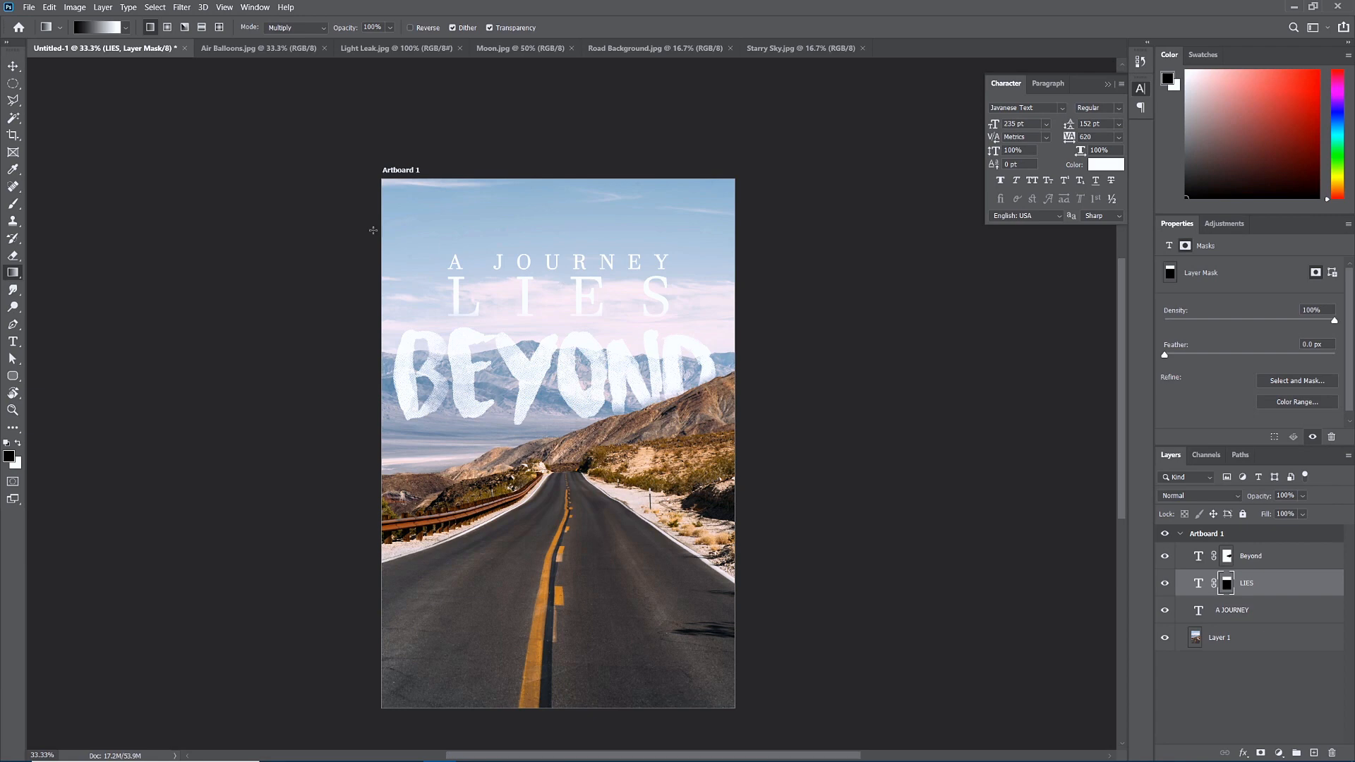
Paste the whole Starry Sky image into the poster and move it below the road photo layer.
click(13, 66)
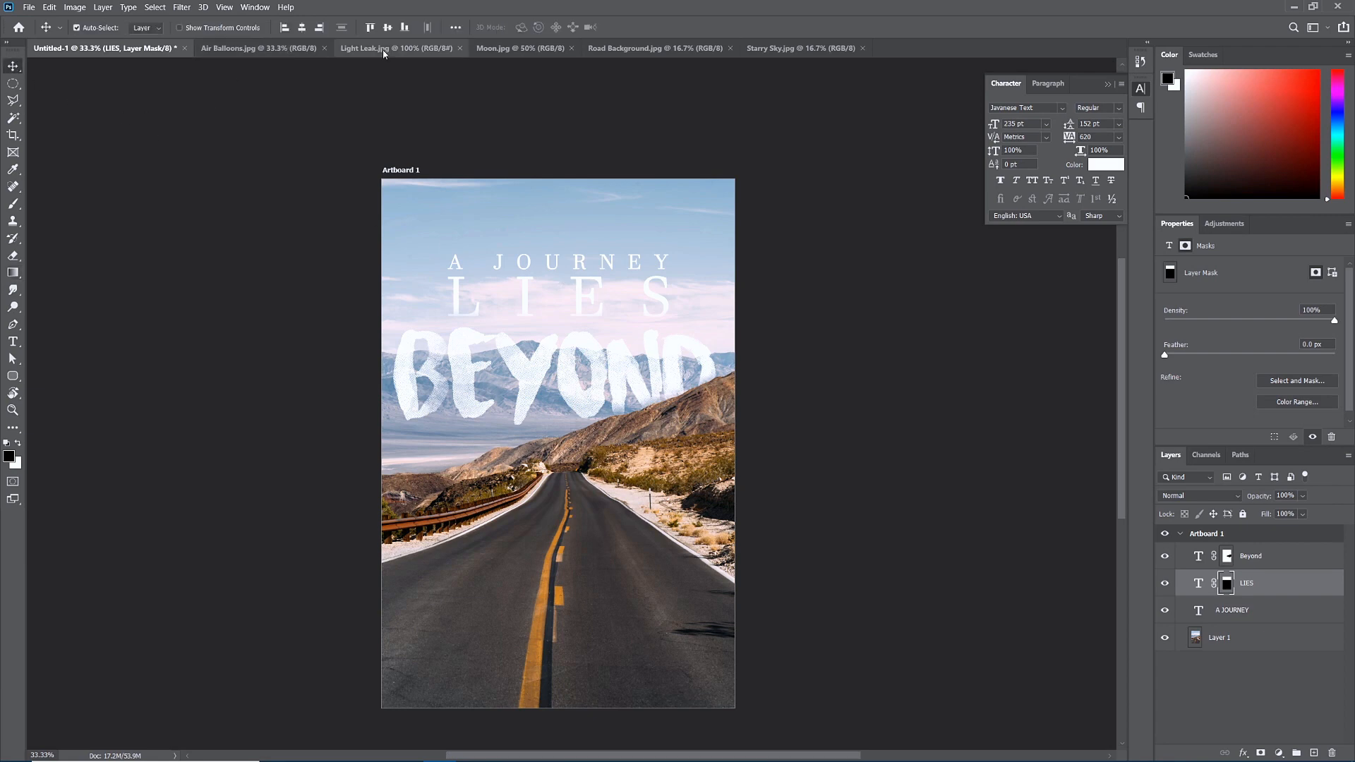
click(783, 48)
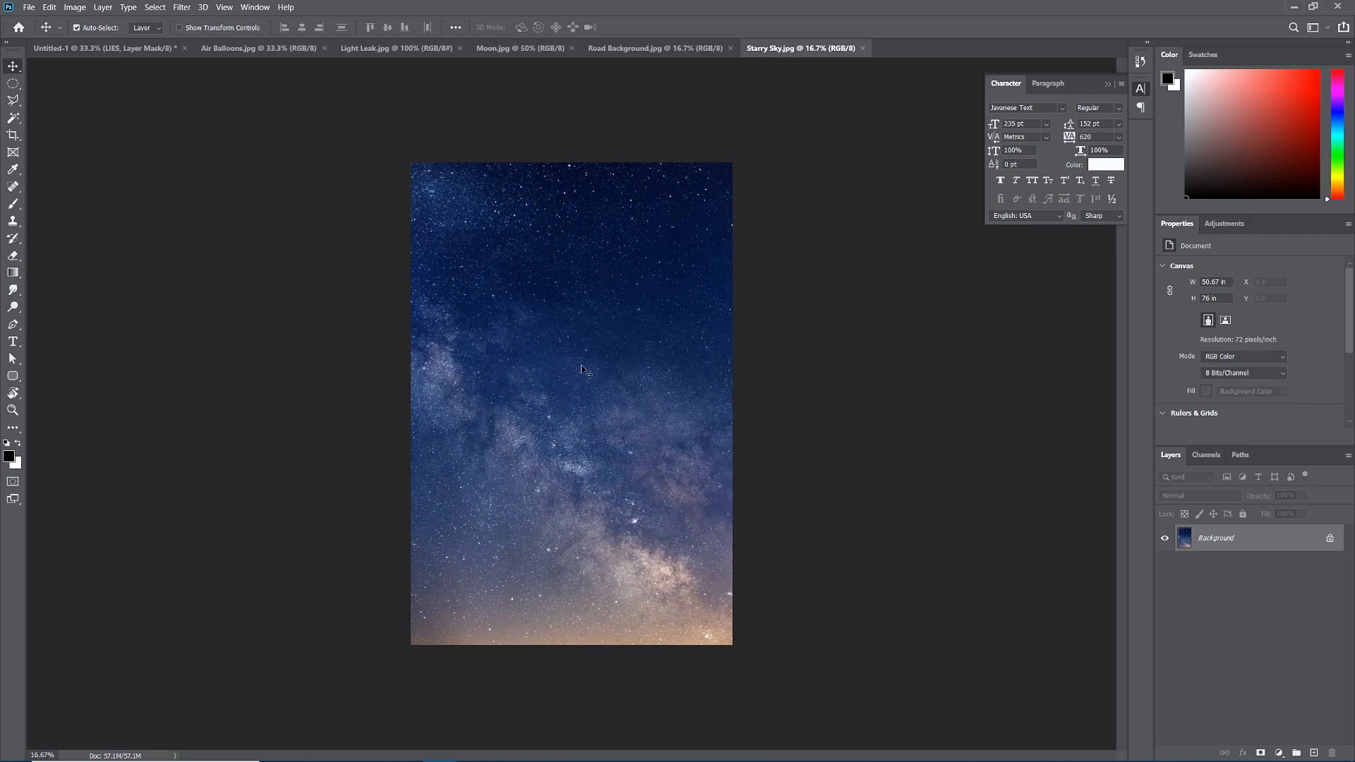
key(ctrl+a)
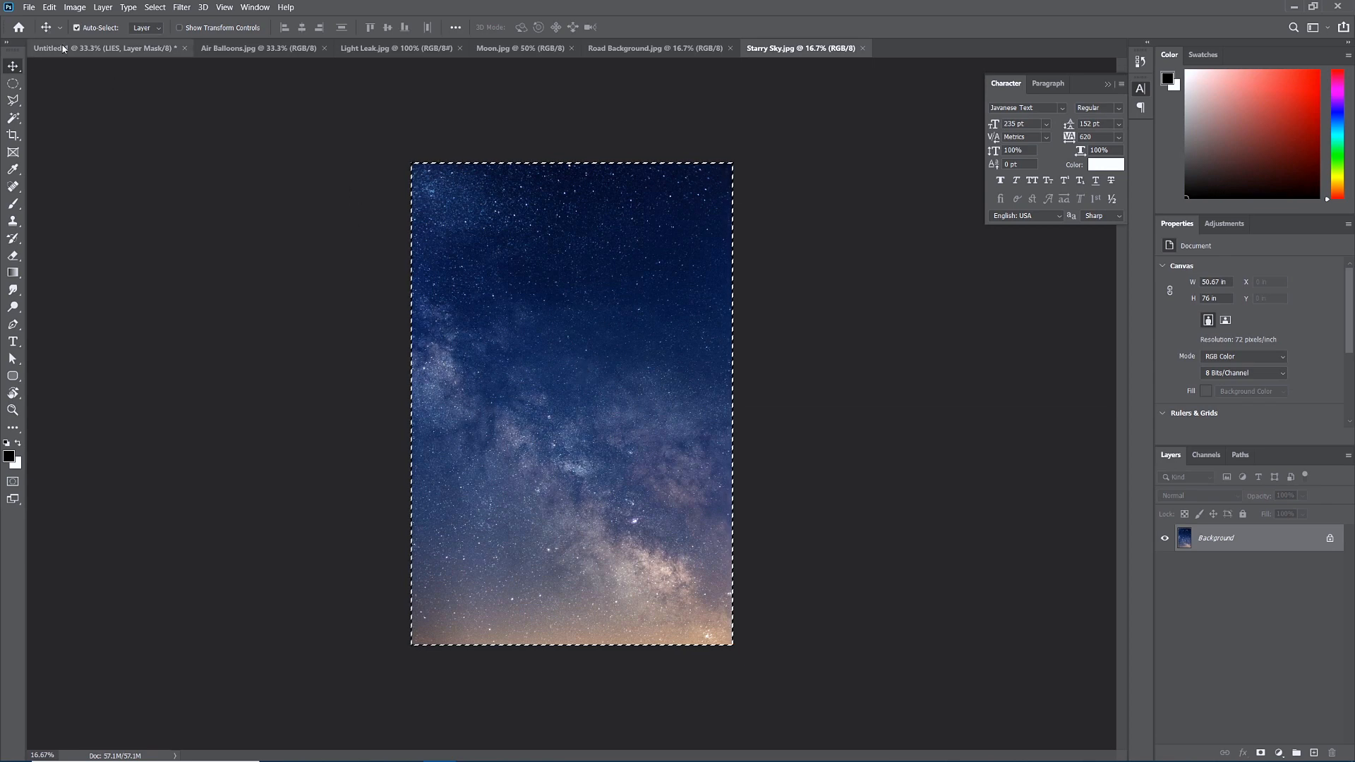
click(64, 48)
key(ctrl+v)
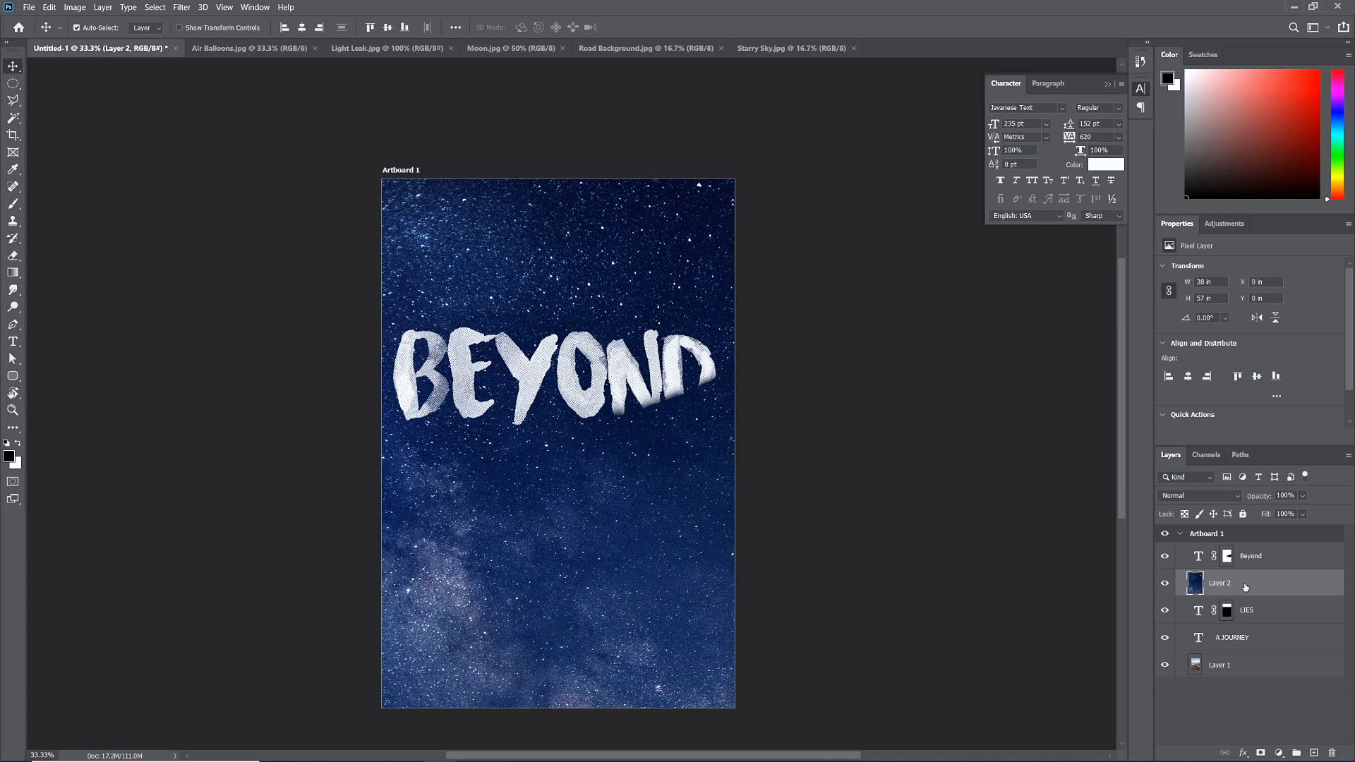
drag(1230, 586, 1237, 676)
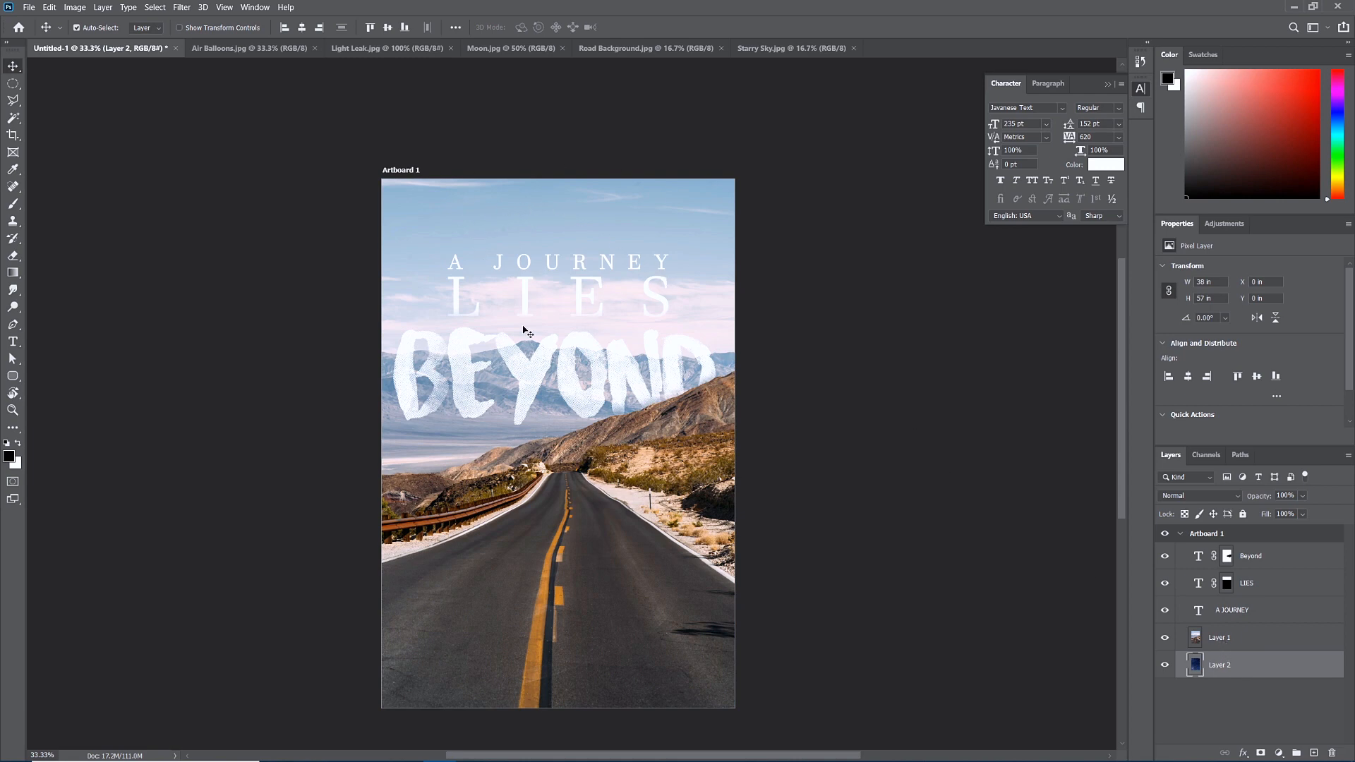
Rename the road photo layer 'Road Background' and the starry sky layer 'Stars'.
click(1228, 641)
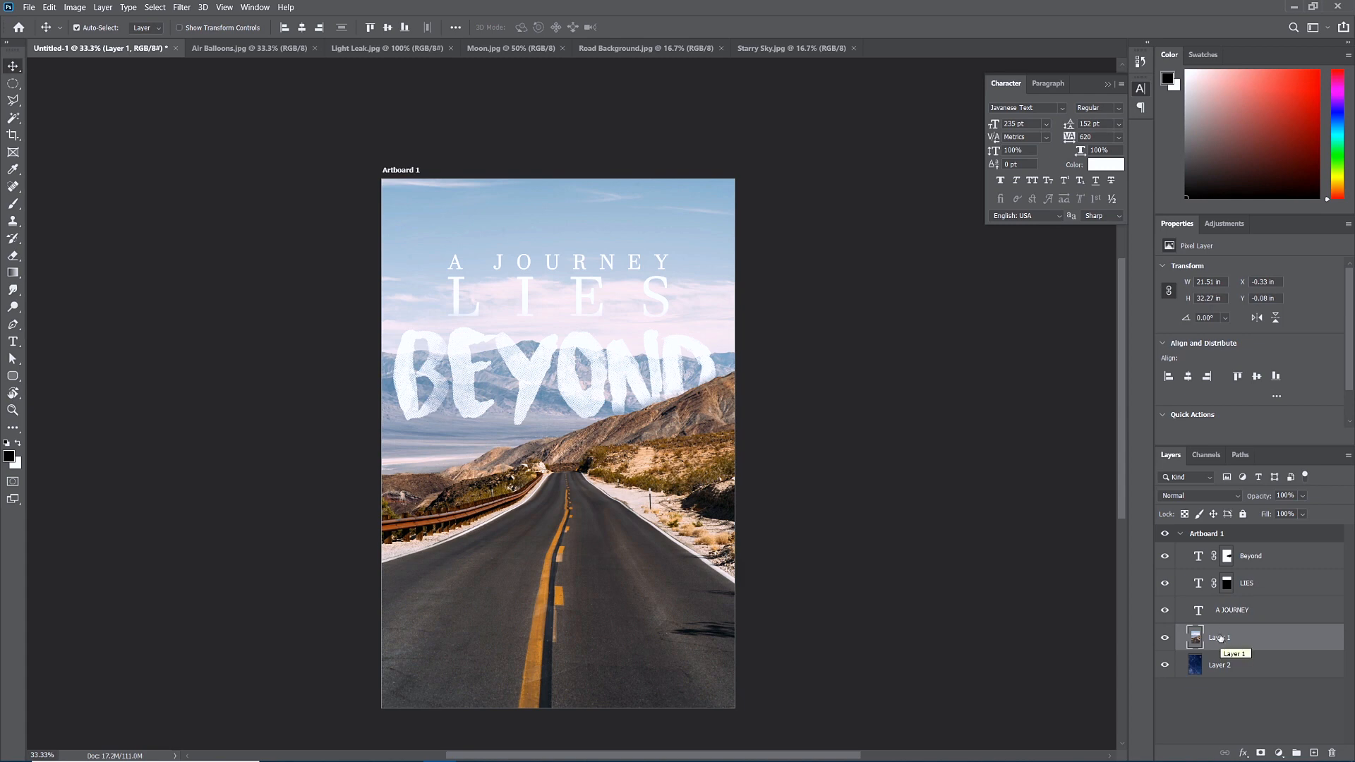
double_click(1220, 639)
text(Road Background)
double_click(1219, 667)
text(St)
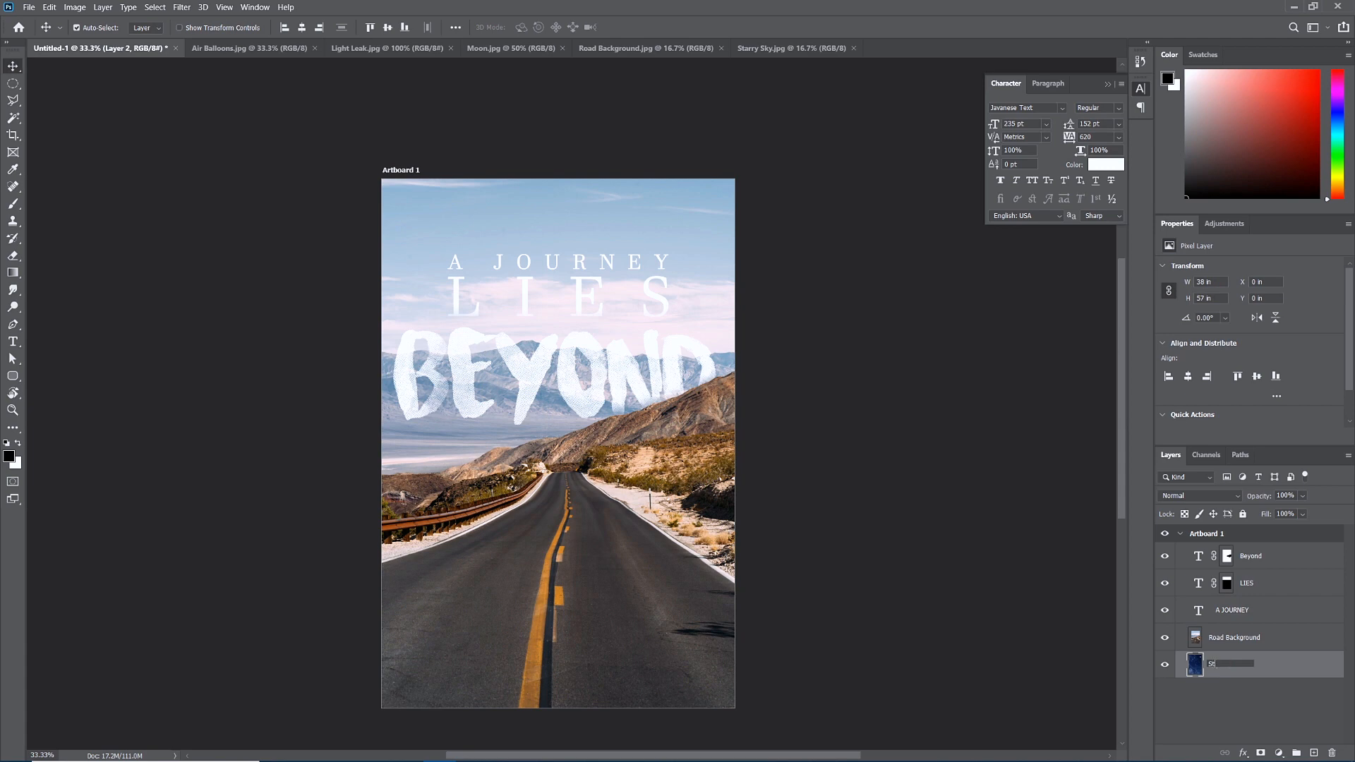
text(ars)
click(1244, 704)
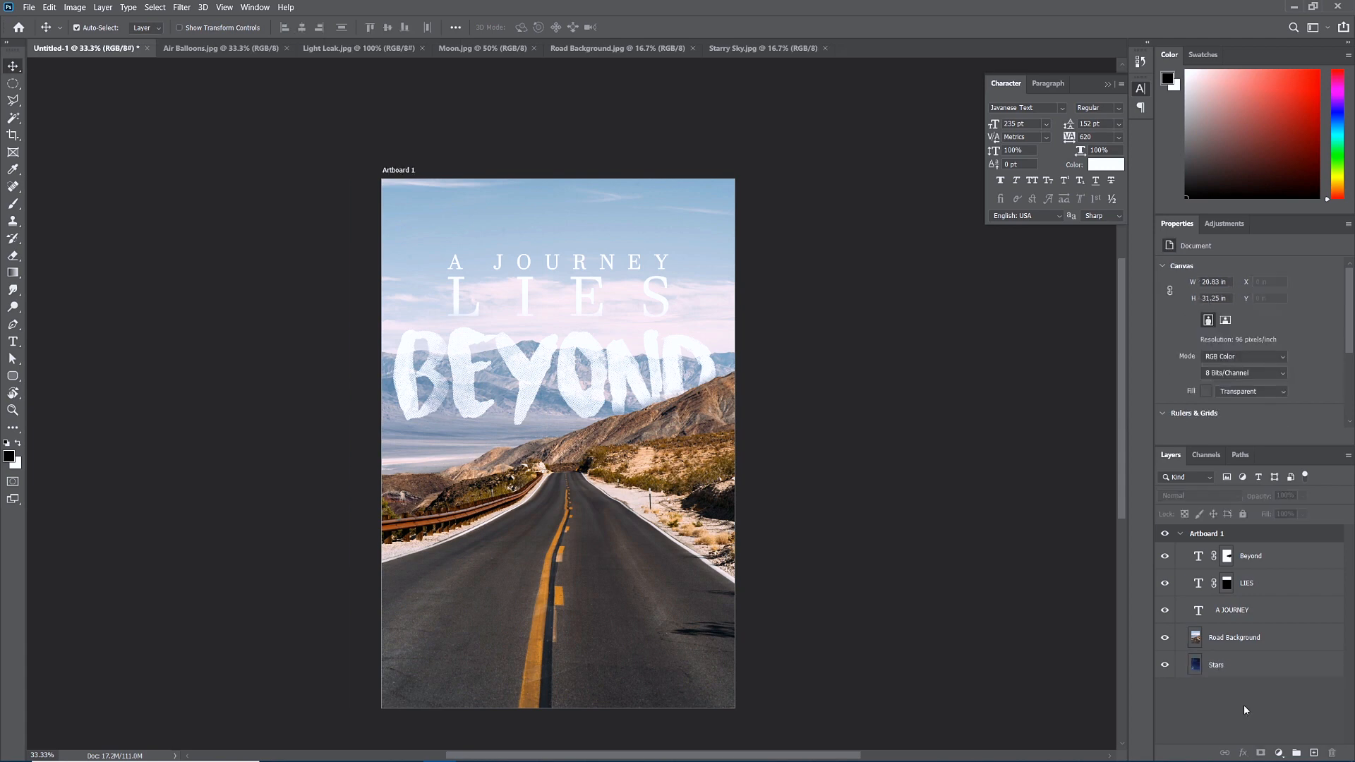
click(1240, 638)
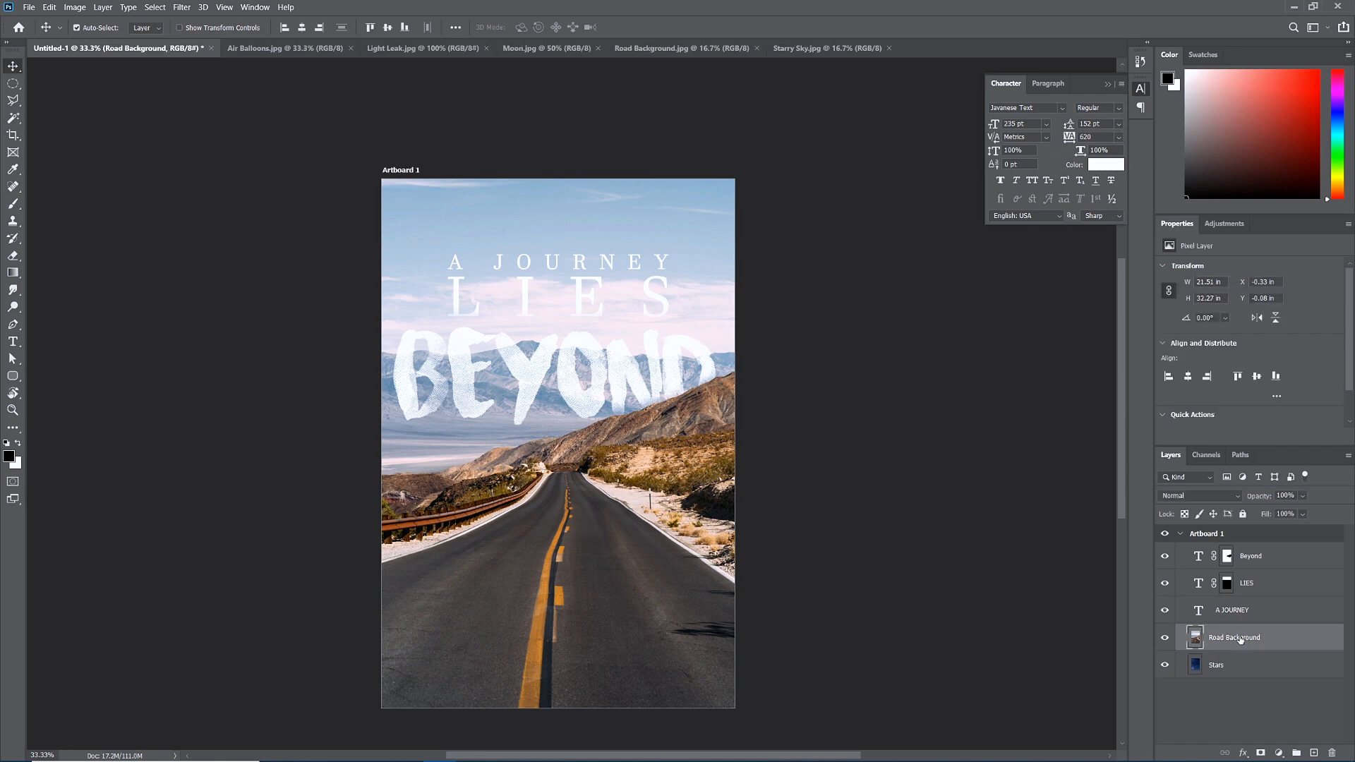
click(15, 88)
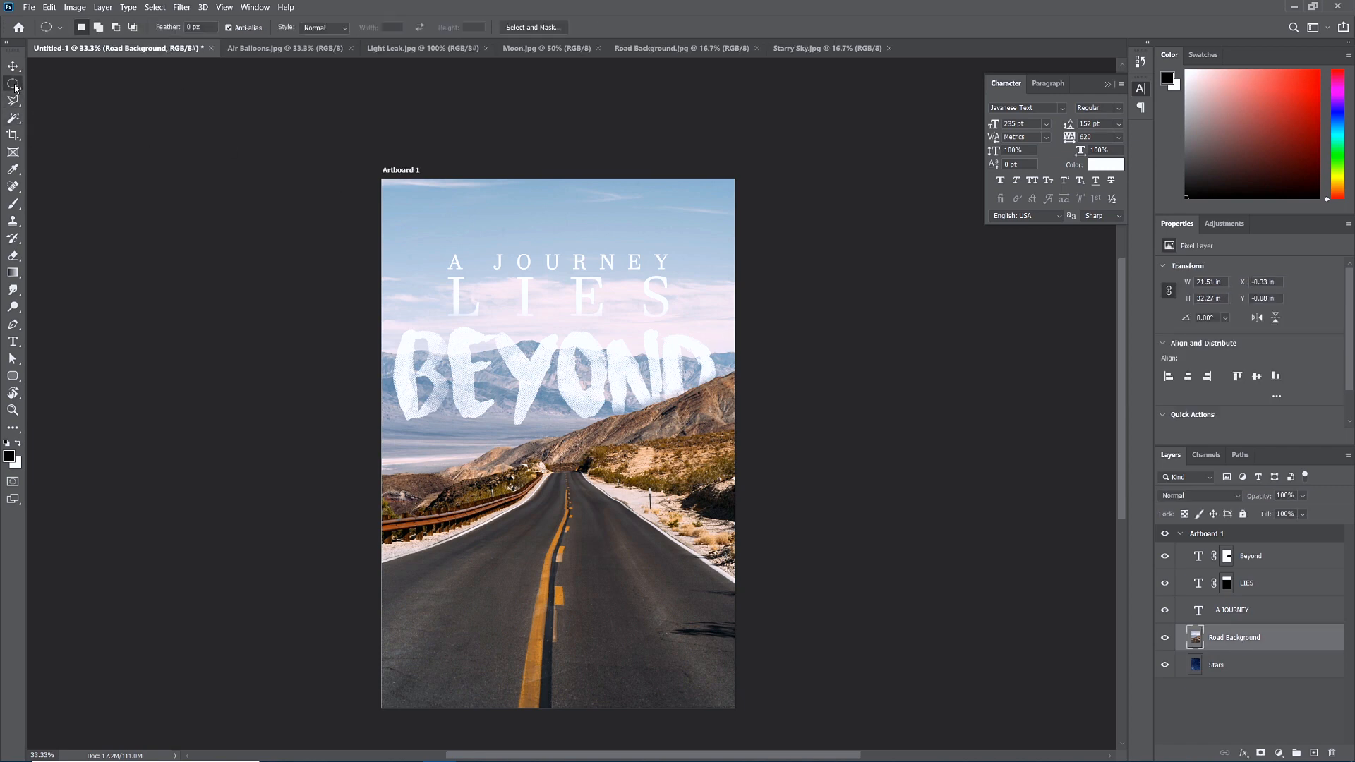
In Select and Mask, quick-select the road photo's sky and output an inverted layer mask.
click(533, 27)
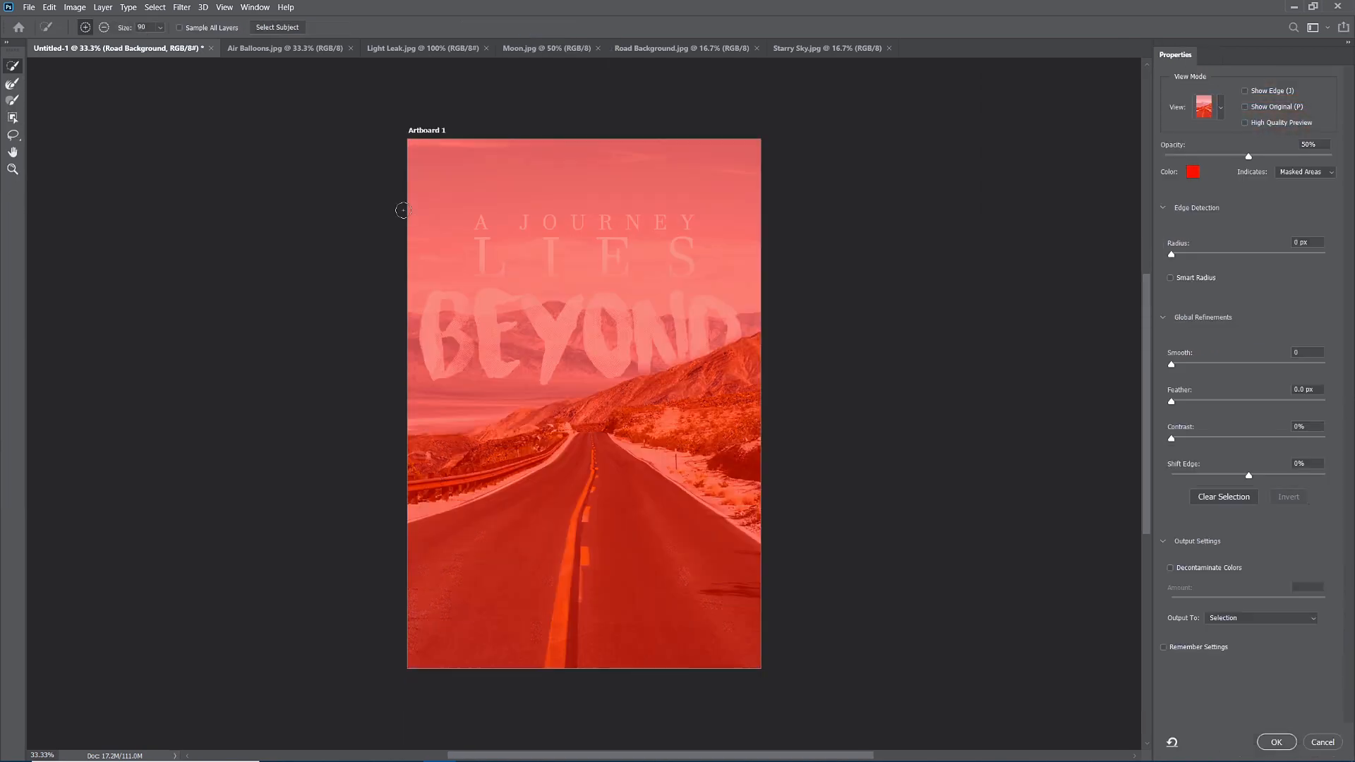
mouse_move(415, 210)
mouse_down()
mouse_move(423, 197)
mouse_move(659, 149)
mouse_up()
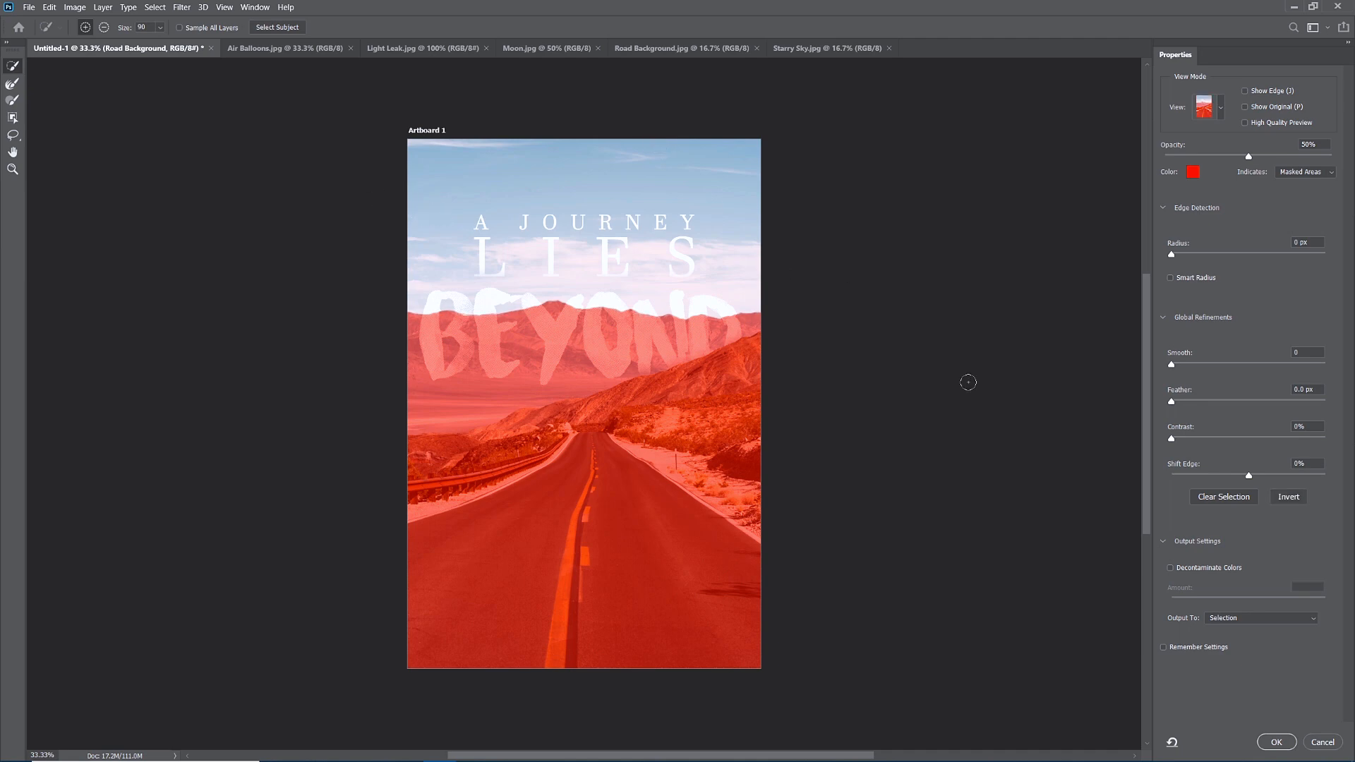
click(1265, 619)
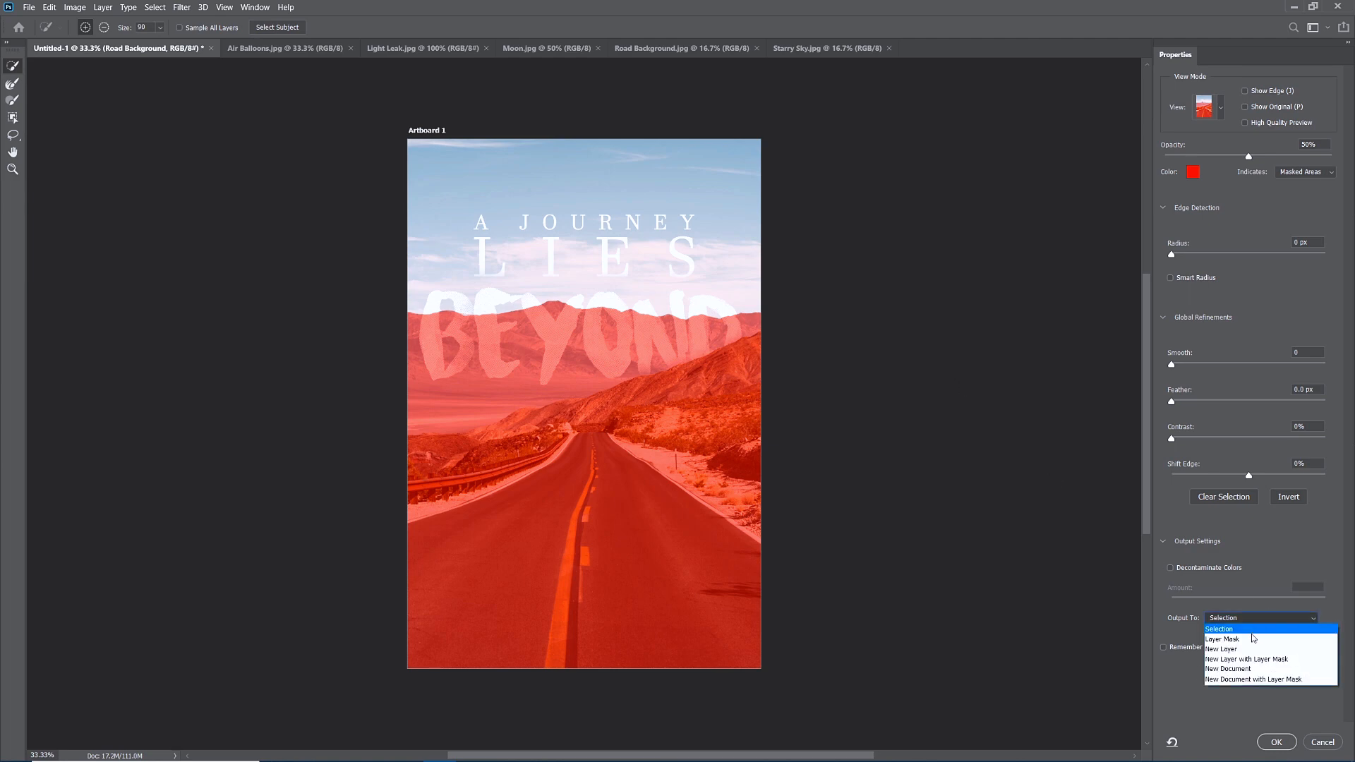
click(1253, 639)
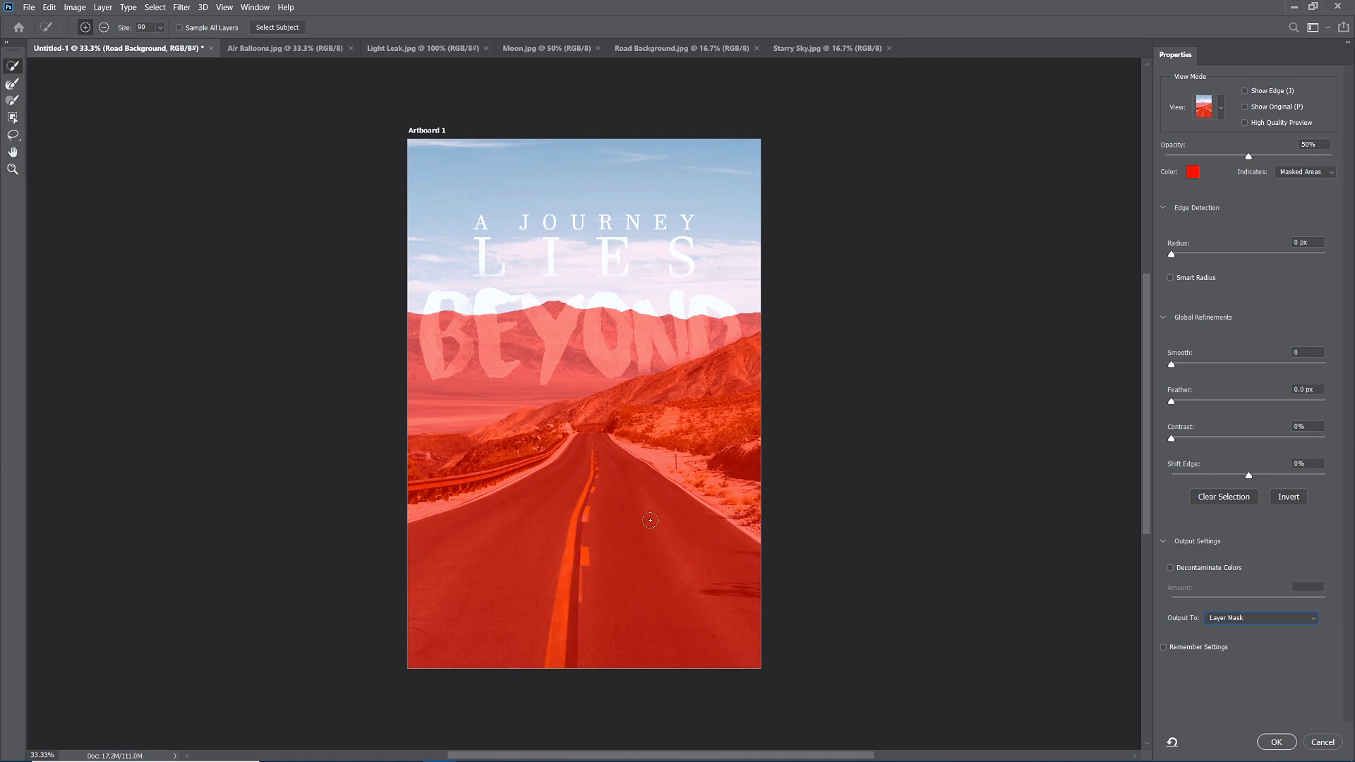
click(1292, 502)
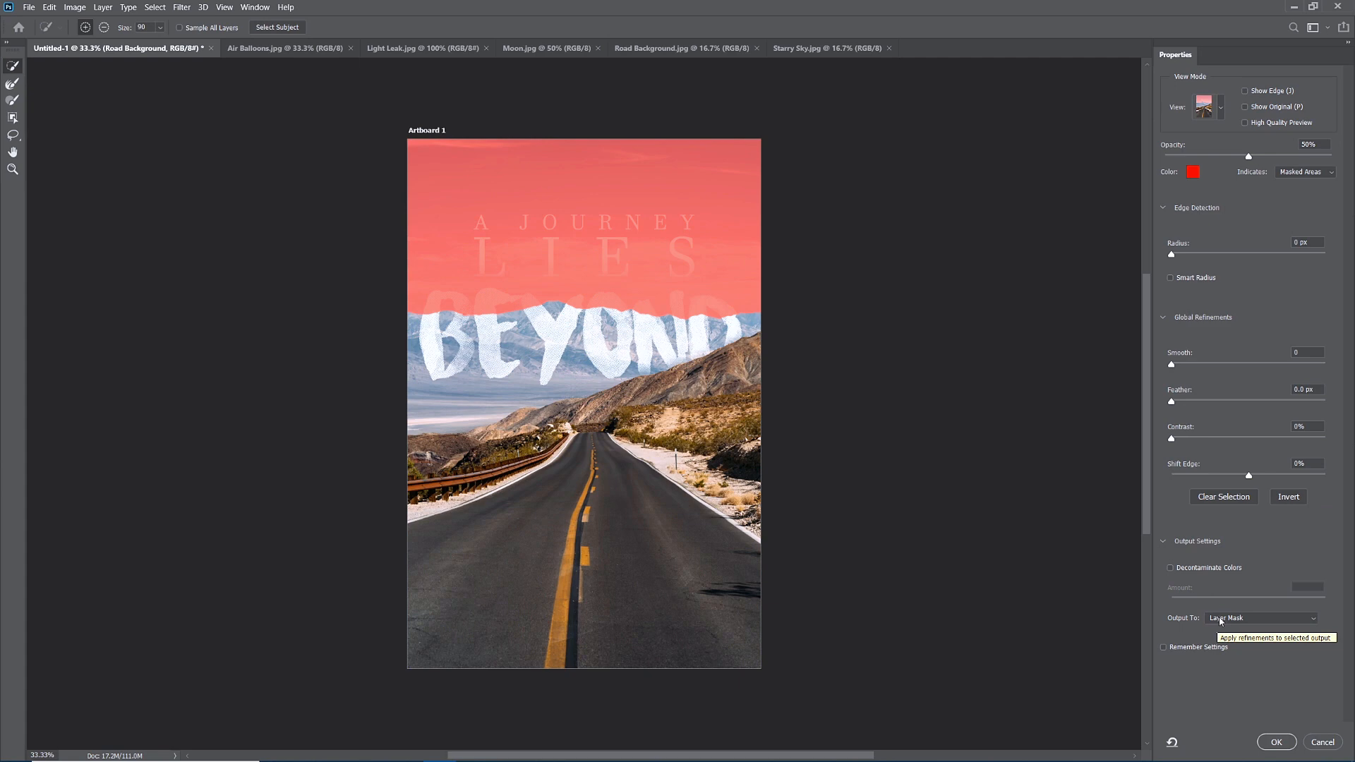
click(1276, 742)
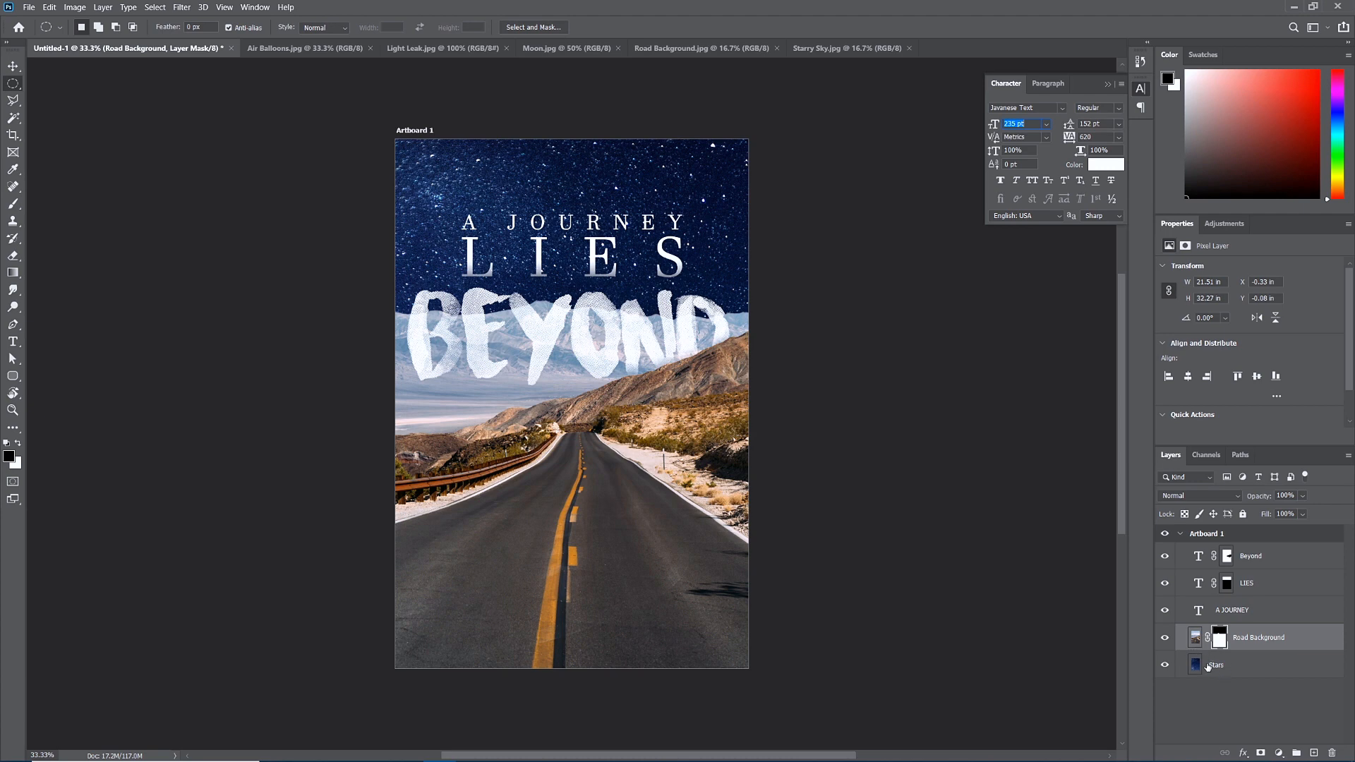
Free-transform the Stars layer down to about 62% and commit the new size.
click(1220, 671)
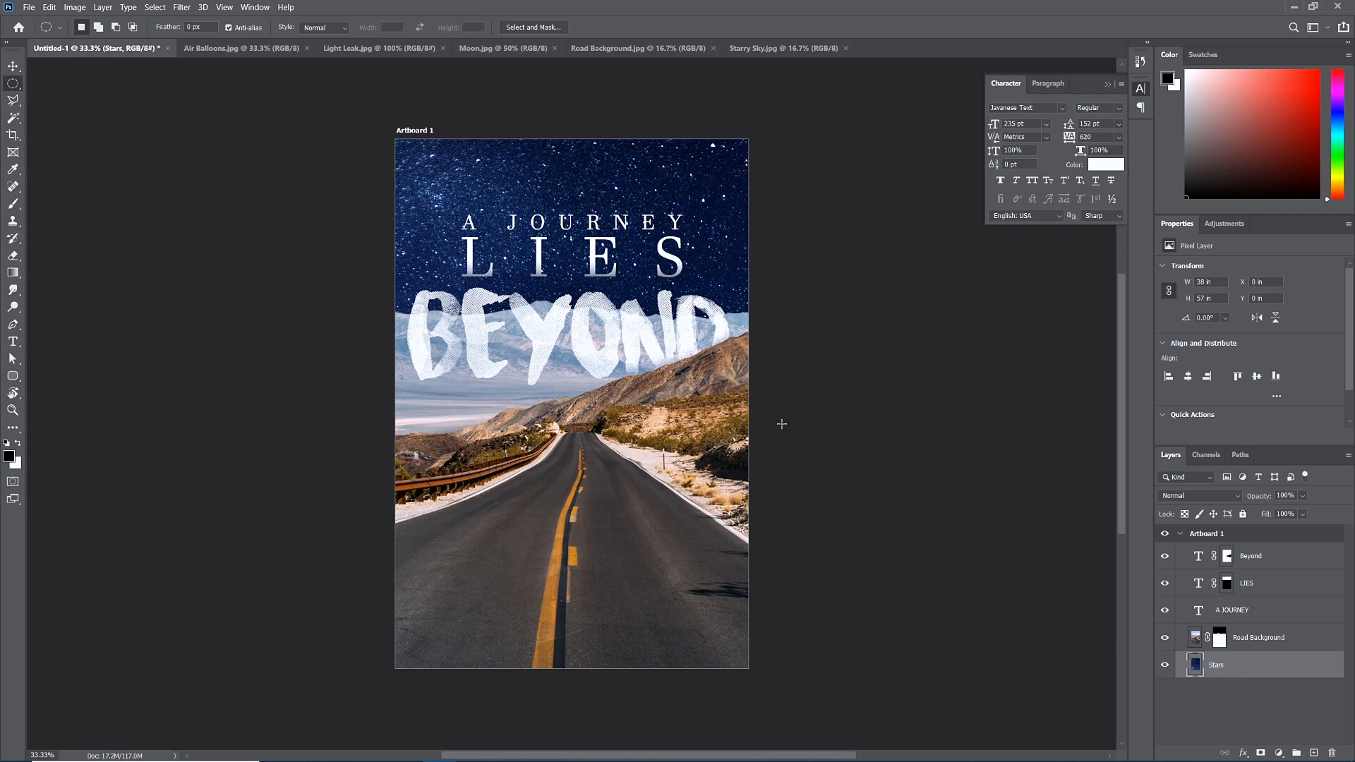
scroll(477, 185, down, 3)
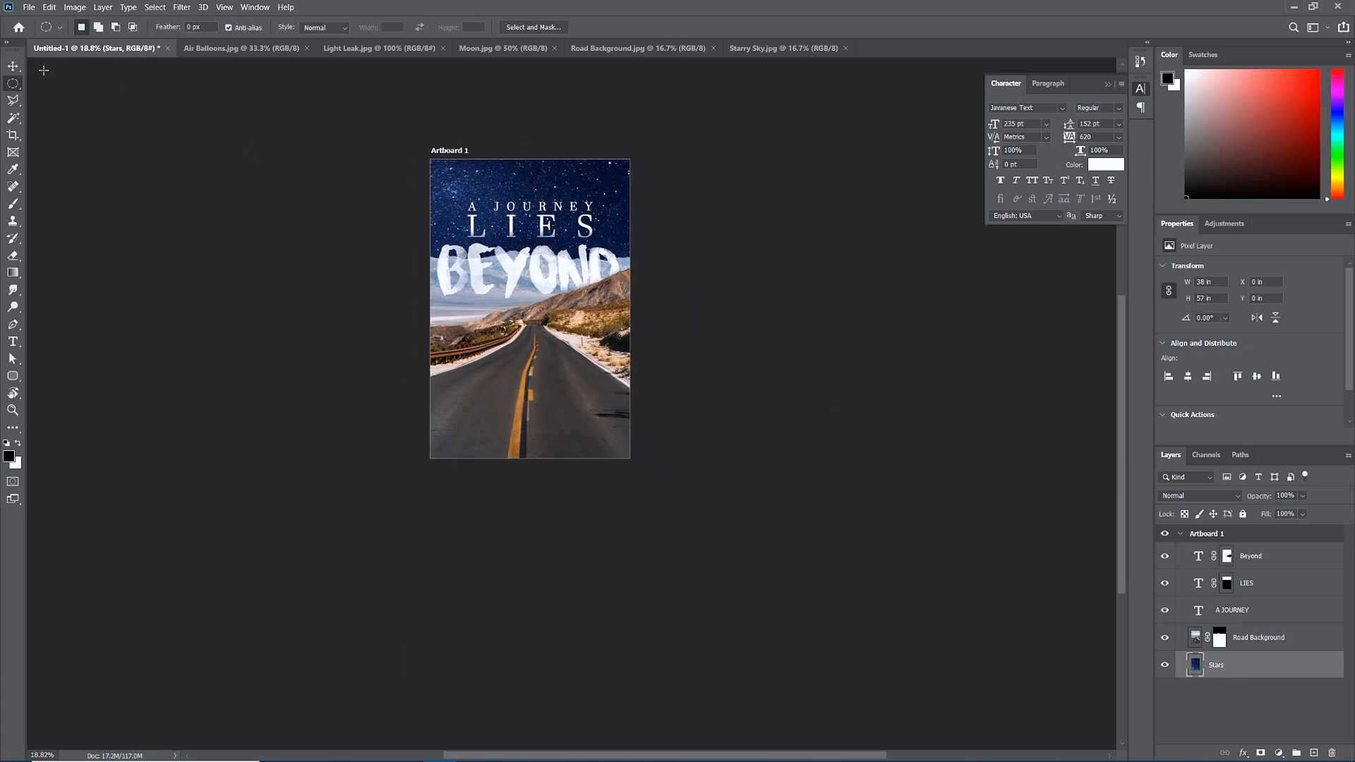
click(14, 67)
key(ctrl+t)
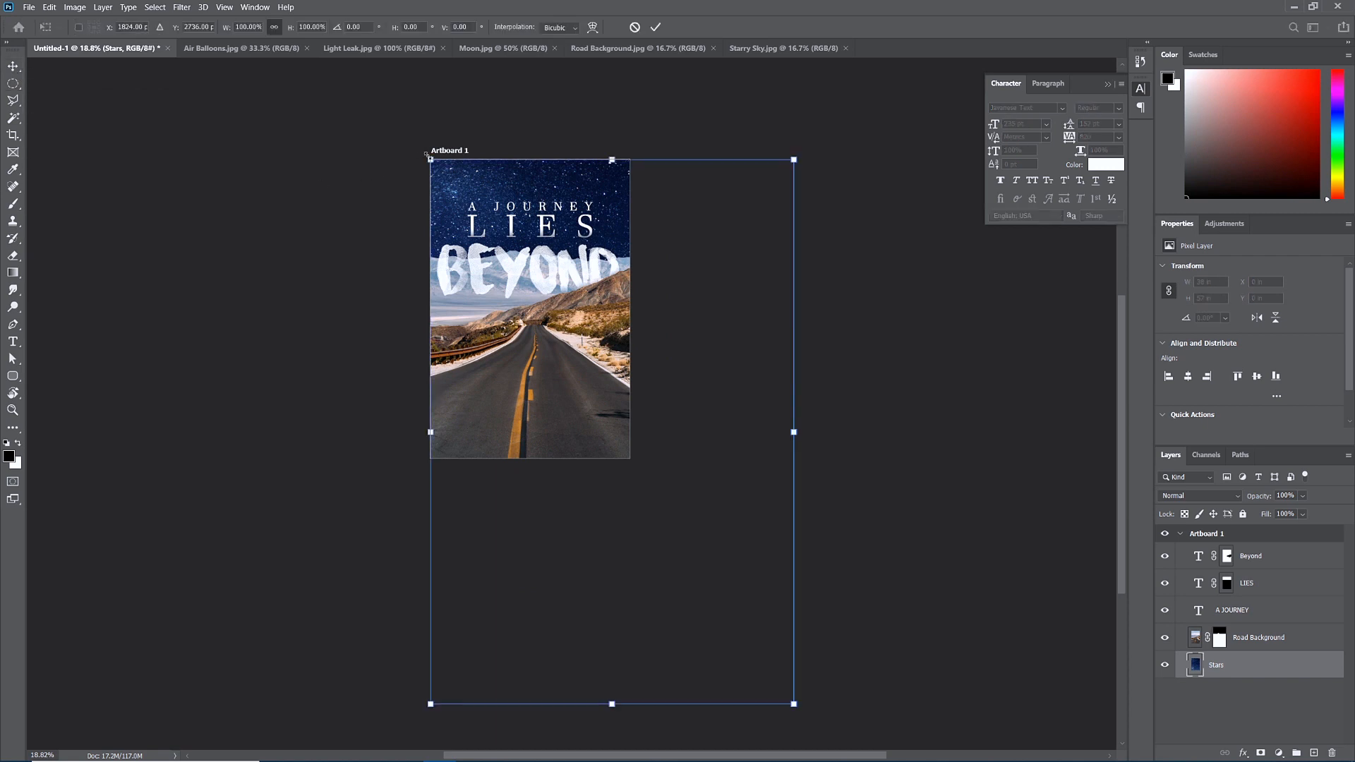
mouse_move(476, 175)
mouse_down()
mouse_move(398, 110)
mouse_move(413, 137)
mouse_move(375, 139)
mouse_move(422, 216)
mouse_move(467, 117)
mouse_move(459, 102)
mouse_move(466, 159)
mouse_up()
scroll(484, 163, up, 4)
scroll(488, 169, up, 2)
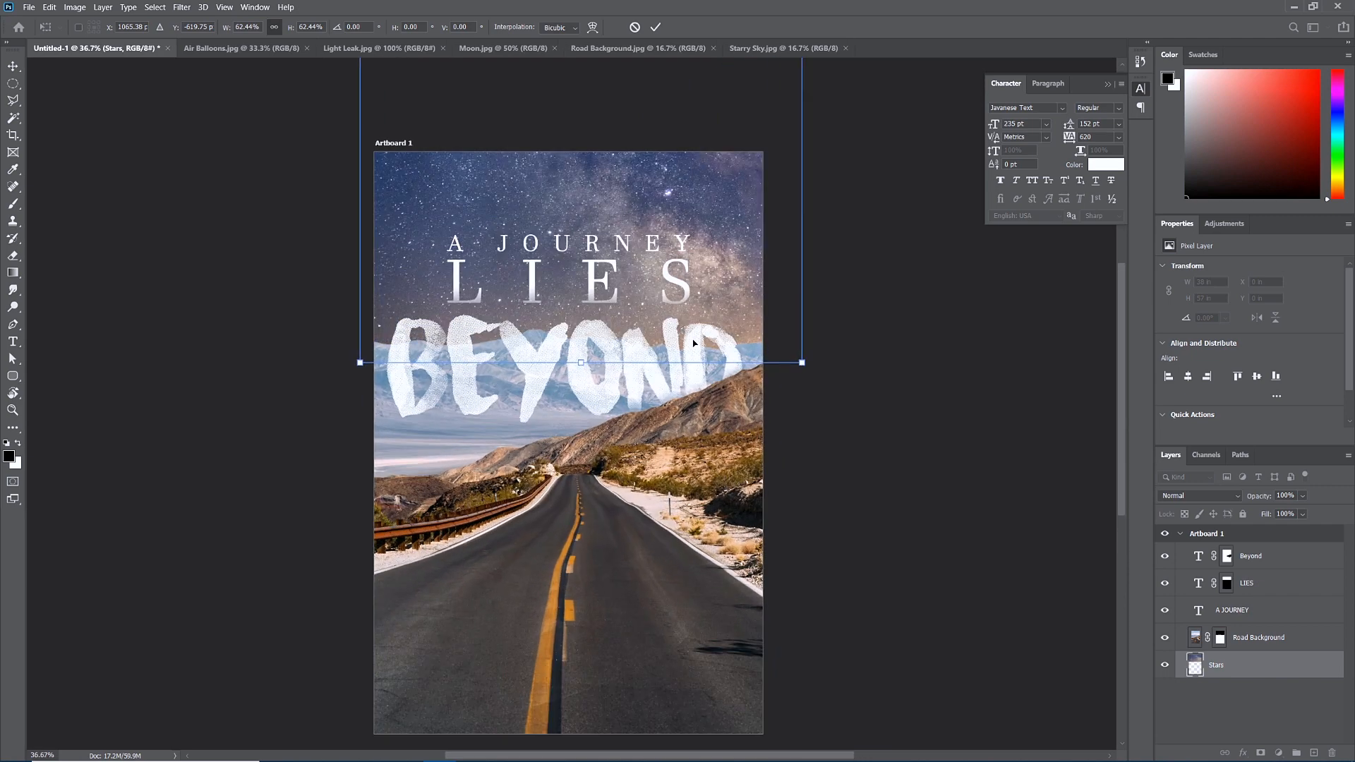
key(Return)
scroll(655, 343, down, 1)
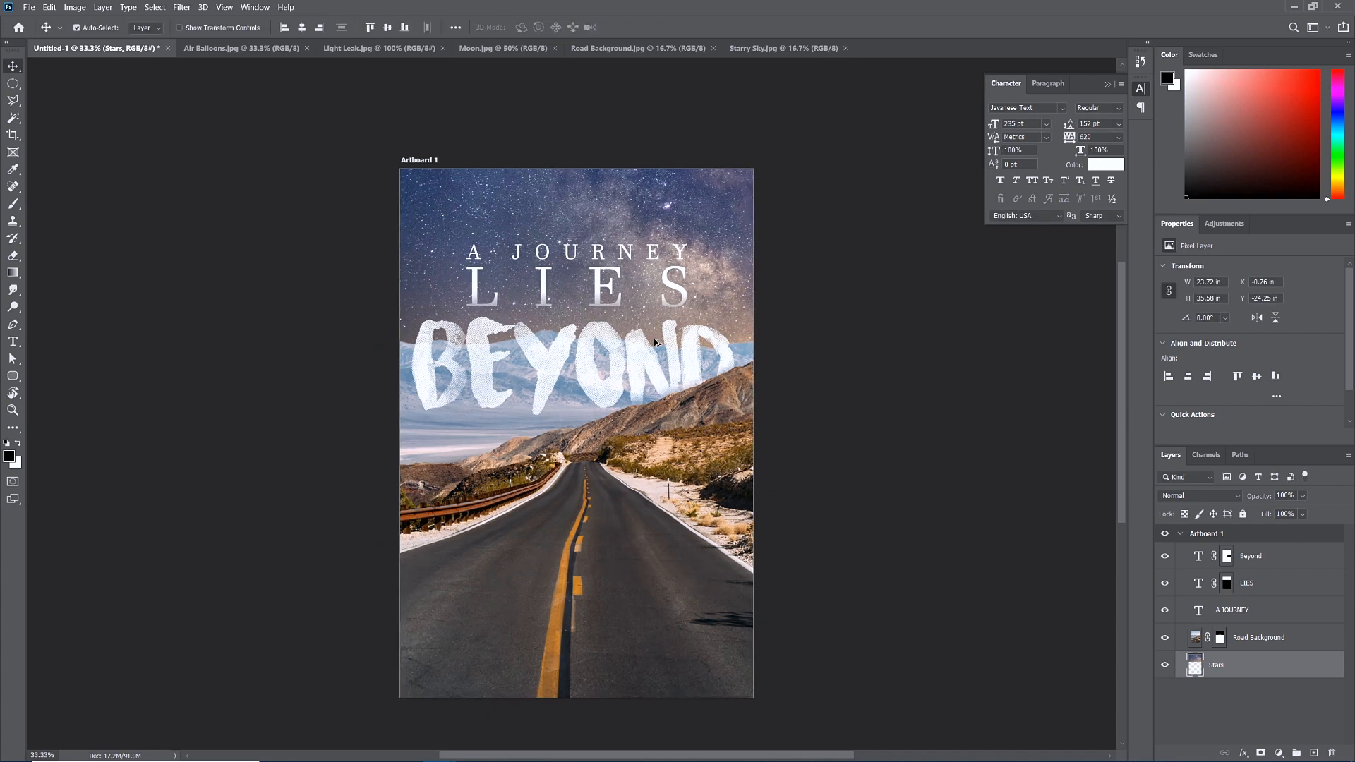
scroll(653, 342, up, 1)
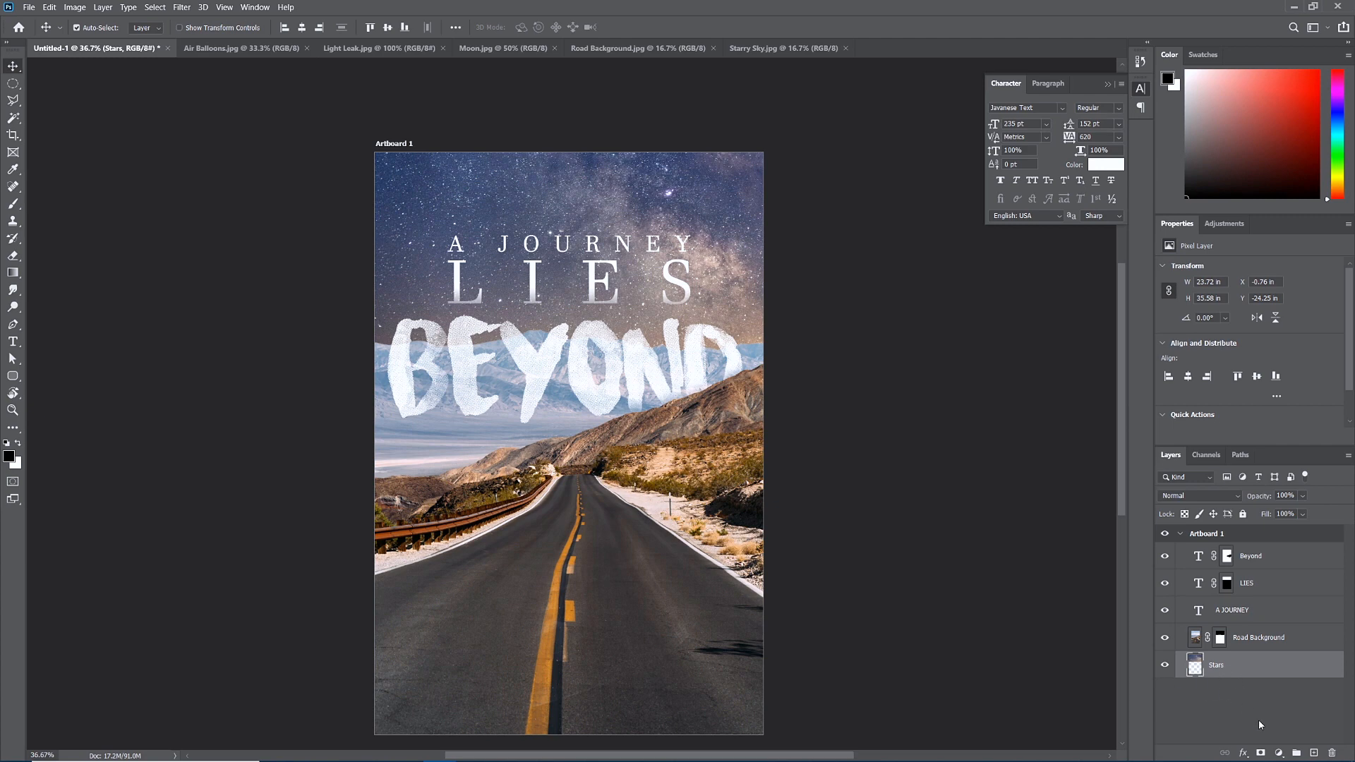
Add a mask to Stars and draw an upward gradient so the stars blend into the mountains.
click(1263, 754)
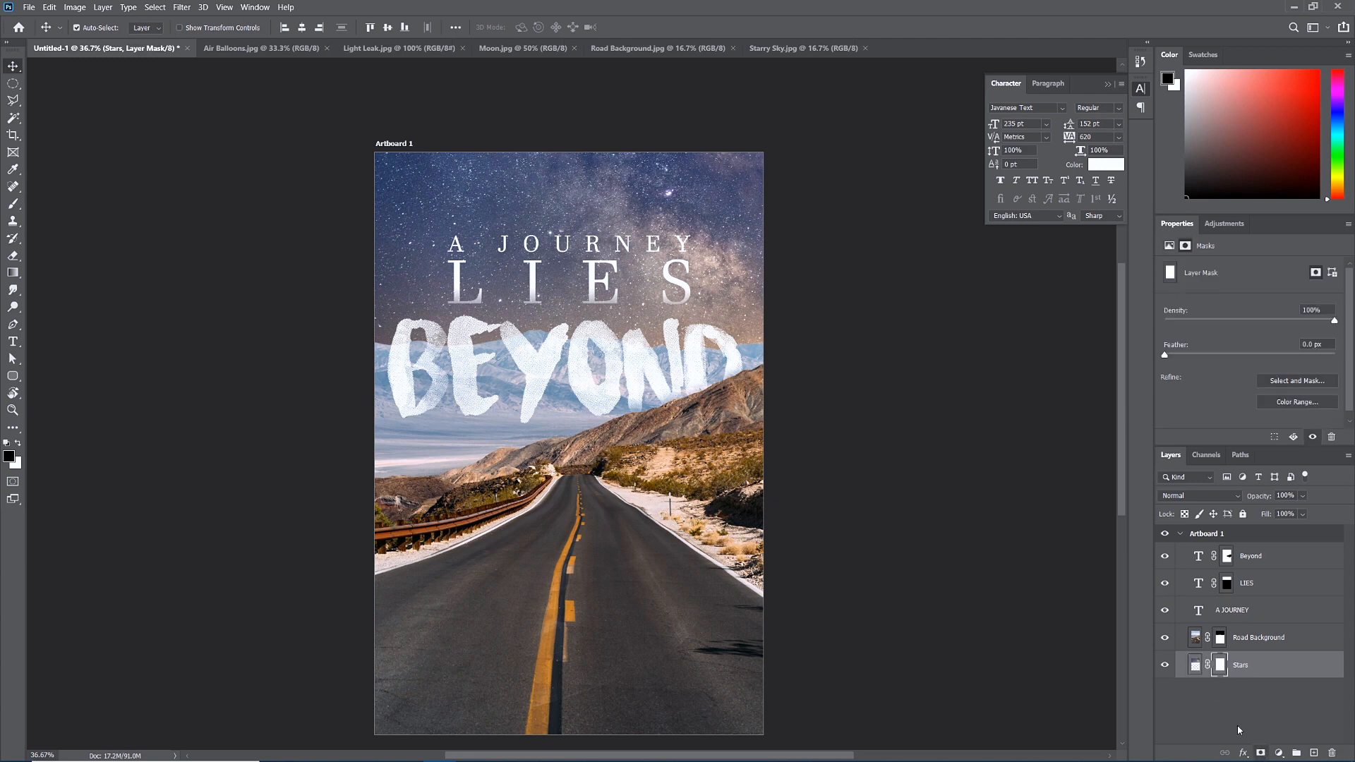
click(14, 275)
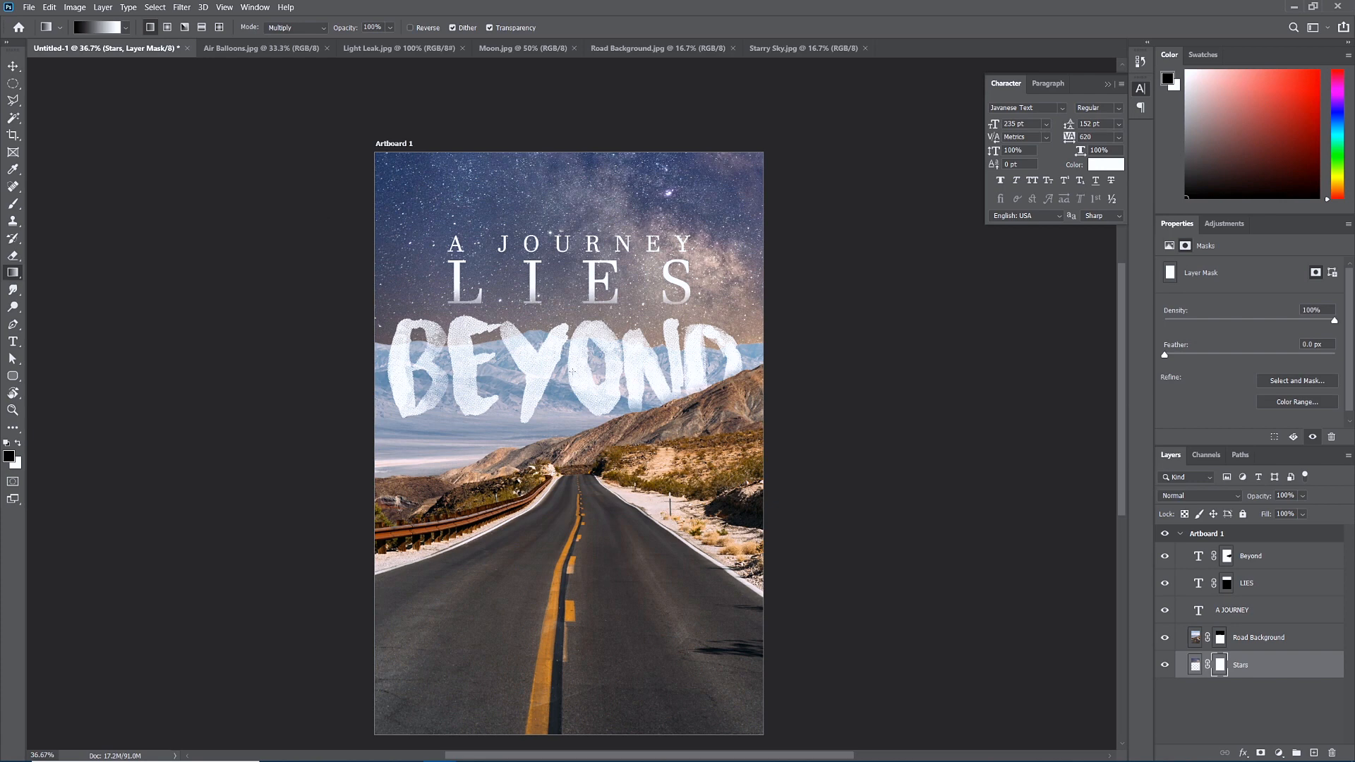
drag(574, 347, 571, 245)
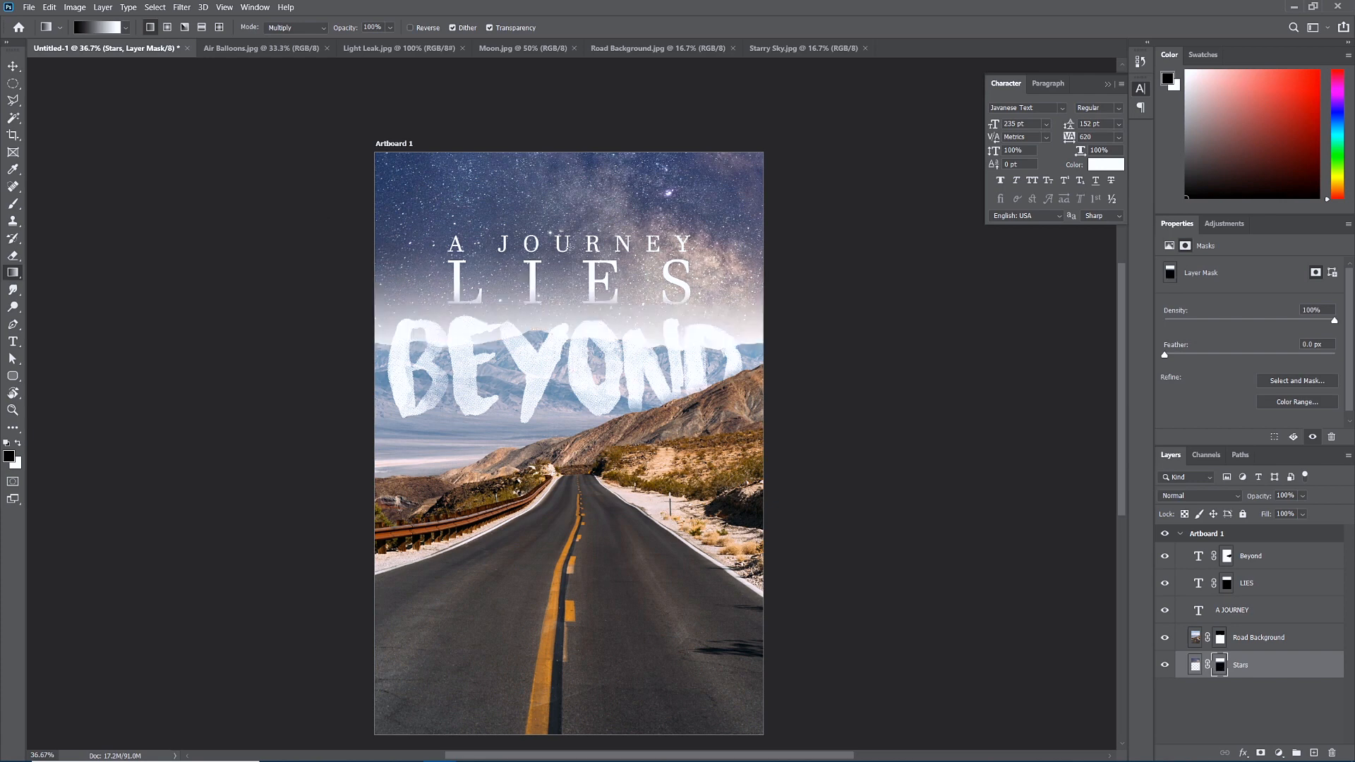
key(ctrl+z)
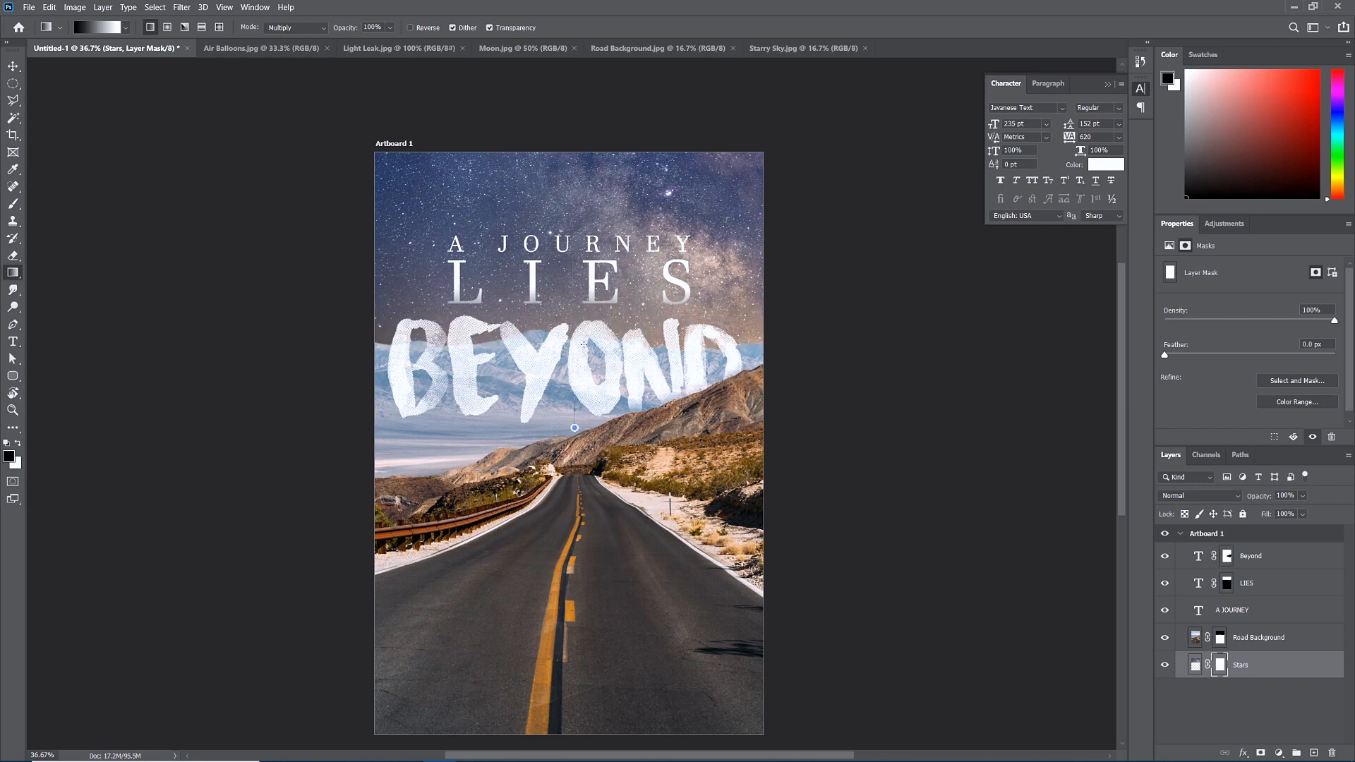
drag(574, 427, 576, 222)
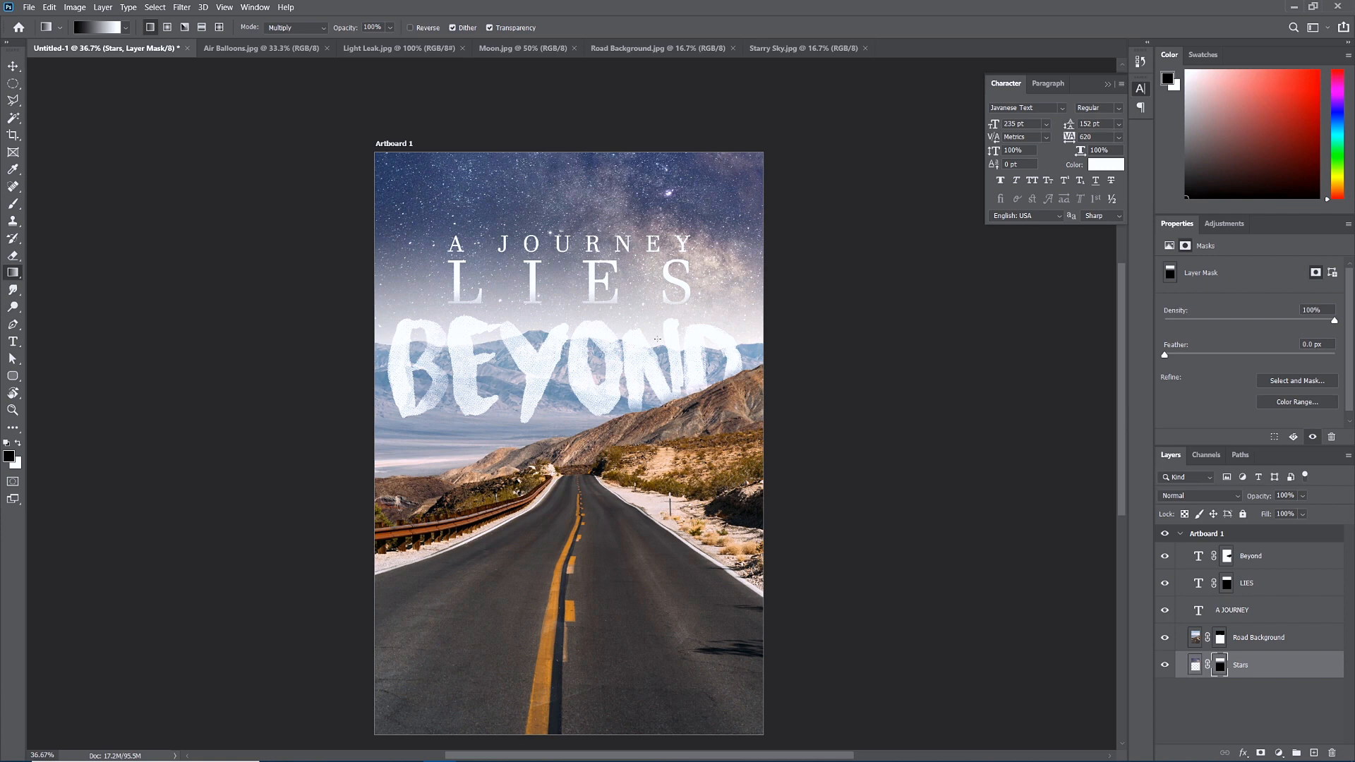
scroll(574, 408, up, 10)
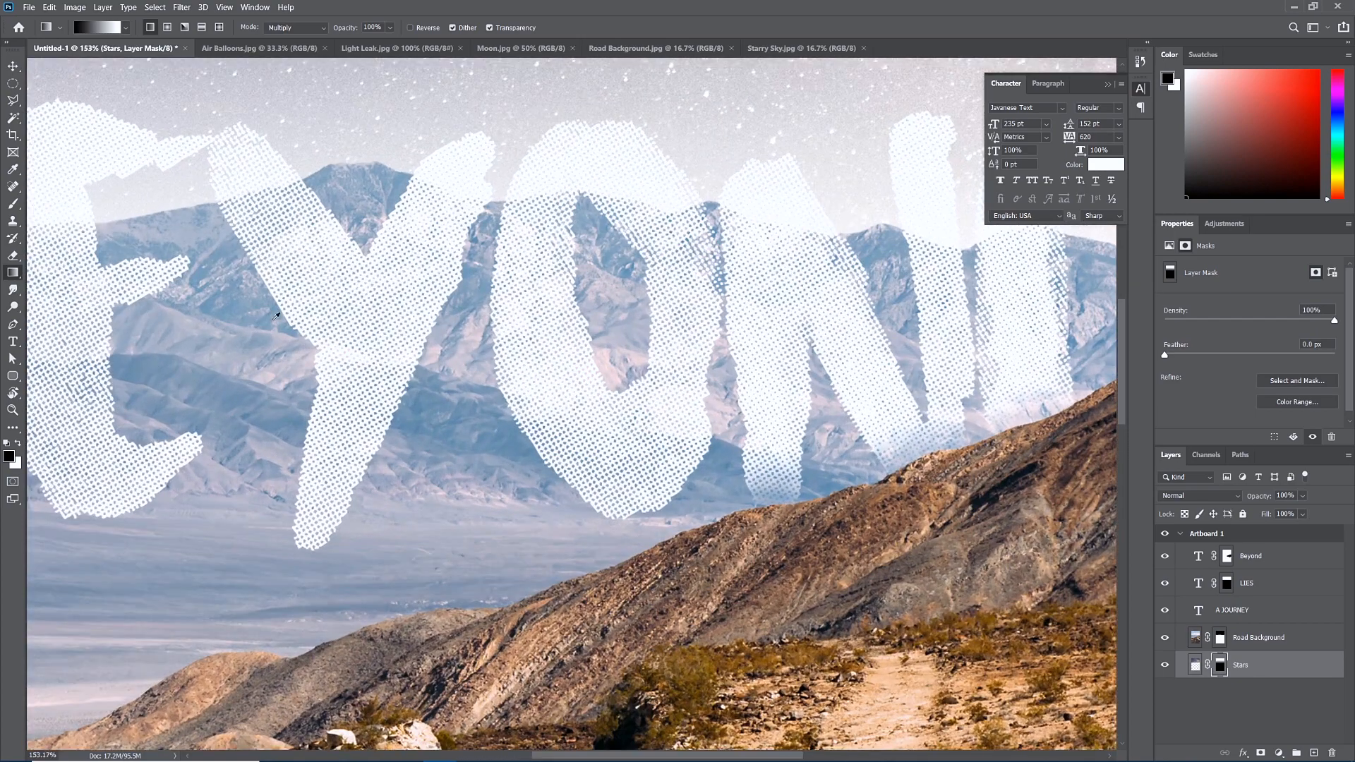
scroll(373, 357, down, 8)
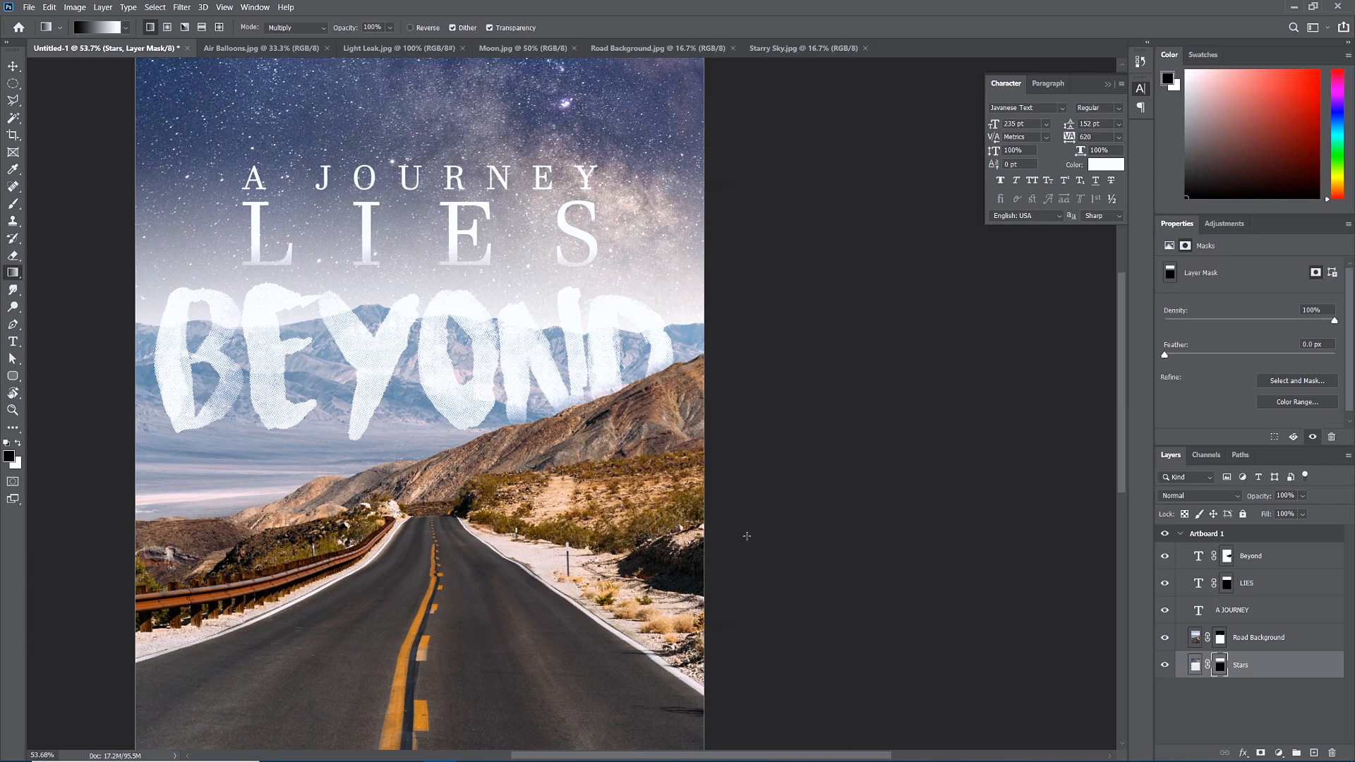
click(1273, 558)
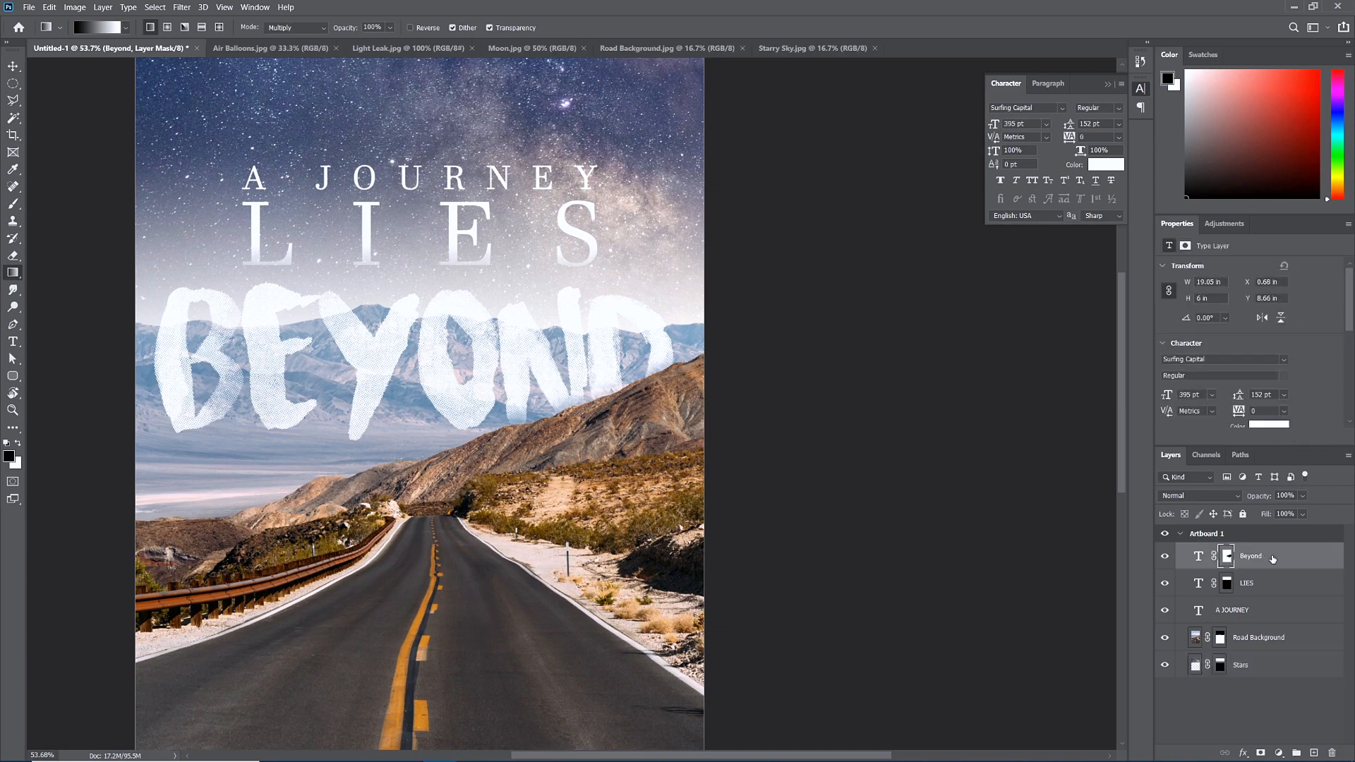
Copy the Beyond text layer, zoom out, and bring up the Air Balloons.jpg document.
drag(1249, 558, 1315, 752)
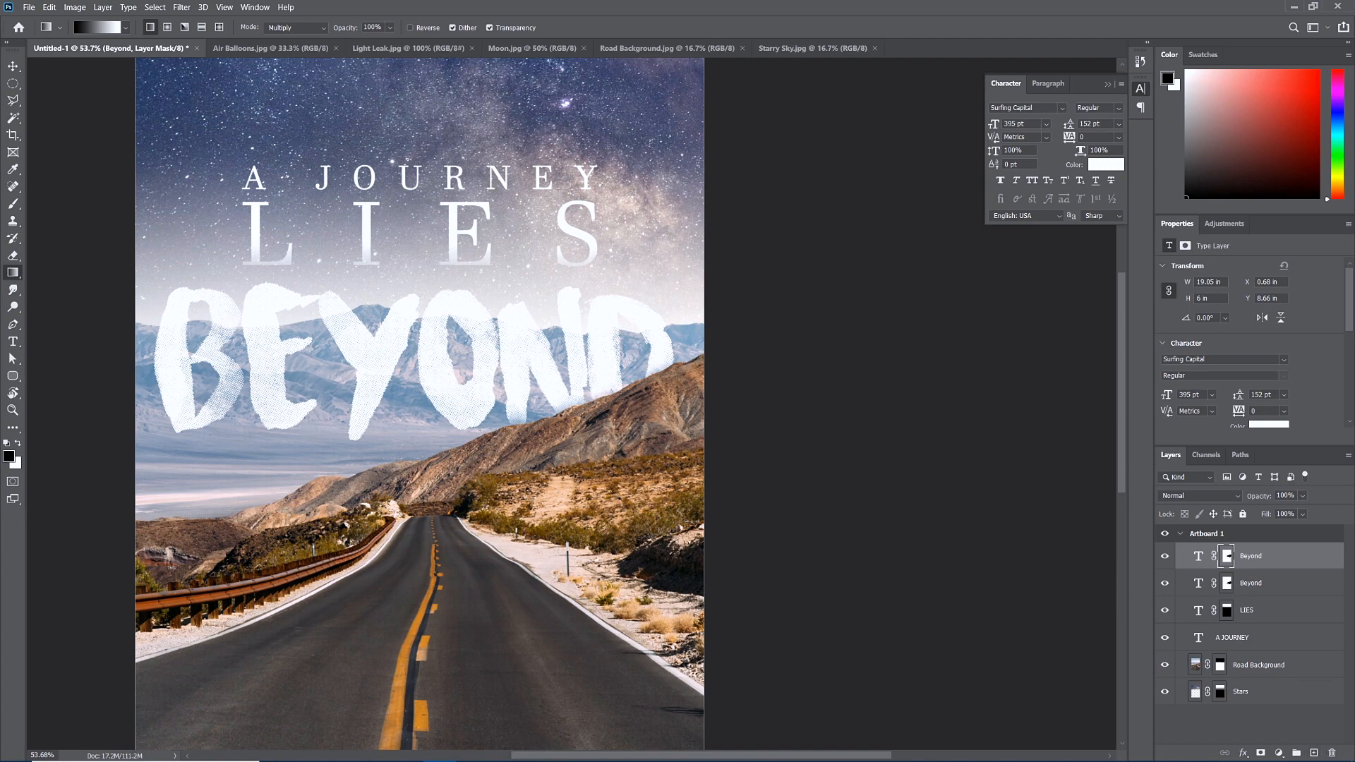
scroll(540, 451, down, 3)
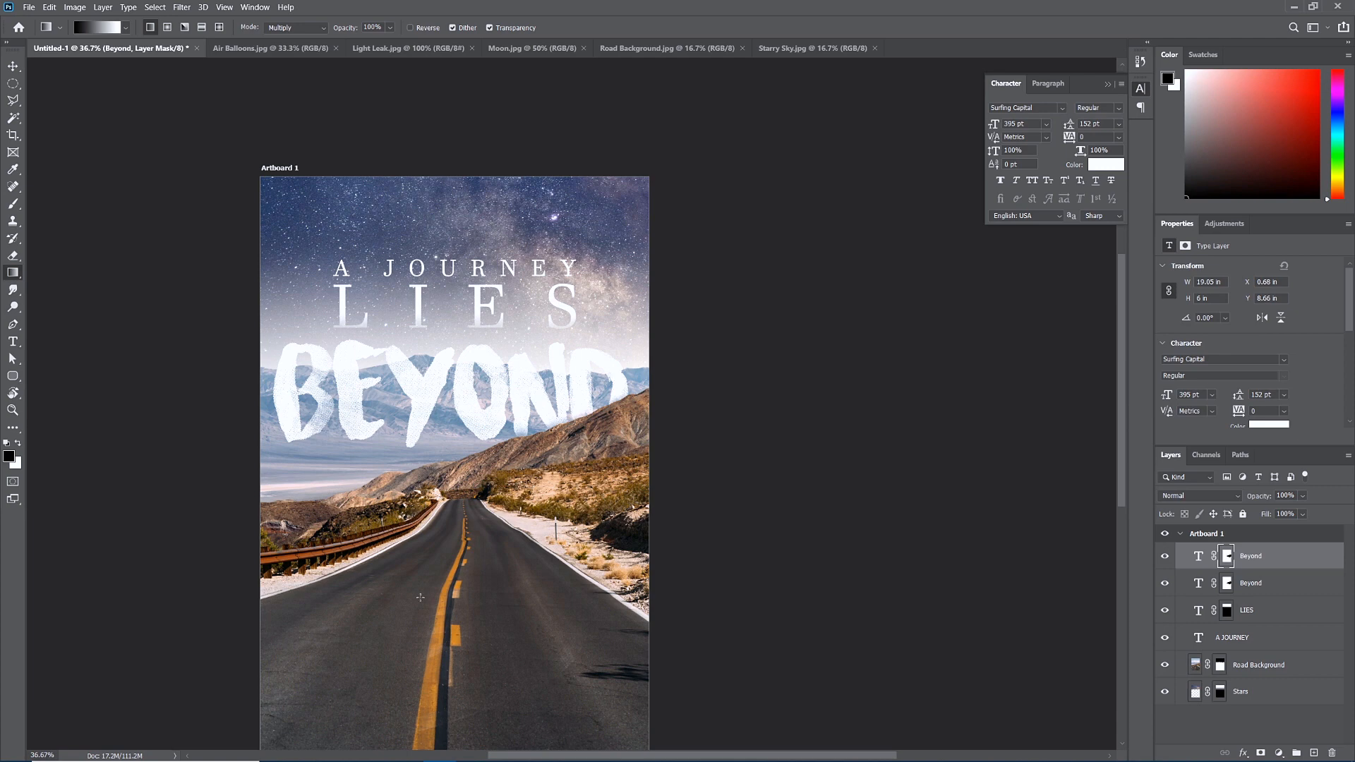
key(ctrl+minus)
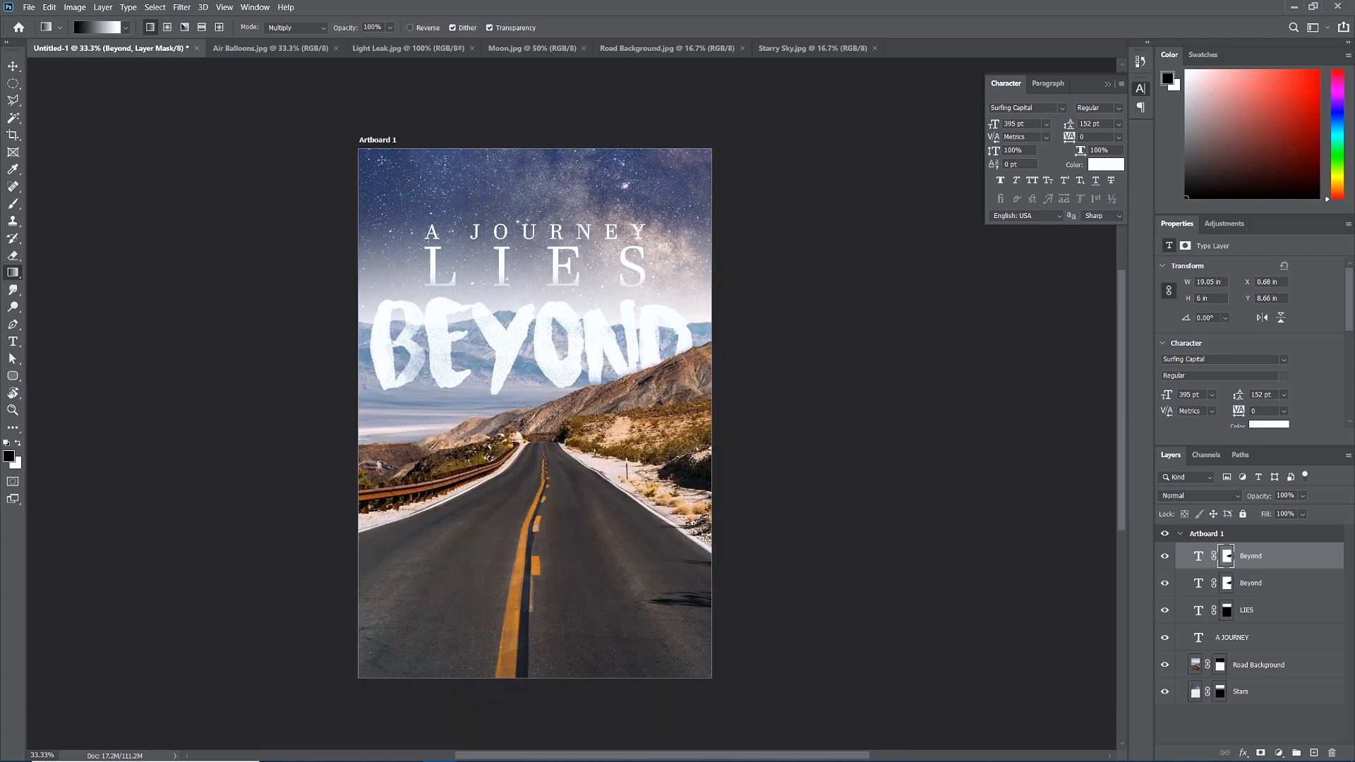
click(259, 51)
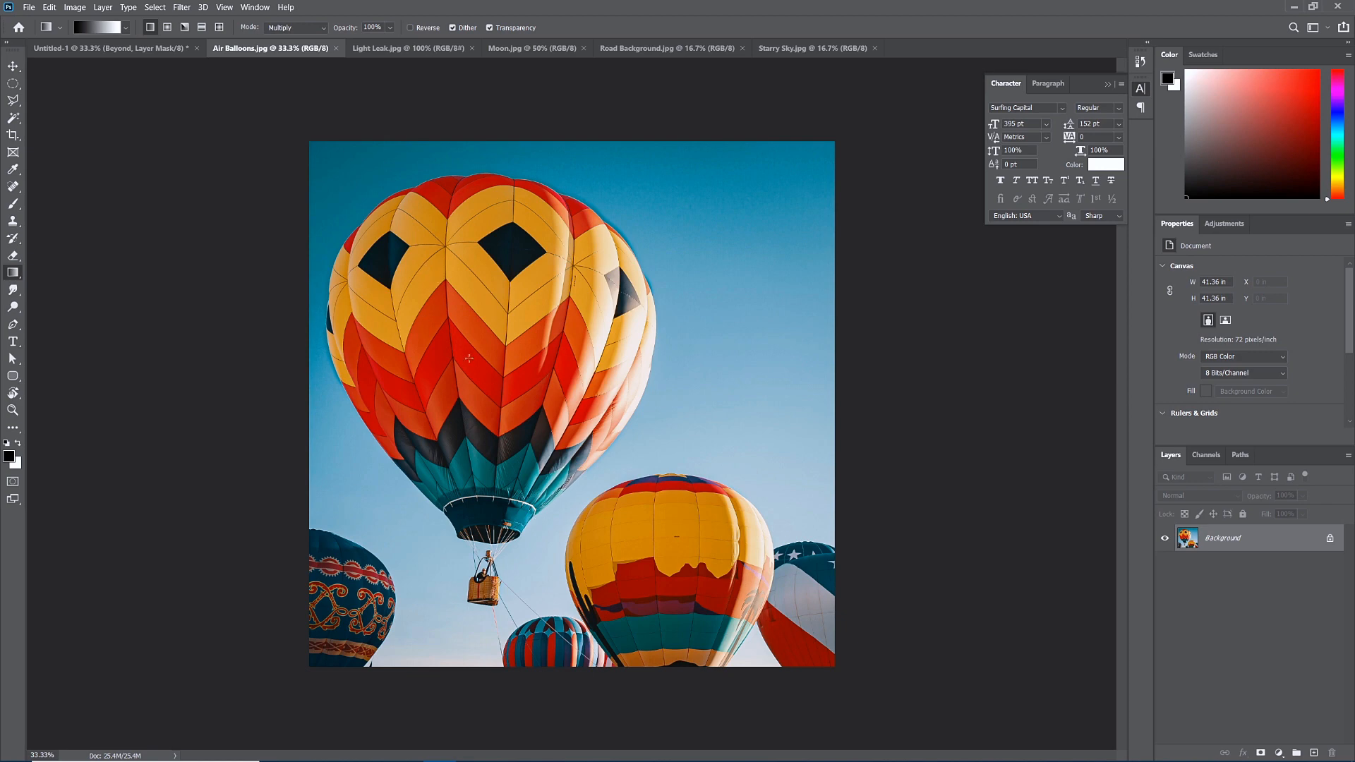
In Select and Mask, quick-select the big balloon and set the overlay colour to green.
click(15, 86)
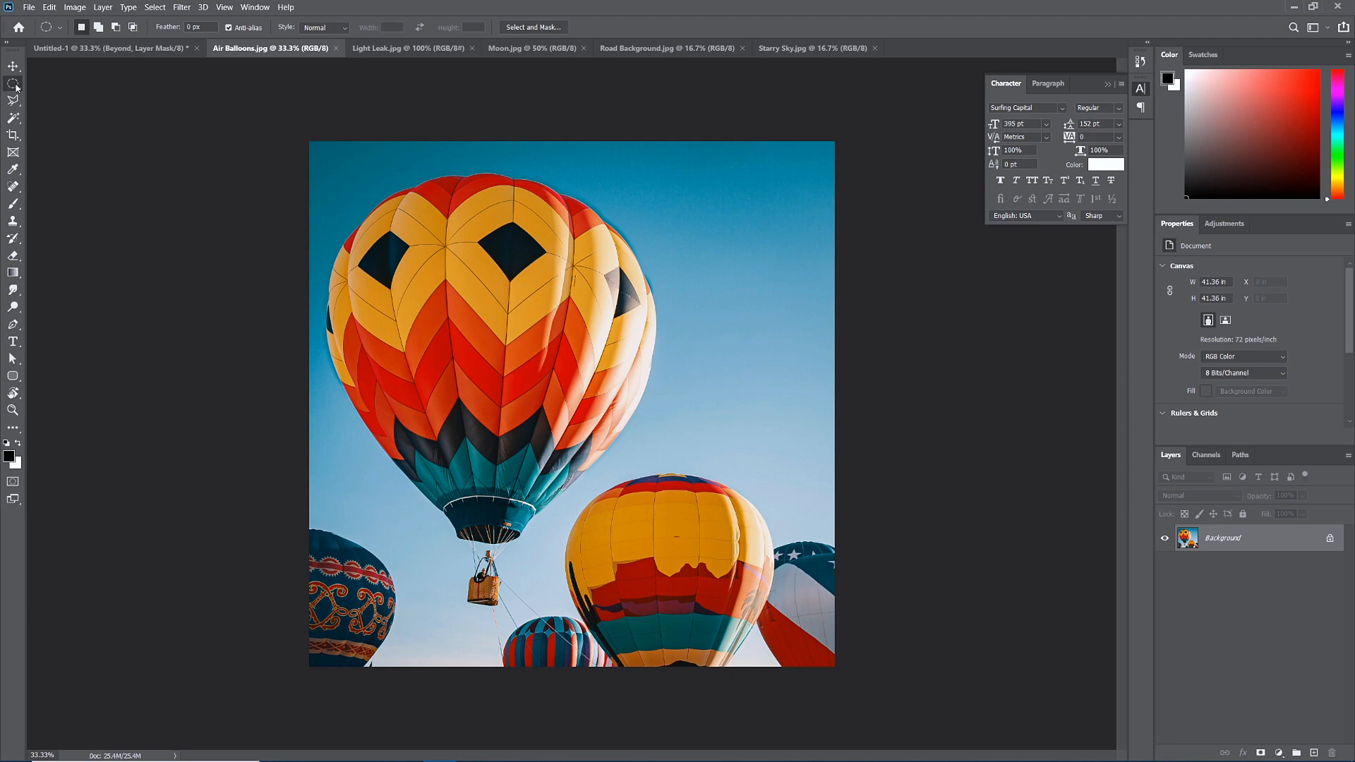
click(525, 27)
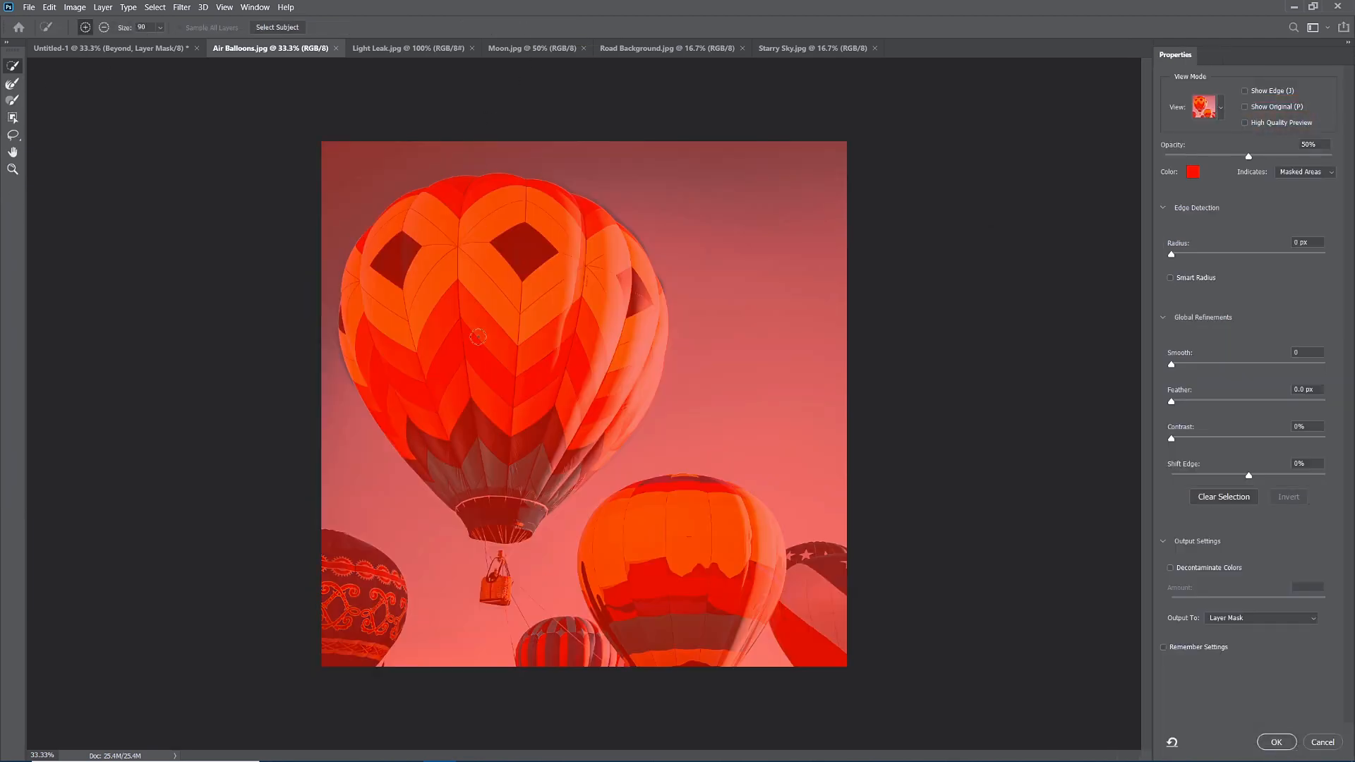
mouse_move(480, 462)
mouse_down()
mouse_move(390, 356)
mouse_move(410, 265)
mouse_move(489, 211)
mouse_move(568, 227)
mouse_move(611, 258)
mouse_move(612, 381)
mouse_move(569, 418)
mouse_move(511, 312)
mouse_move(473, 314)
mouse_move(461, 424)
mouse_up()
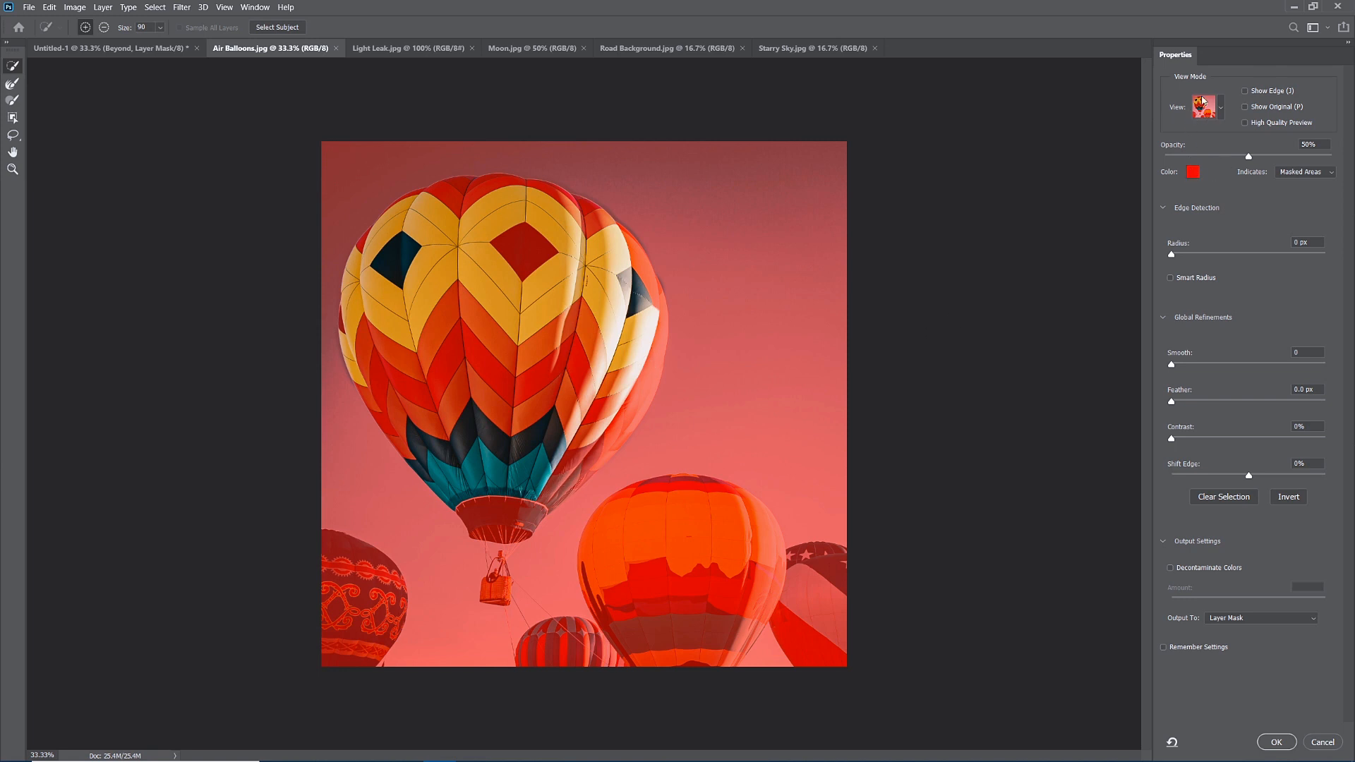
click(1193, 174)
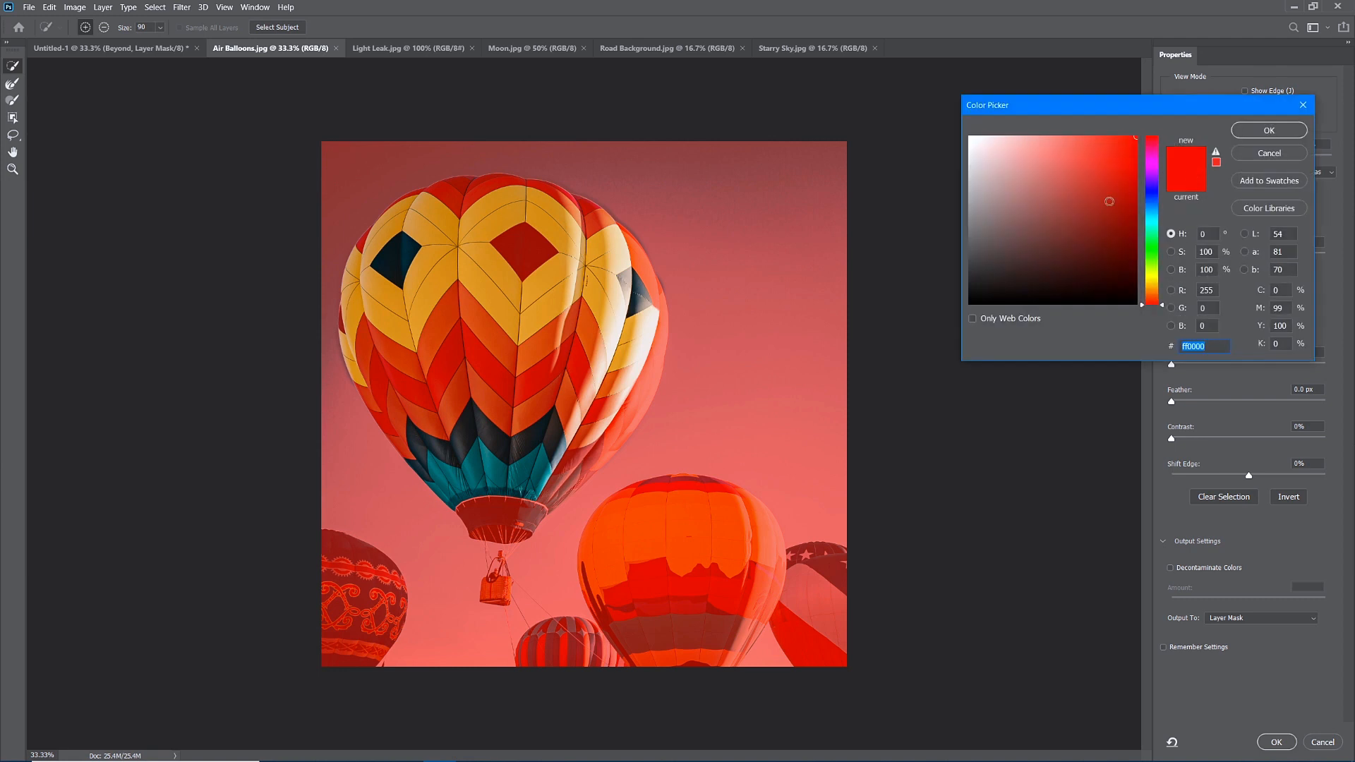
click(1154, 244)
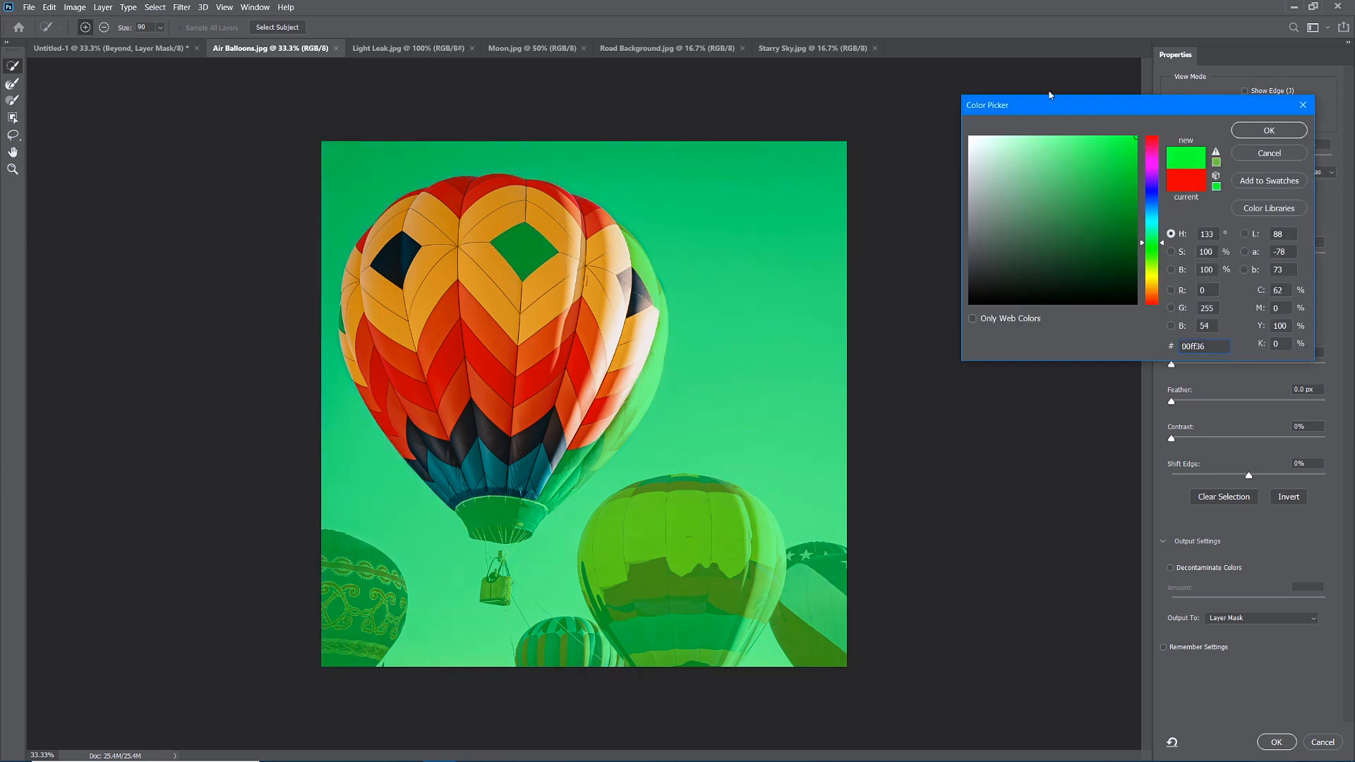
click(1268, 131)
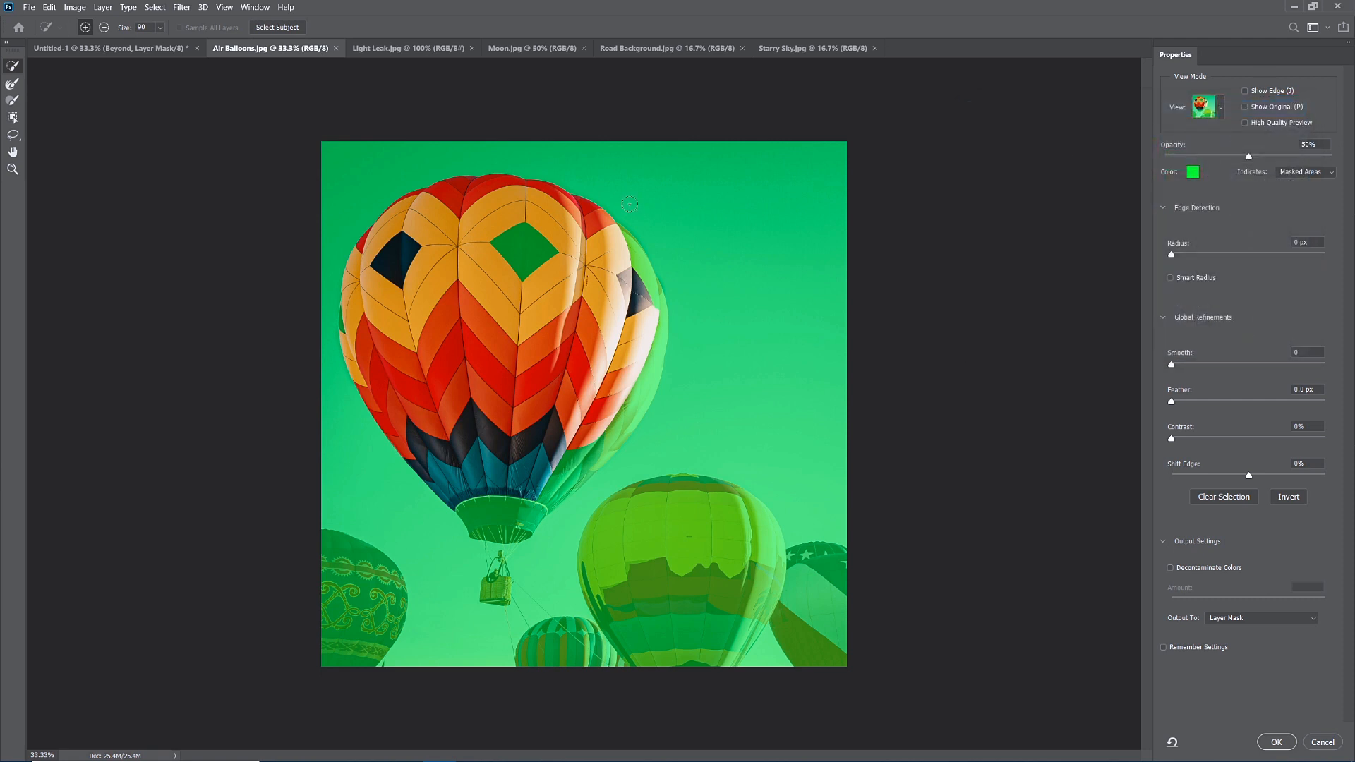
Add the balloon's edges and basket, refine edges with a size-45 brush, and output a layer mask.
click(524, 249)
mouse_move(620, 238)
mouse_down()
mouse_move(641, 272)
mouse_move(636, 299)
mouse_move(652, 303)
mouse_move(648, 376)
mouse_move(488, 517)
mouse_up()
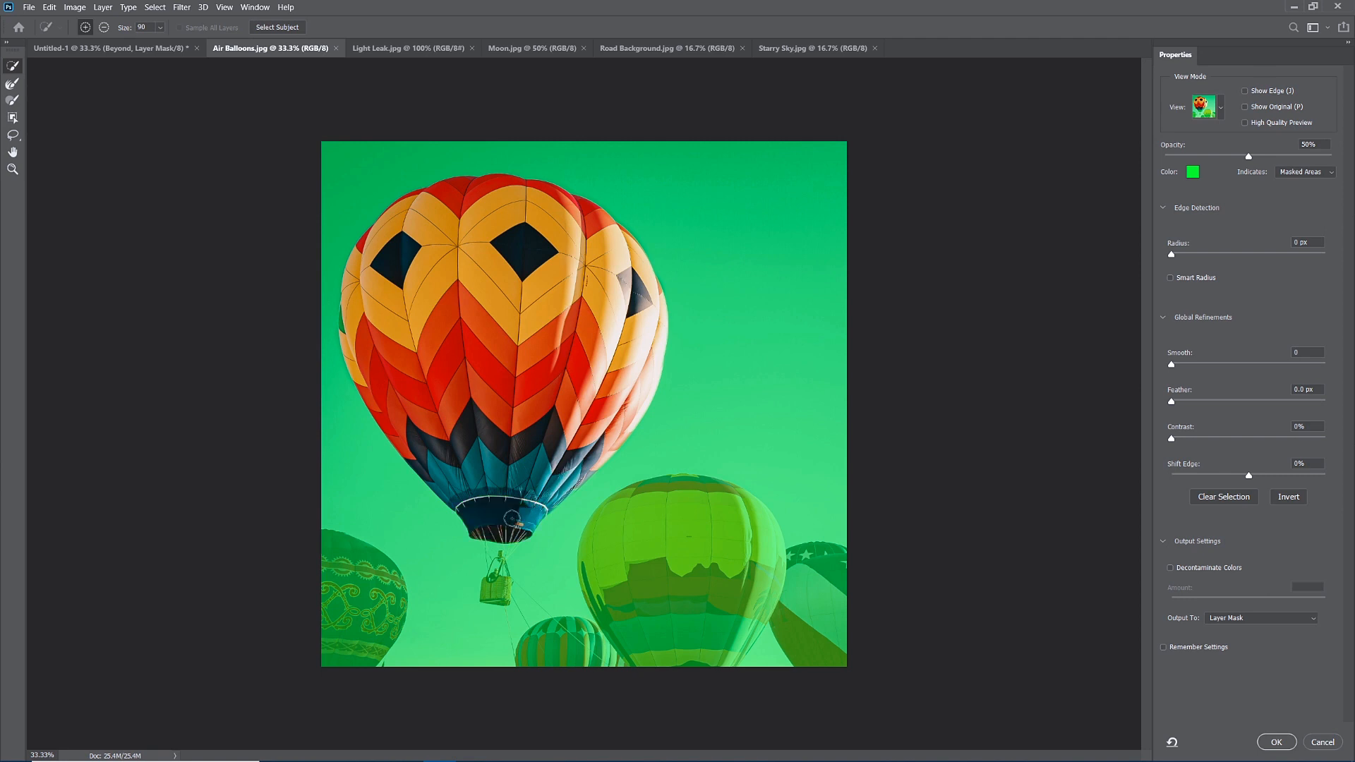
drag(363, 344, 345, 312)
drag(493, 580, 497, 590)
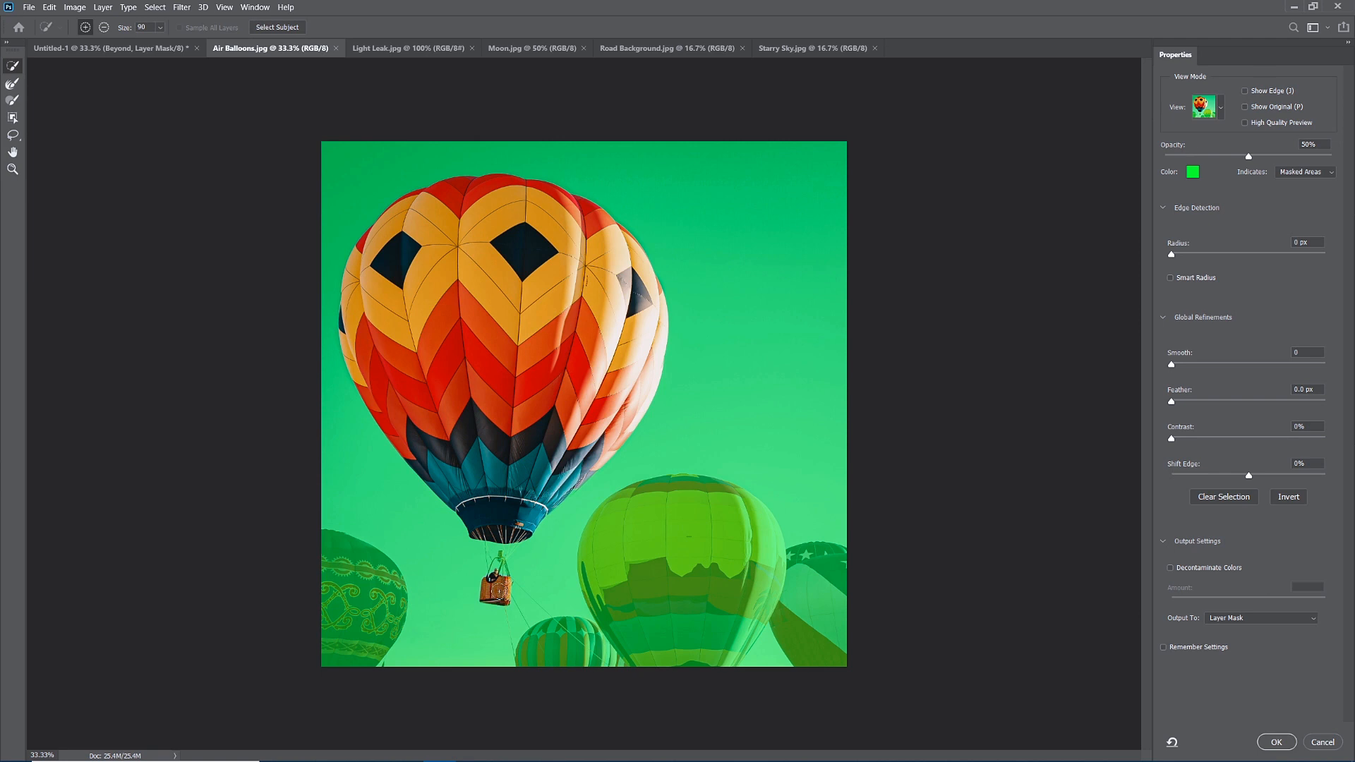
click(14, 85)
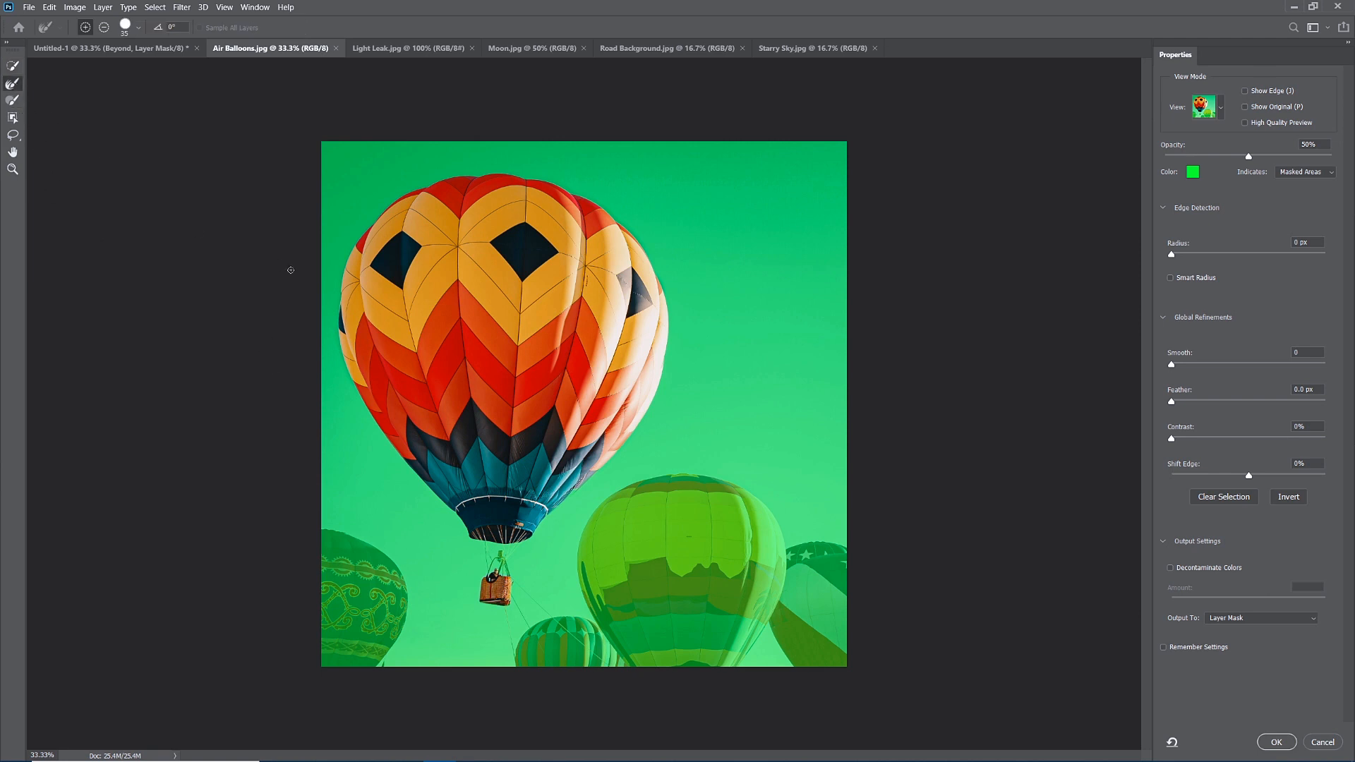
key(bracketright)
click(1288, 497)
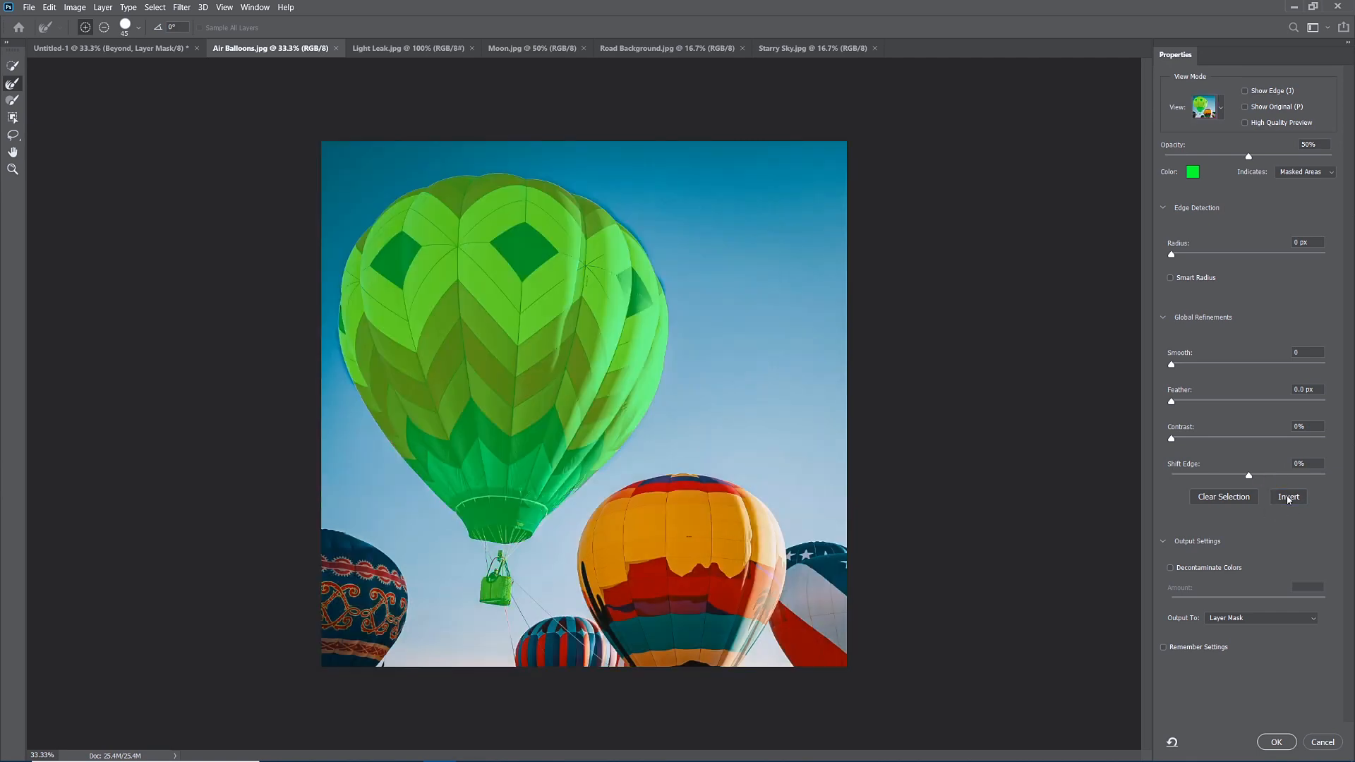
click(1288, 498)
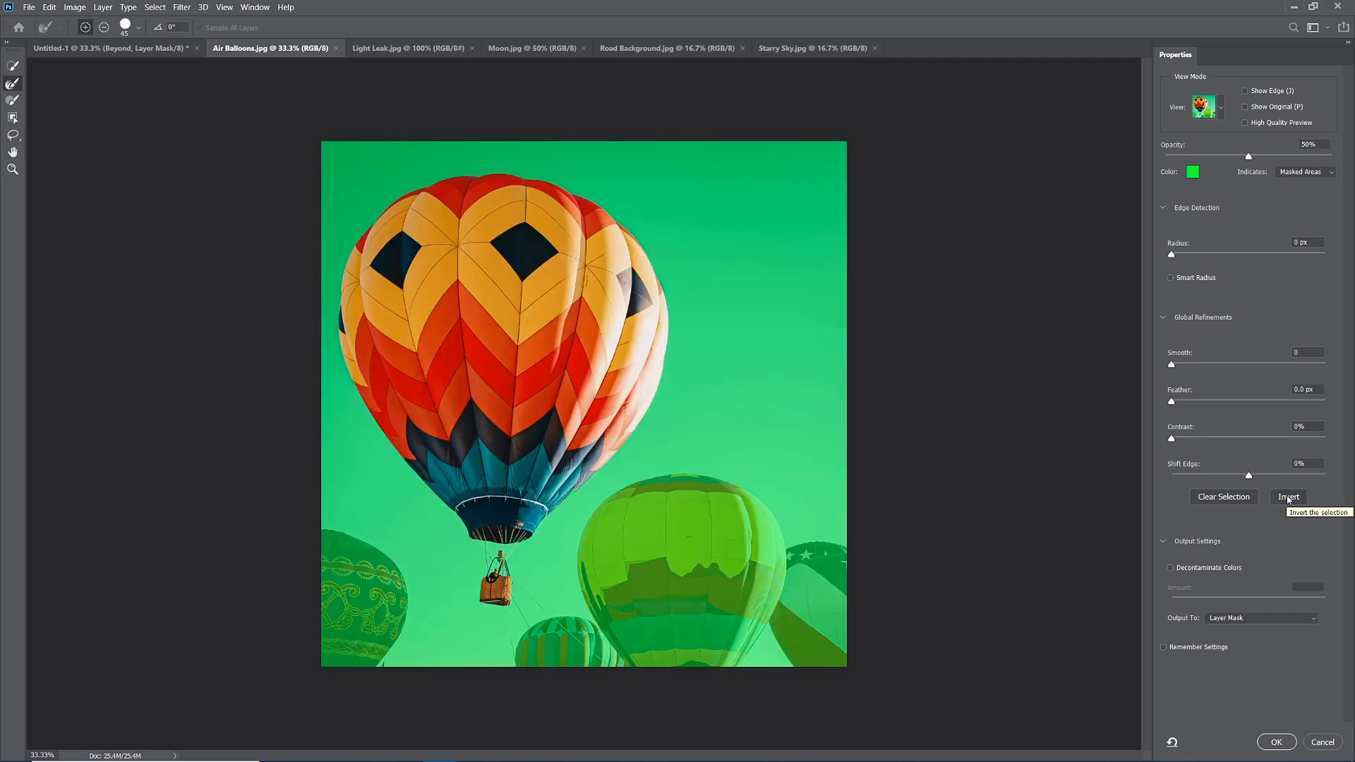
click(1275, 743)
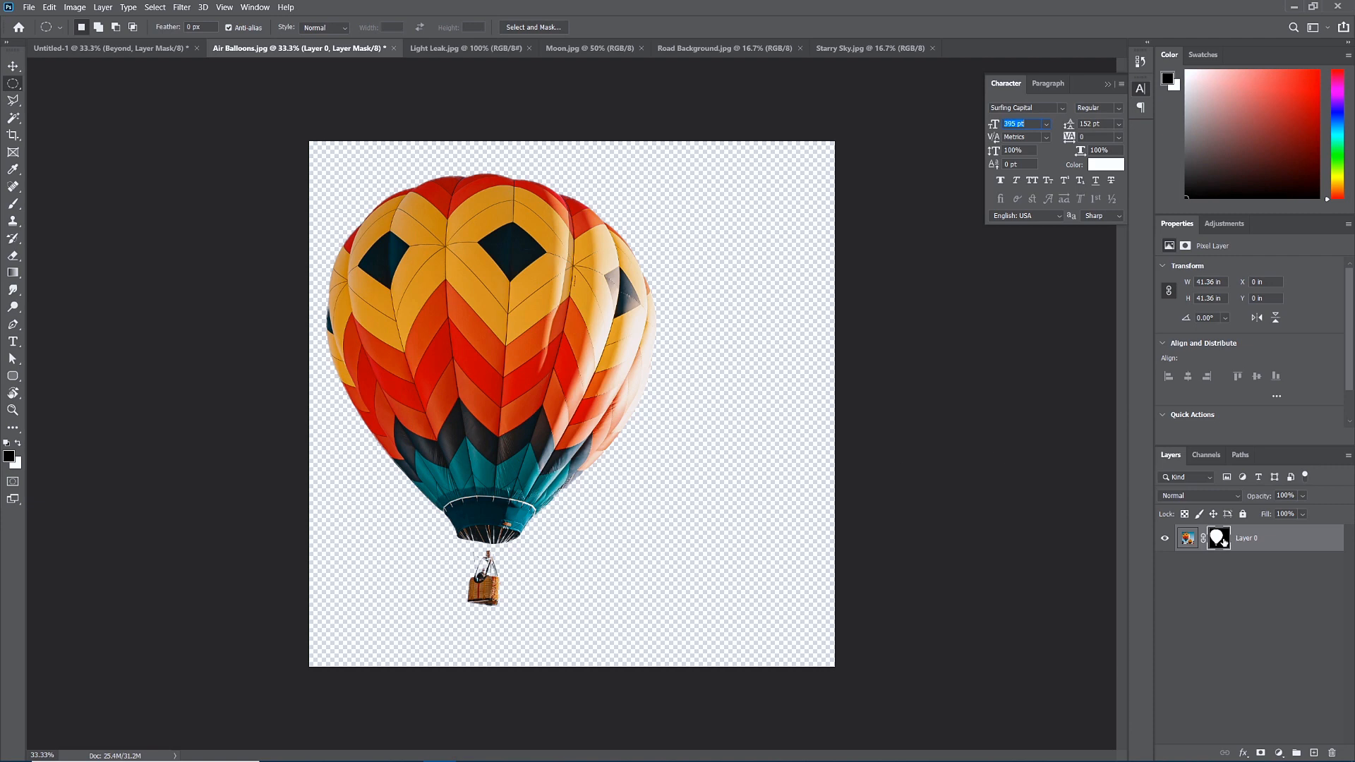
Duplicate the masked Layer 0 into the Untitled-1 document and switch to the poster.
right_click(1265, 542)
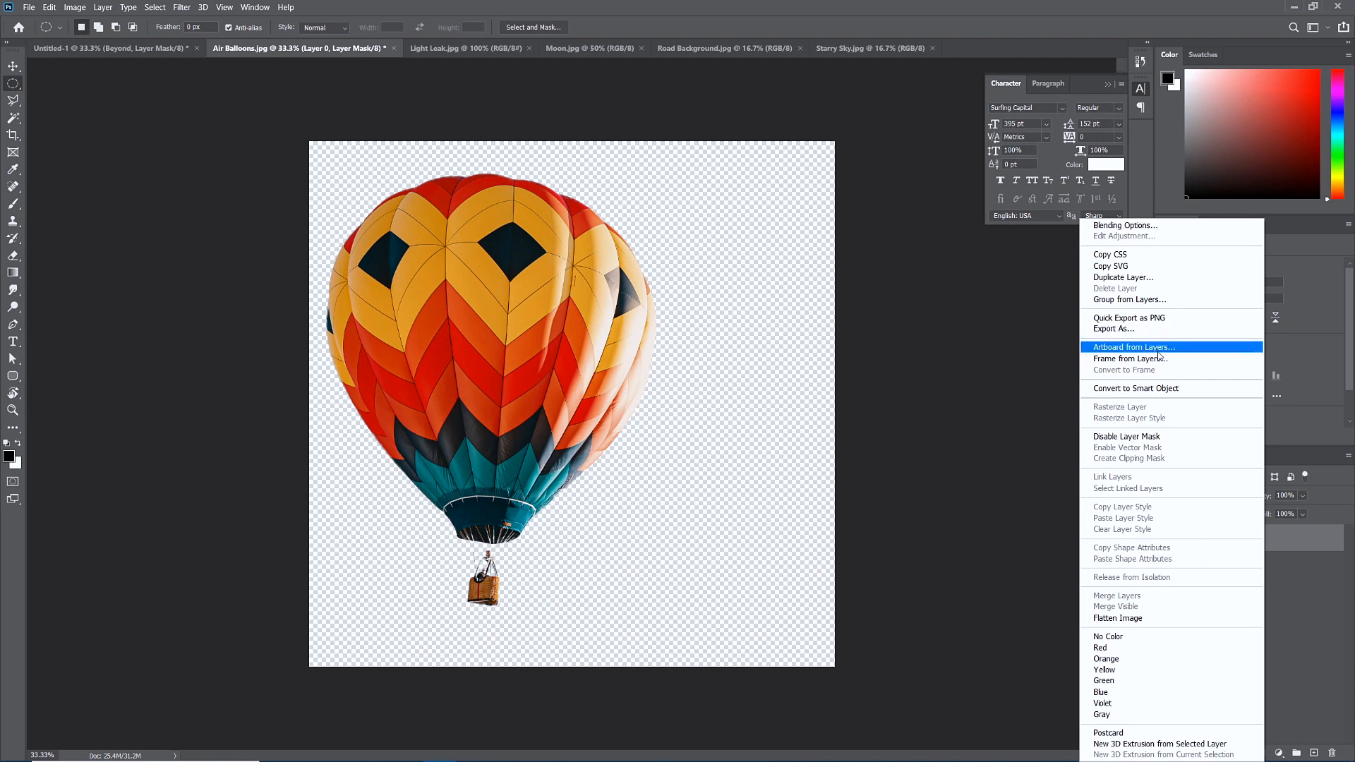
click(1158, 279)
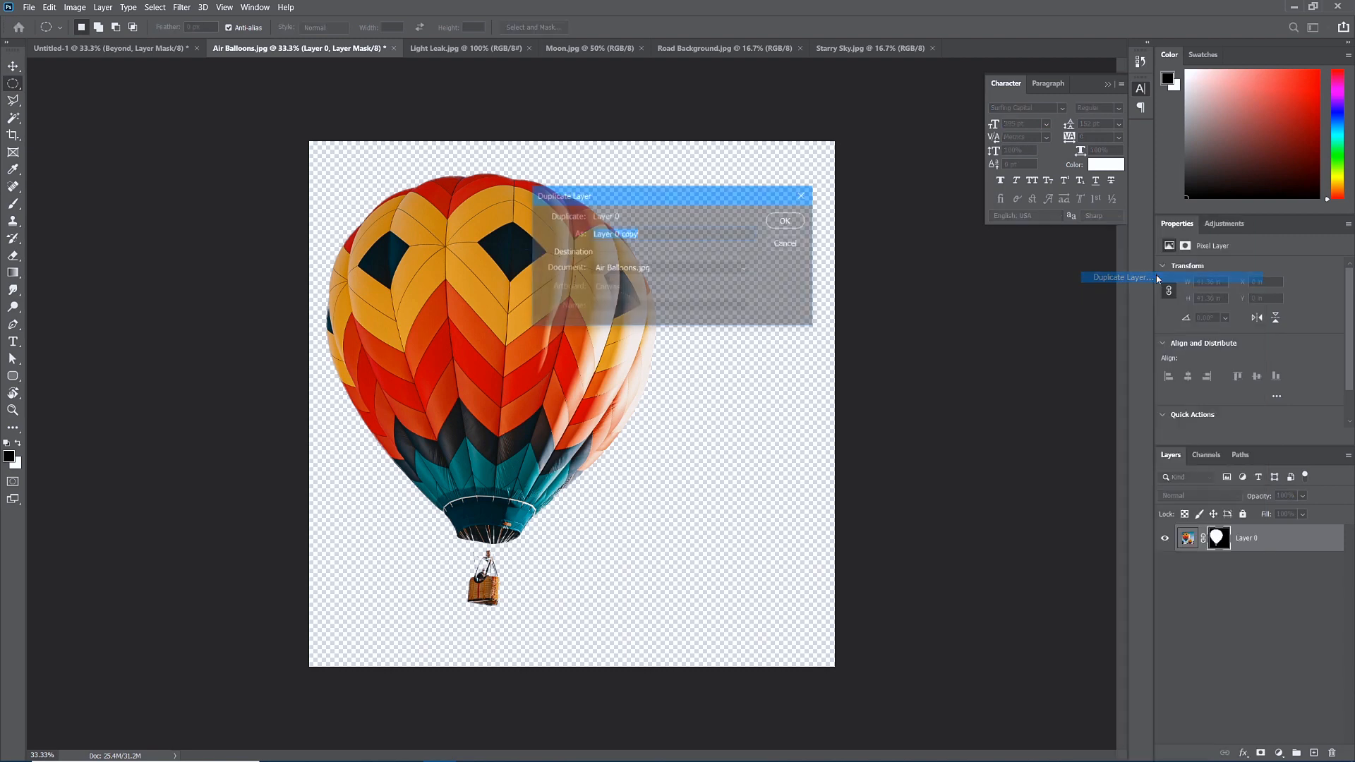
click(617, 272)
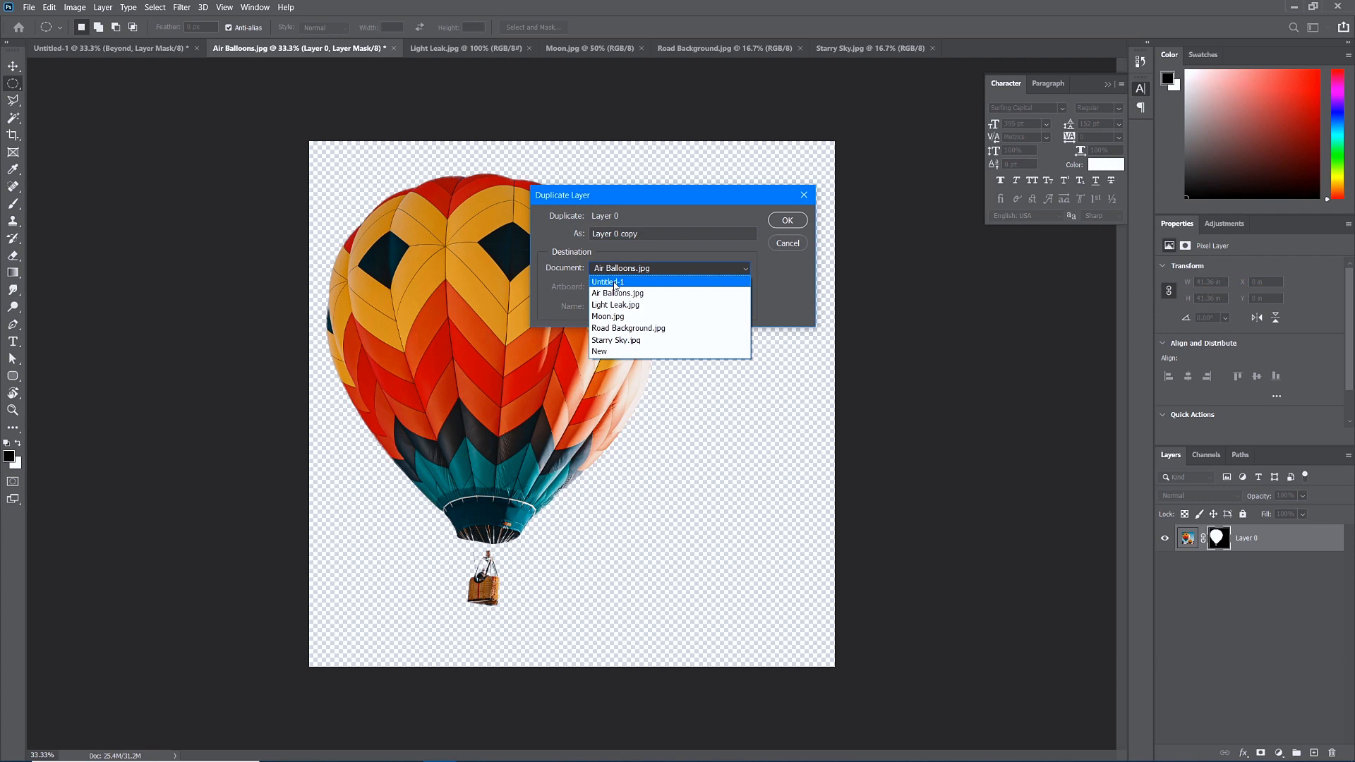
click(615, 283)
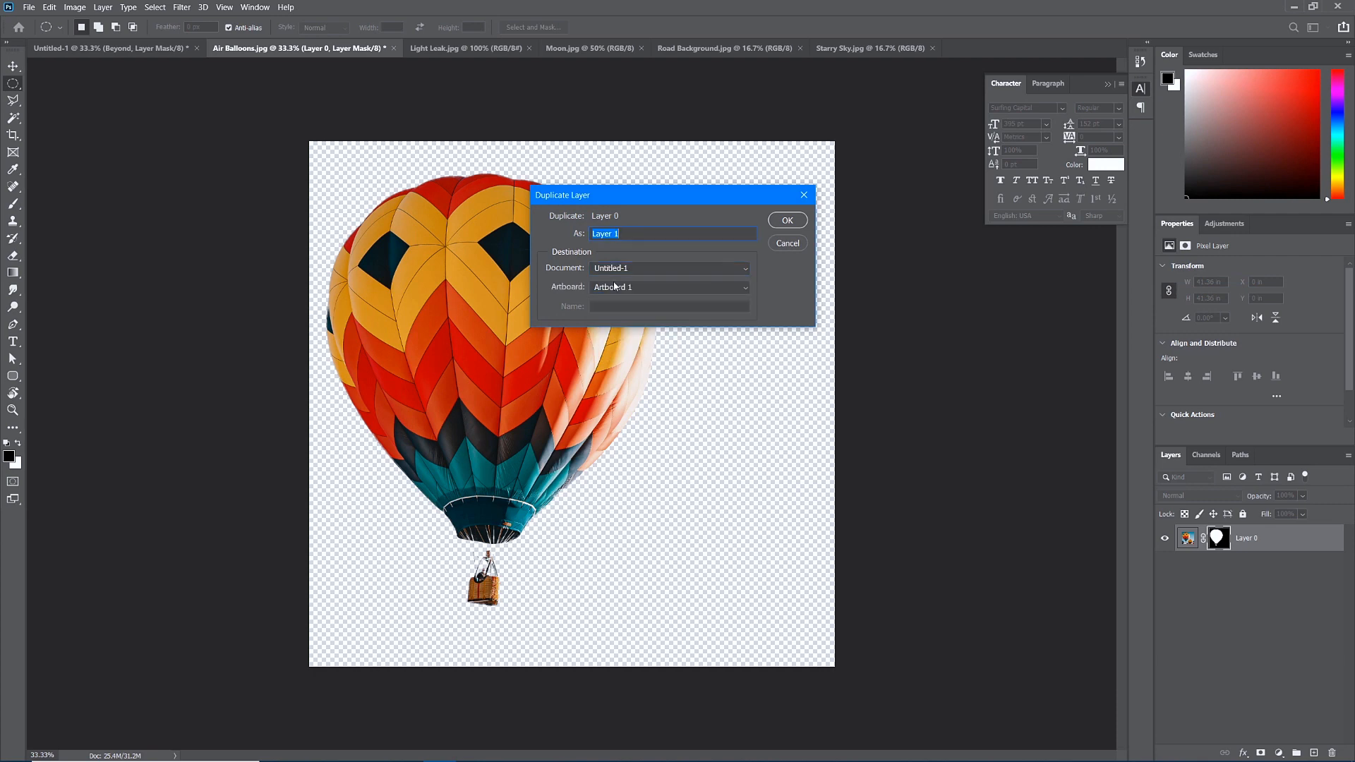
click(787, 221)
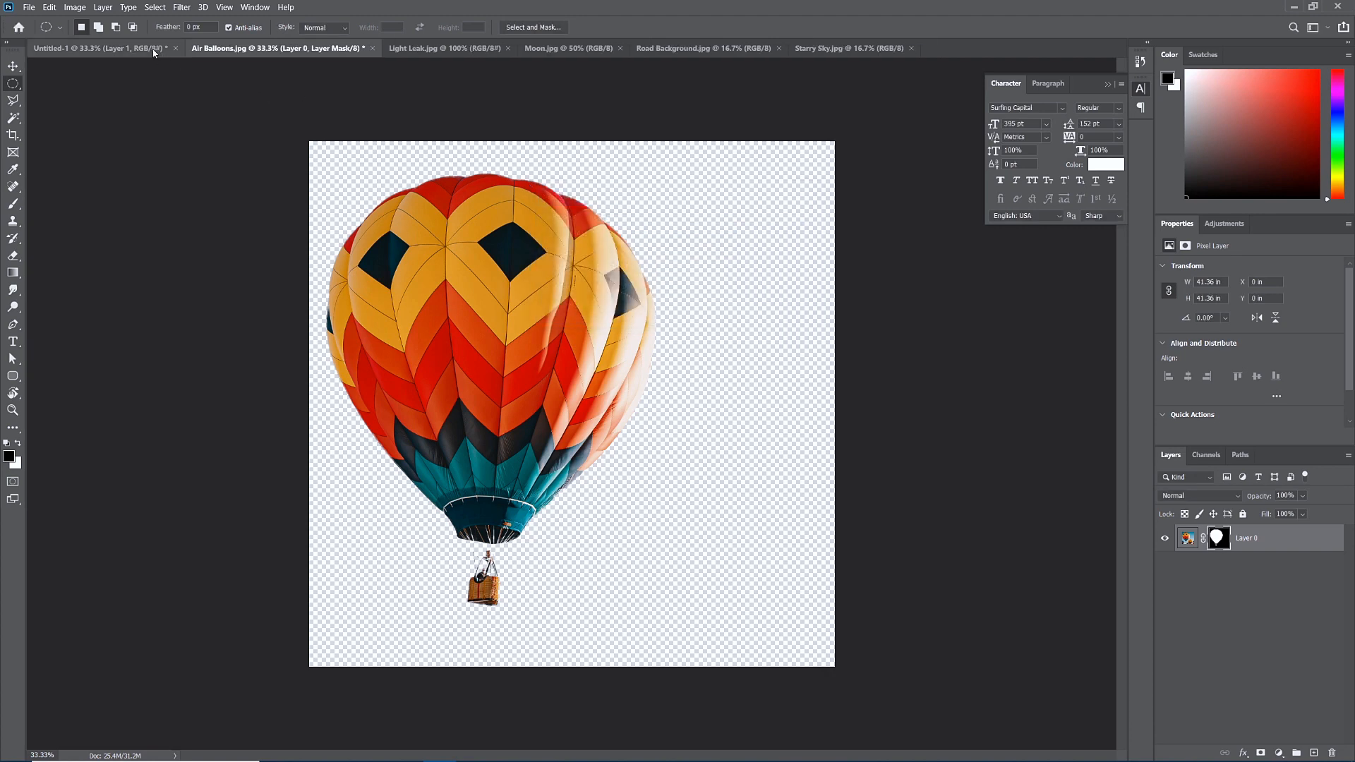
click(99, 48)
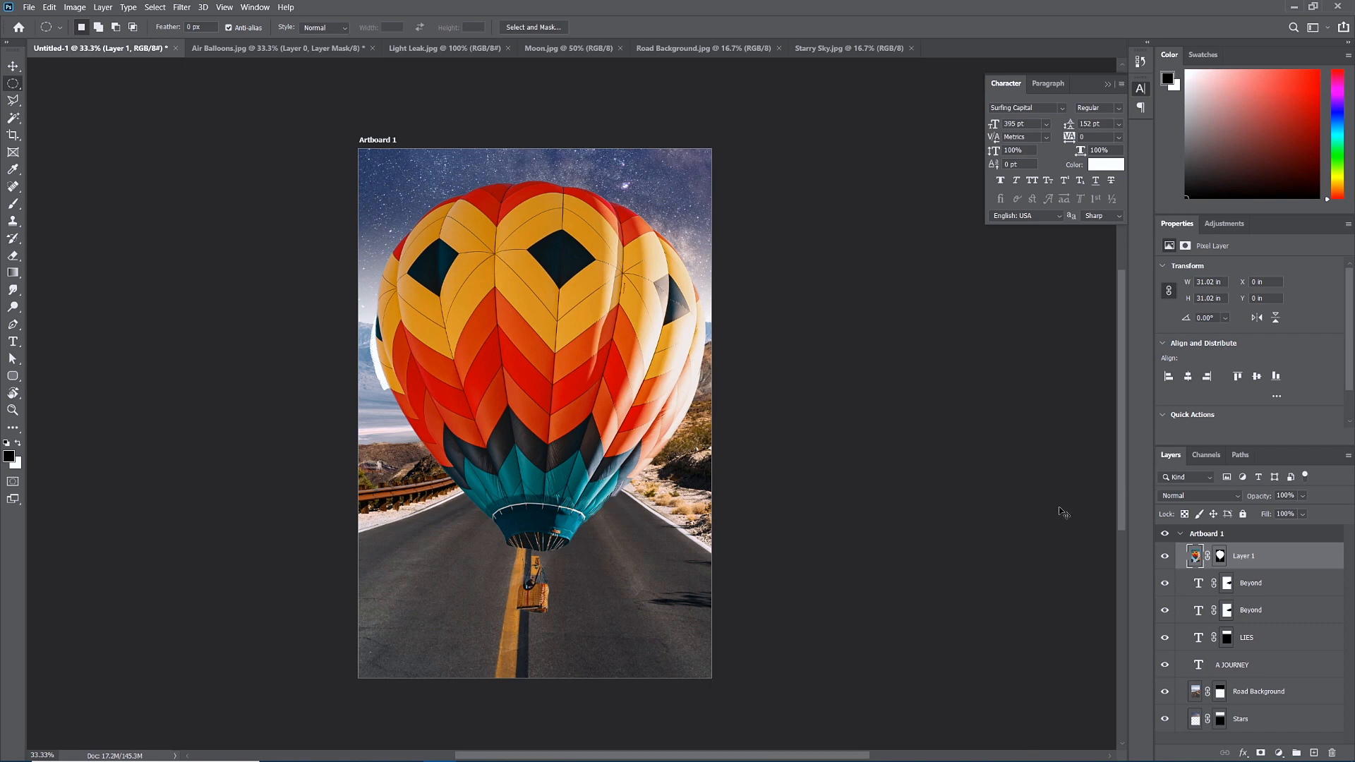
key(ctrl+t)
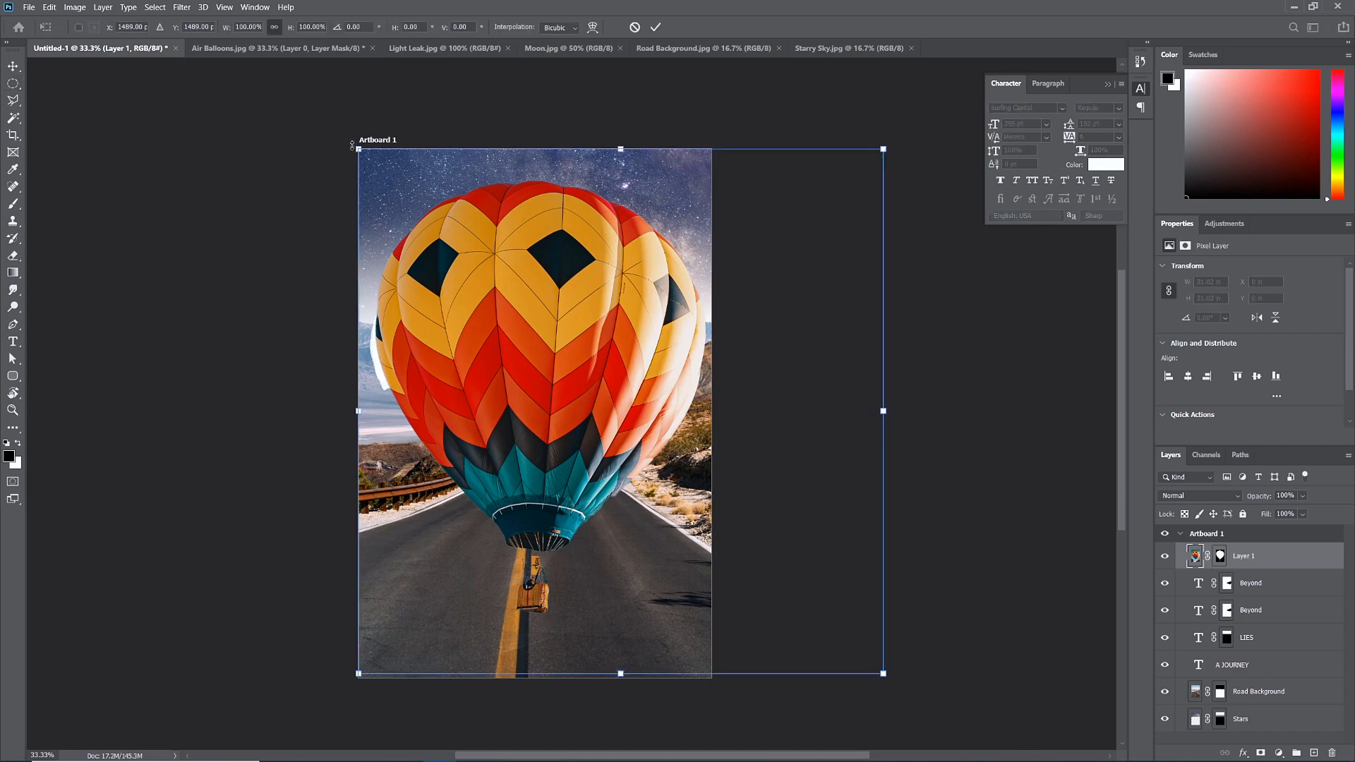
Scale the balloon to about 18% and position it atop the BEYOND lettering beneath LIES.
drag(358, 149, 440, 262)
drag(475, 307, 466, 305)
drag(434, 259, 448, 273)
drag(476, 304, 509, 330)
key(Return)
key(m)
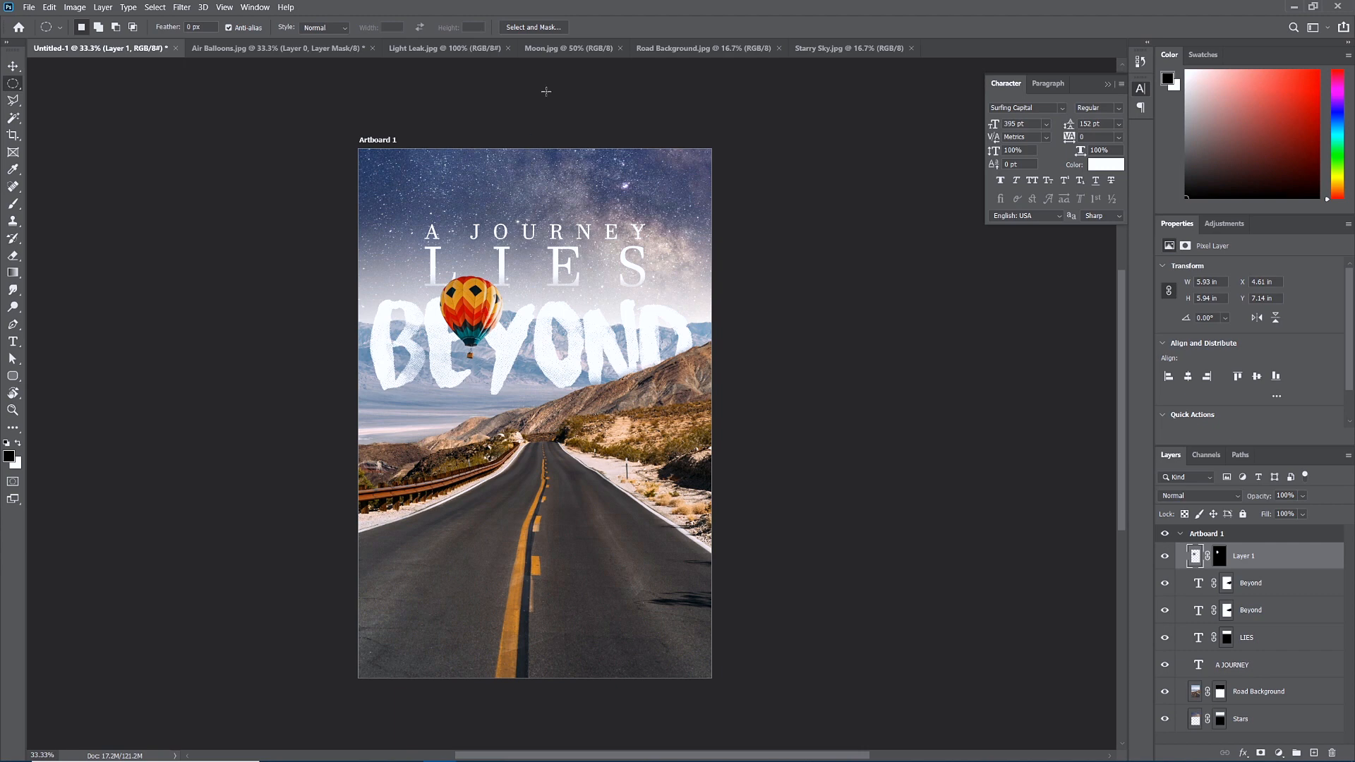
Copy the whole Moon.jpg image and paste it into the Untitled-1 poster as Layer 2.
click(548, 50)
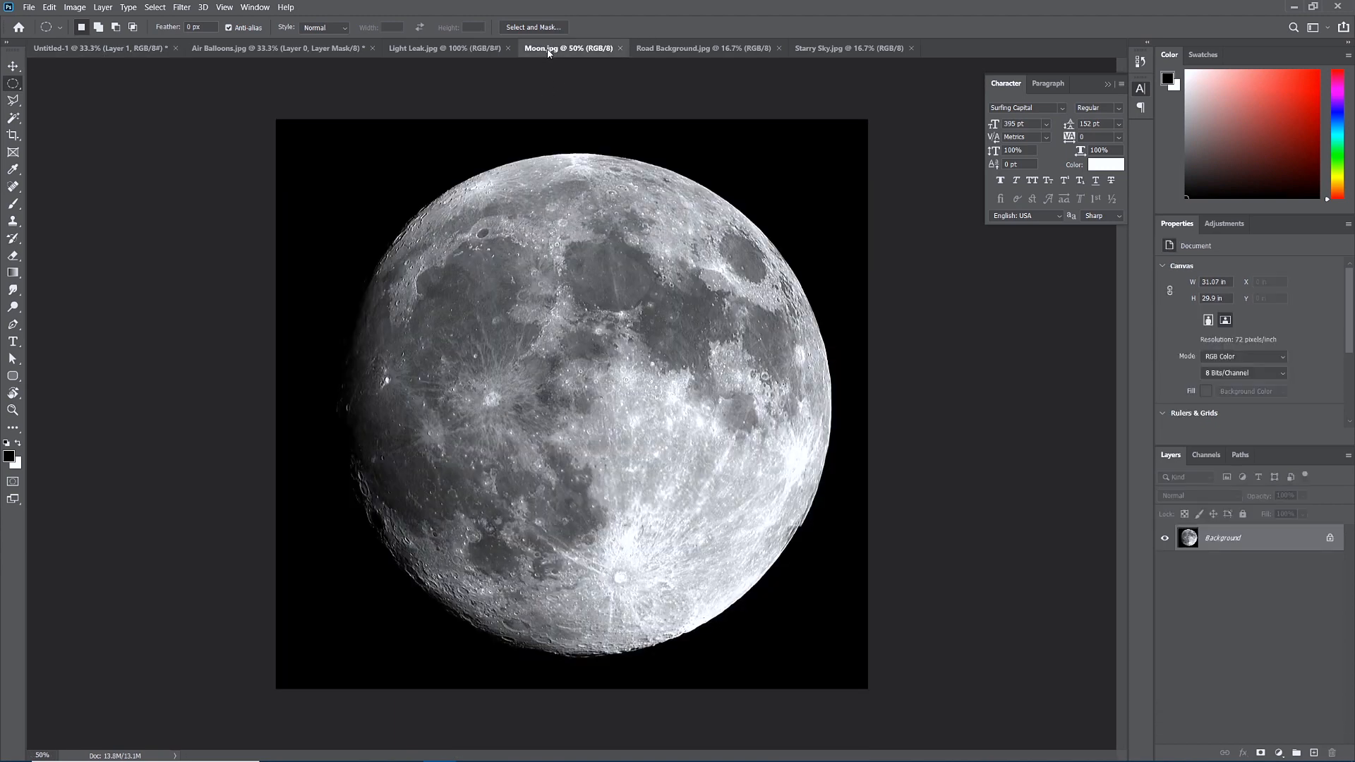
key(ctrl+a)
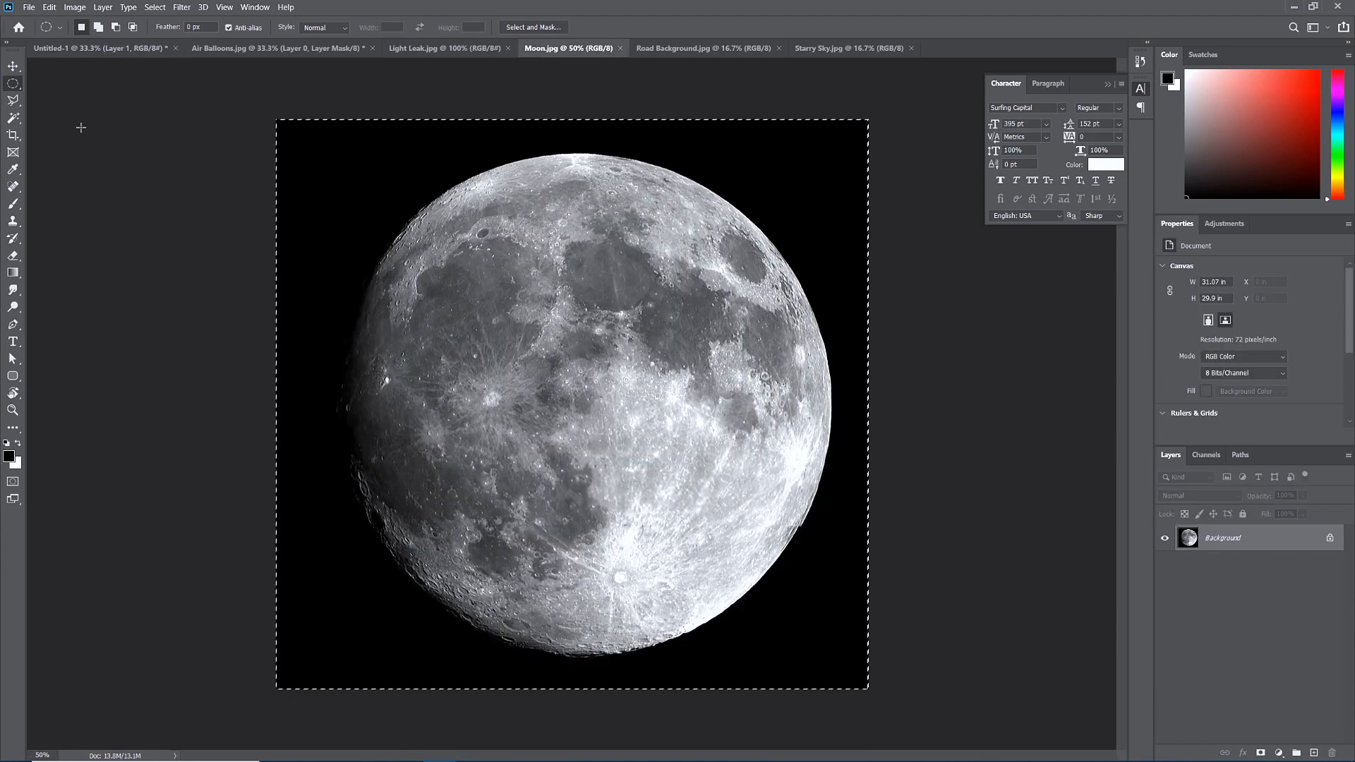
click(101, 48)
key(ctrl+v)
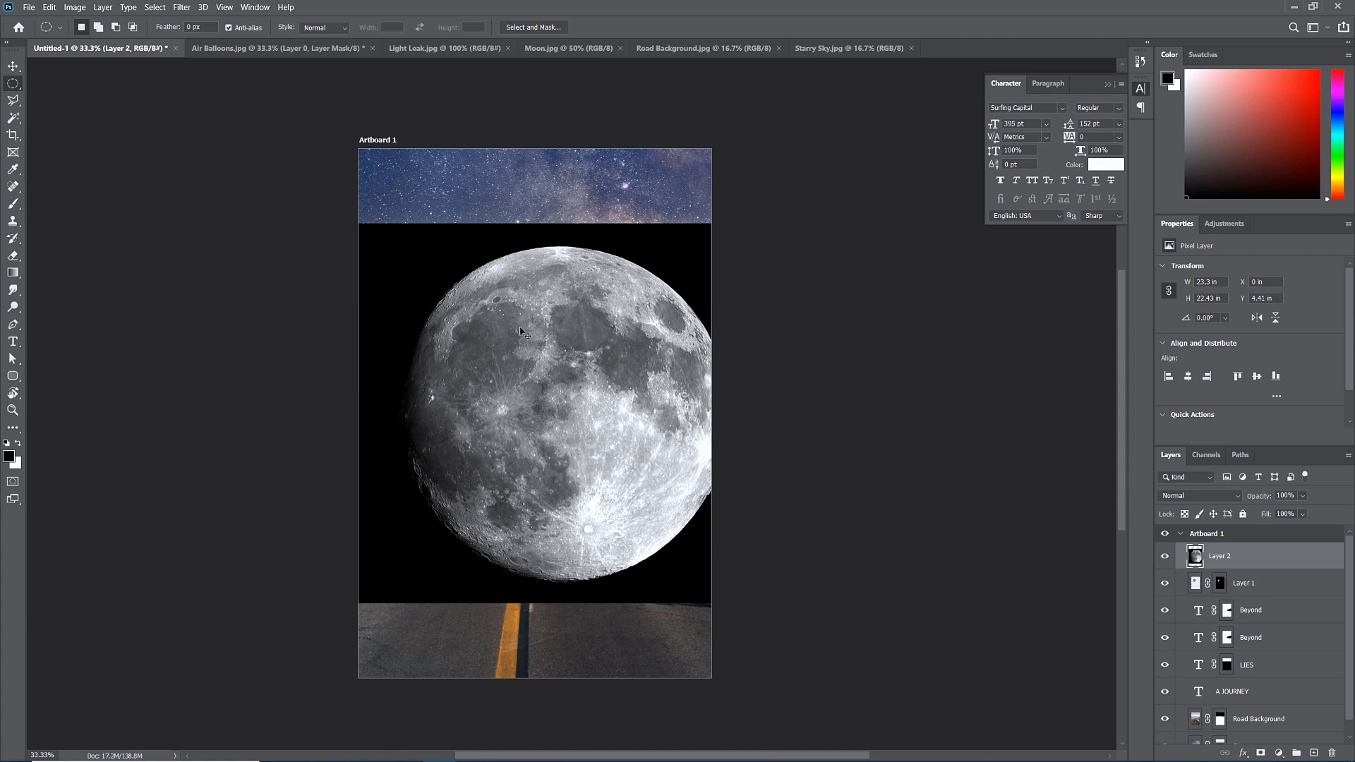
Scale the moon layer down to about 83% over the centre of the poster.
key(ctrl+t)
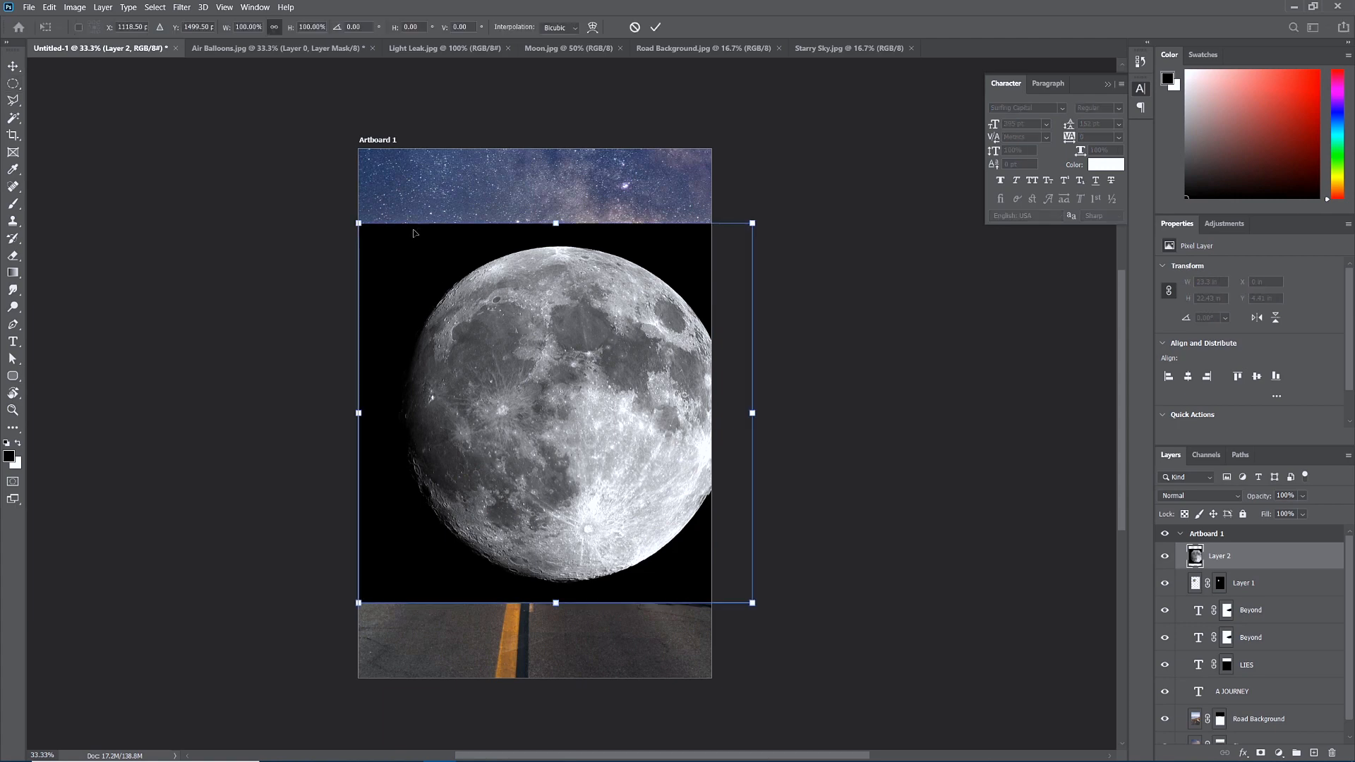
drag(360, 225, 424, 282)
drag(483, 313, 431, 244)
key(Return)
key(m)
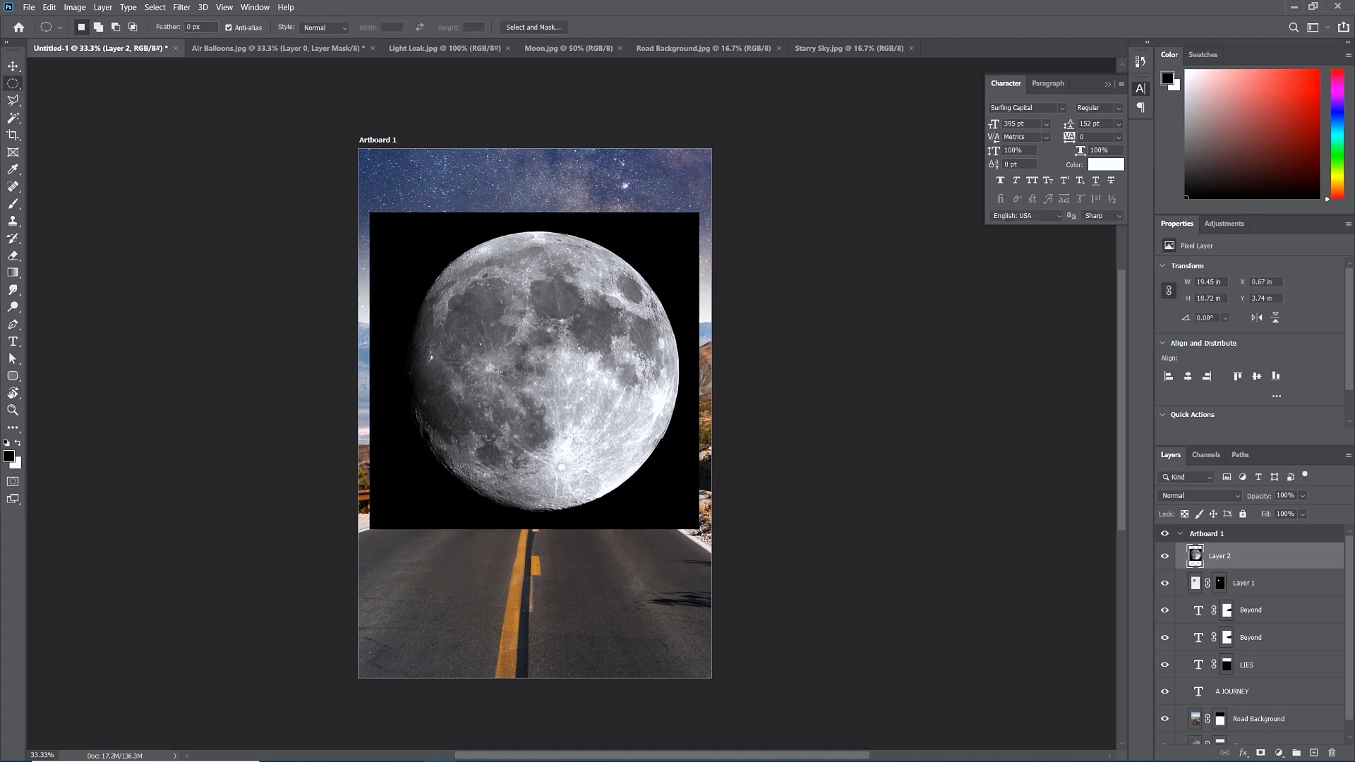
click(1175, 498)
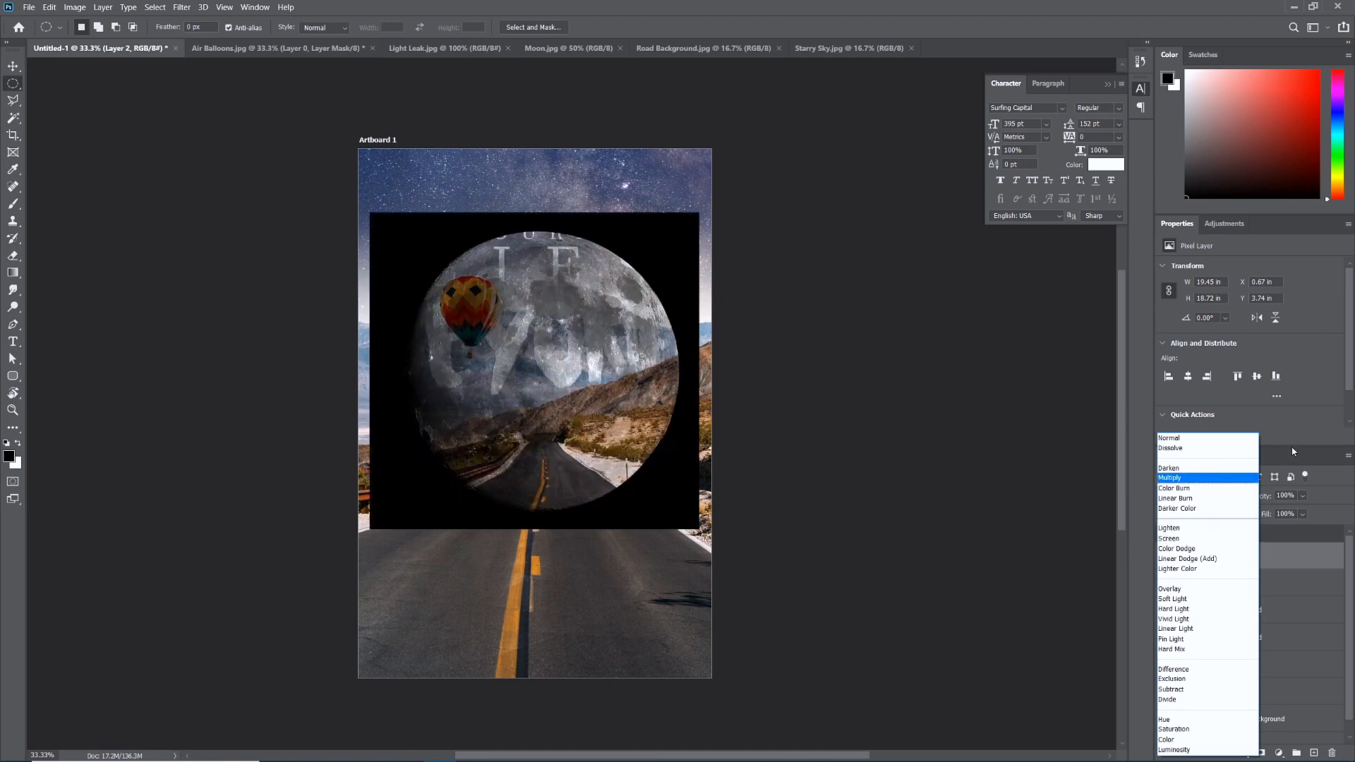
key(Escape)
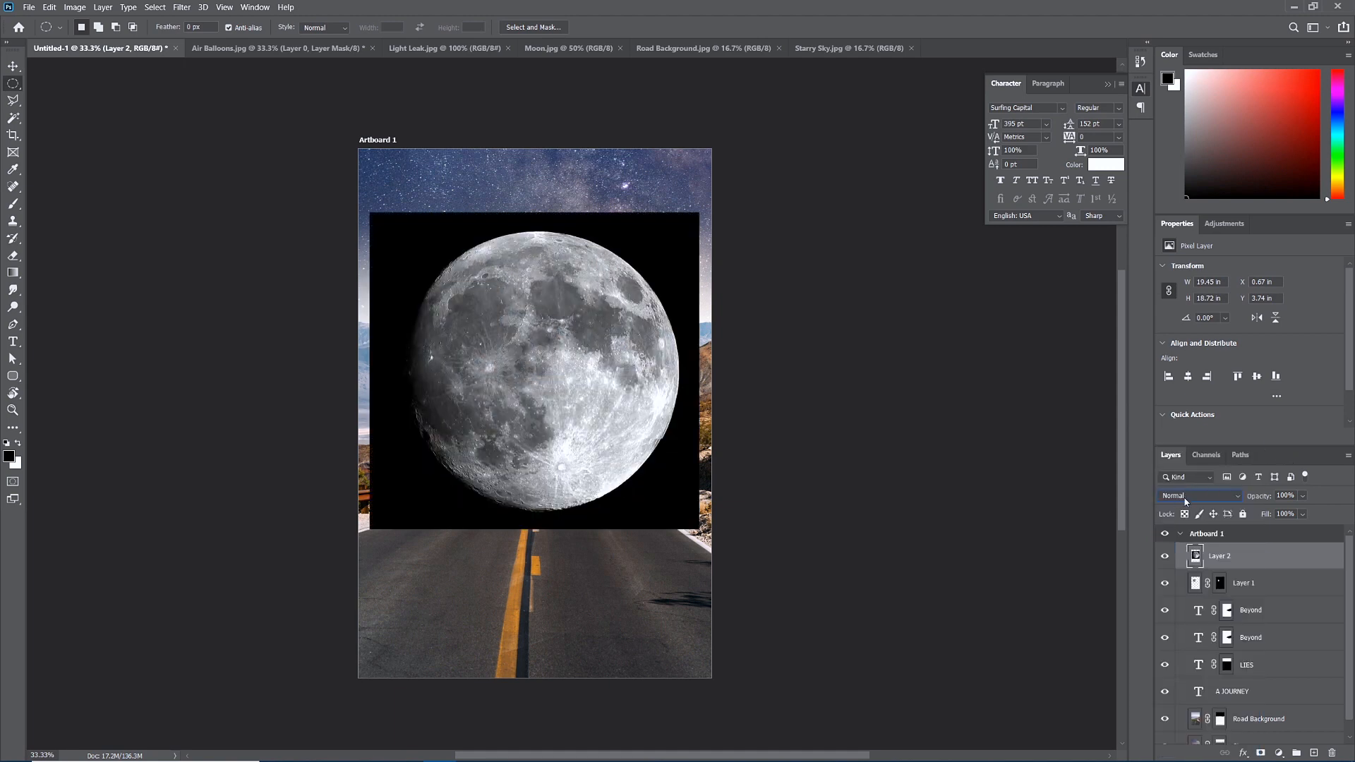
click(1185, 497)
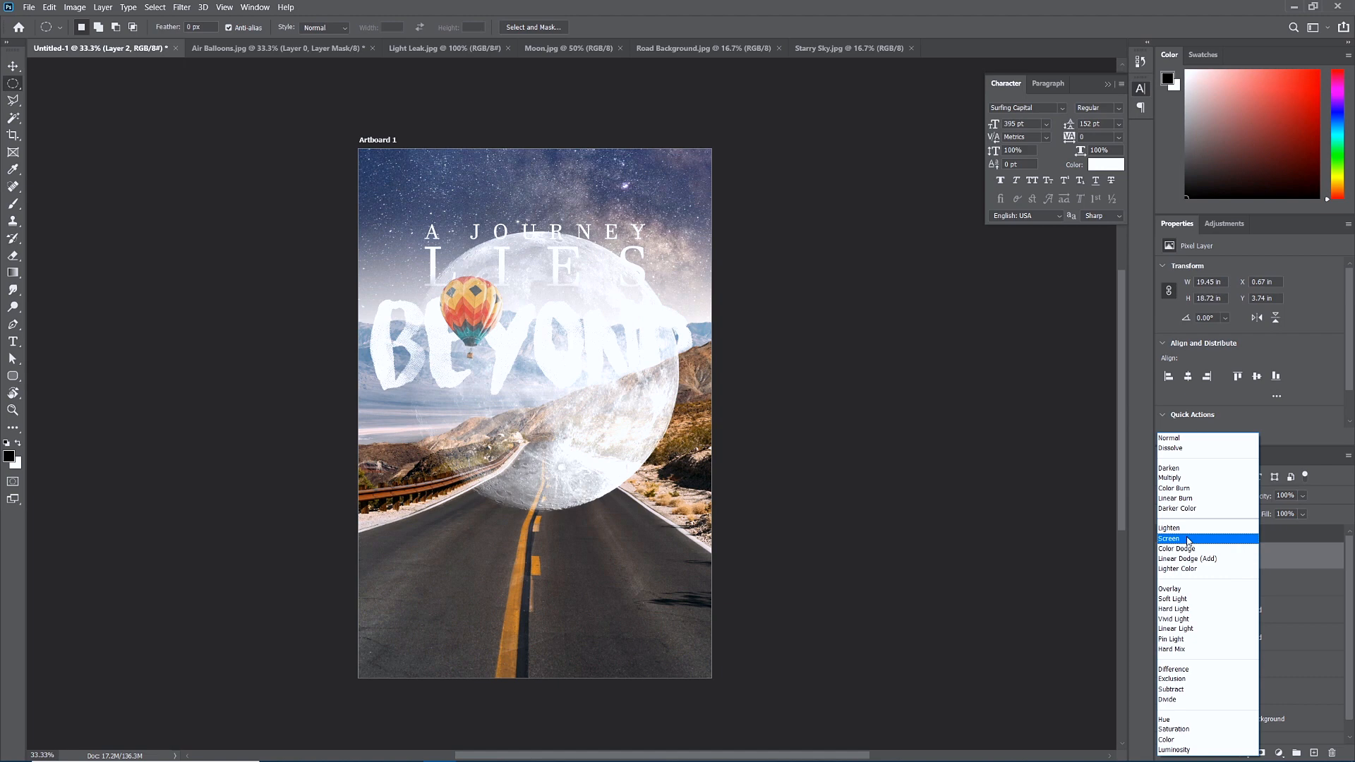
click(1188, 540)
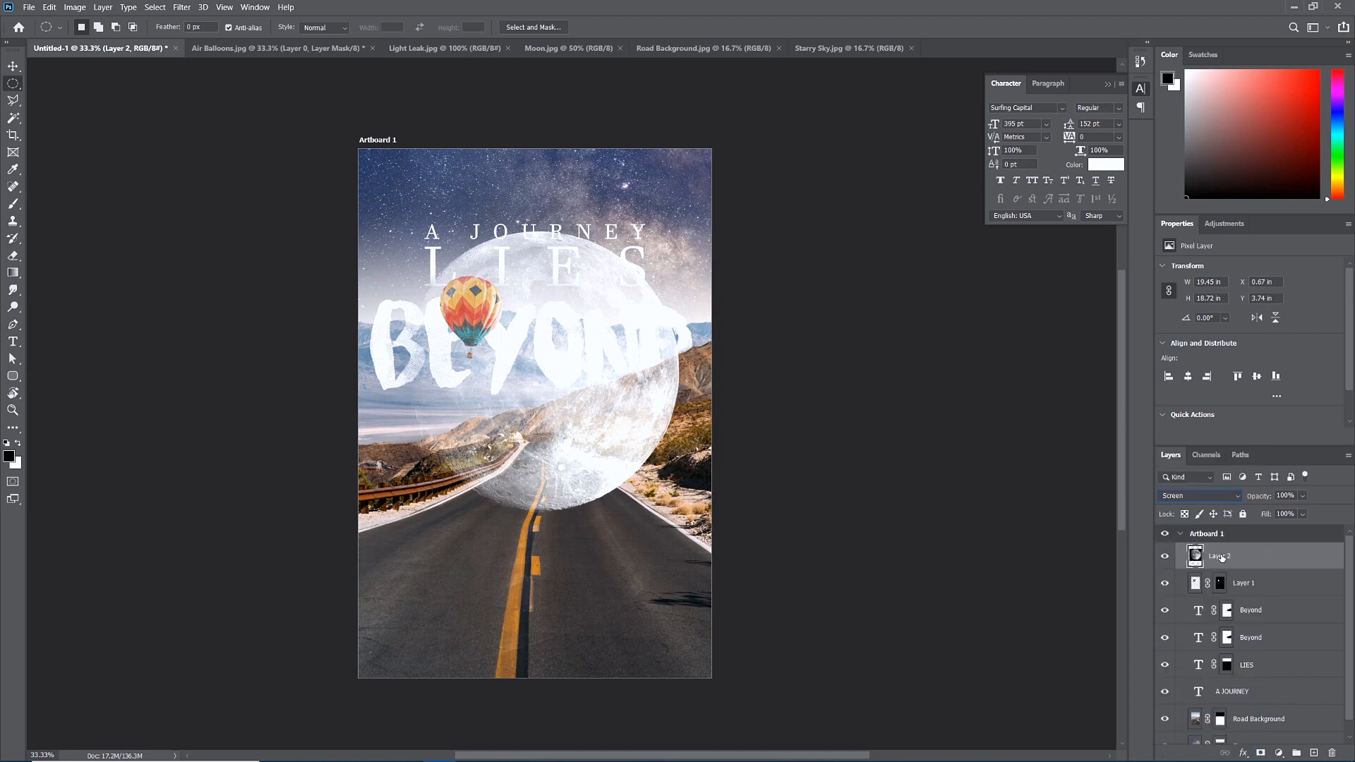
click(1197, 498)
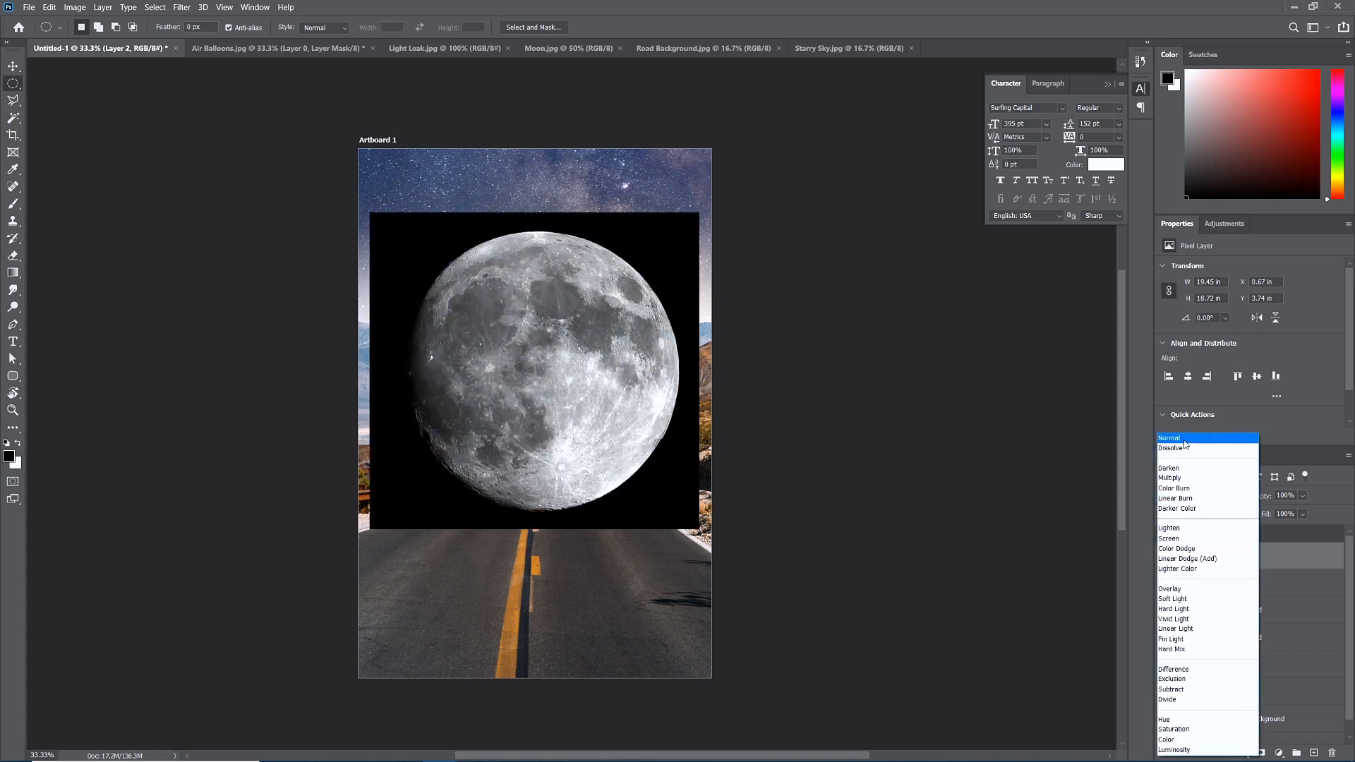
click(1171, 516)
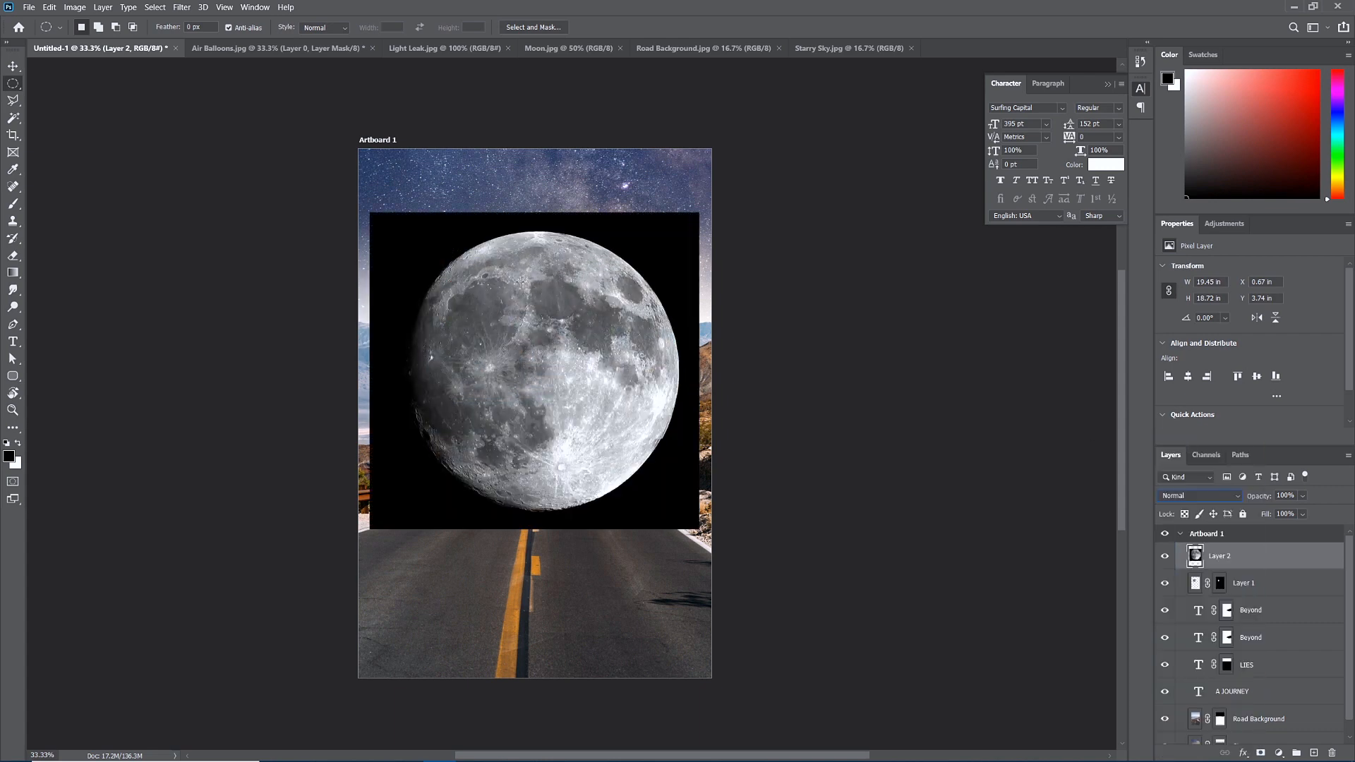
In Select and Mask, select the round moon and subtract the black top-left area.
click(540, 26)
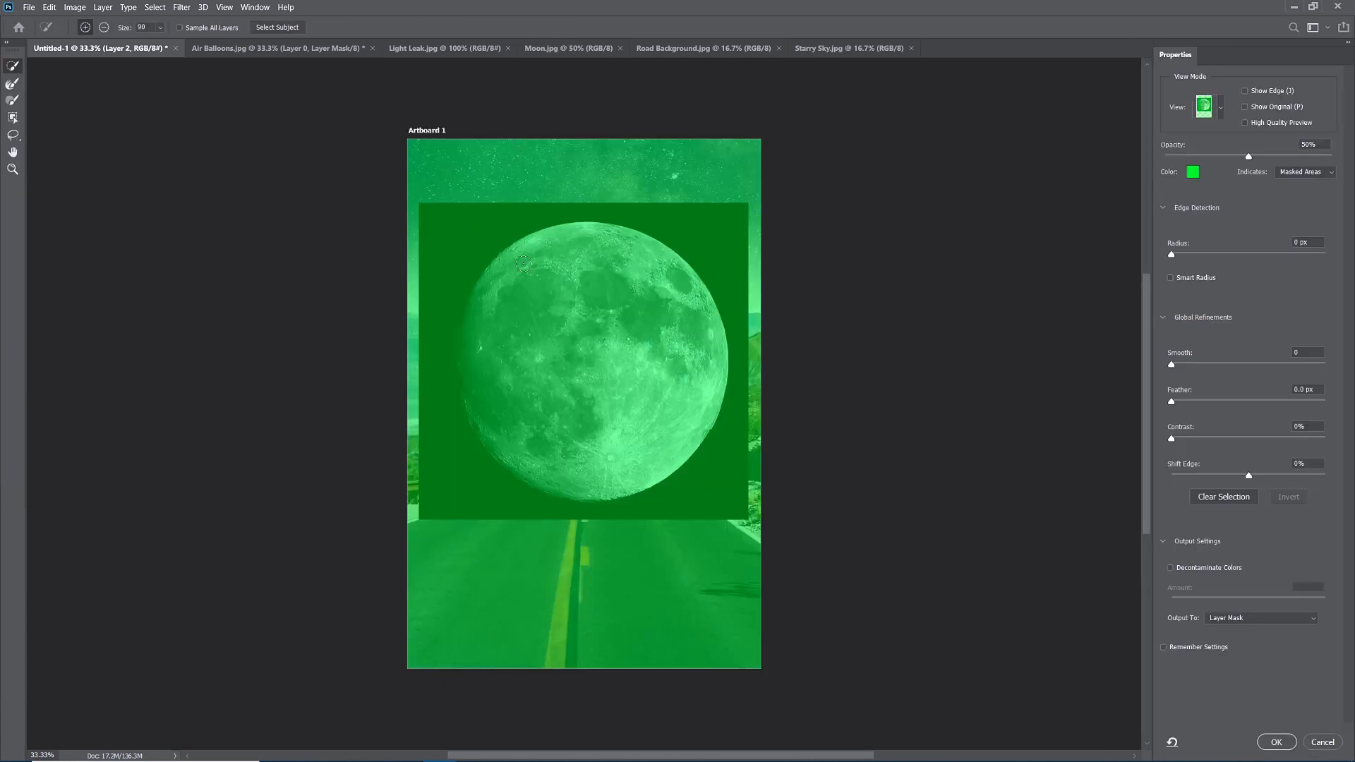
mouse_move(547, 254)
mouse_down()
mouse_move(505, 310)
mouse_move(524, 411)
mouse_move(537, 451)
mouse_move(578, 473)
mouse_up()
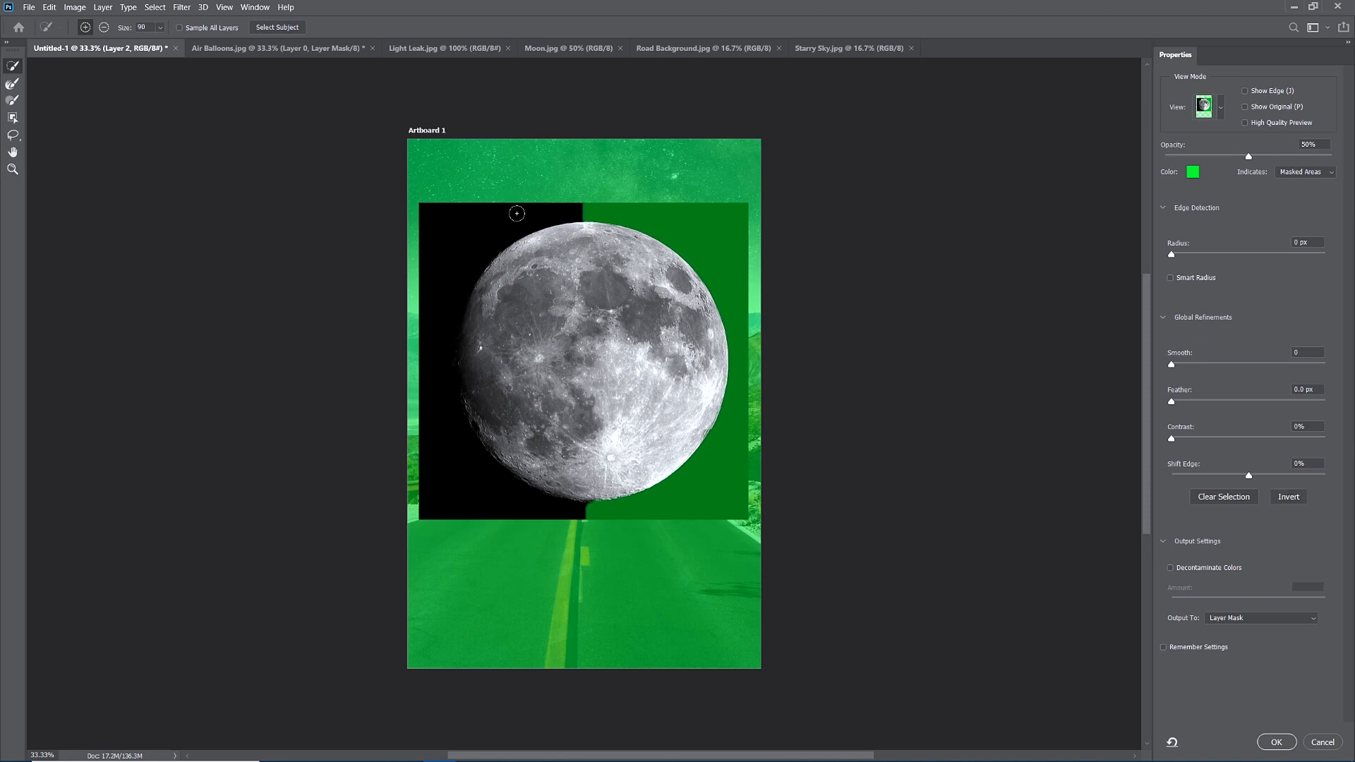
click(104, 28)
mouse_move(570, 210)
mouse_down()
mouse_move(478, 214)
mouse_move(405, 270)
mouse_move(441, 469)
mouse_move(525, 522)
mouse_move(586, 525)
mouse_move(599, 311)
mouse_up()
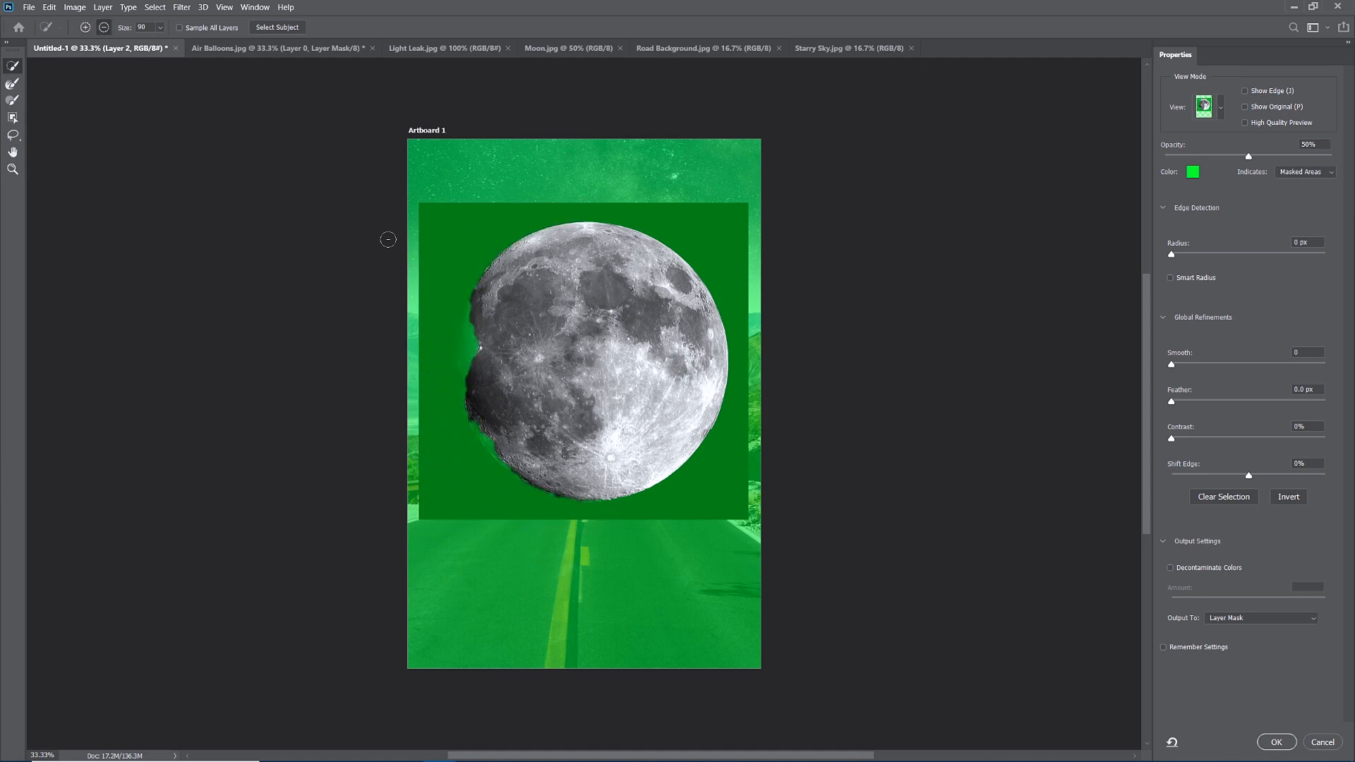
Refine the moon's outline with a size-70 Refine Edge Brush and output it as a mask.
click(14, 85)
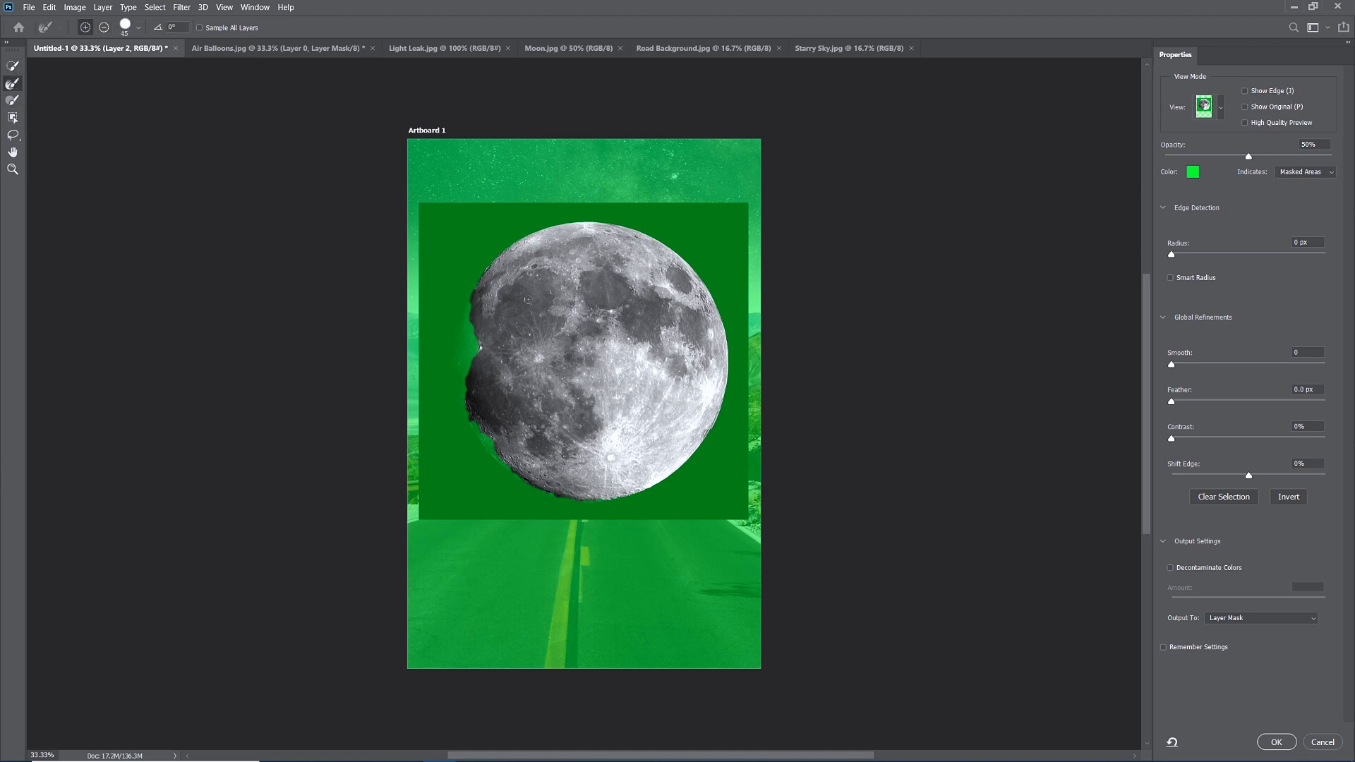
key(bracketright)
key(bracketright)
key(bracketright)
mouse_move(475, 311)
mouse_down()
mouse_move(471, 399)
mouse_move(497, 452)
mouse_move(480, 428)
mouse_move(528, 482)
mouse_move(593, 503)
mouse_move(623, 494)
mouse_move(737, 294)
mouse_up()
mouse_move(724, 409)
mouse_down()
mouse_move(713, 421)
mouse_move(733, 337)
mouse_up()
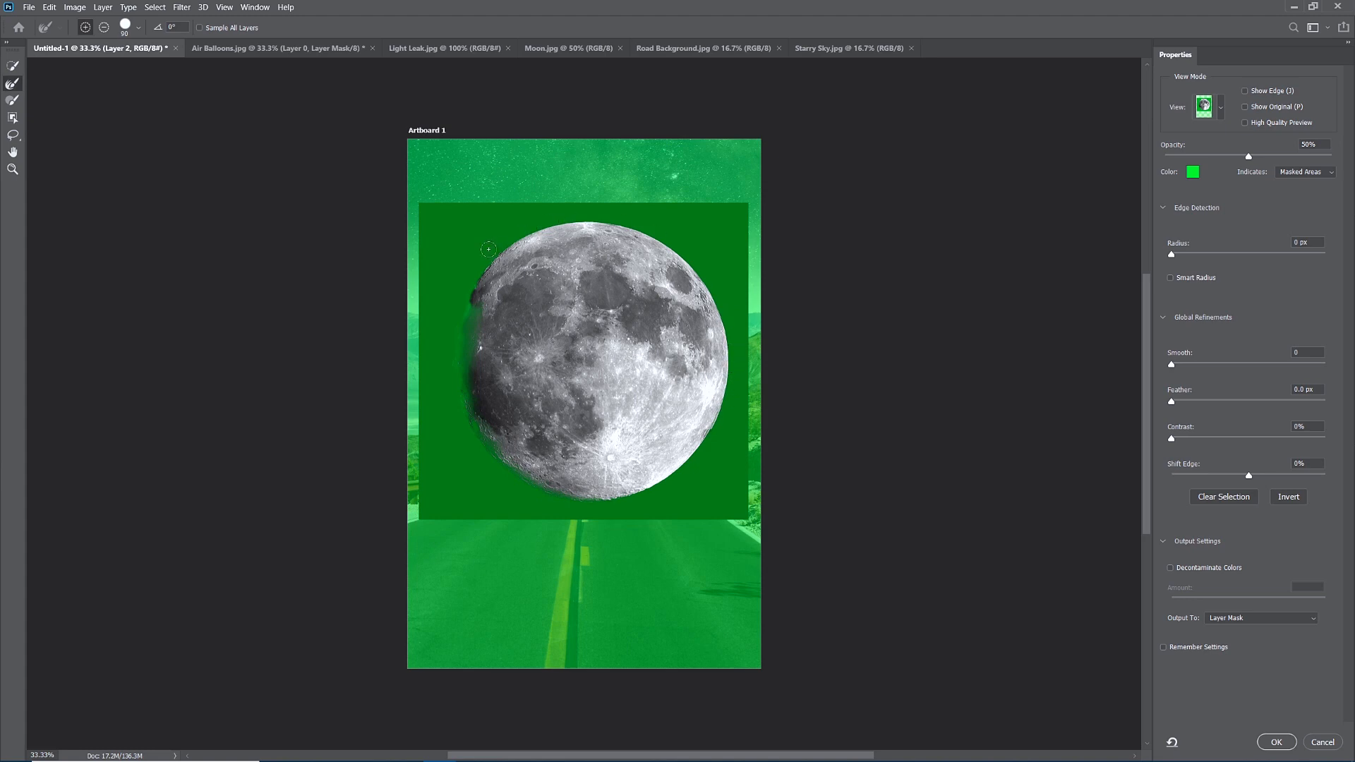
mouse_move(489, 249)
mouse_down()
mouse_move(458, 390)
mouse_move(504, 463)
mouse_up()
click(1281, 744)
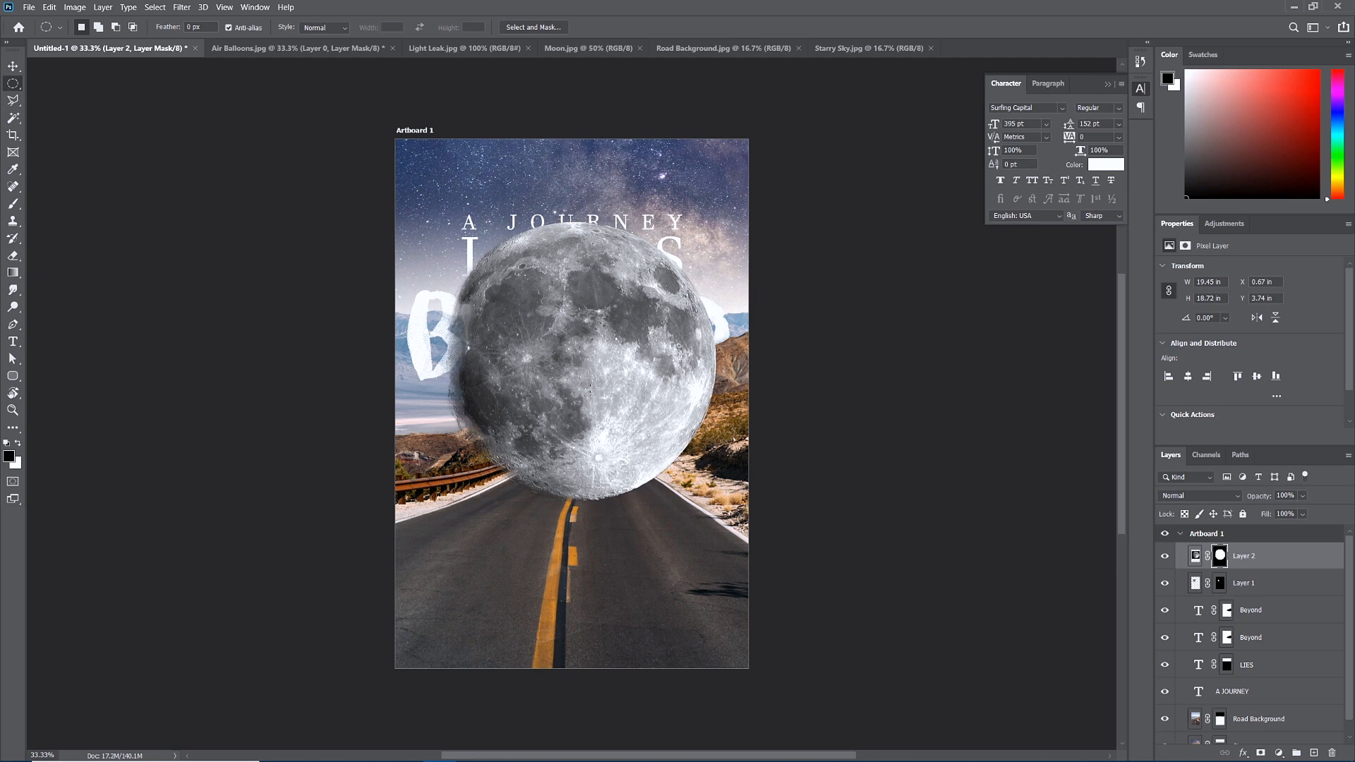
Scale the masked moon into the top-right sky and move Layer 2 just above Road Background.
key(ctrl+t)
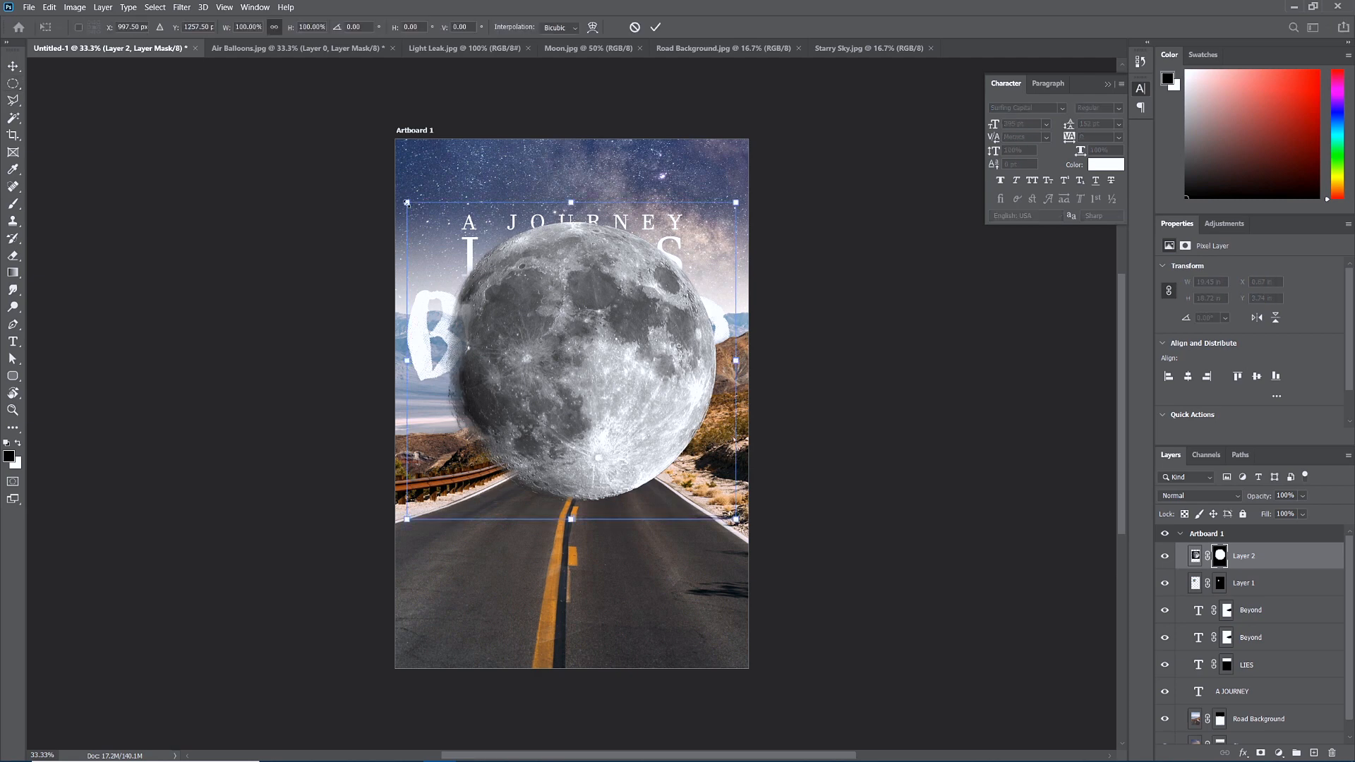
drag(407, 203, 630, 163)
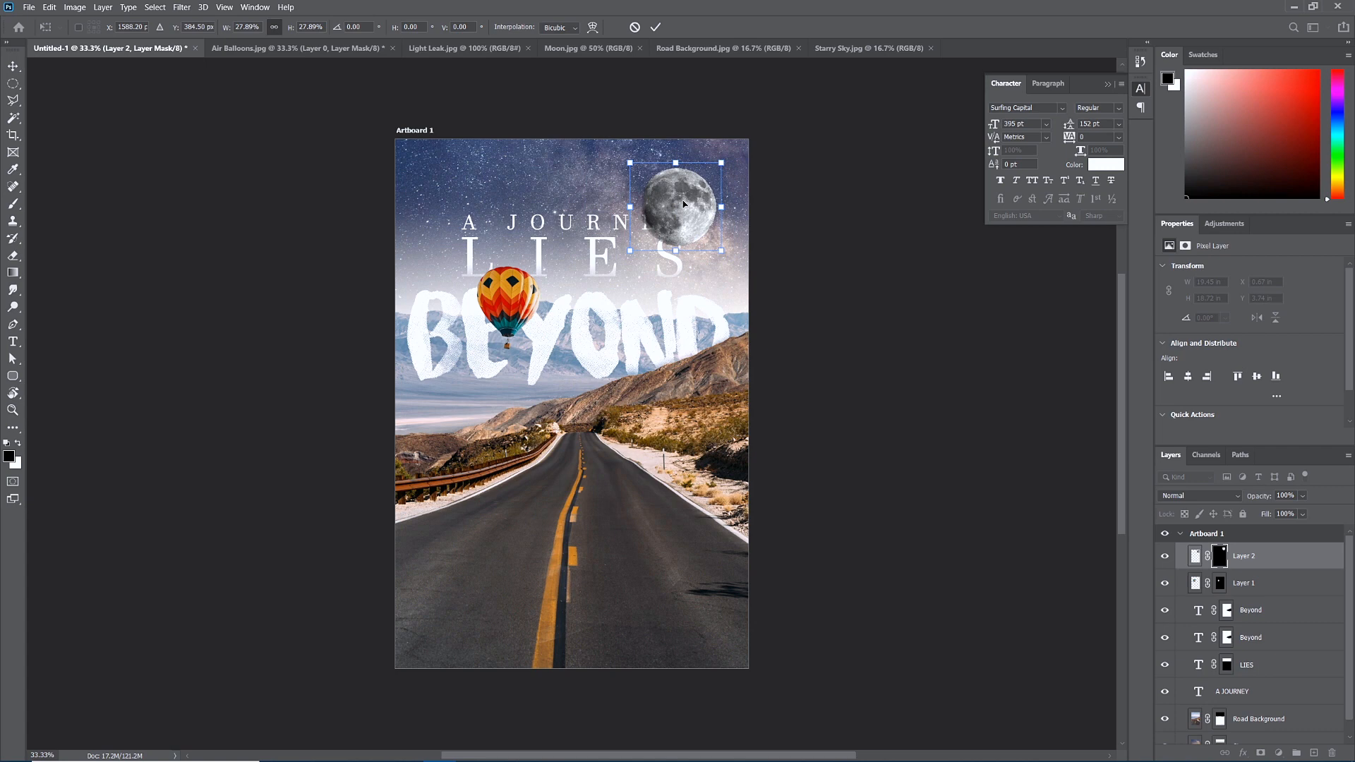
drag(683, 199, 525, 295)
mouse_move(455, 257)
mouse_down()
mouse_move(491, 281)
mouse_move(446, 244)
mouse_move(455, 310)
mouse_move(427, 233)
mouse_move(508, 302)
mouse_move(441, 240)
mouse_move(459, 279)
mouse_move(456, 252)
mouse_move(466, 260)
mouse_up()
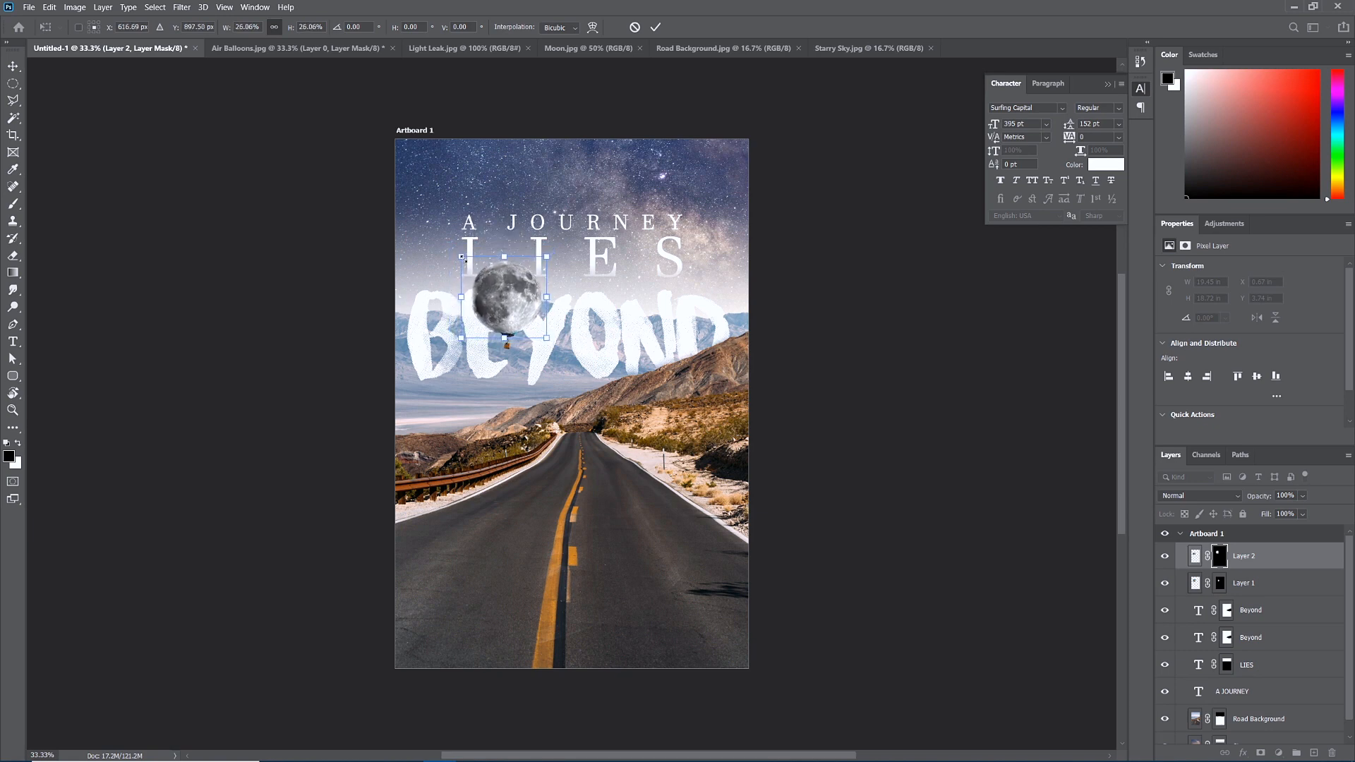
drag(531, 322, 719, 210)
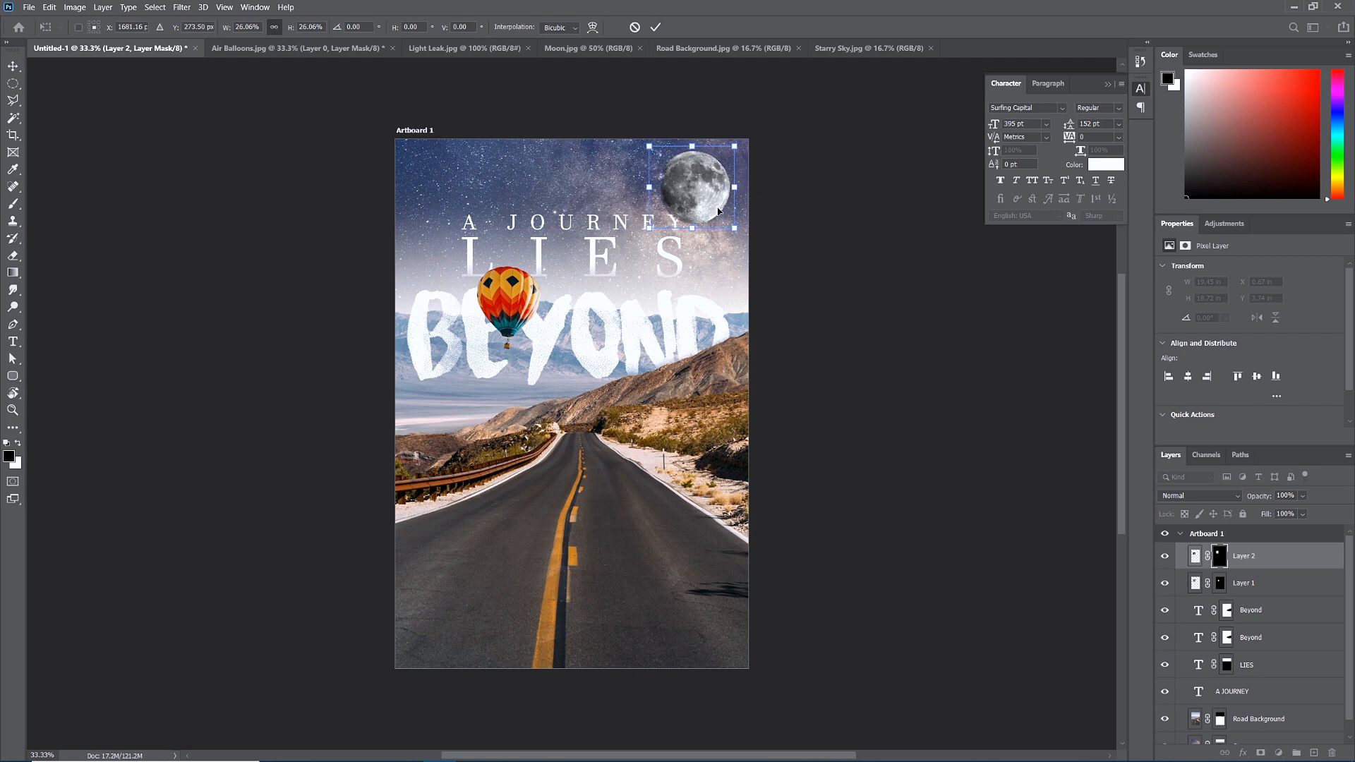
key(Return)
key(m)
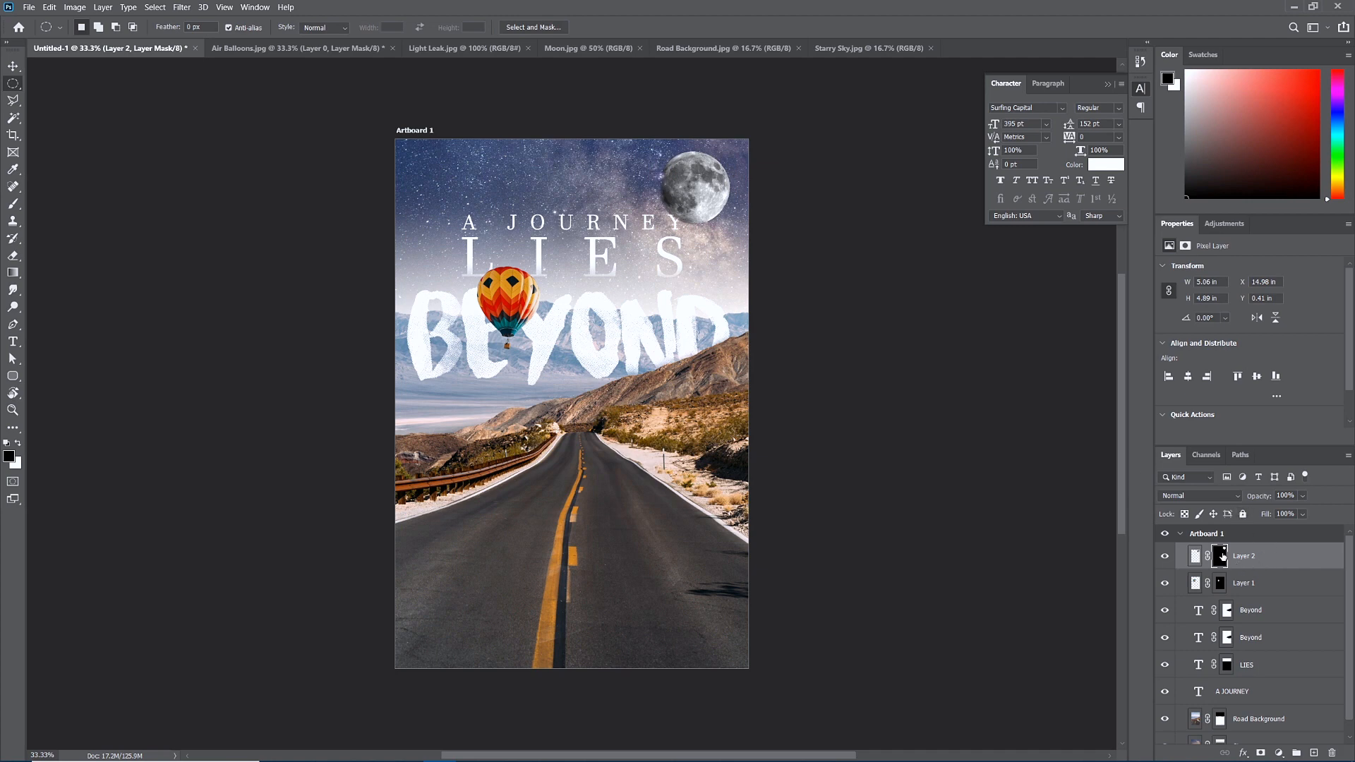
drag(1259, 559, 1259, 699)
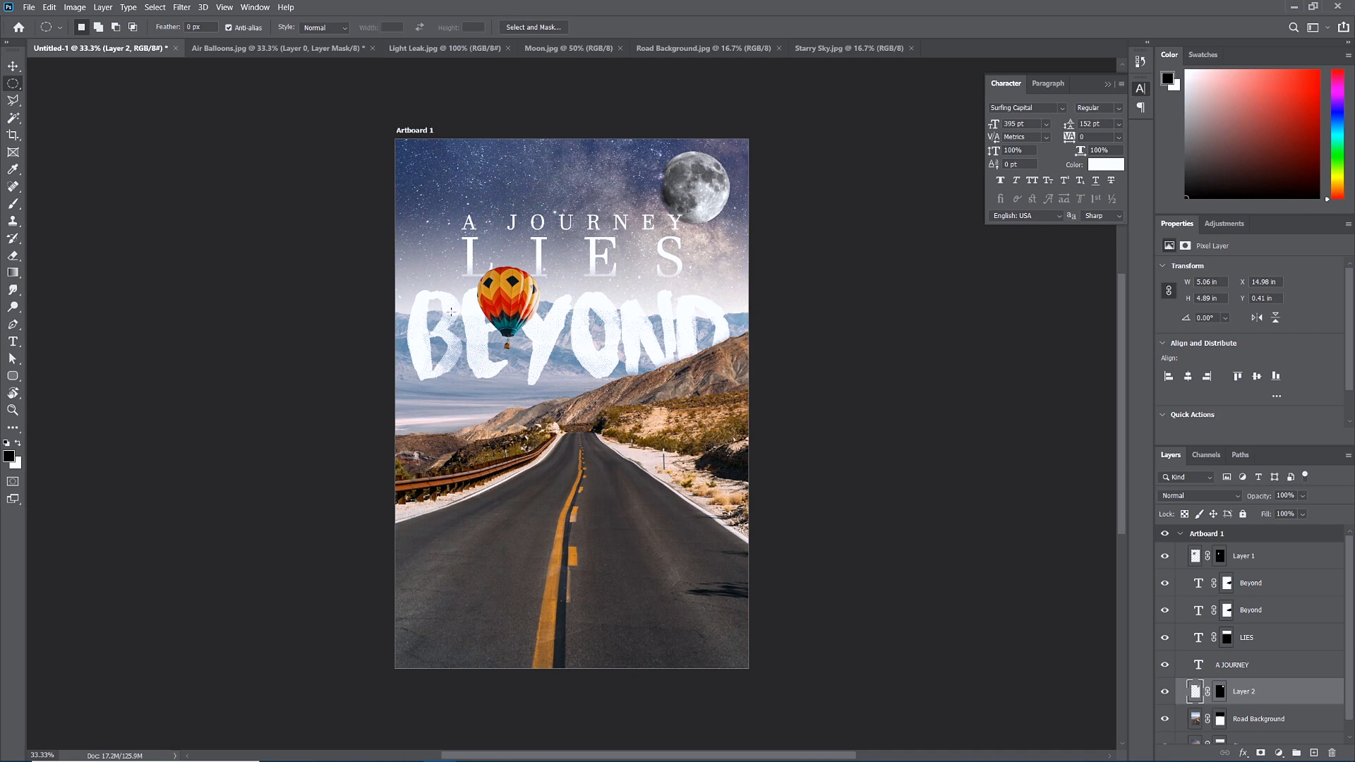
Check the balloon's Layer 1 visibility, then rename the layer to 'Balloon'.
scroll(480, 287, up, 5)
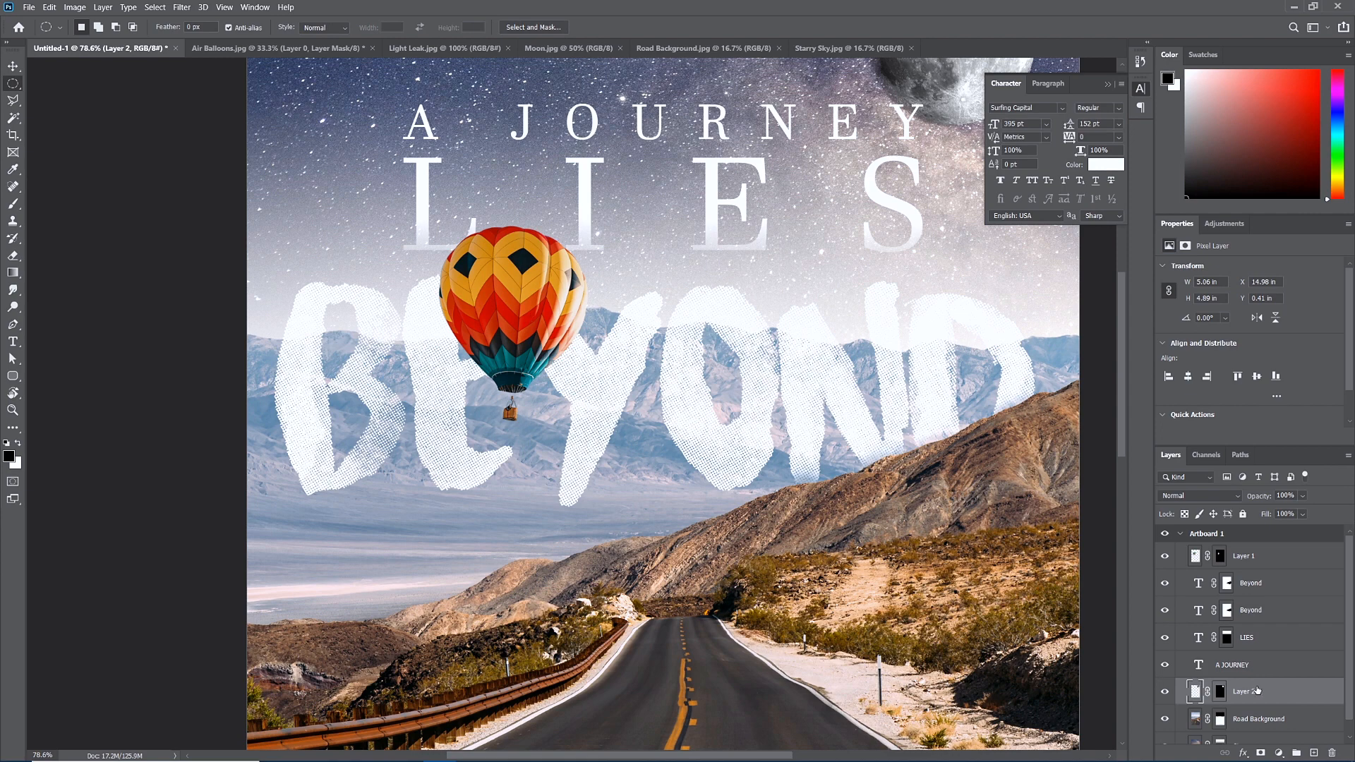
scroll(1257, 689, down, 1)
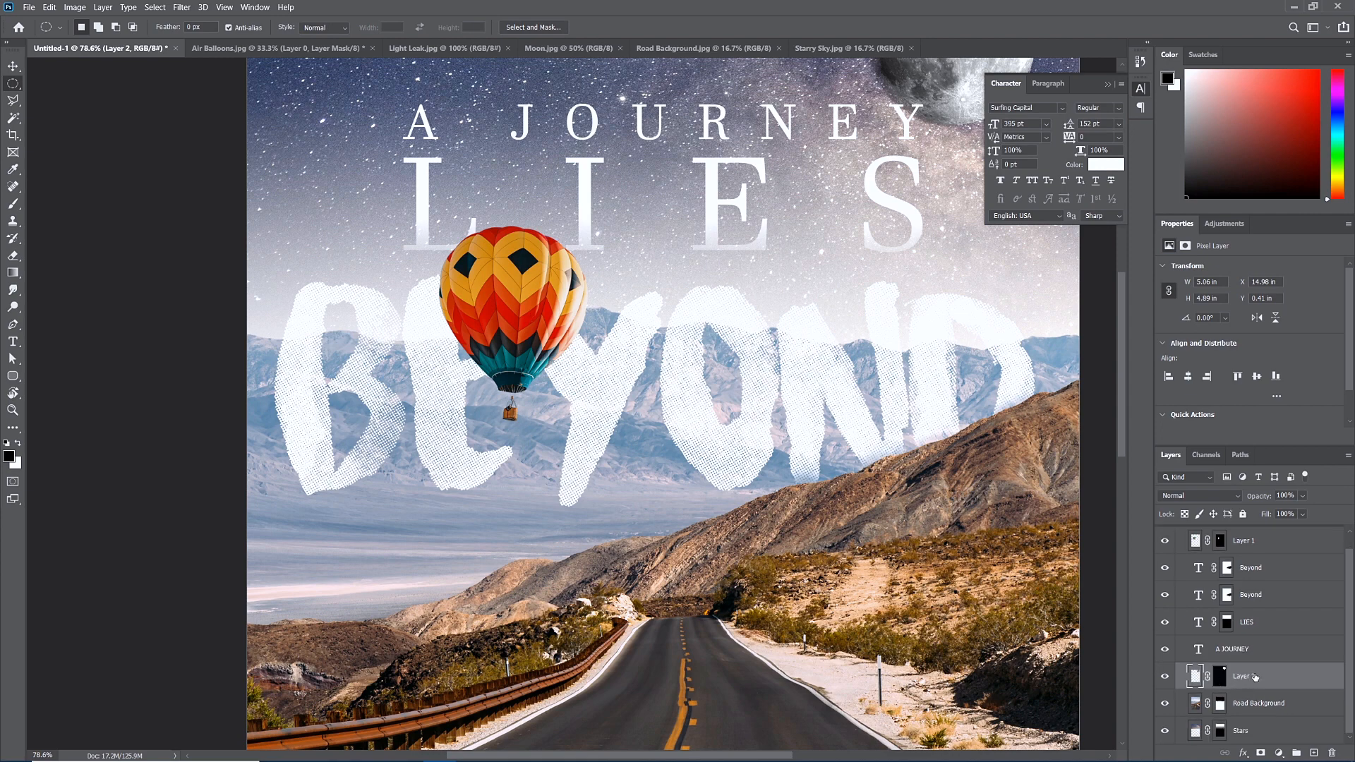
scroll(1256, 676, up, 1)
click(1165, 558)
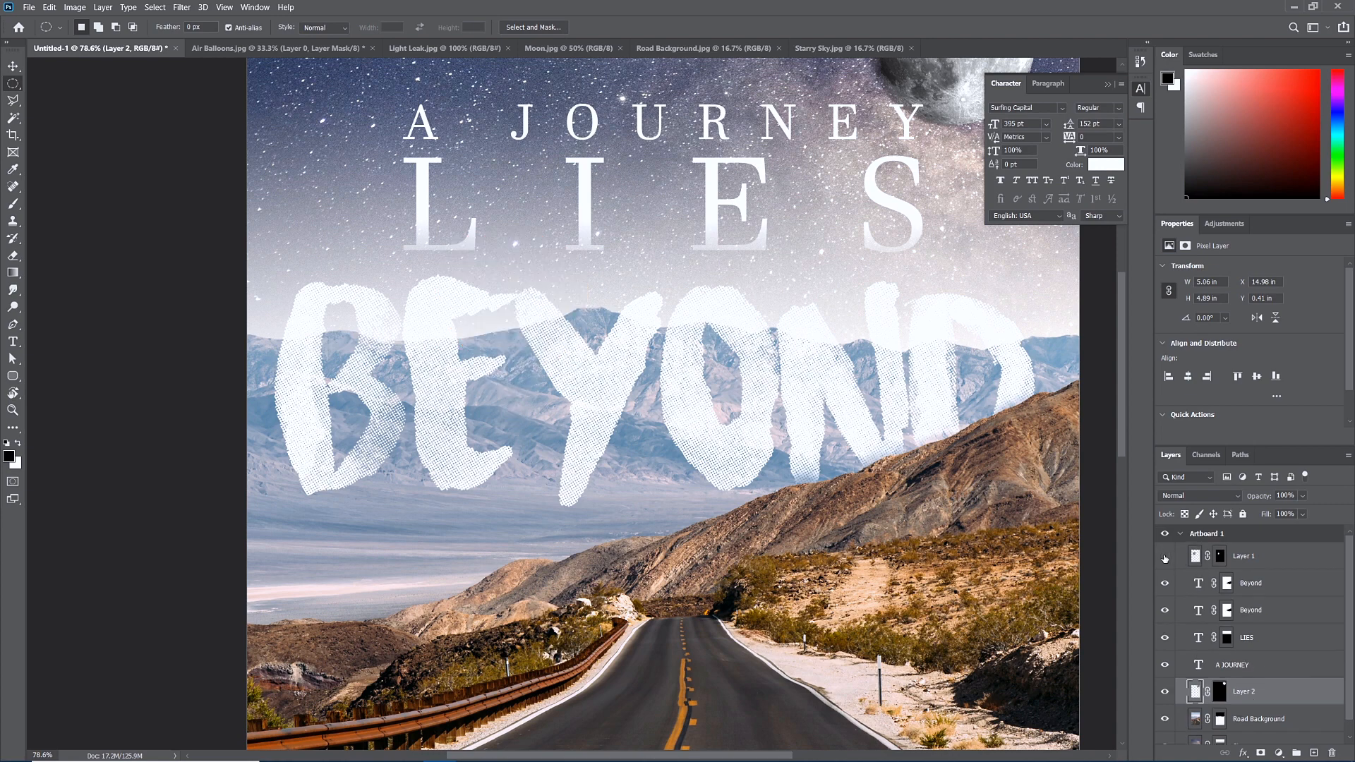
click(1165, 558)
double_click(1242, 557)
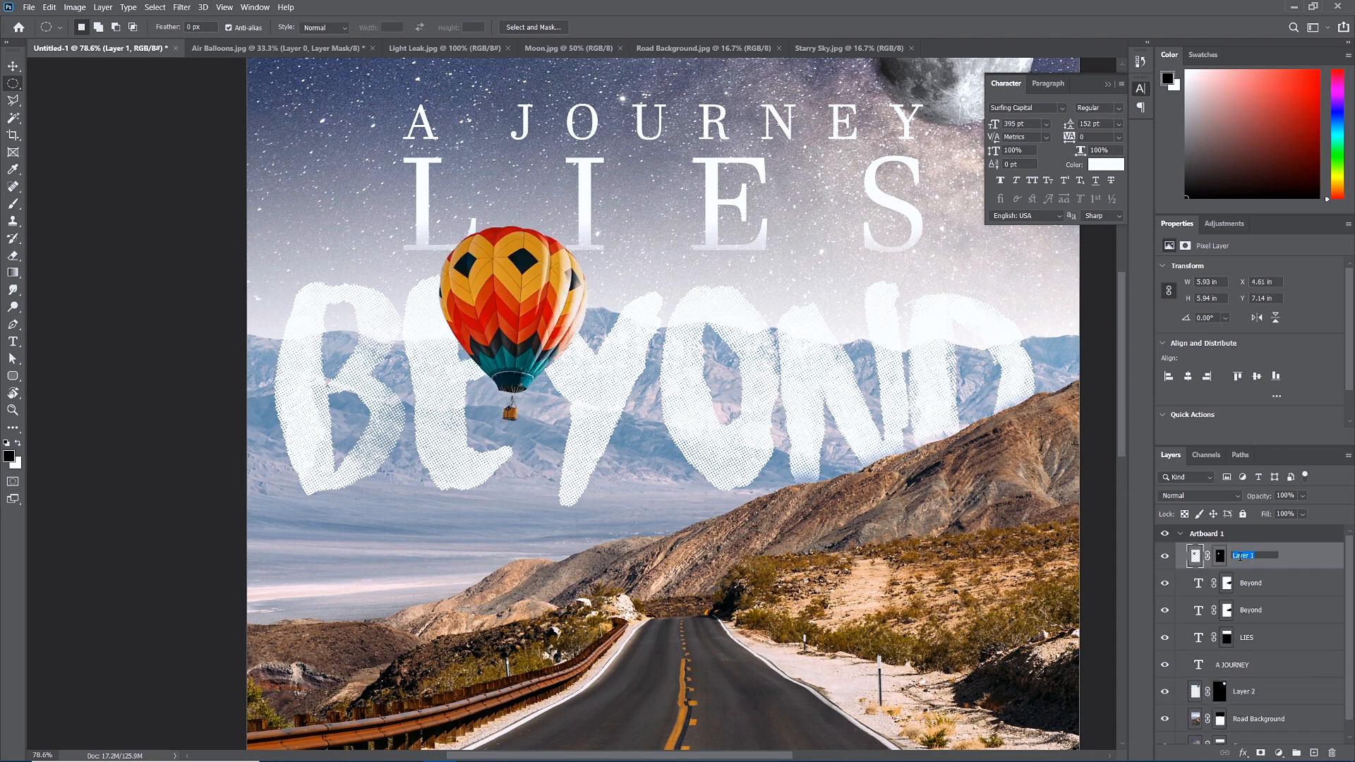
text(Balloon)
key(Return)
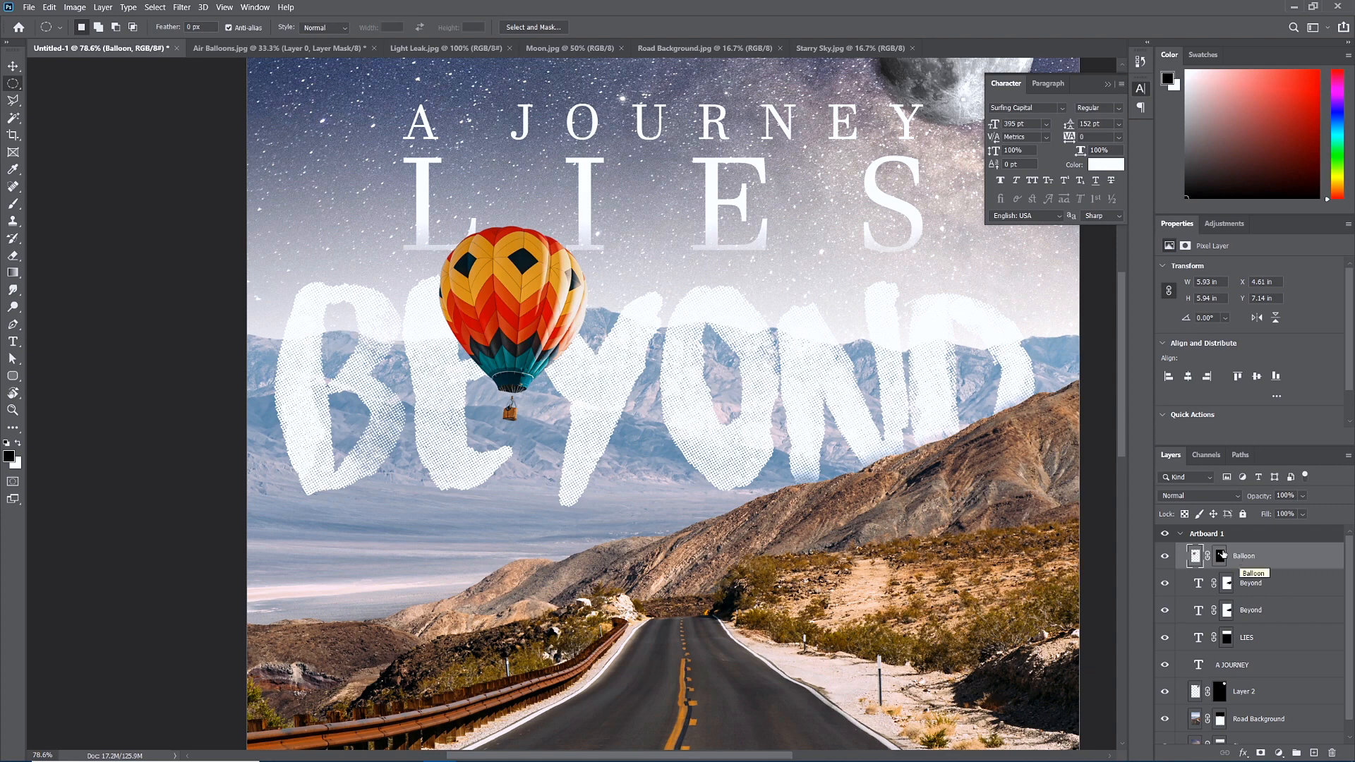
Open Color Balance and shift the balloon's midtones to -74, +10, +53, comparing the preview.
click(75, 8)
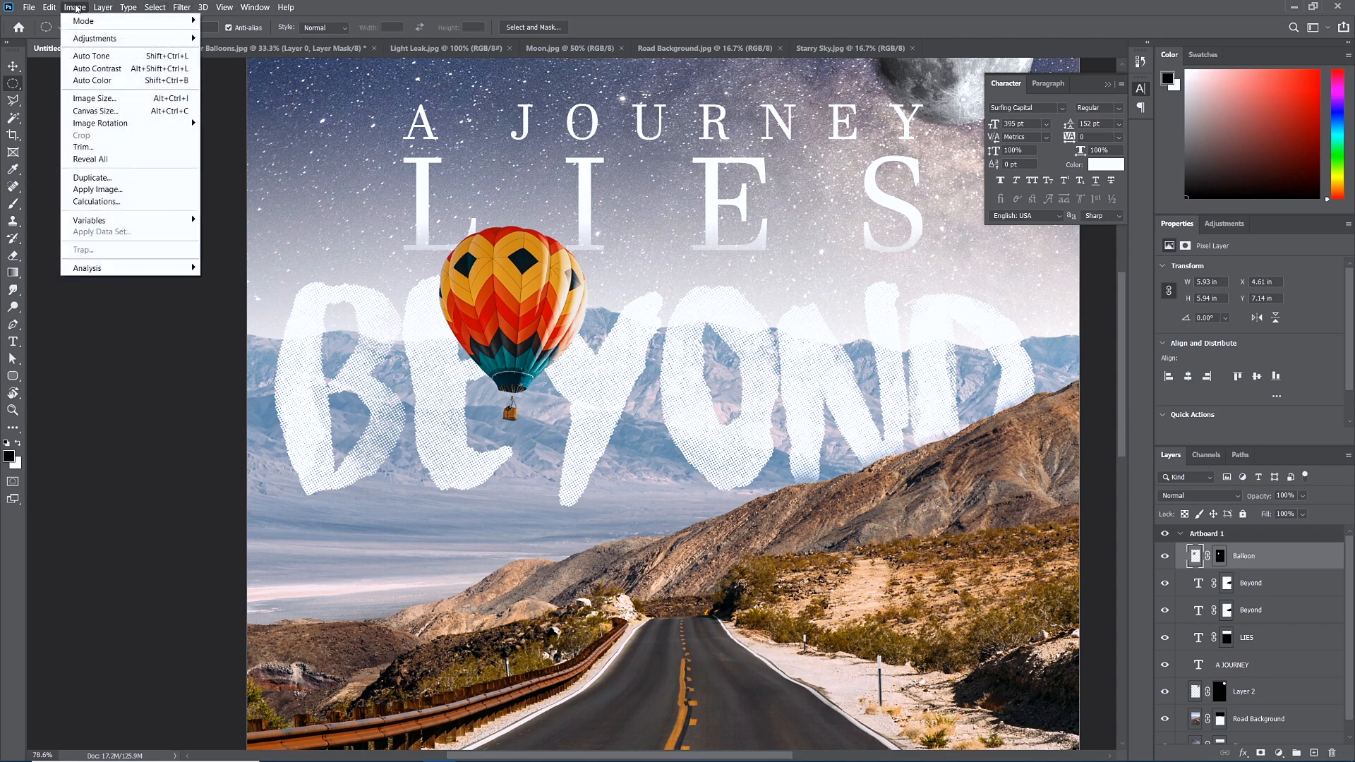
mouse_move(88, 44)
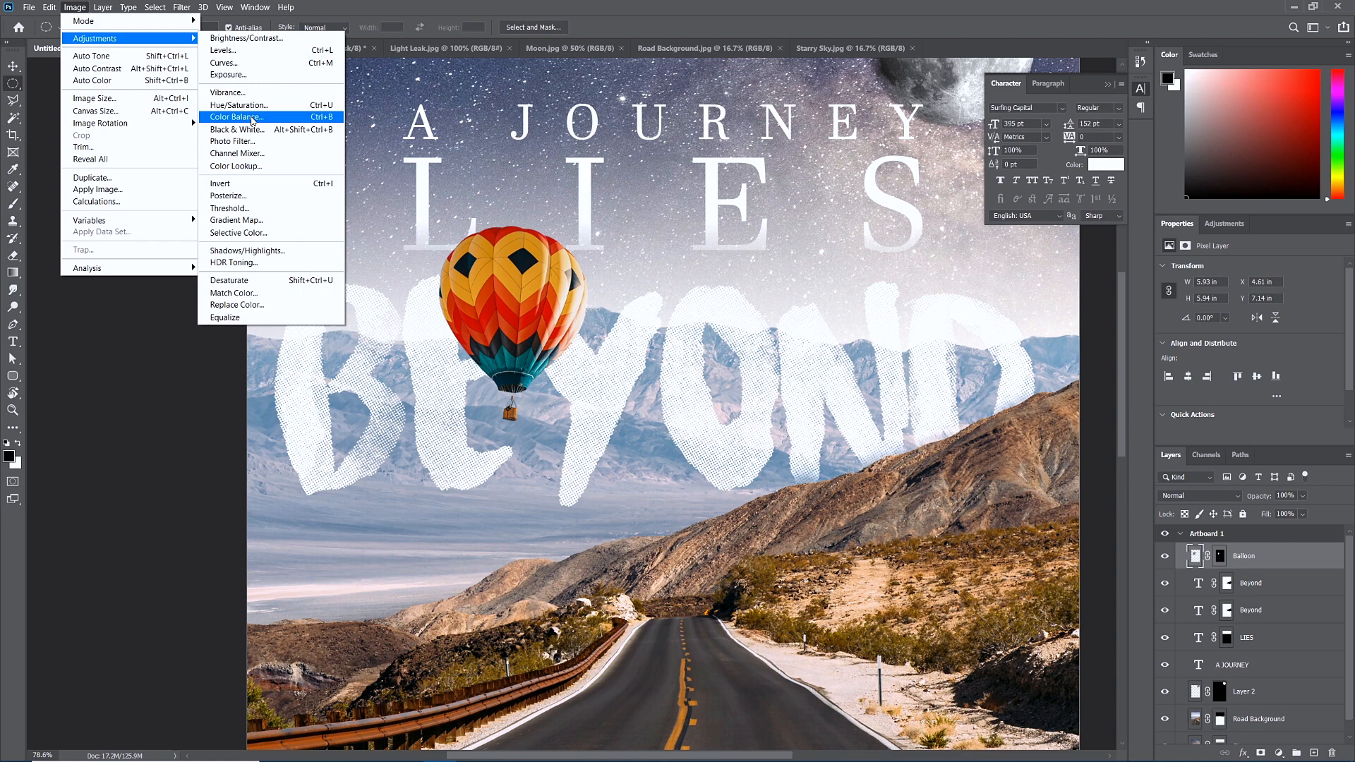
click(251, 118)
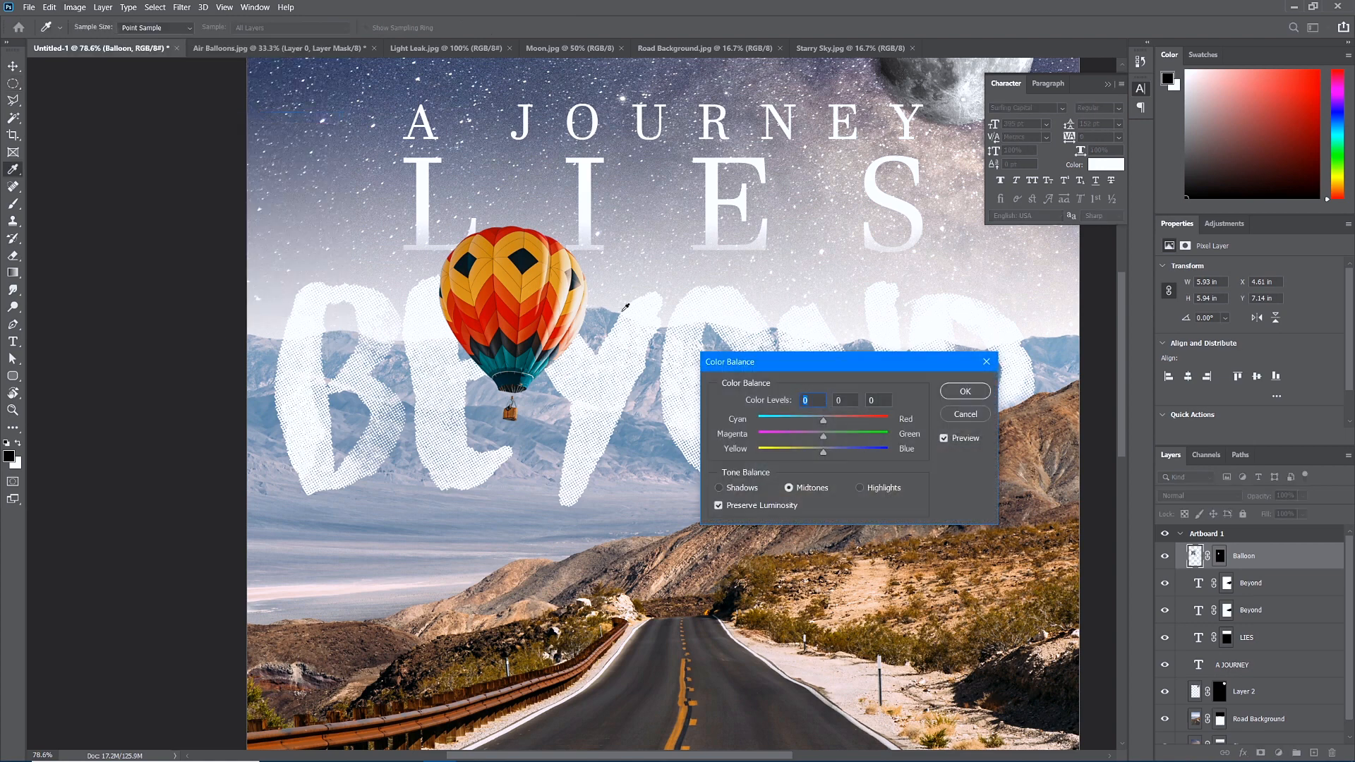
mouse_move(824, 422)
mouse_down()
mouse_move(775, 427)
mouse_move(866, 454)
mouse_move(833, 441)
mouse_up()
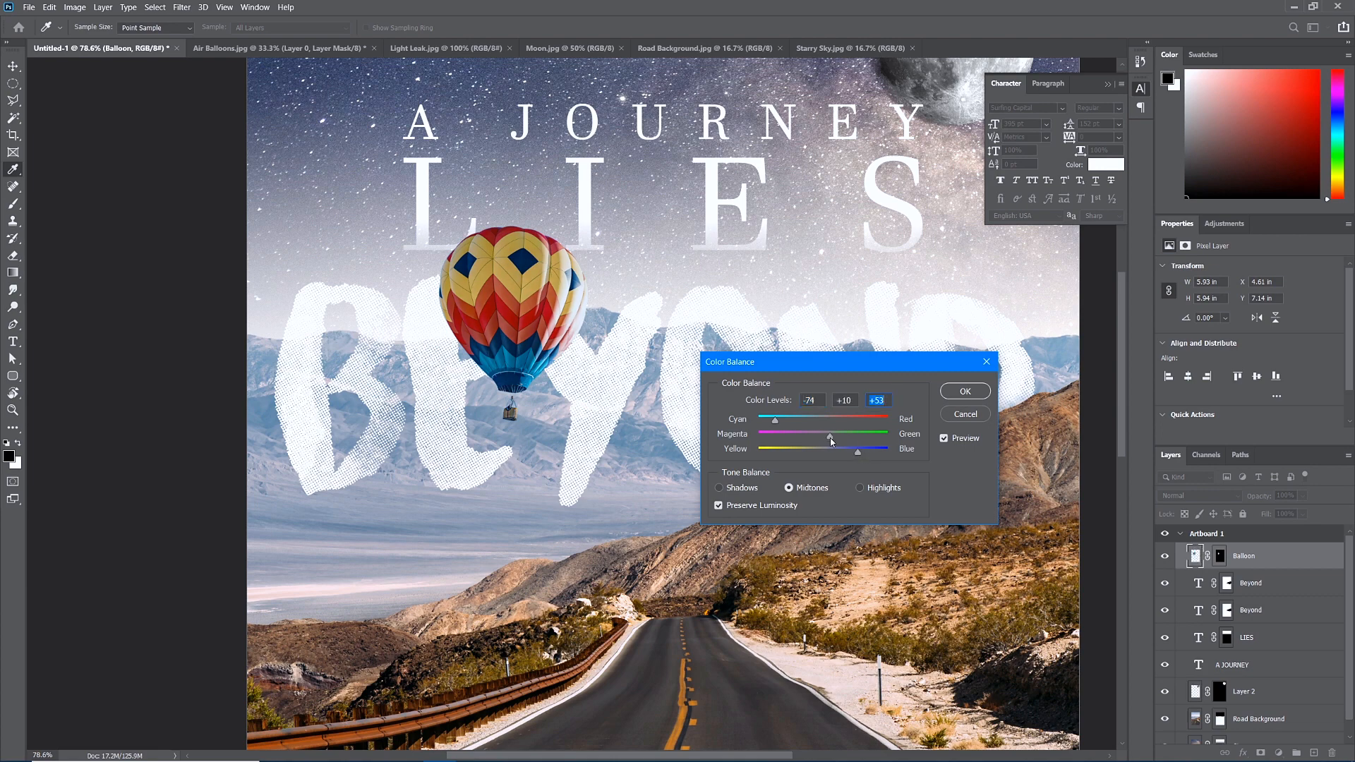
drag(835, 362, 974, 374)
key(alt)
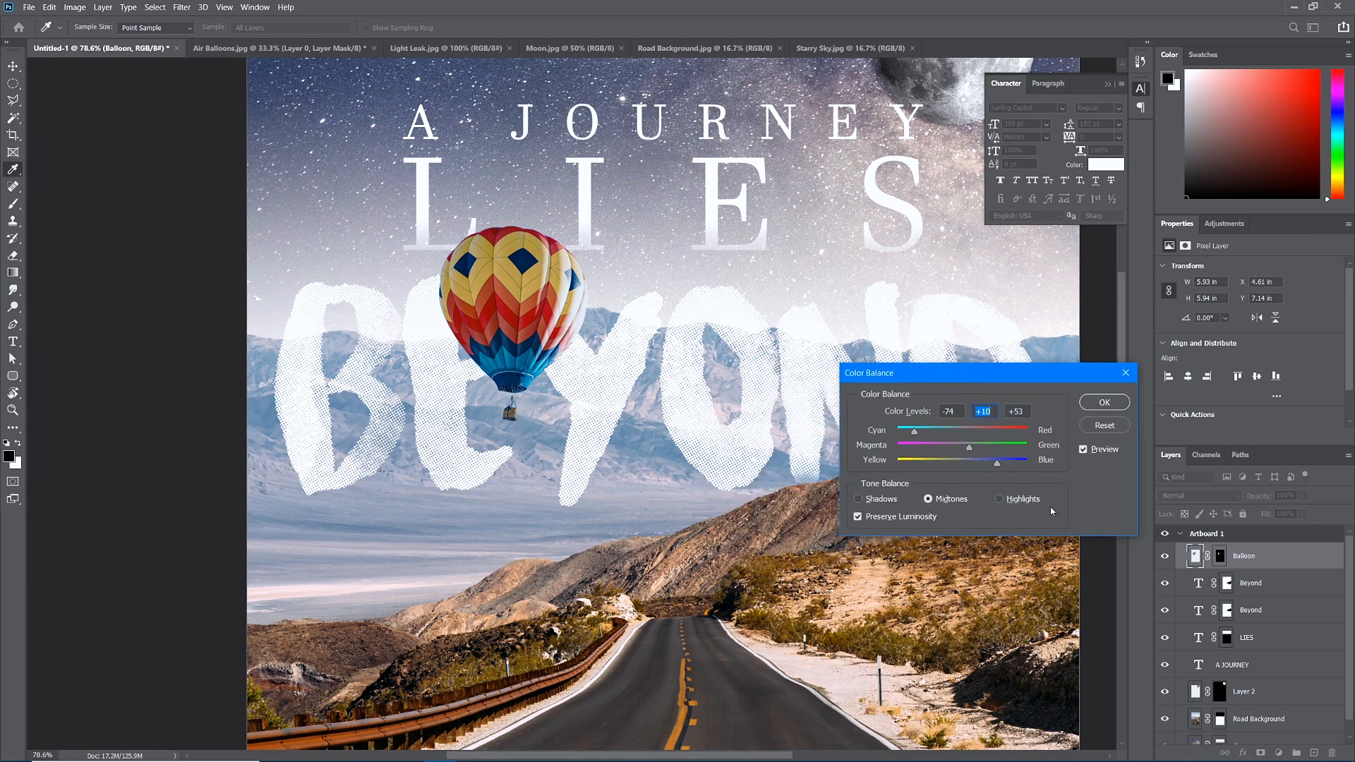
click(1084, 450)
click(1084, 449)
click(1084, 450)
click(1084, 450)
click(1084, 450)
Set the balloon's shadows to -13, 0, +23 and apply the Color Balance.
click(859, 499)
drag(966, 437, 978, 466)
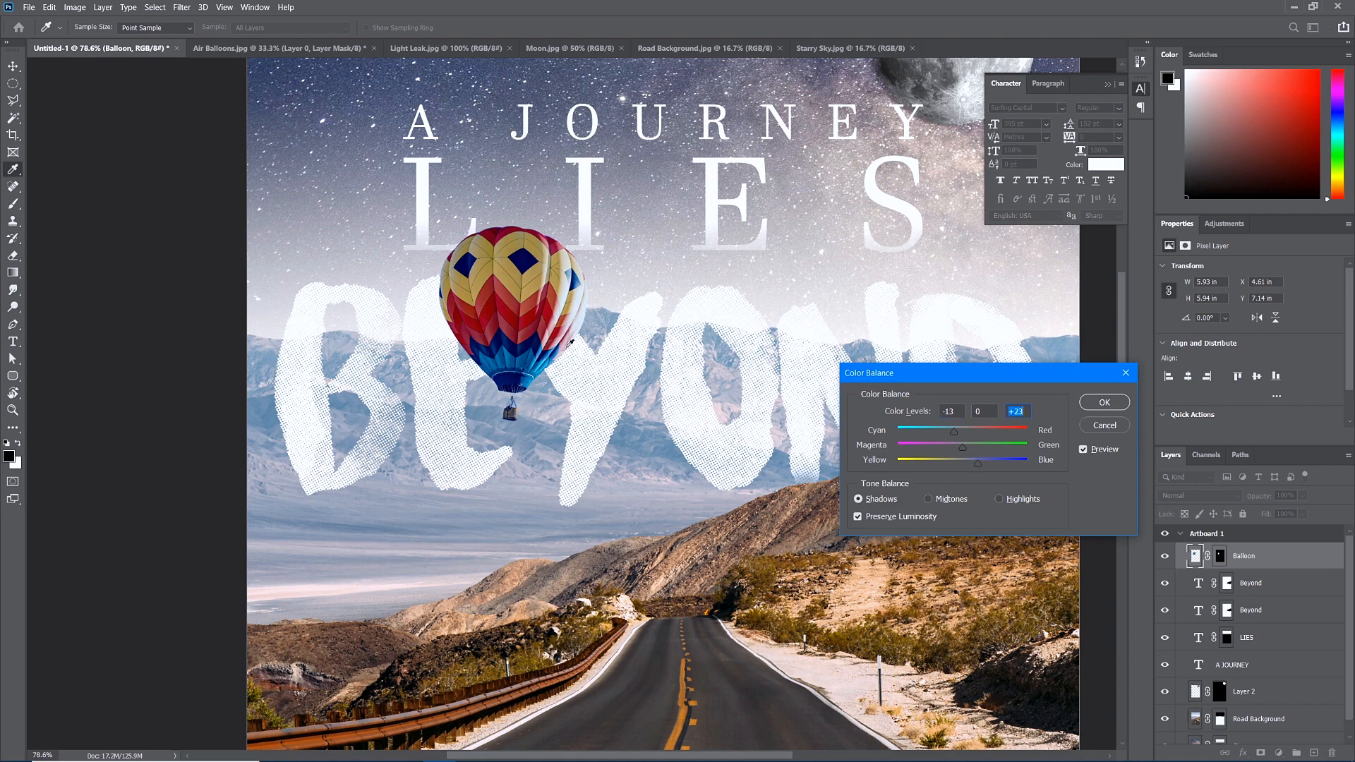
click(1105, 404)
click(1105, 404)
key(m)
scroll(697, 459, down, 3)
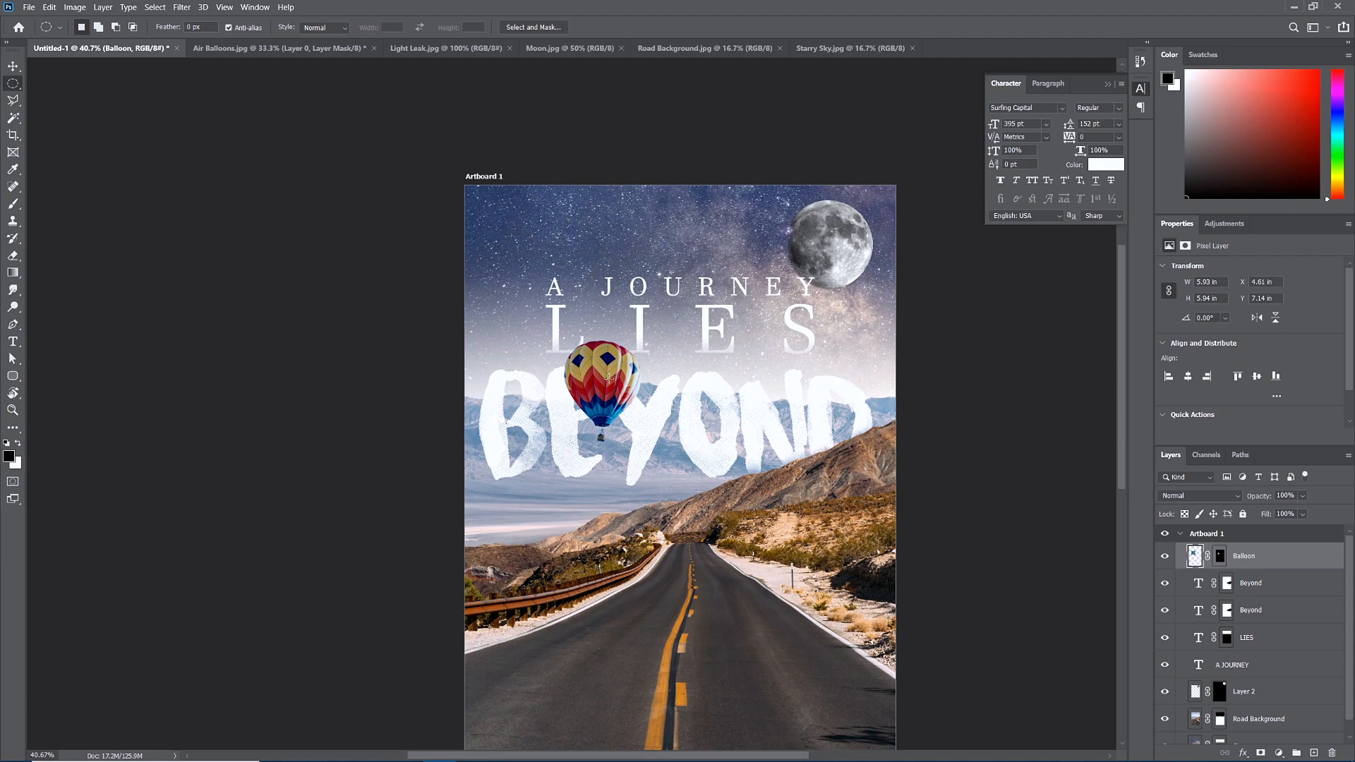
Open Gaussian Blur on the balloon and try radius values, settling at 0.5 pixels.
scroll(609, 377, up, 5)
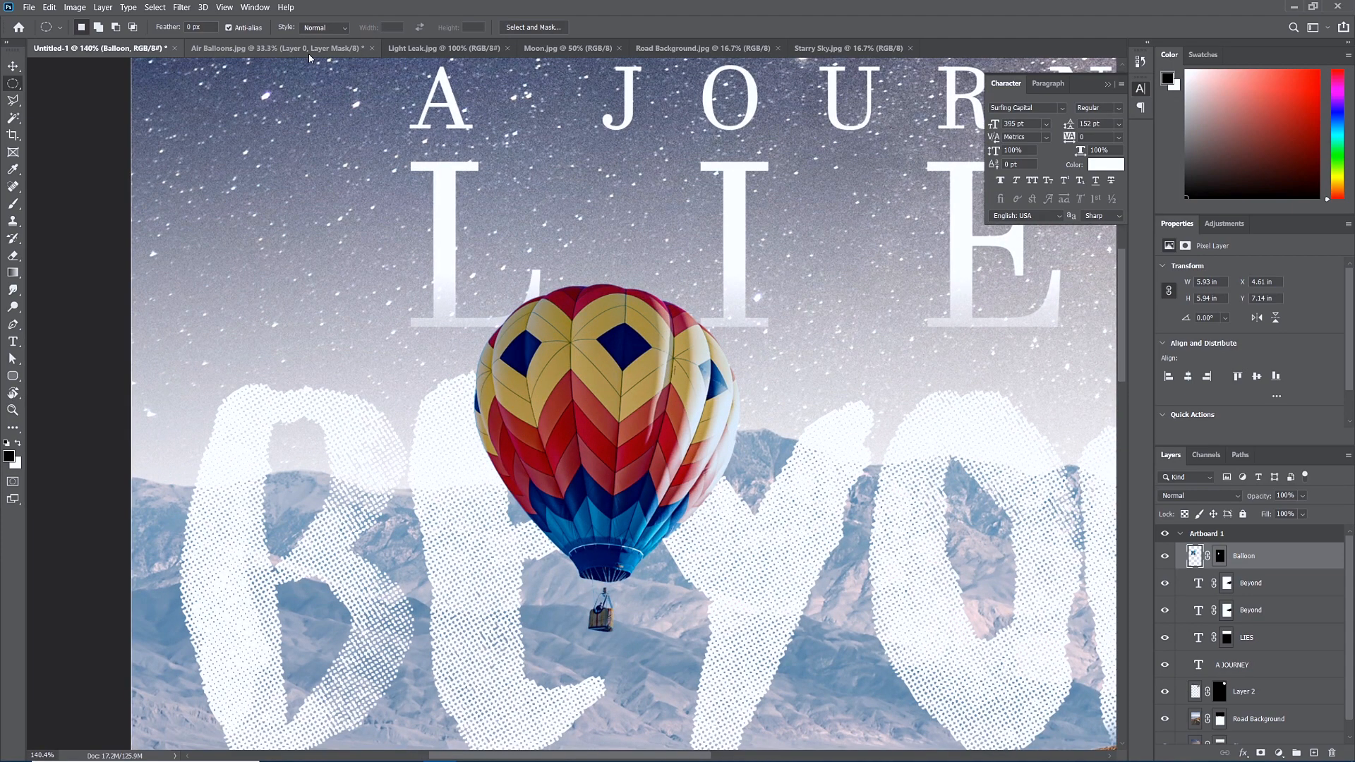
scroll(767, 461, down, 2)
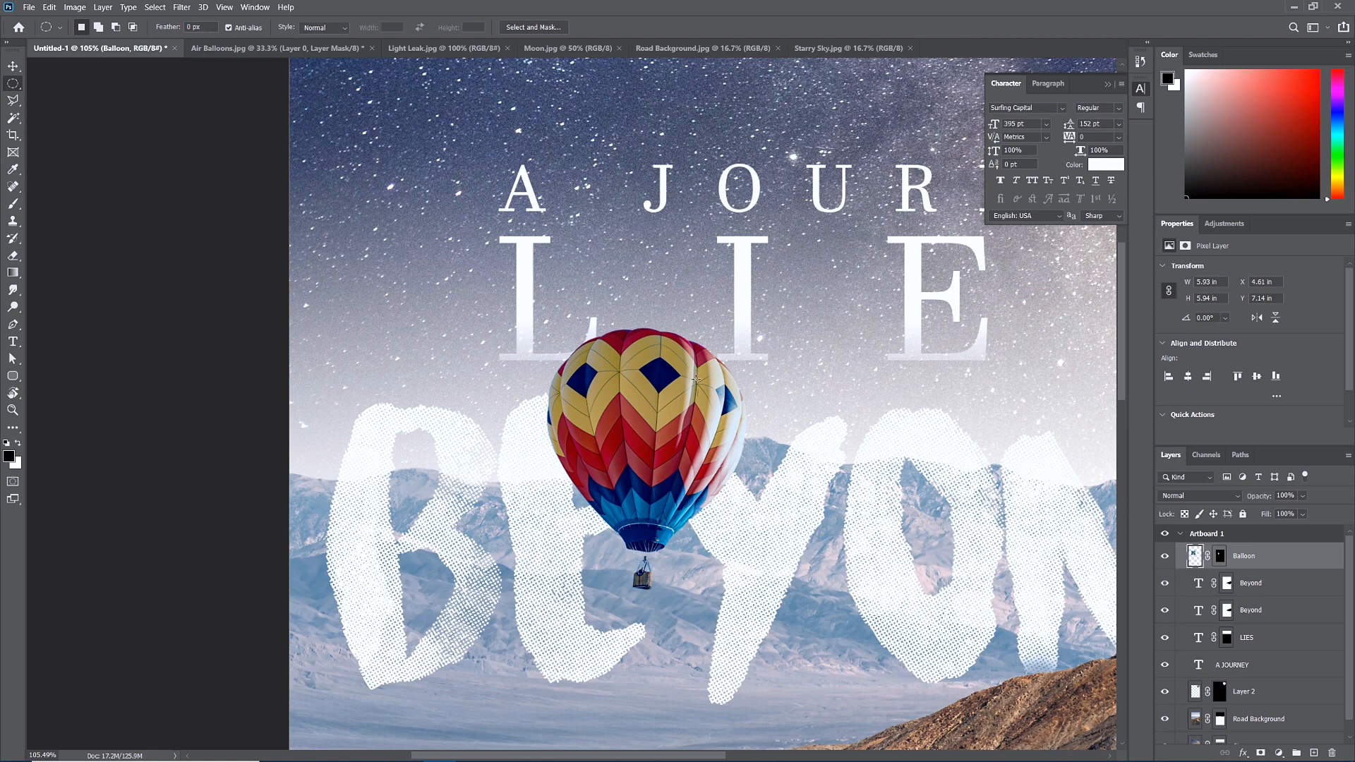
scroll(695, 381, down, 2)
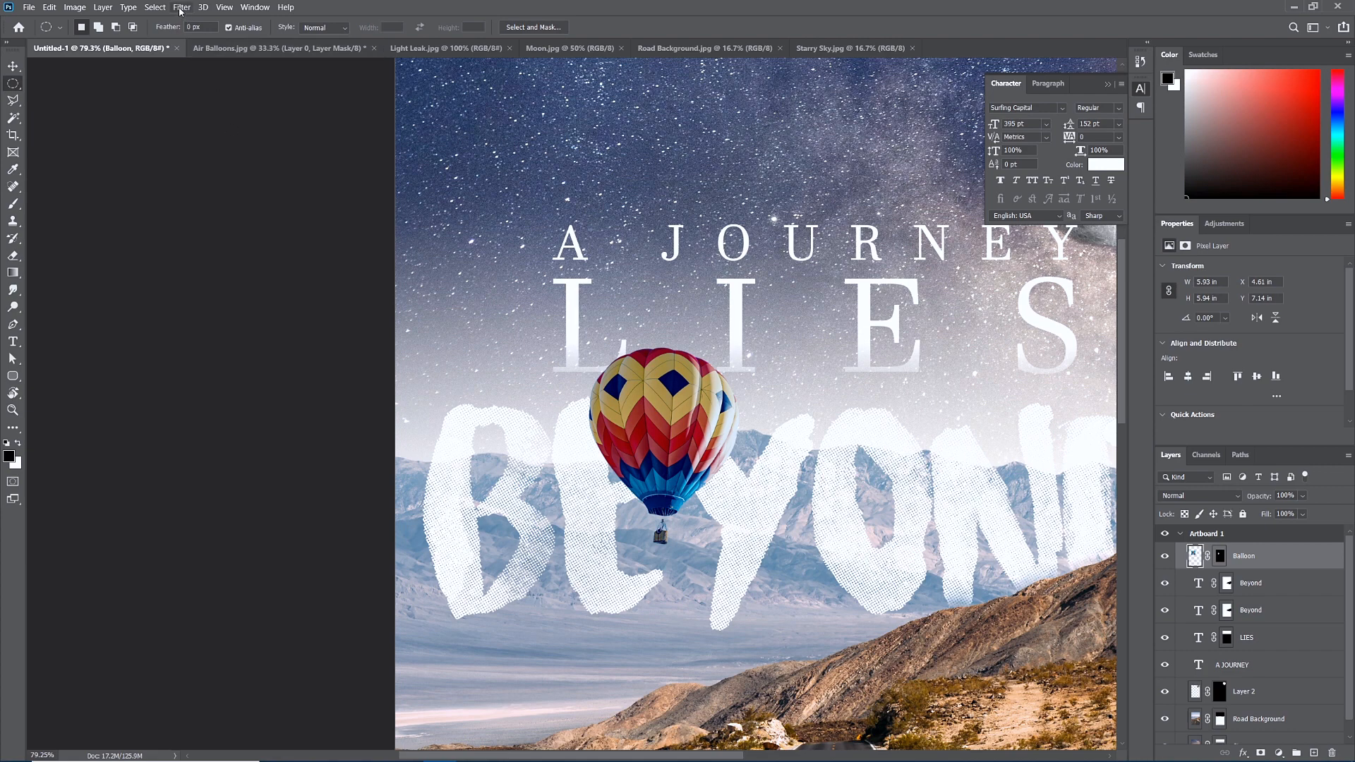
click(181, 8)
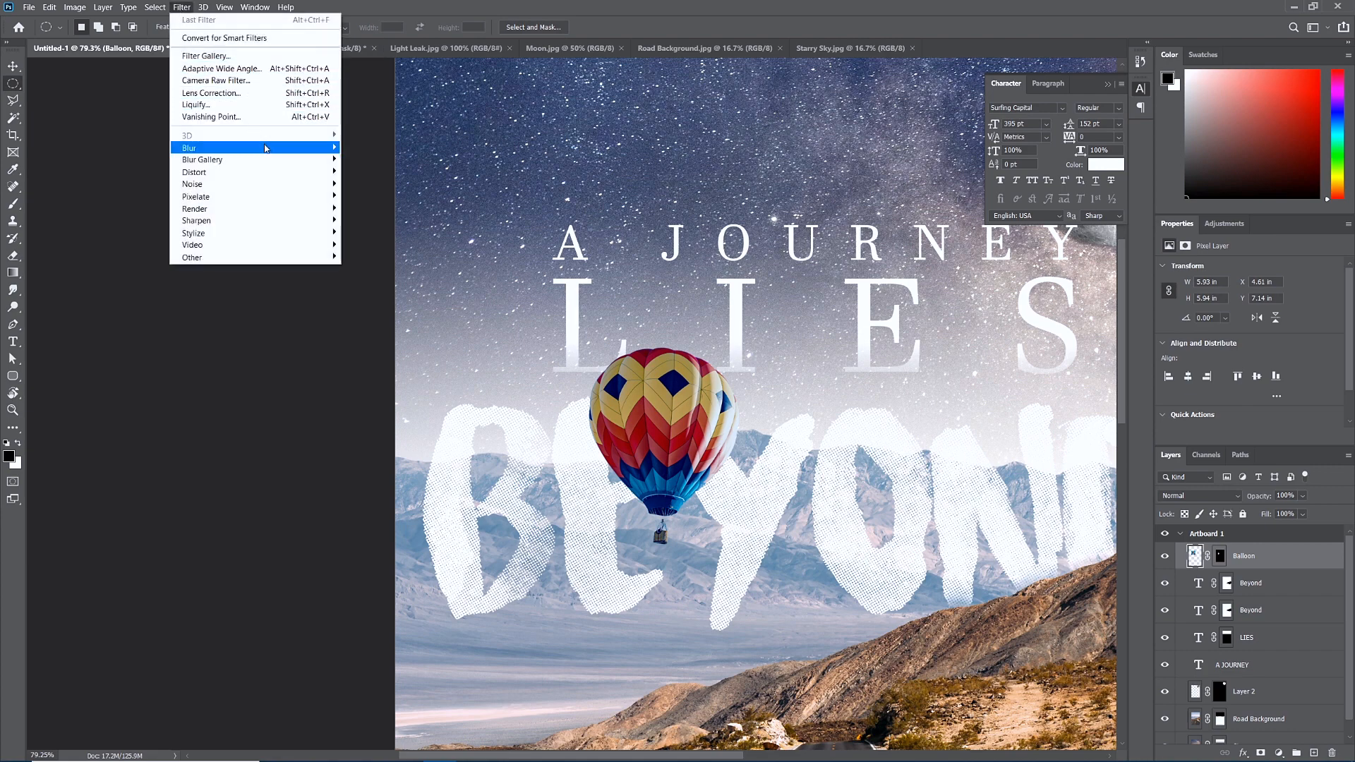
mouse_move(270, 149)
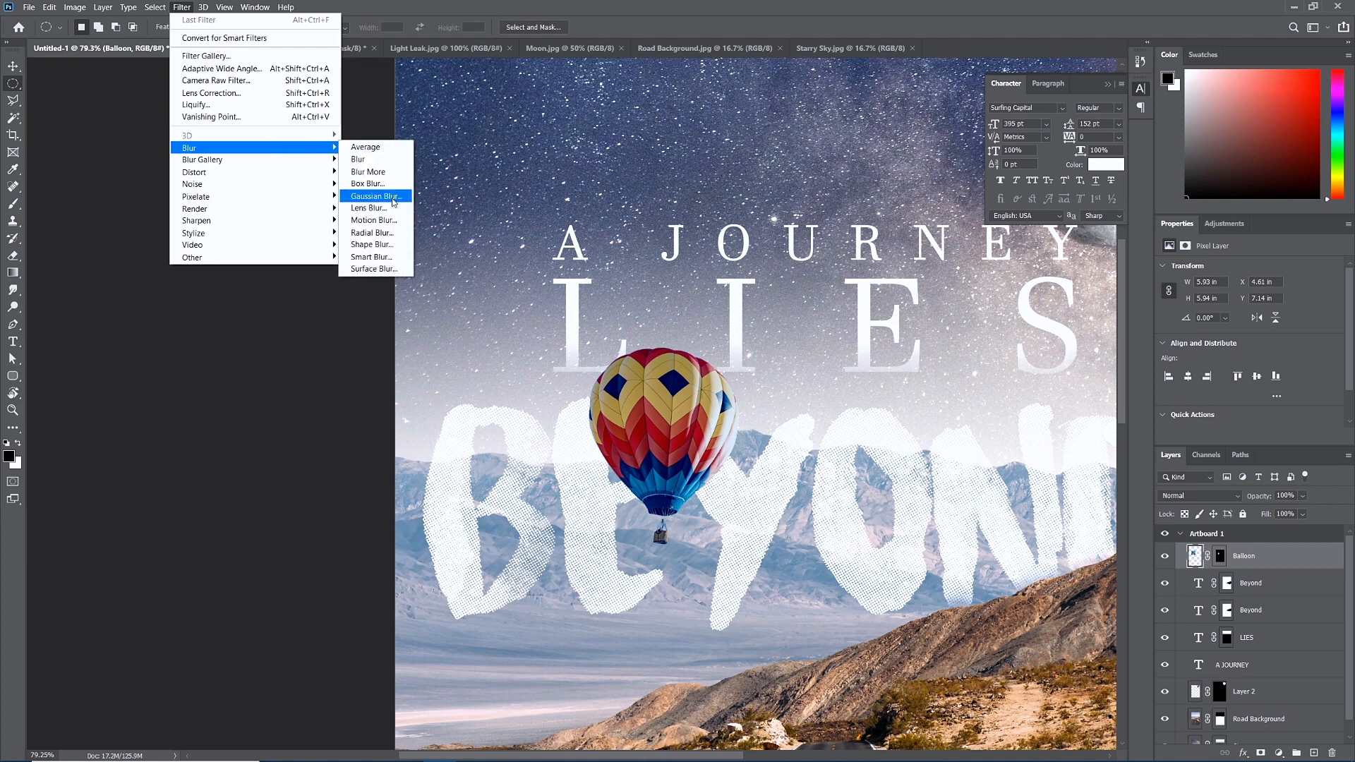
click(393, 201)
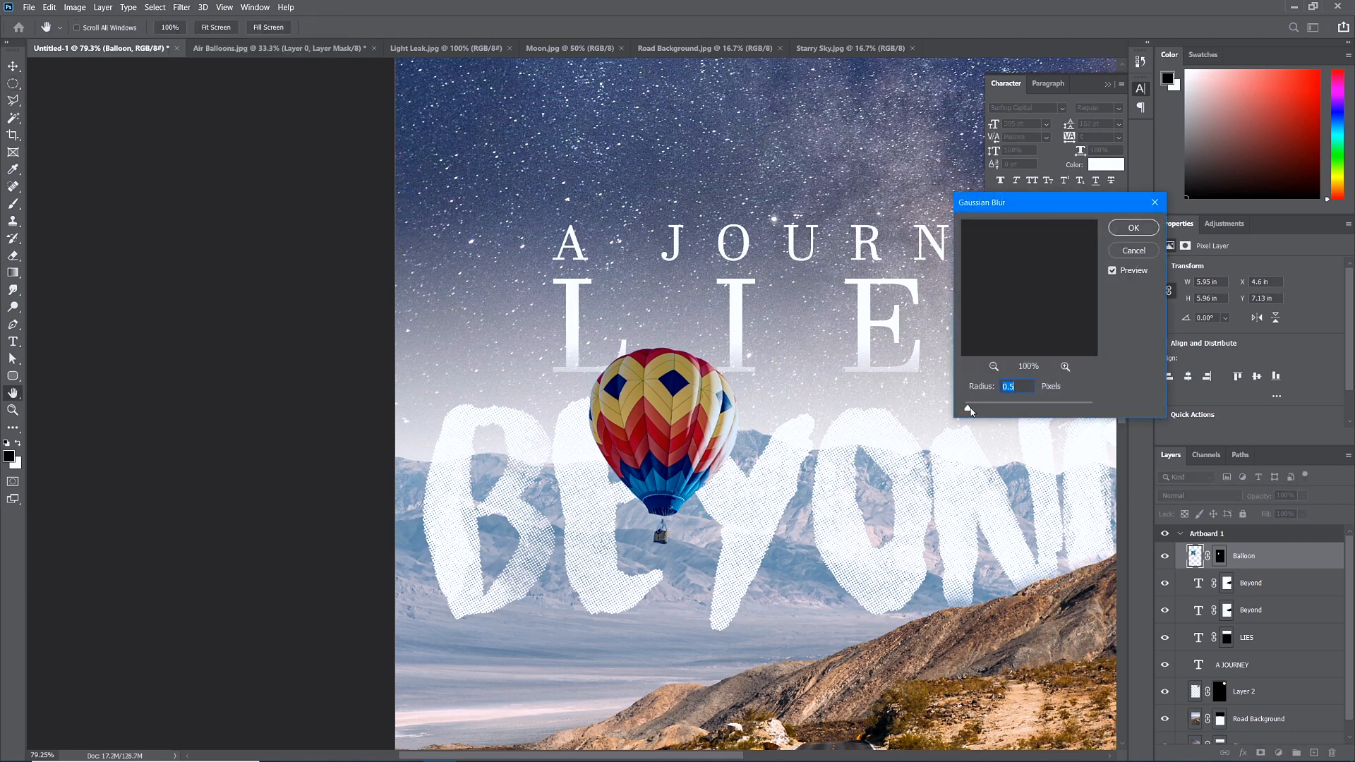
drag(968, 408, 1020, 412)
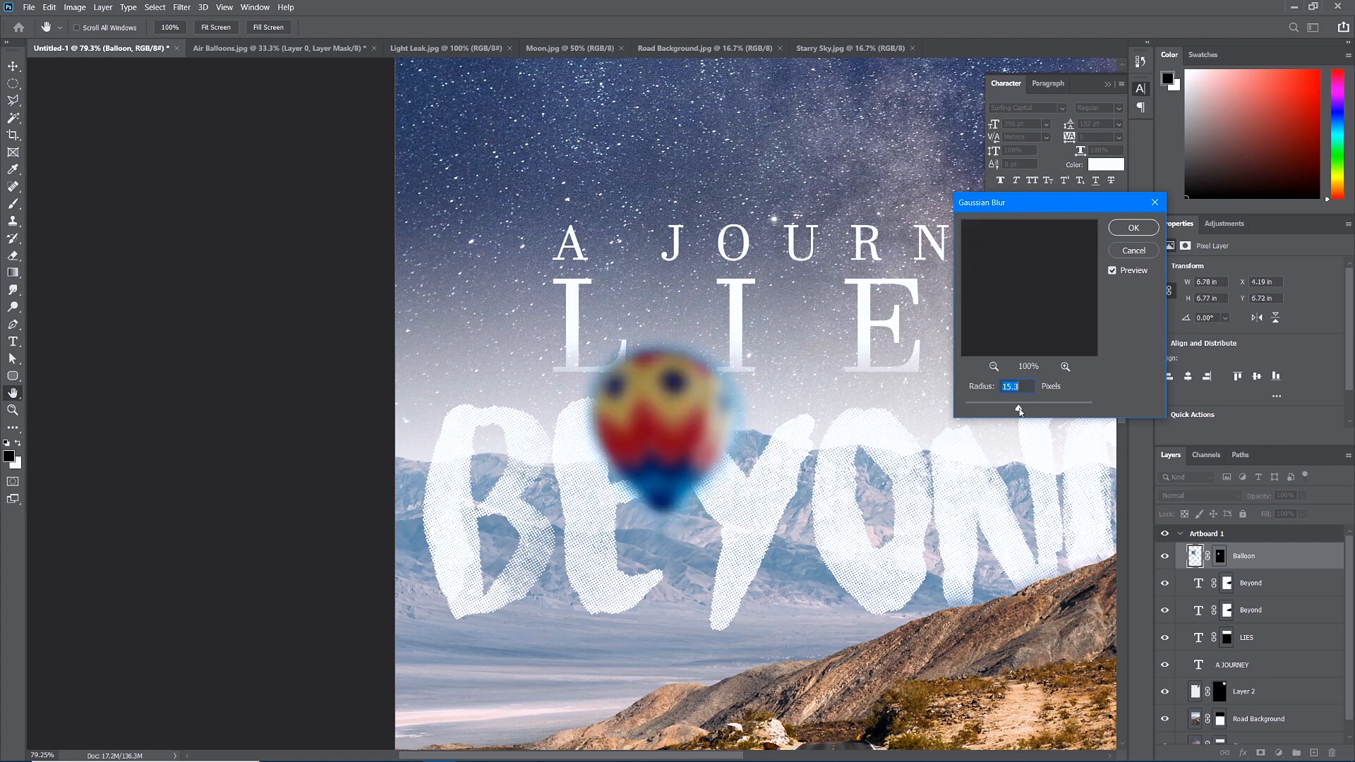
drag(1019, 412, 989, 411)
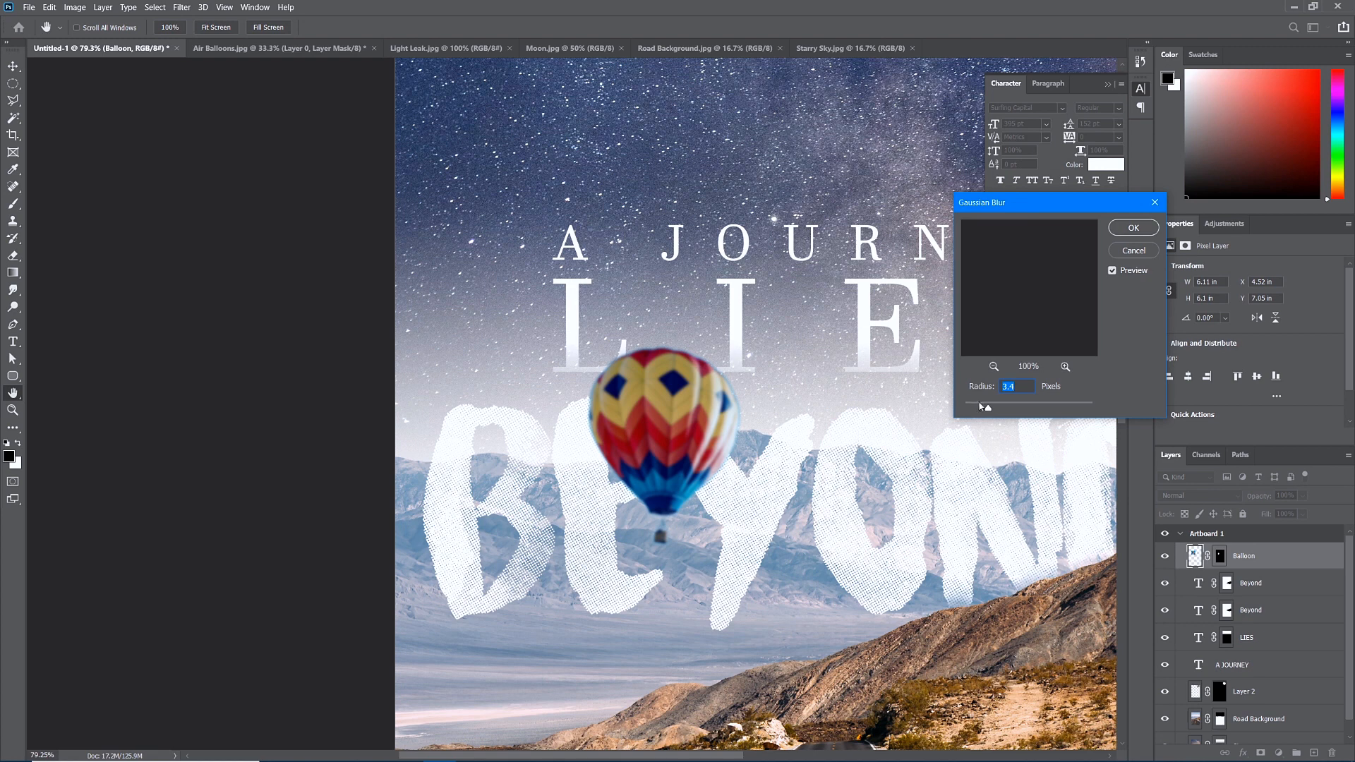
drag(982, 407, 965, 408)
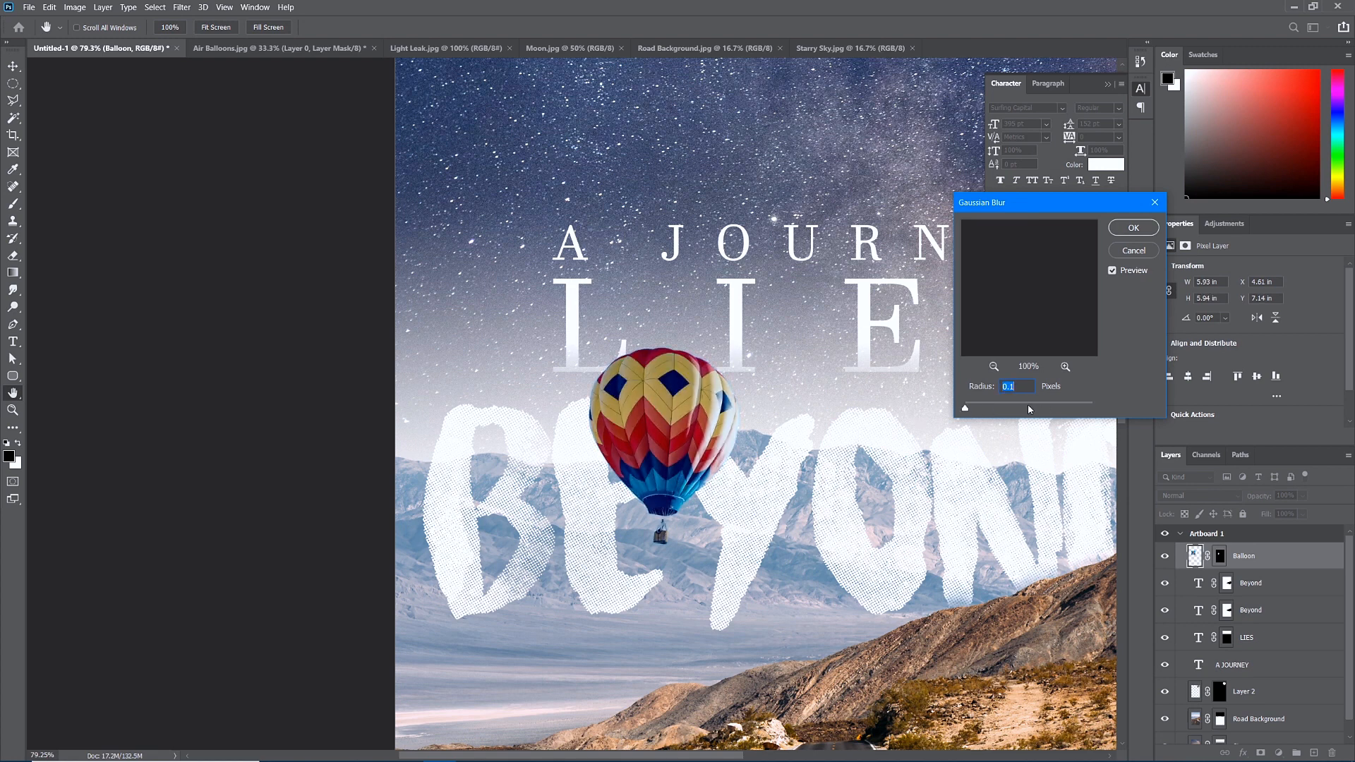
text(.5)
key(Tab)
Compare the blur preview, then raise the radius to 0.7 pixels and apply it.
click(1114, 272)
click(1114, 271)
click(1114, 272)
click(1114, 271)
key(Tab)
text(.7)
key(Tab)
click(1134, 228)
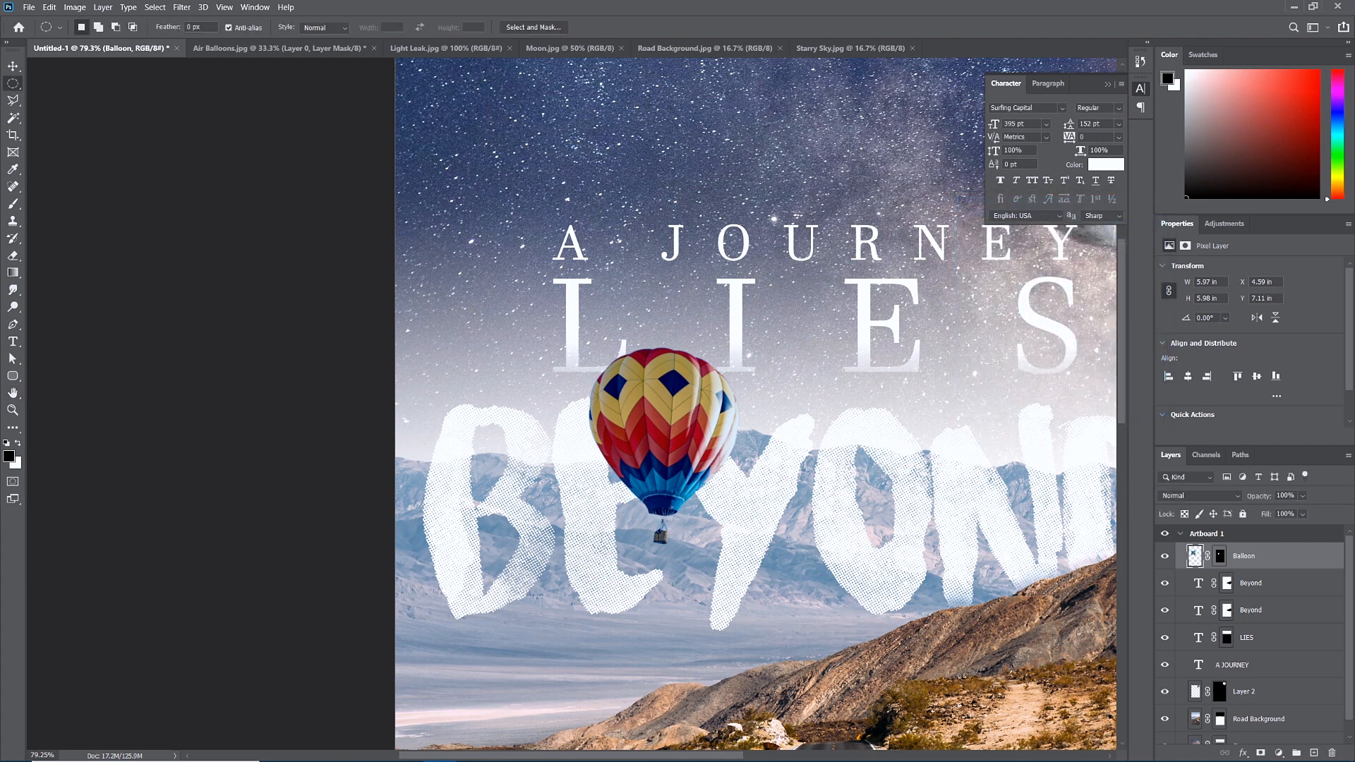
With the Brush tool, toggle both Beyond layers to compare, then target the upper Beyond mask.
scroll(859, 470, down, 3)
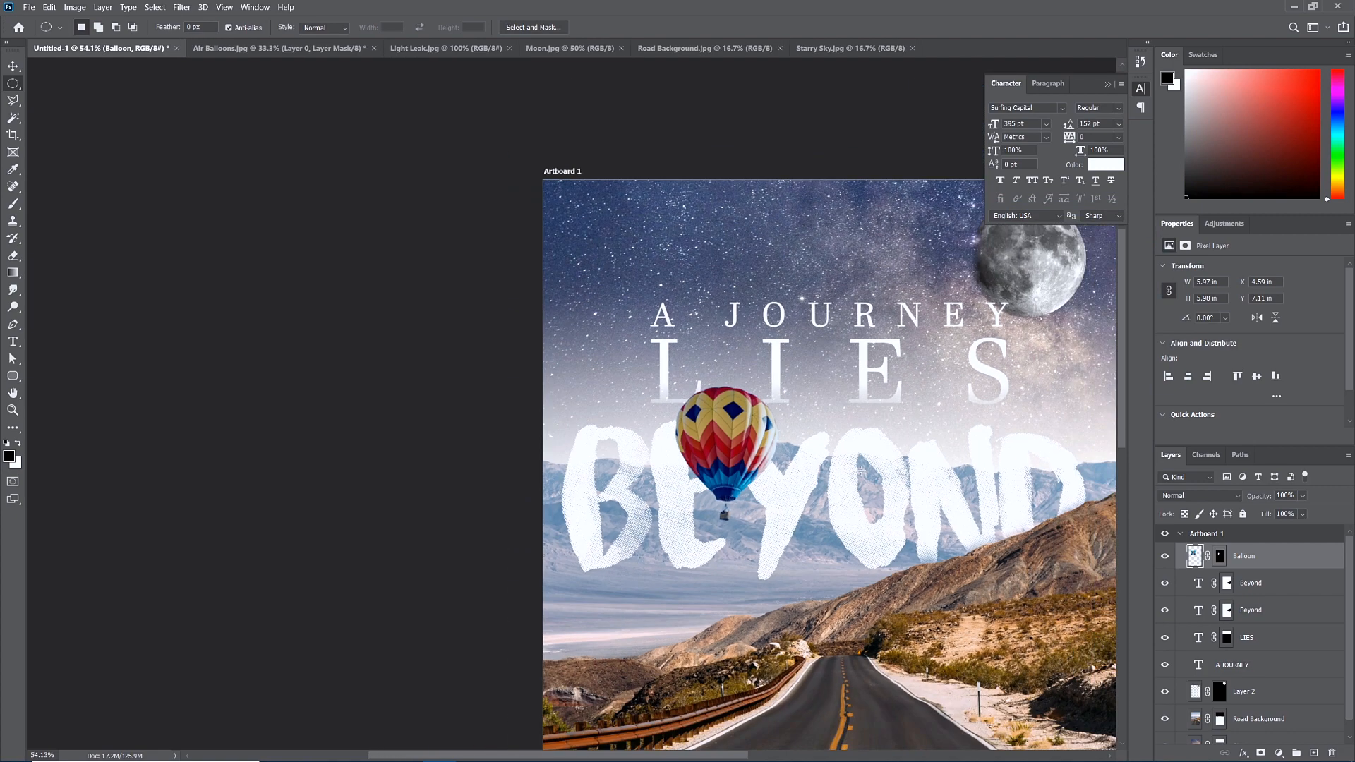
drag(896, 526, 703, 420)
scroll(703, 420, down, 1)
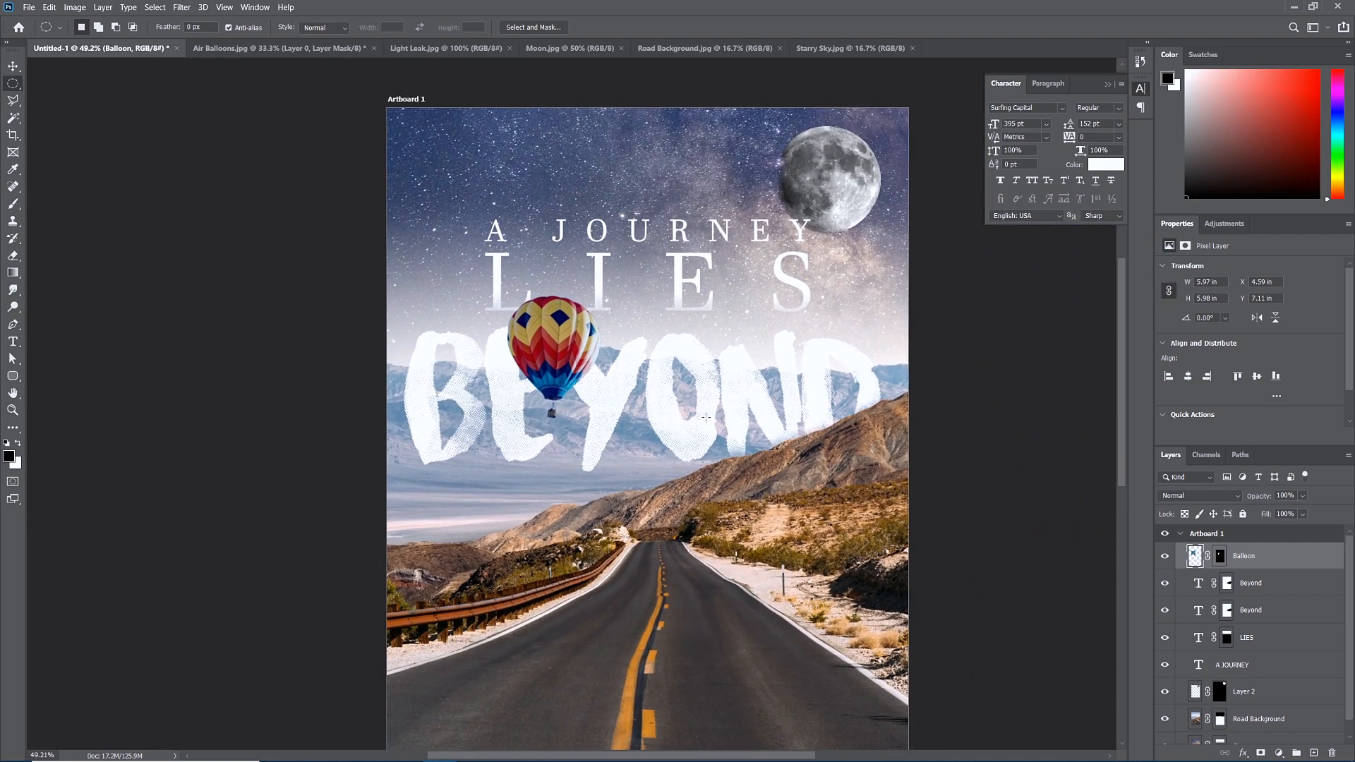
scroll(509, 332, up, 6)
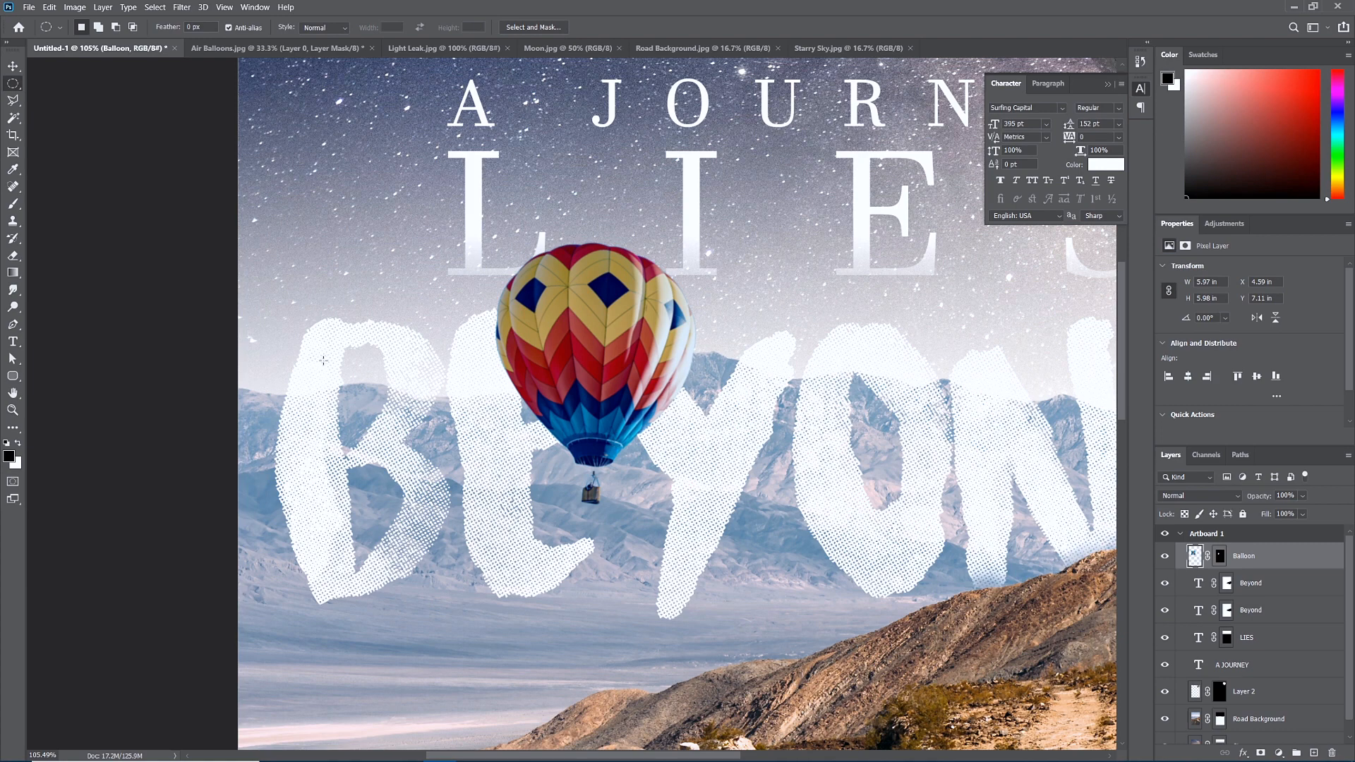
click(14, 205)
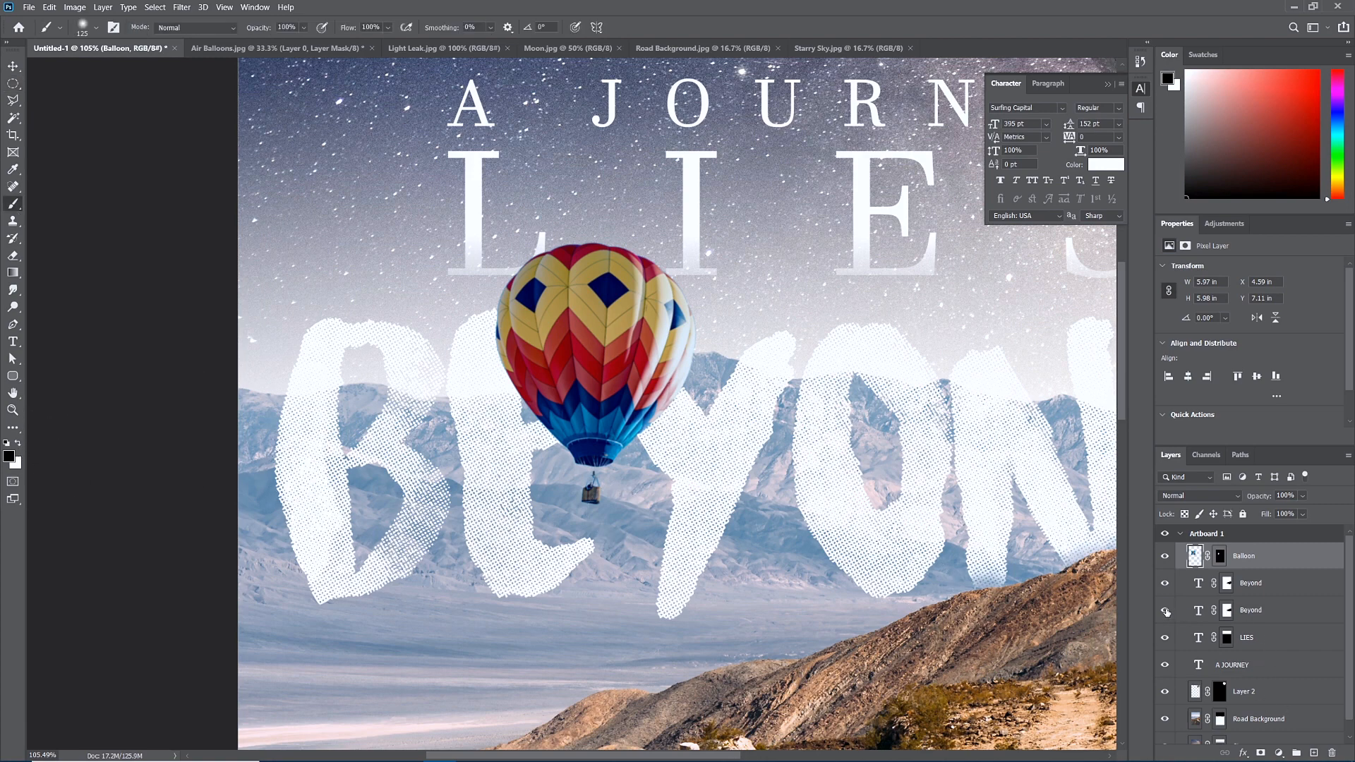
click(1166, 611)
click(1166, 585)
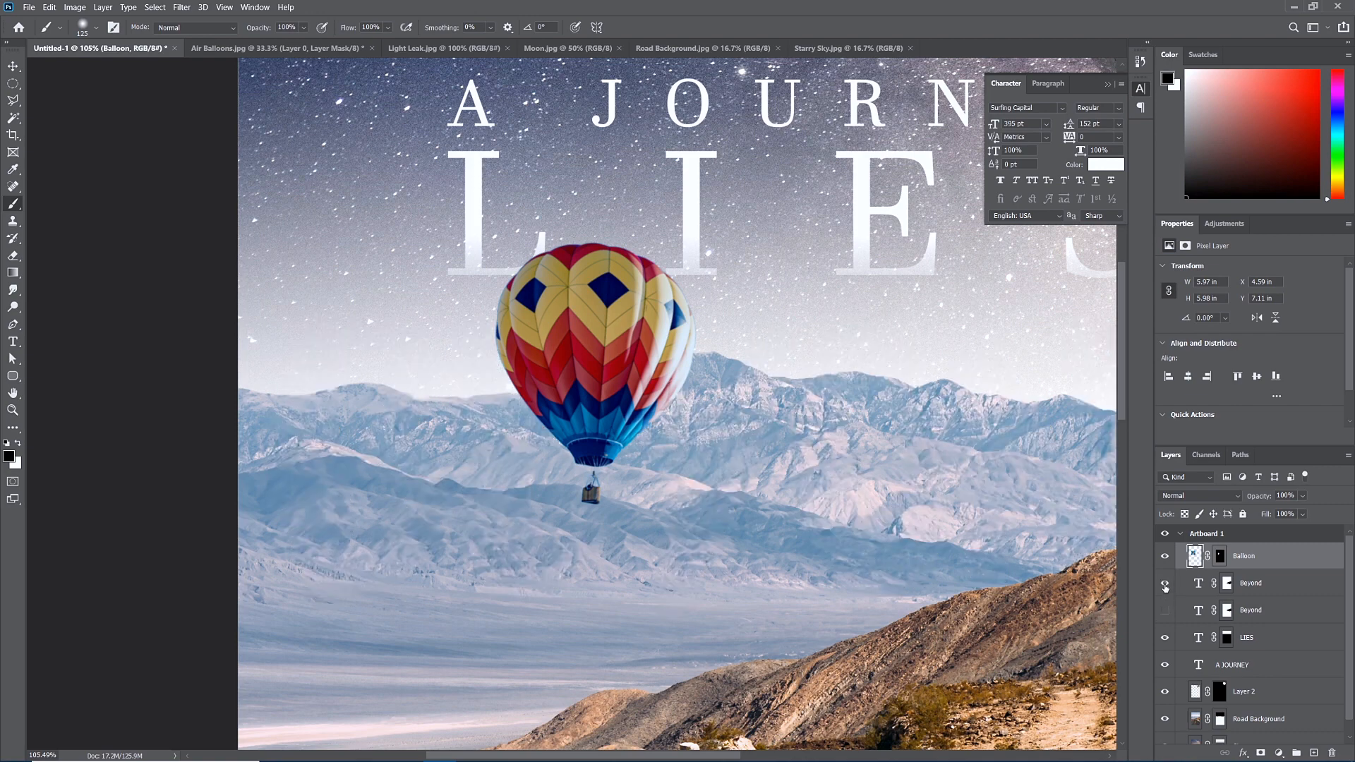
click(1166, 585)
click(1166, 612)
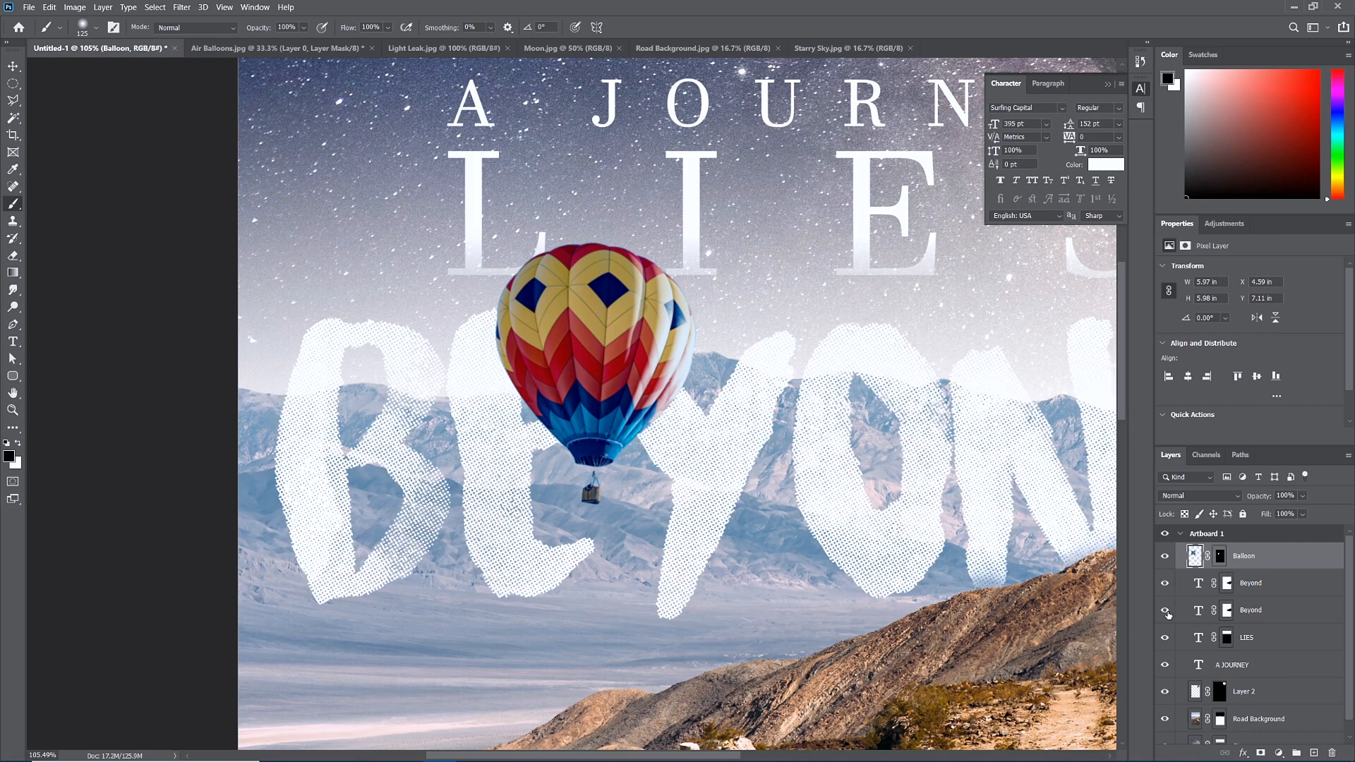
click(1227, 584)
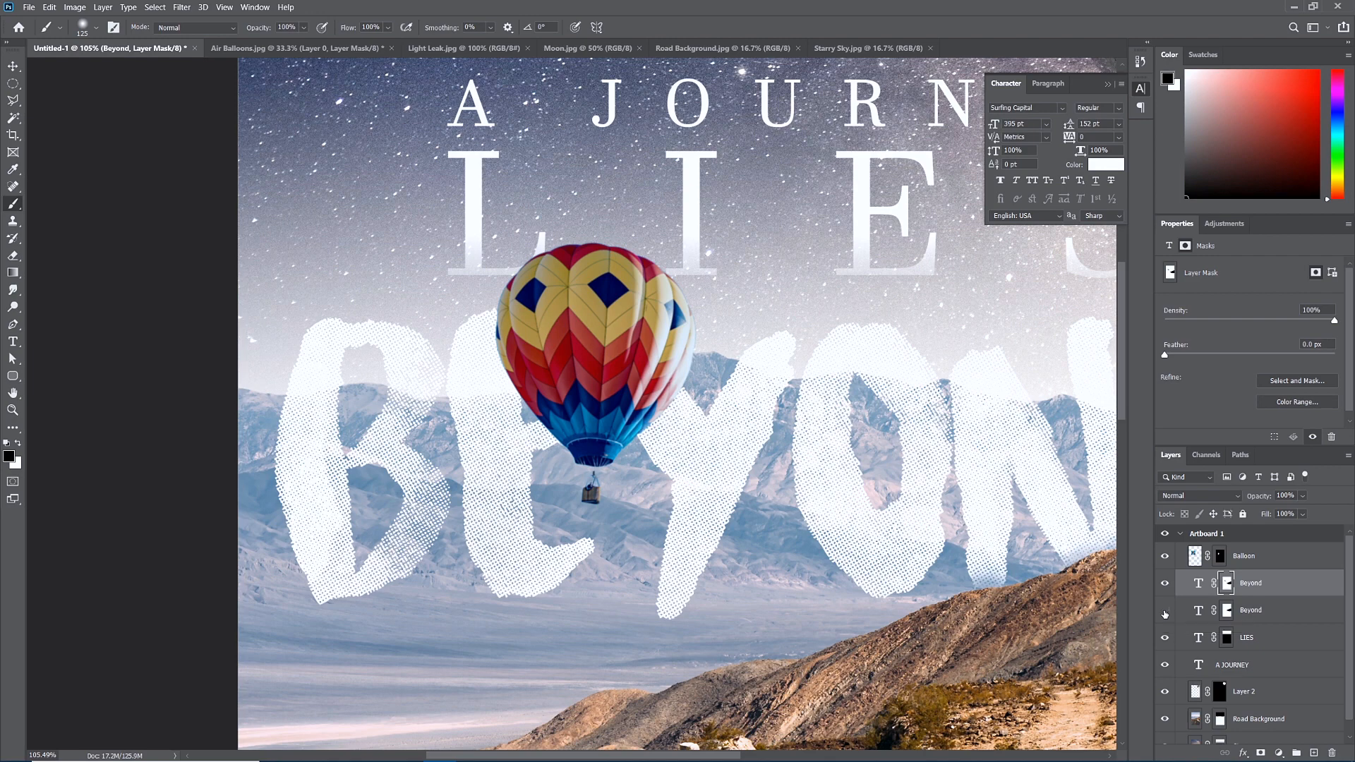
Toggle the lower Beyond layer to compare, then select its layer mask.
click(1166, 614)
click(1166, 614)
click(1166, 614)
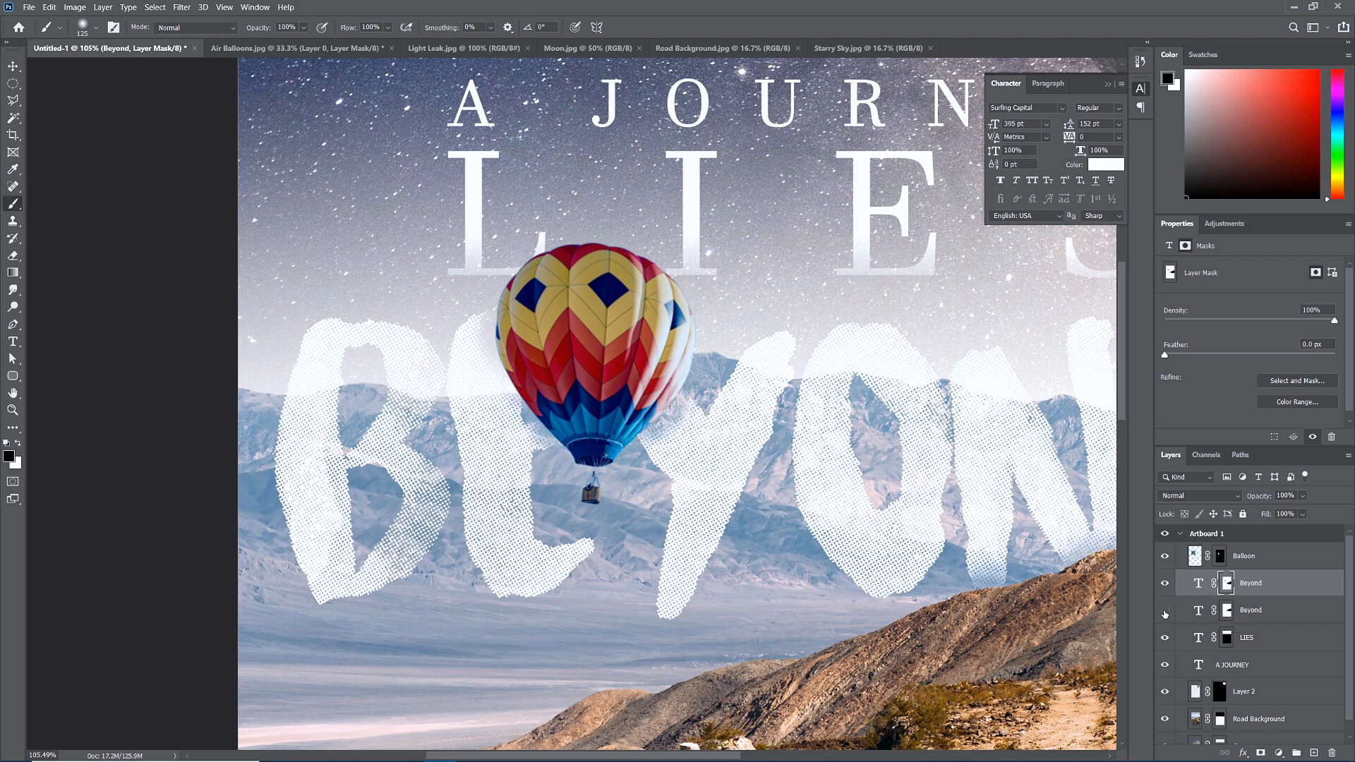
click(1166, 612)
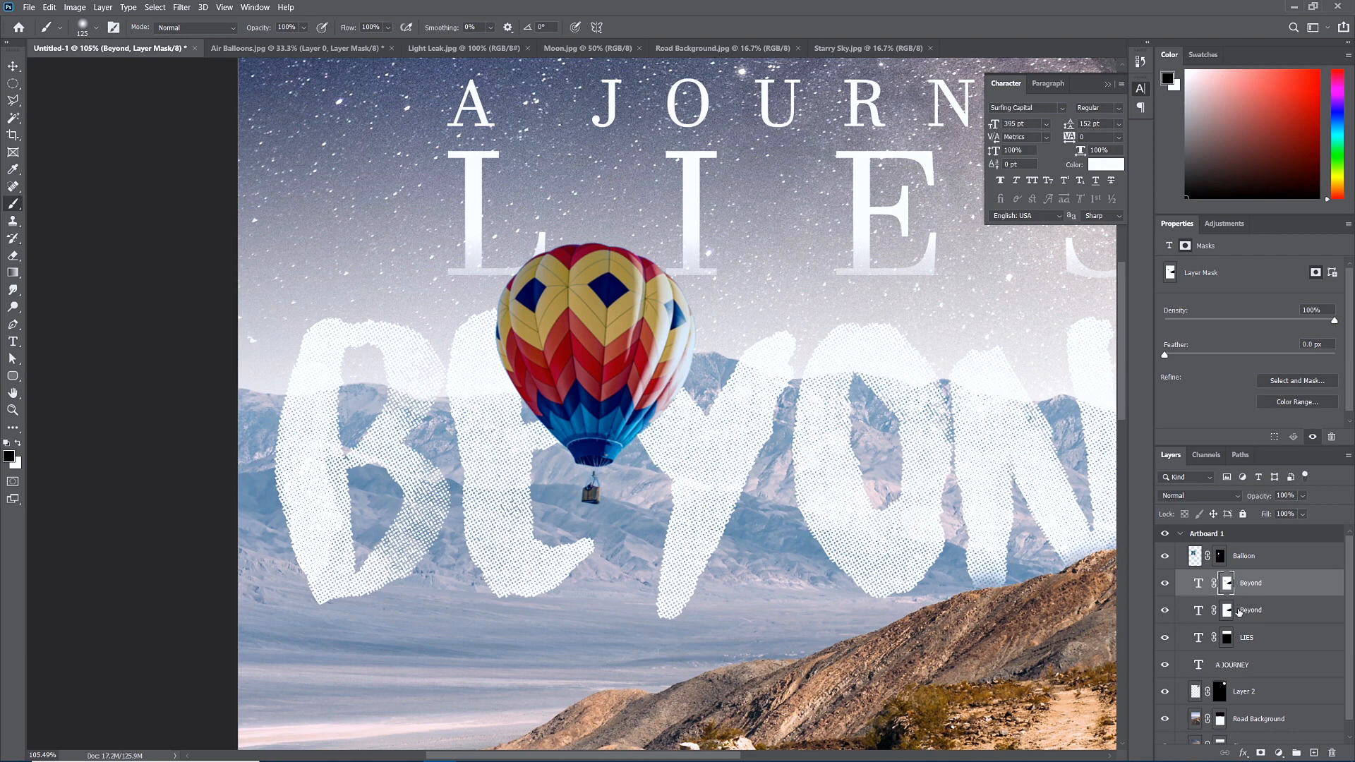
click(1227, 610)
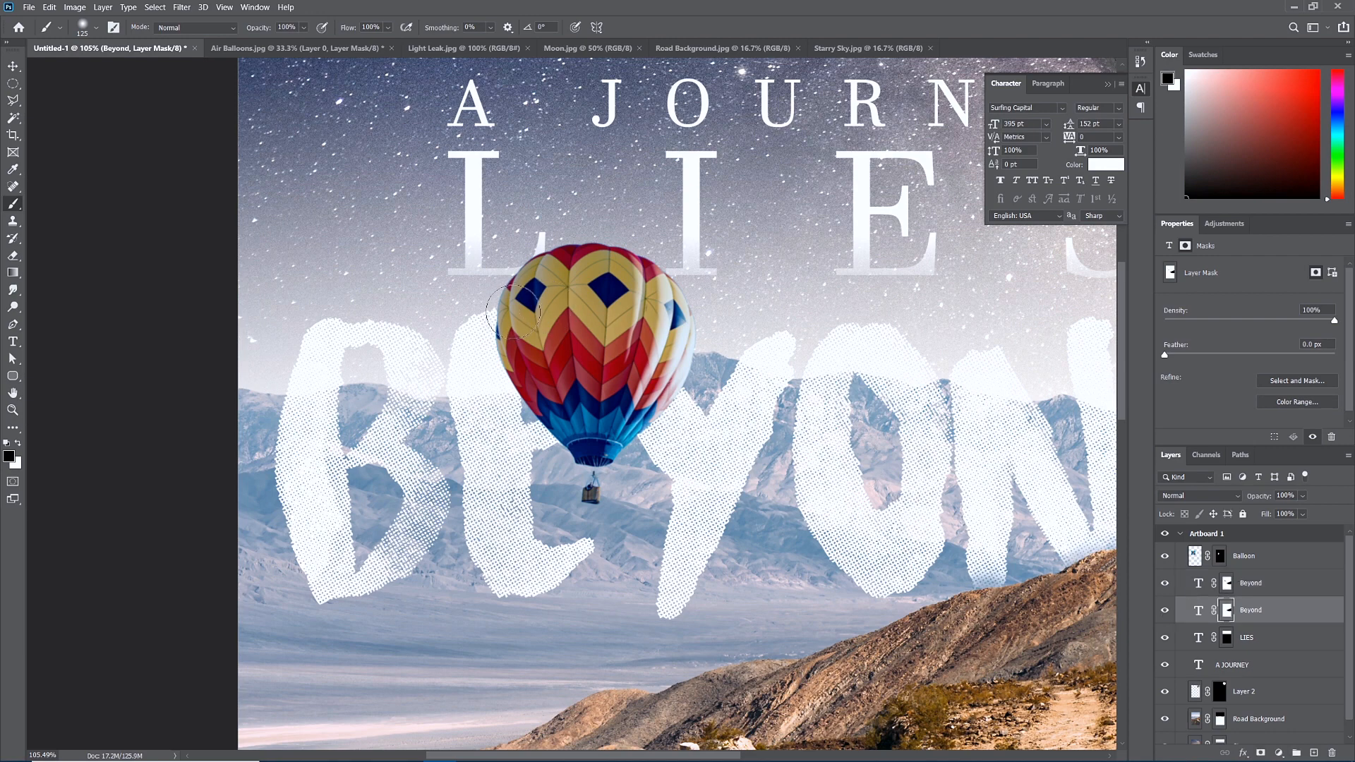
Paint the mask along the balloon's left edge with a 175 brush, then make white the foreground.
key(bracketright)
key(bracketright)
mouse_move(520, 320)
mouse_down()
mouse_move(551, 409)
mouse_move(667, 410)
mouse_move(628, 374)
mouse_move(699, 381)
mouse_move(703, 356)
mouse_up()
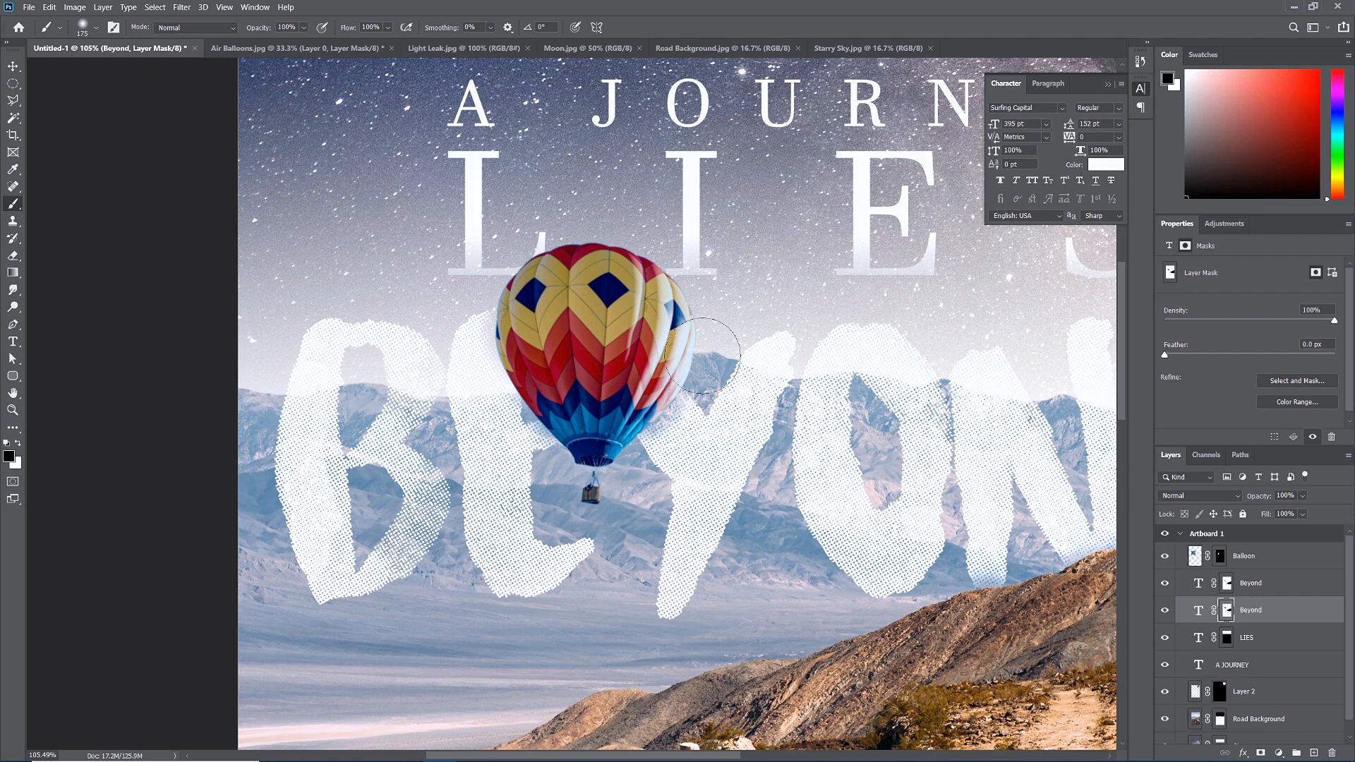
scroll(702, 355, down, 5)
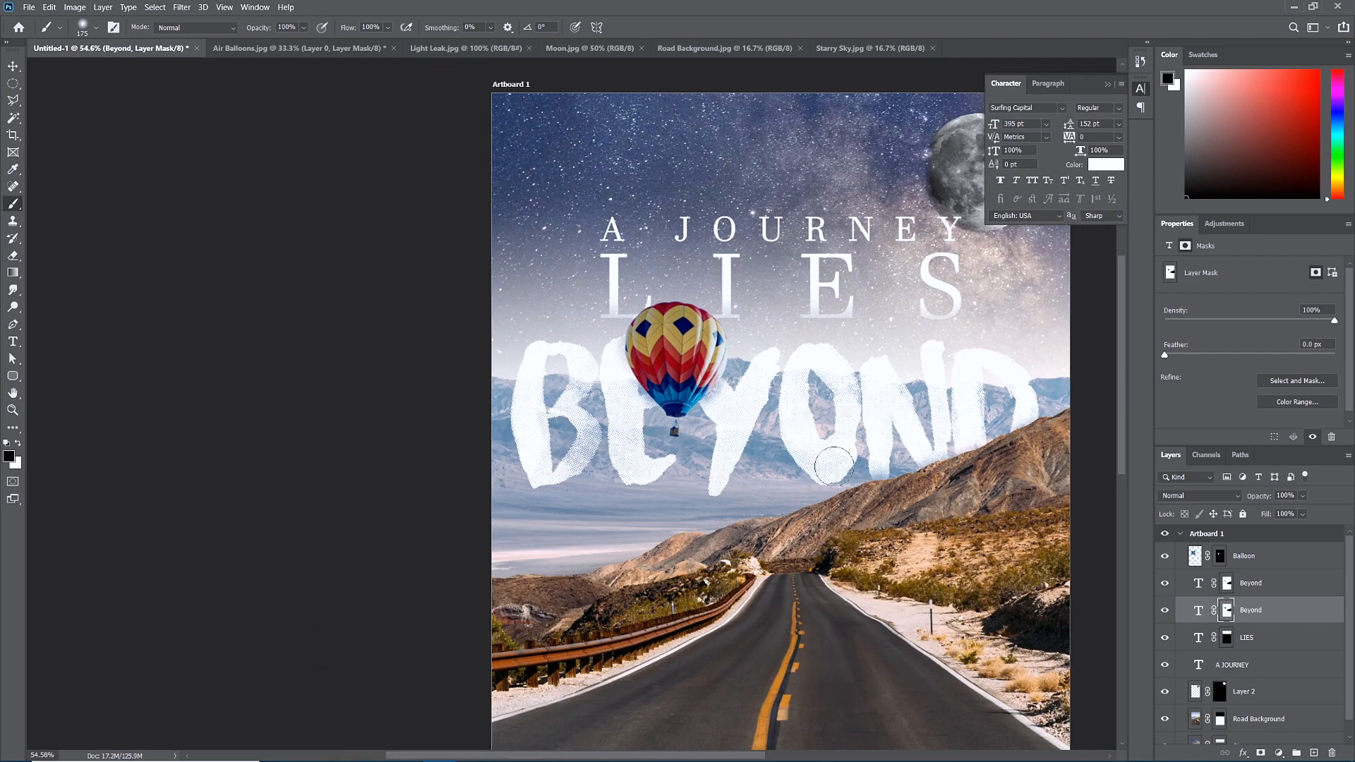
key(x)
scroll(826, 508, down, 5)
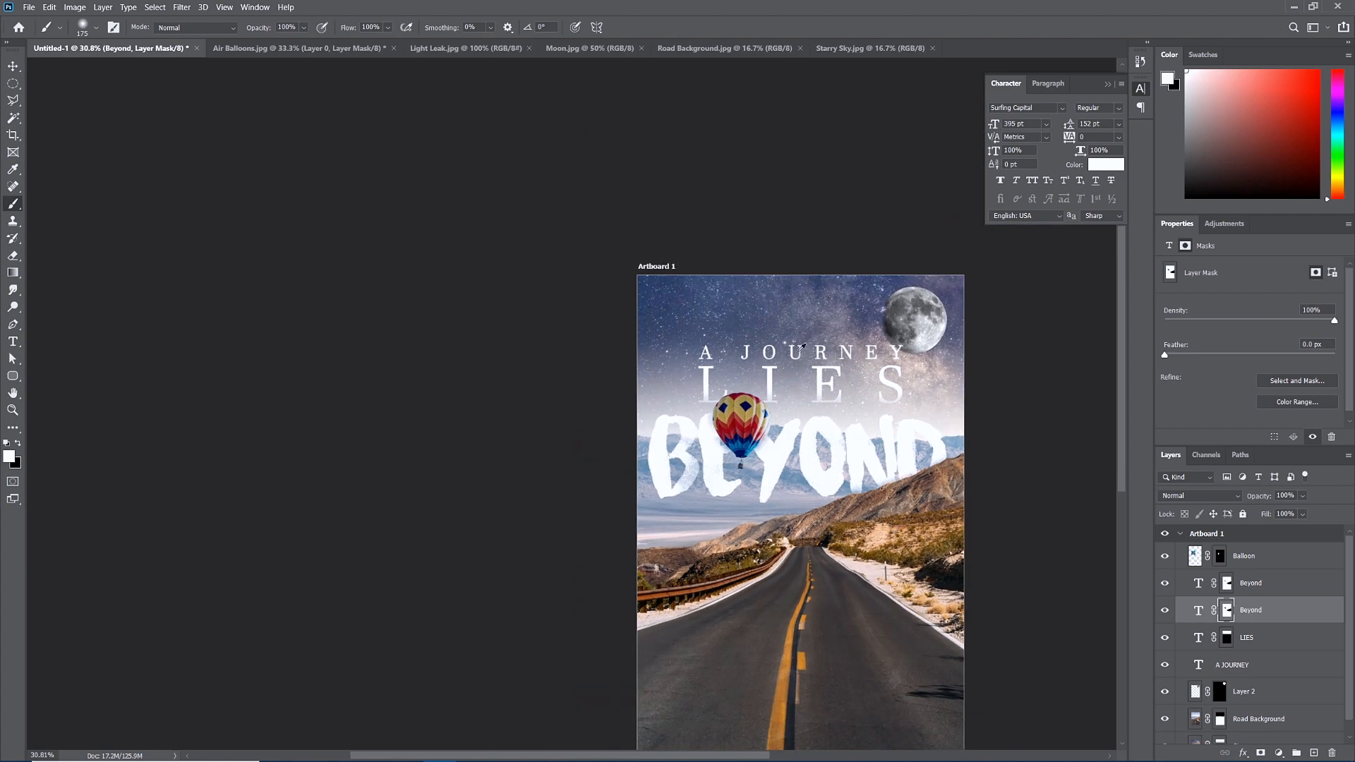
scroll(782, 372, up, 5)
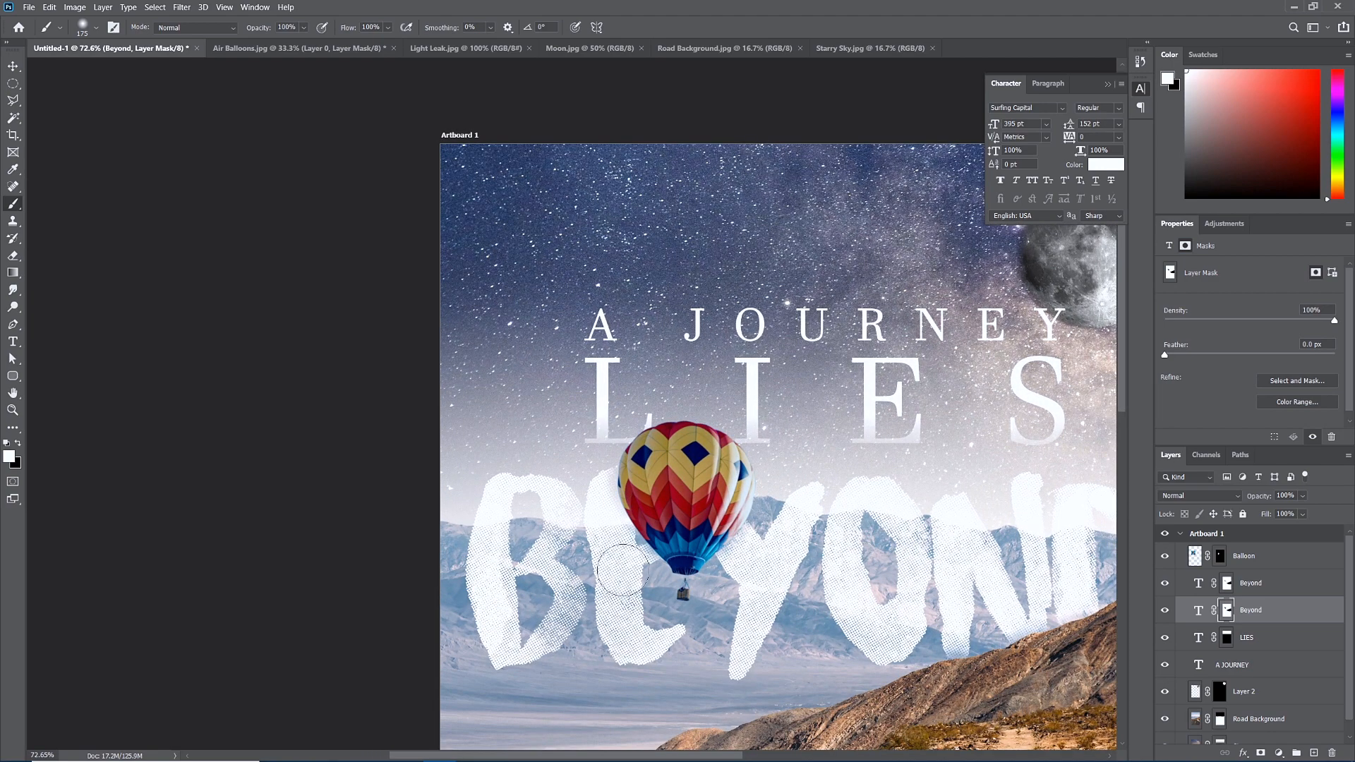
scroll(804, 507, down, 2)
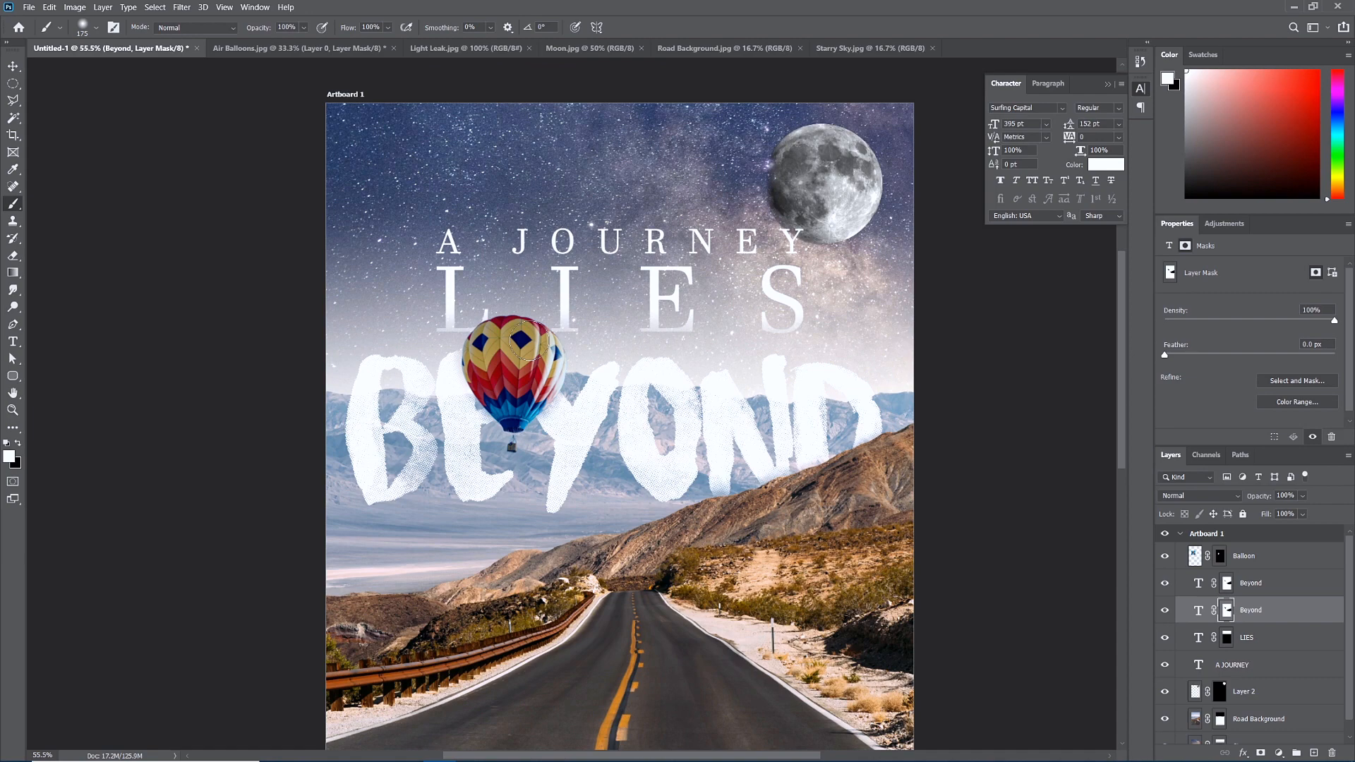
scroll(452, 327, up, 3)
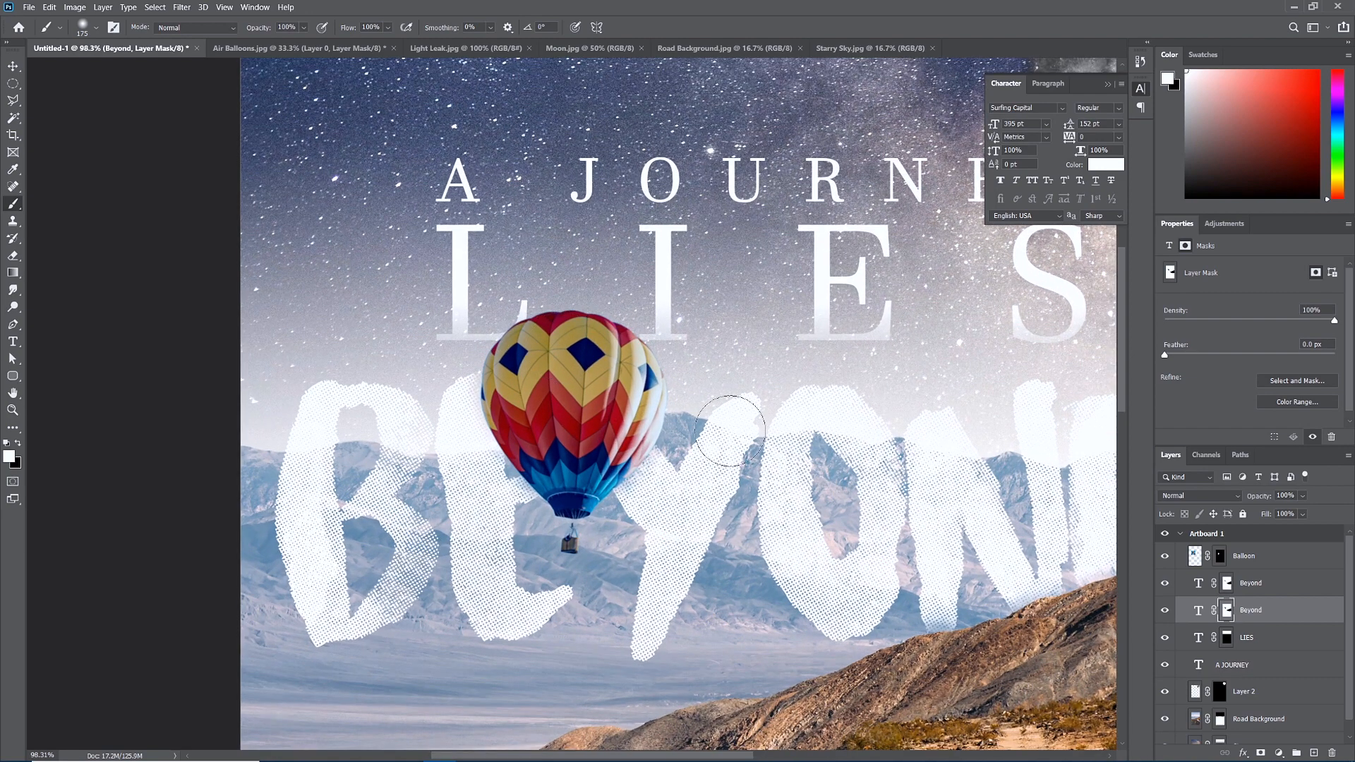
On the LIES layer mask, paint black over the L's serif where it overlaps the balloon.
click(1228, 638)
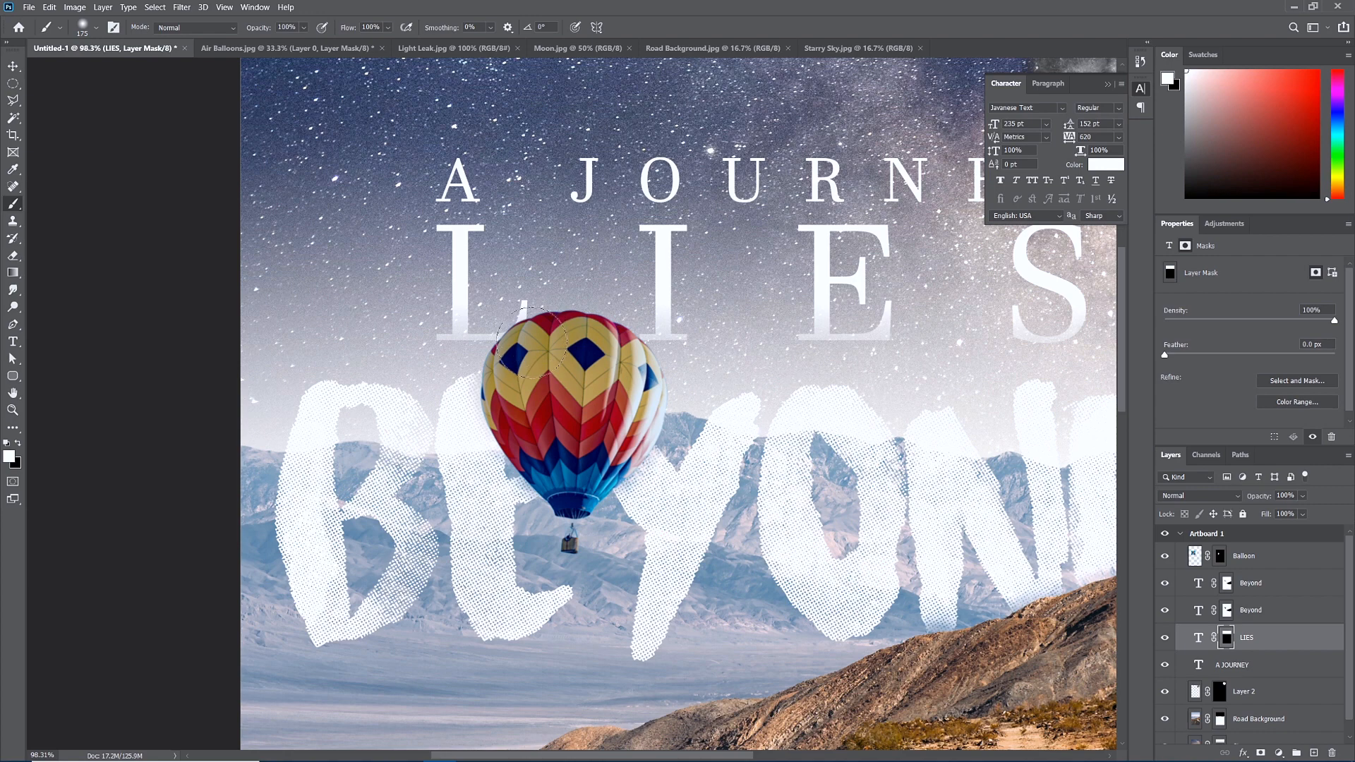
key(x)
drag(523, 358, 511, 374)
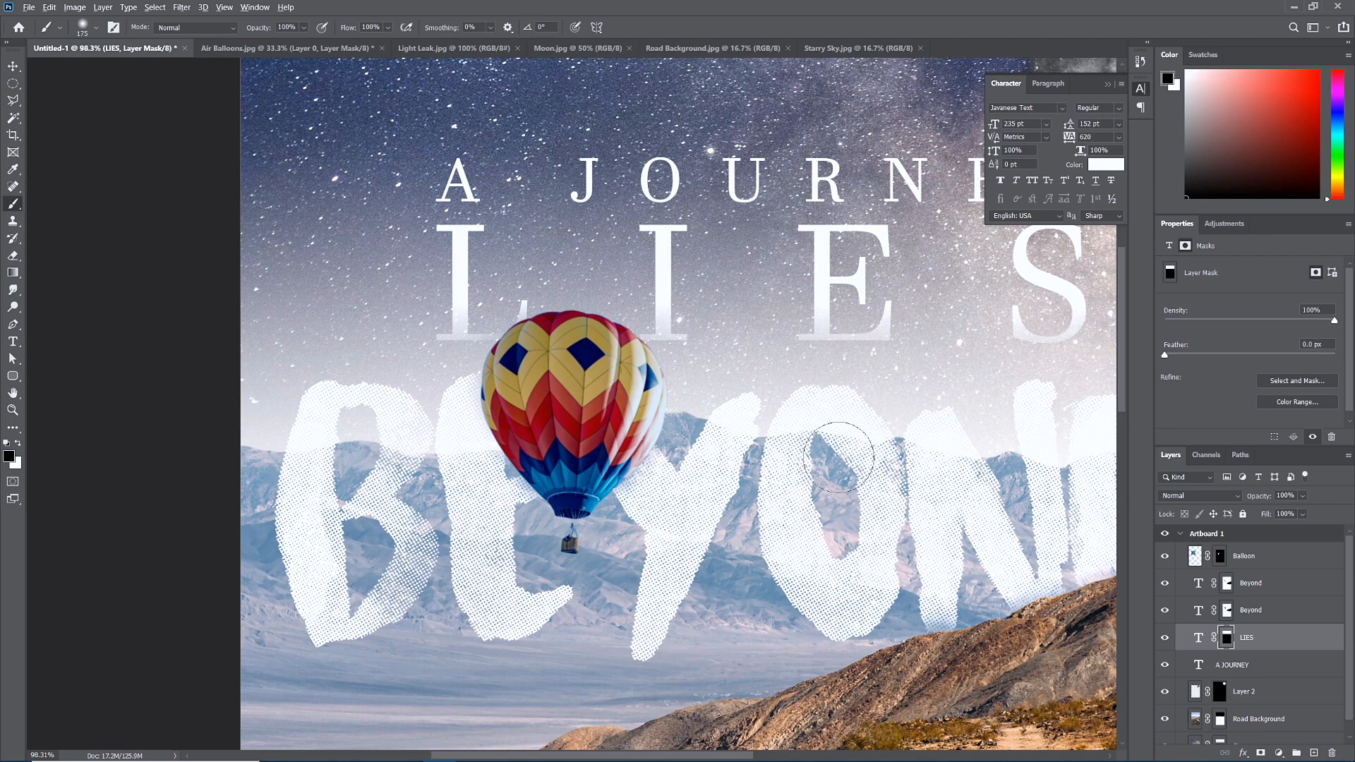
scroll(839, 458, down, 5)
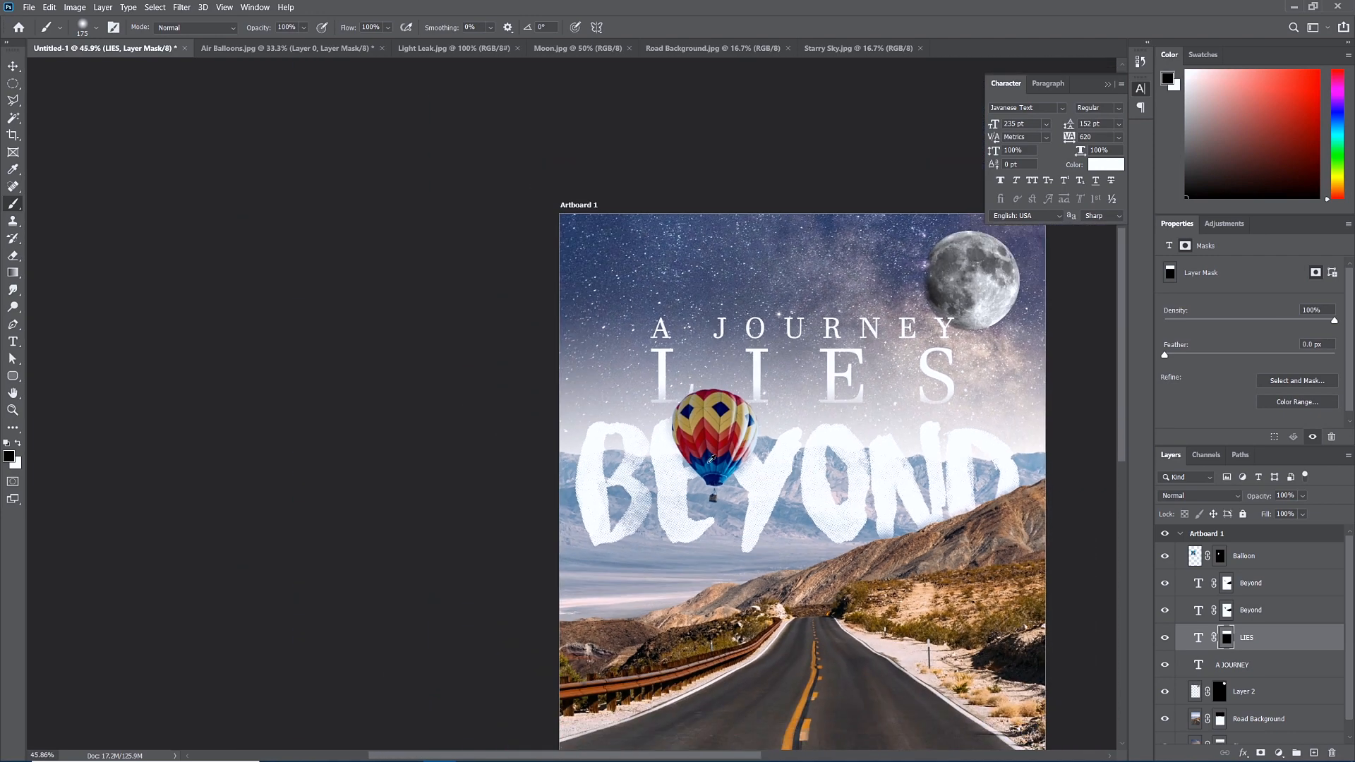
scroll(712, 459, down, 2)
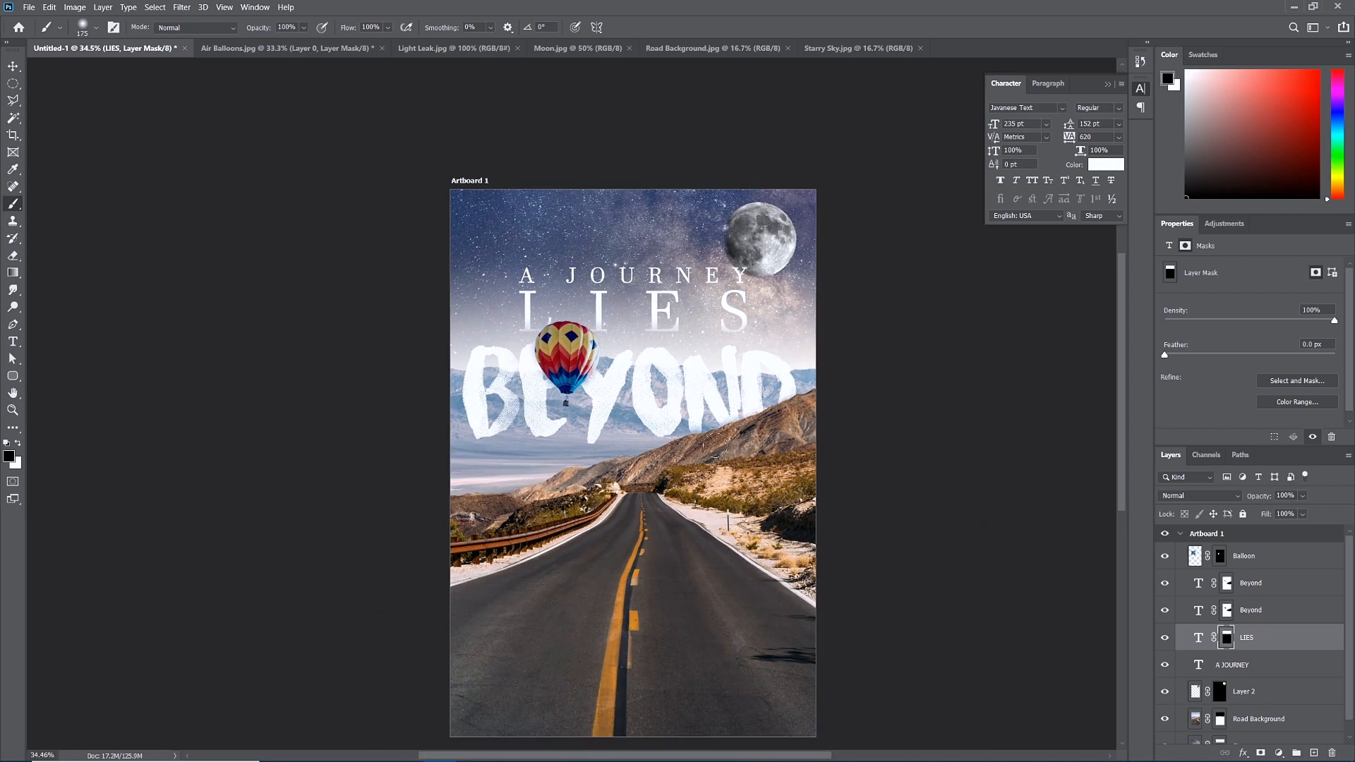
scroll(676, 415, down, 1)
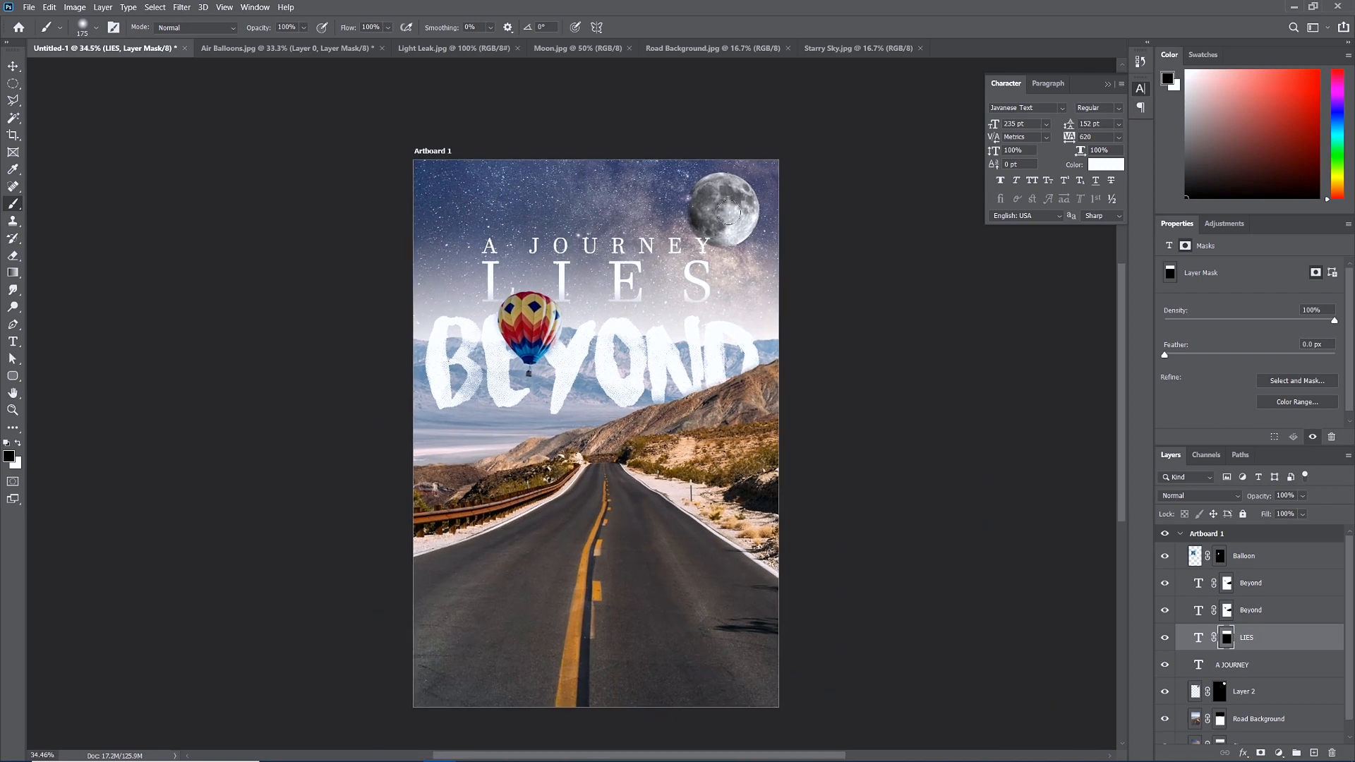
scroll(735, 212, up, 4)
scroll(759, 196, up, 1)
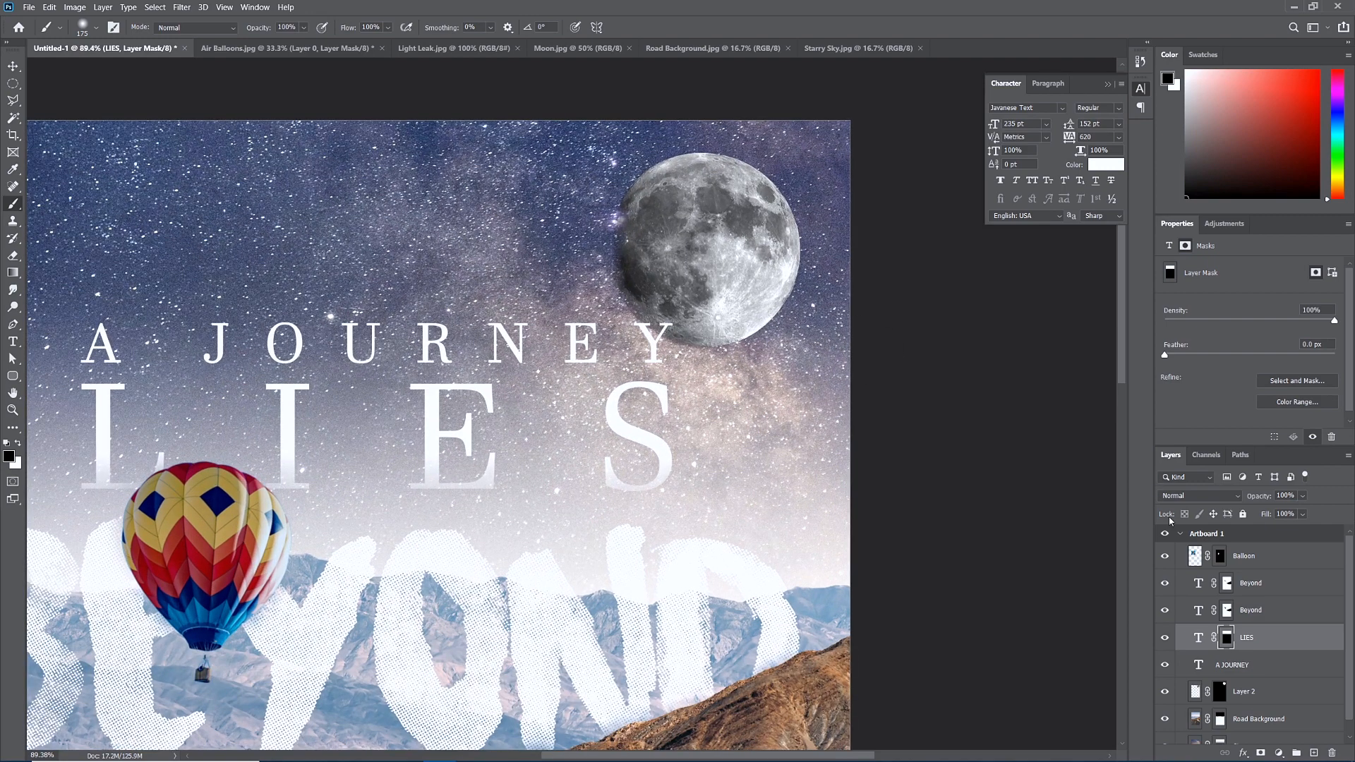
scroll(1265, 656, down, 1)
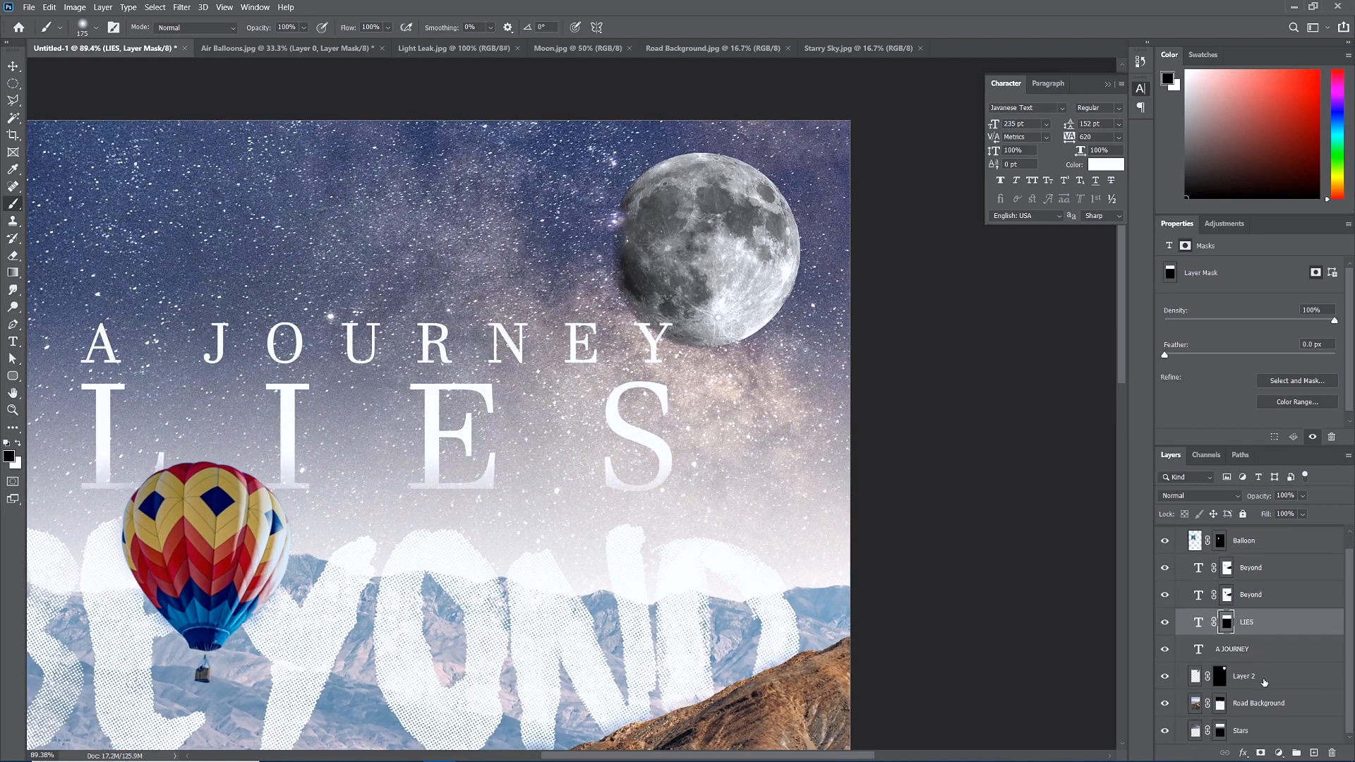
Rename Layer 2 to 'Moon'.
click(1246, 677)
double_click(1246, 678)
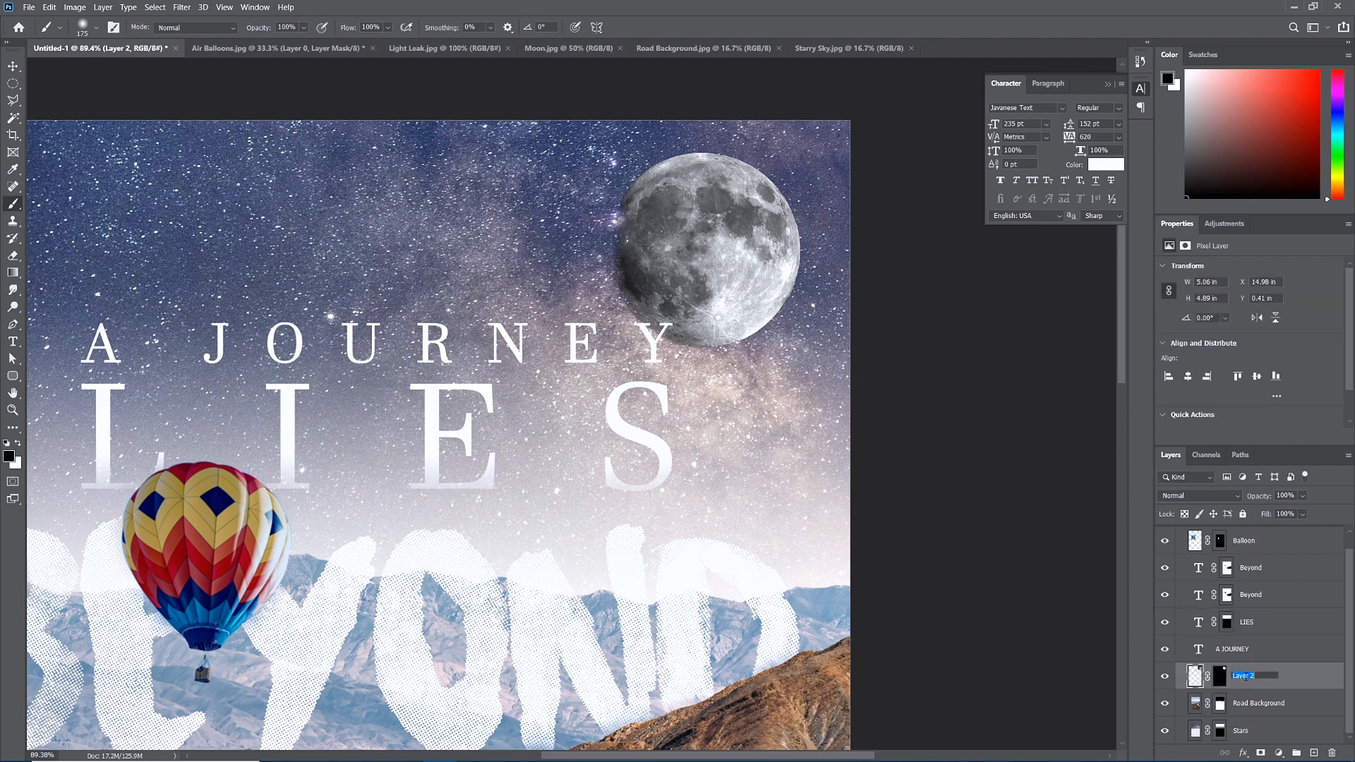
text(Moon)
key(Return)
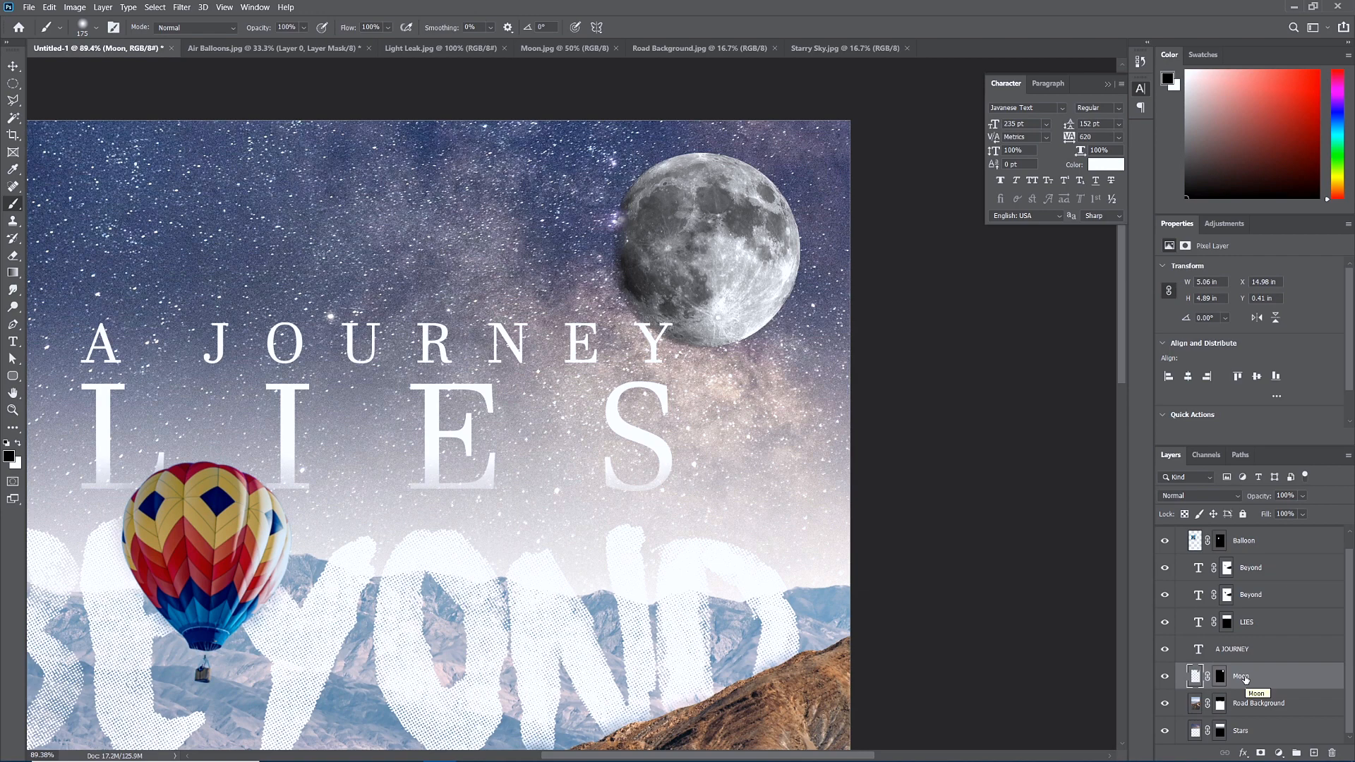
Apply Color Balance to the moon: midtones toward cyan/blue, shadows -6 magenta and +4 blue.
click(75, 7)
mouse_move(95, 39)
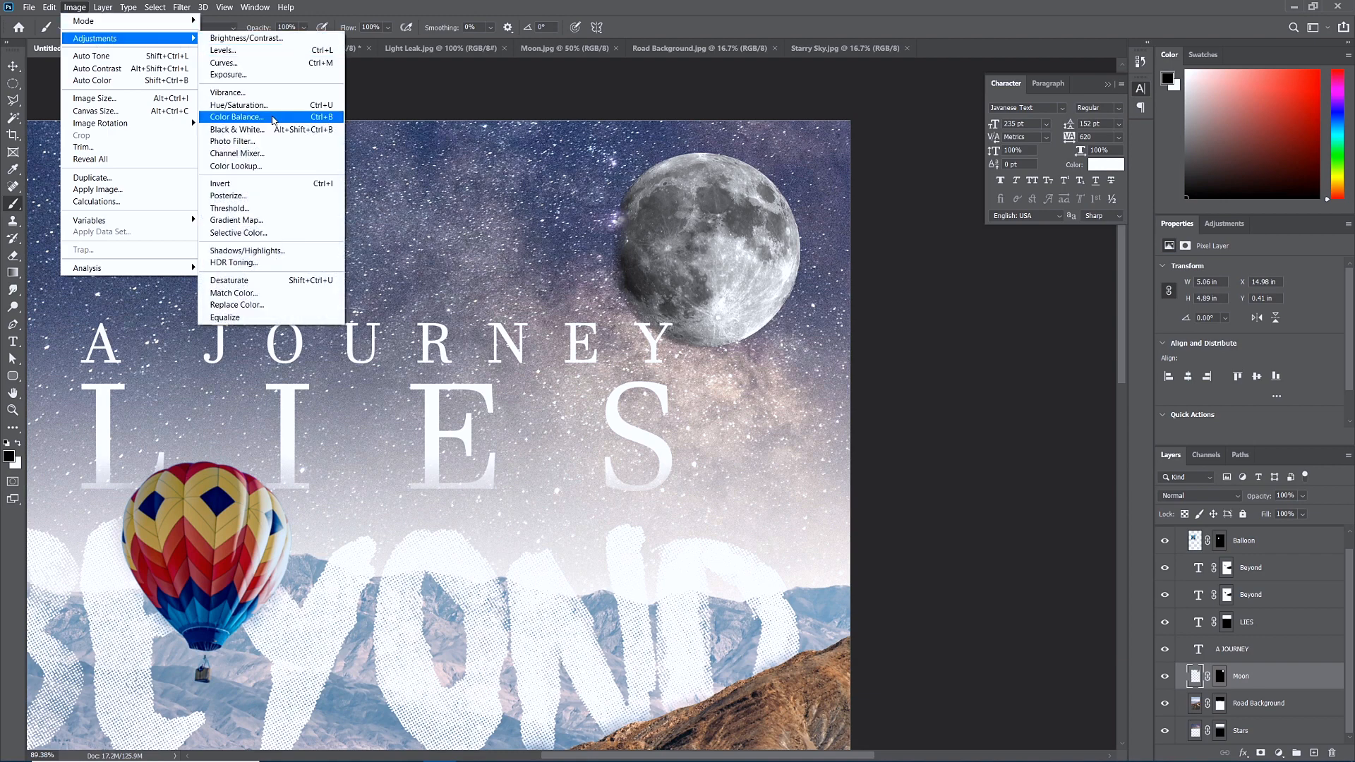
click(273, 117)
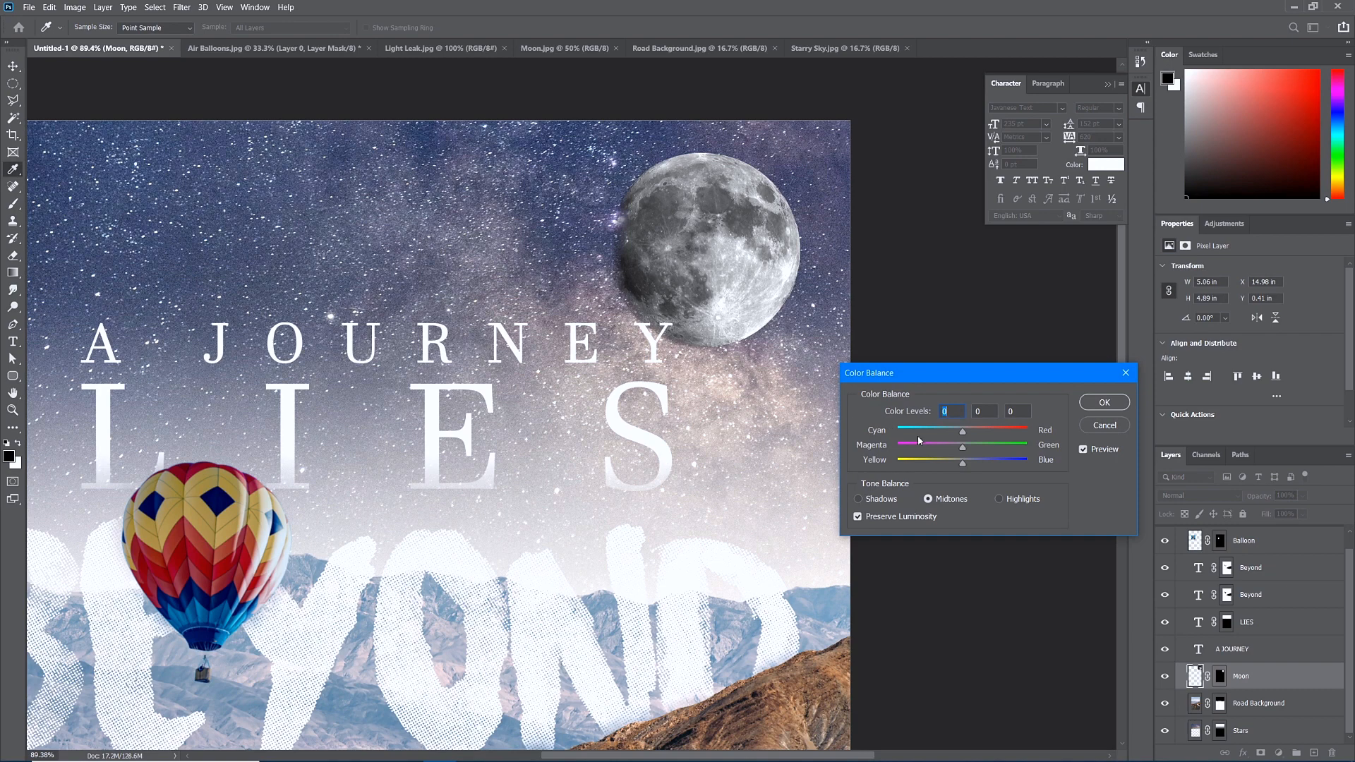
mouse_move(963, 436)
mouse_down()
mouse_move(935, 434)
mouse_move(991, 460)
mouse_move(944, 436)
mouse_move(966, 464)
mouse_move(958, 448)
mouse_up()
click(885, 498)
click(1083, 450)
click(1084, 449)
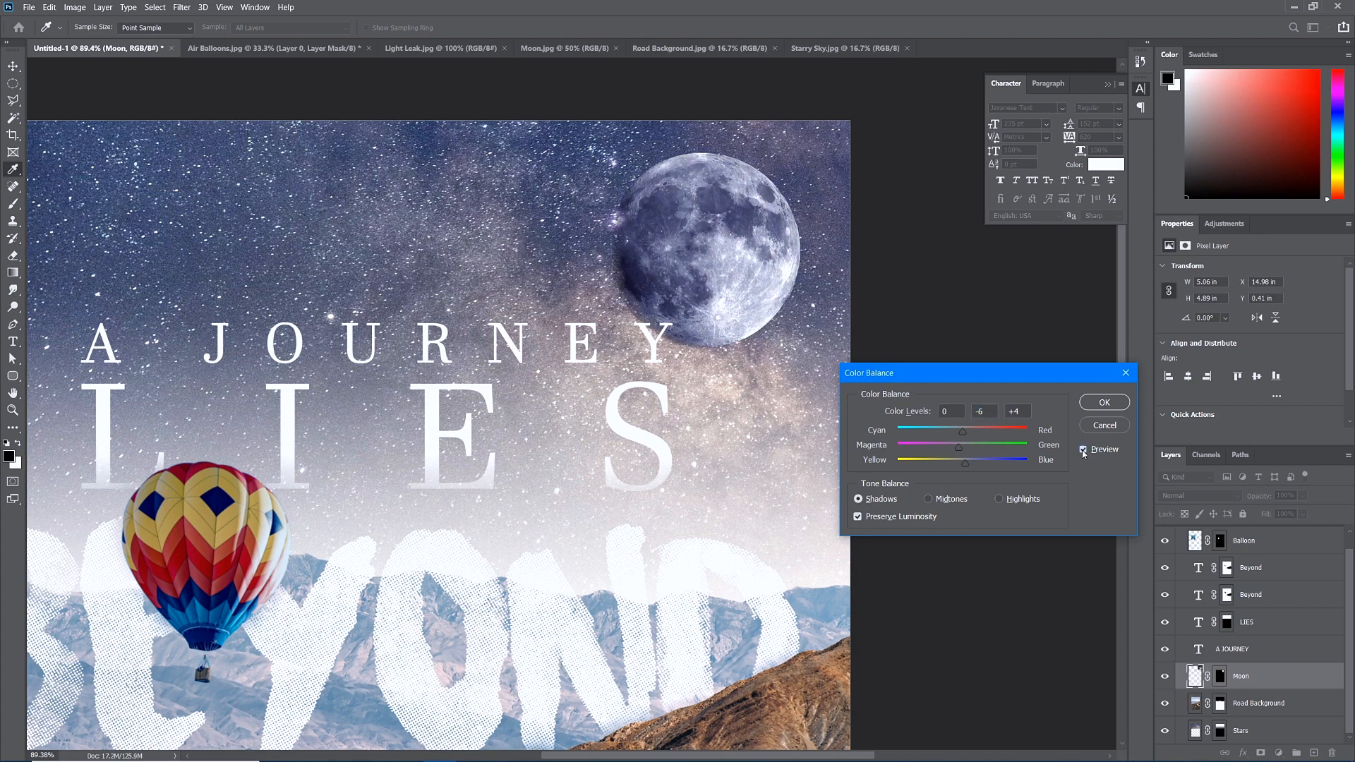
click(1084, 450)
click(1084, 450)
click(1084, 450)
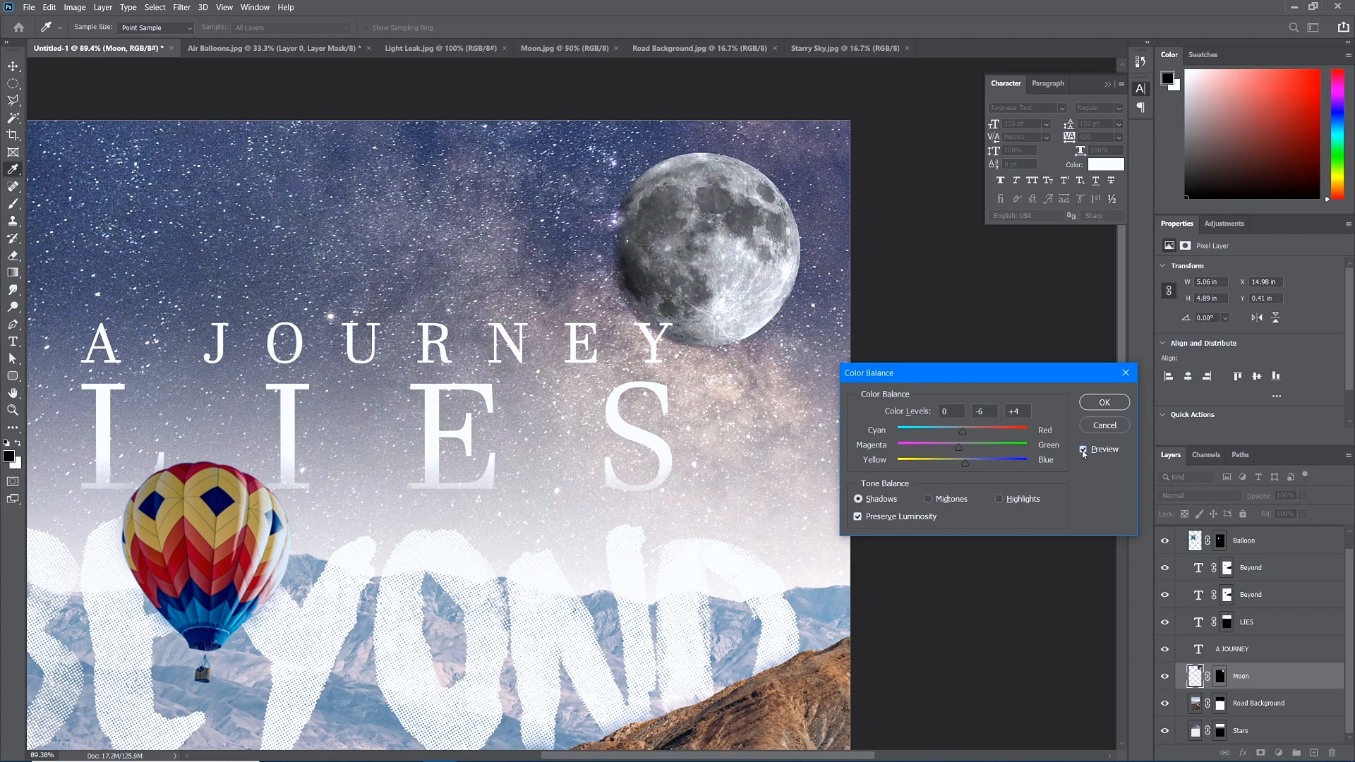
click(1084, 450)
click(1083, 450)
click(1084, 450)
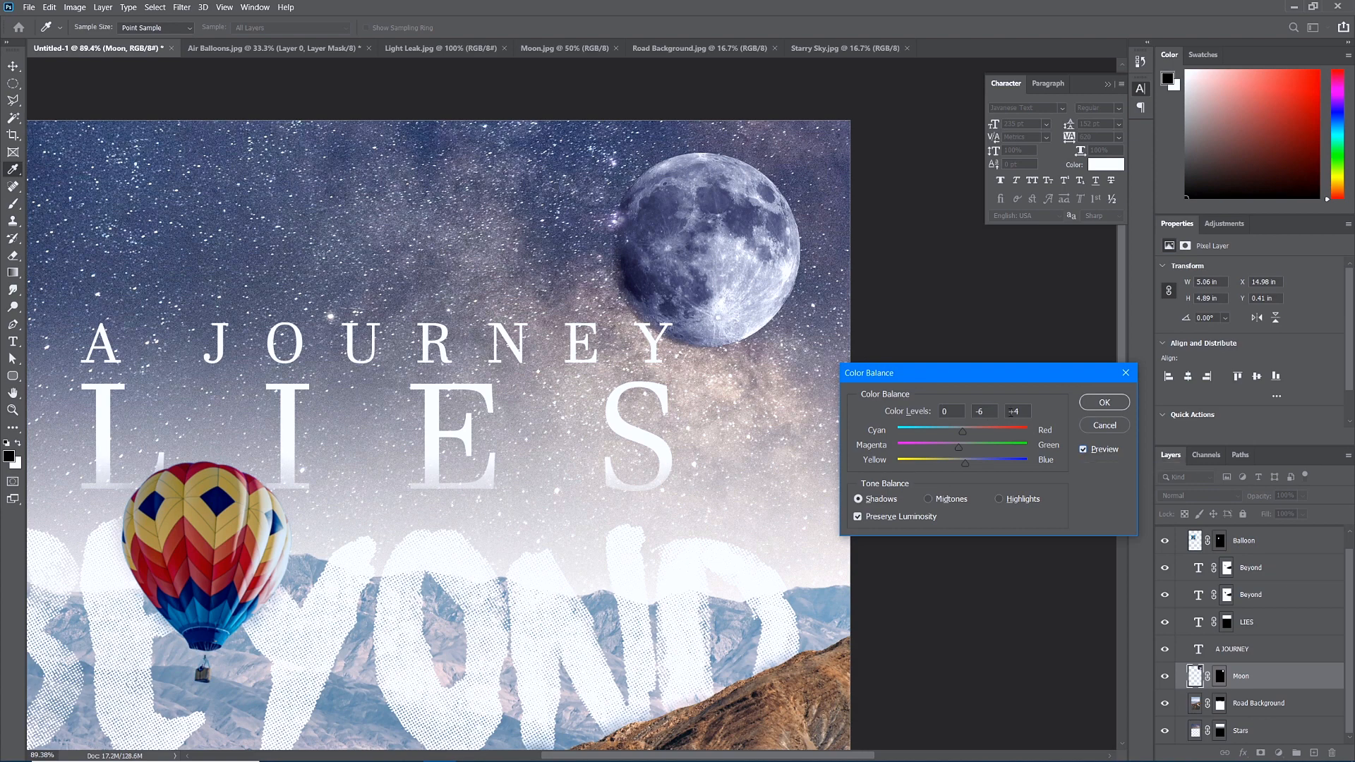
click(1098, 402)
Add an Outer Glow effect to the Moon layer in Layer Style, ready for adjustment.
key(b)
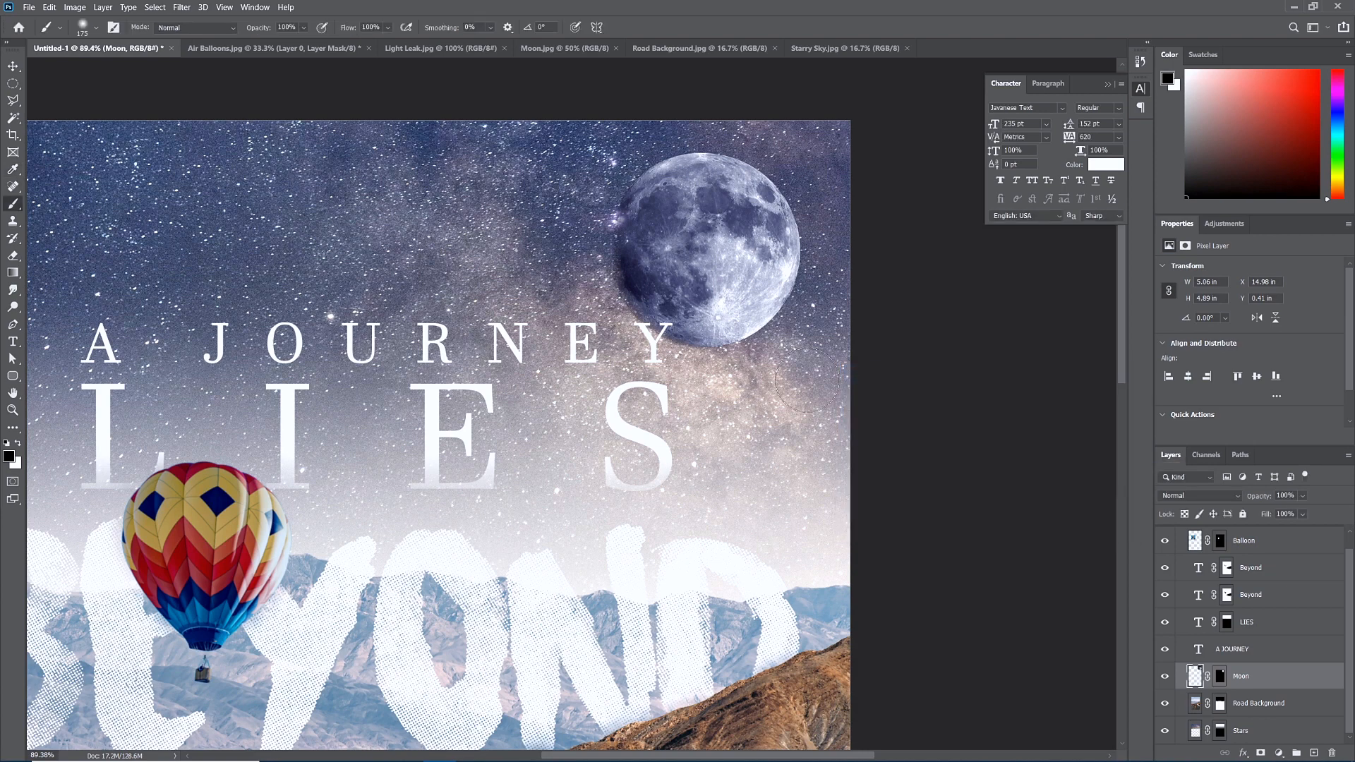
scroll(730, 368, down, 3)
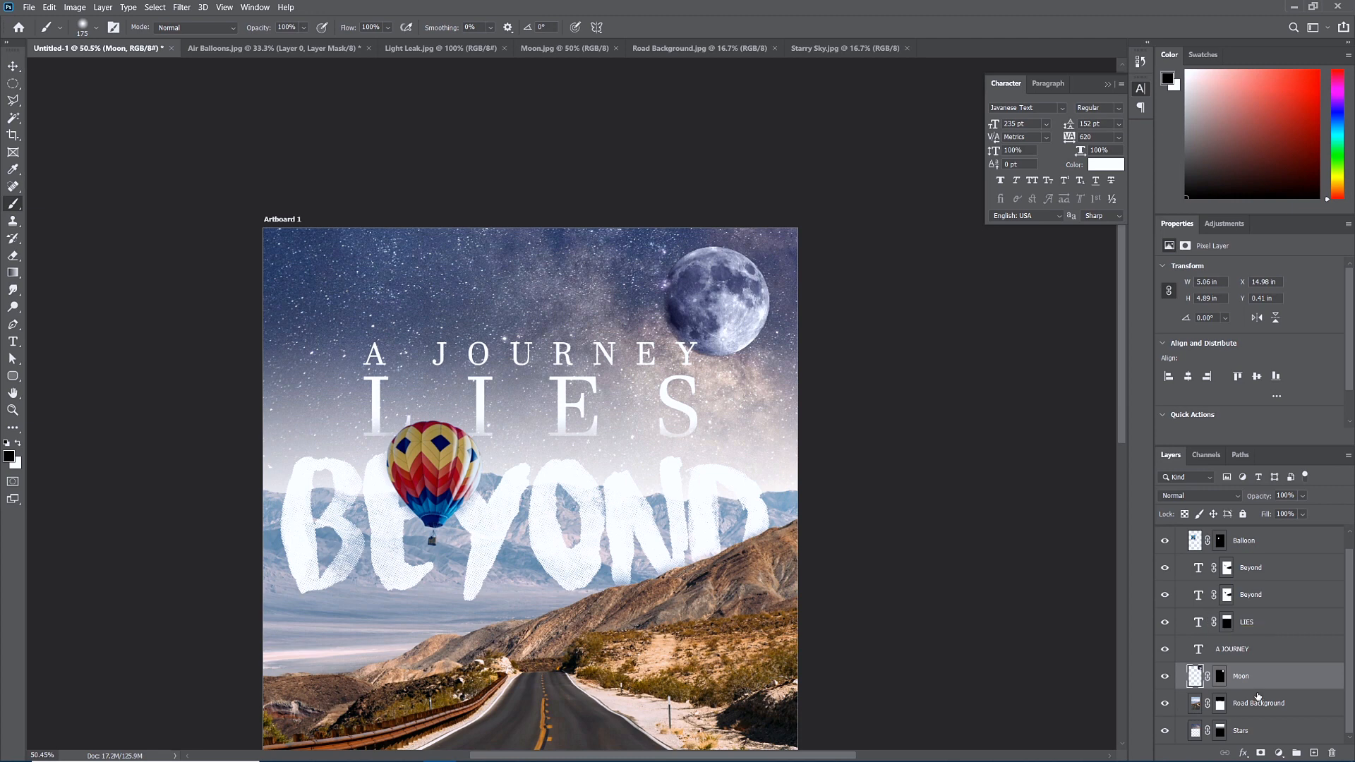
double_click(1328, 676)
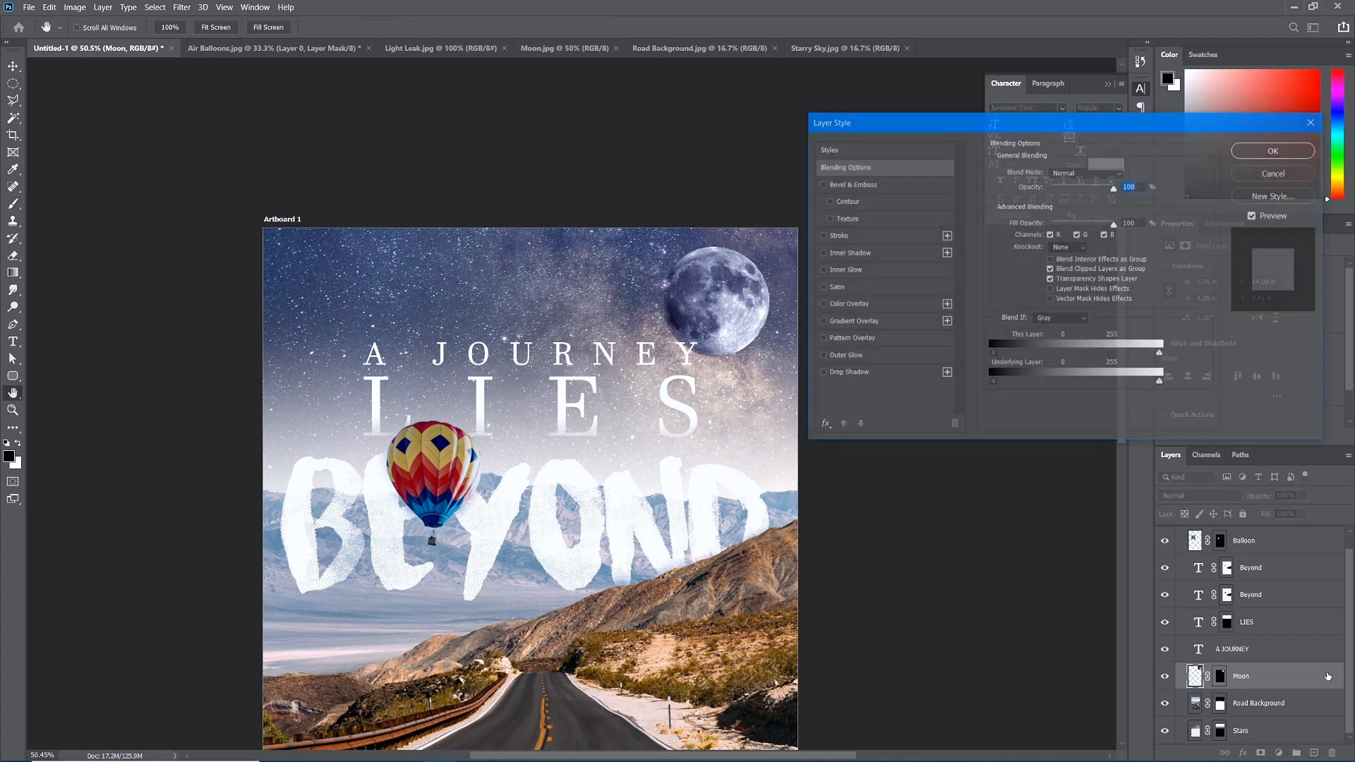
click(822, 356)
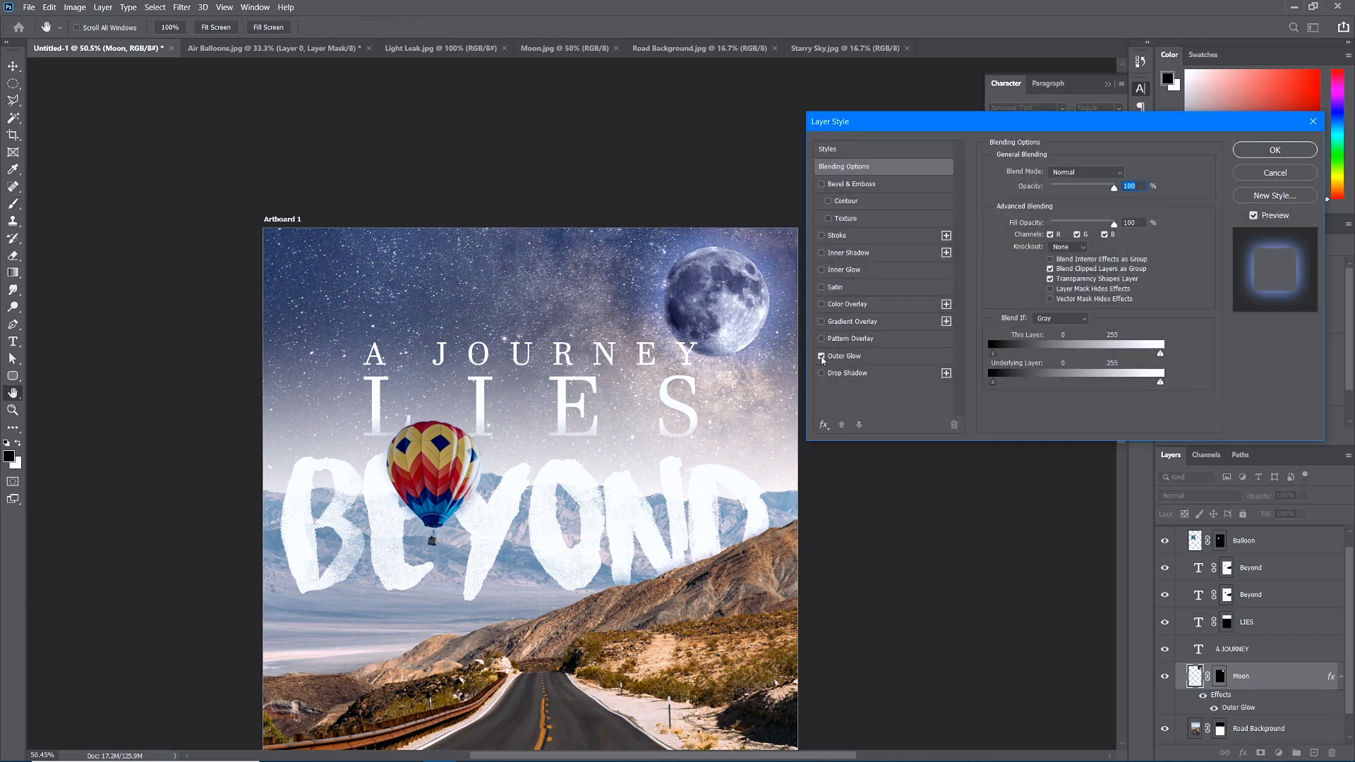
click(837, 357)
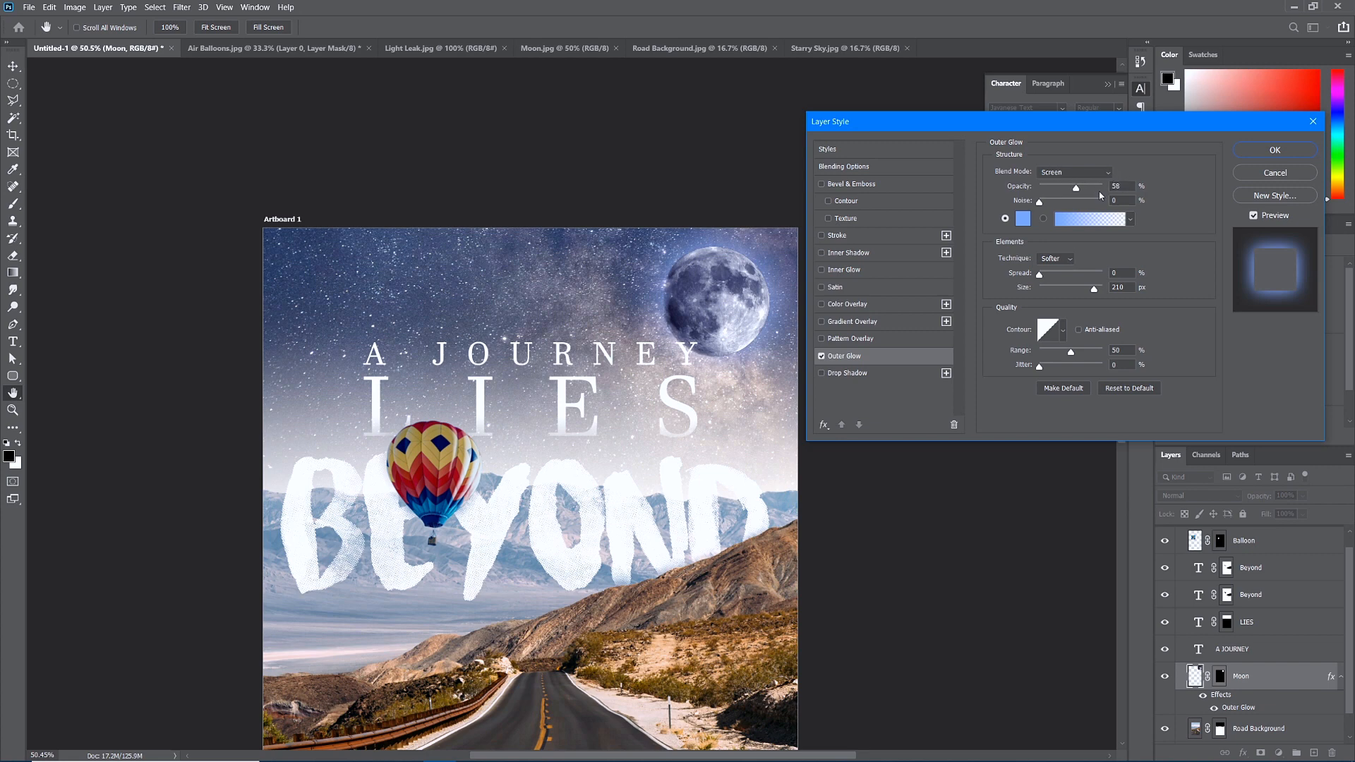
Set the moon's Outer Glow colour to light blue 789efa and apply the layer style.
click(1023, 218)
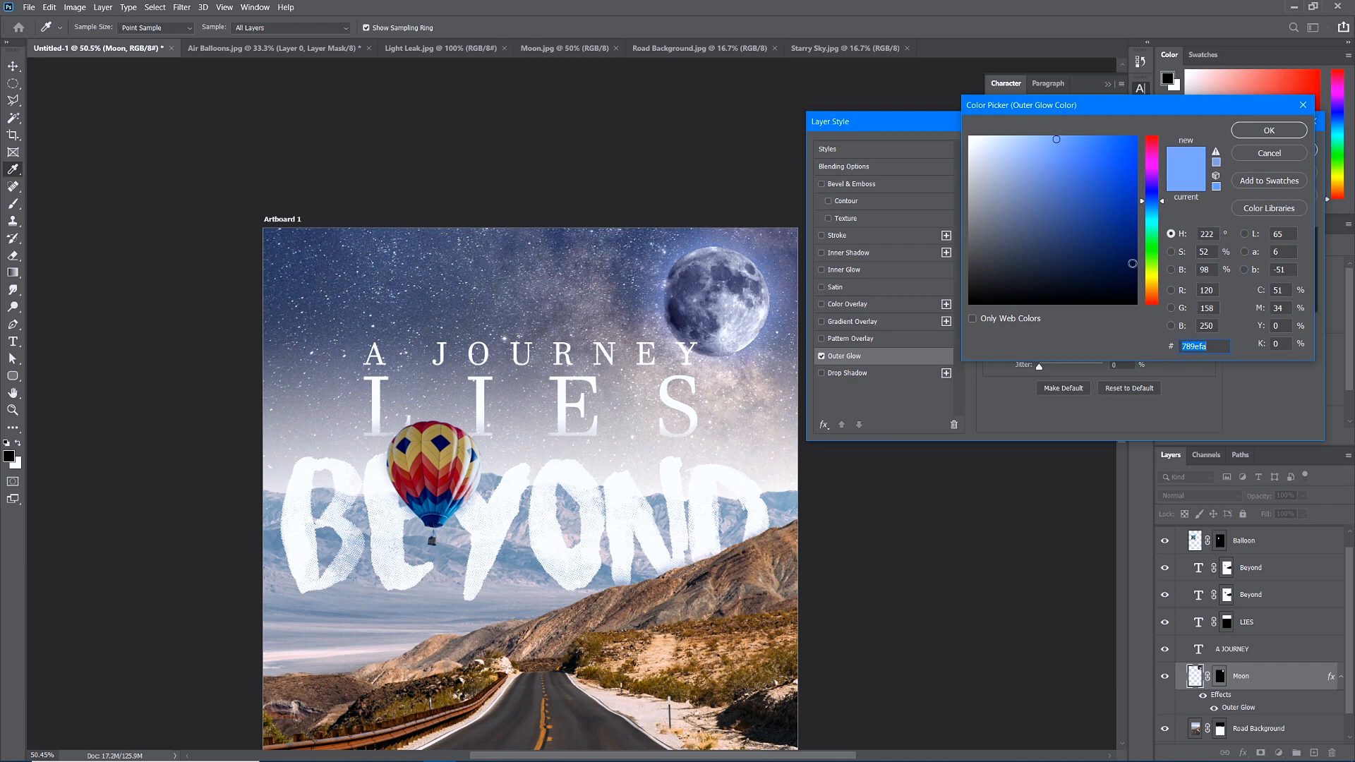
click(1268, 130)
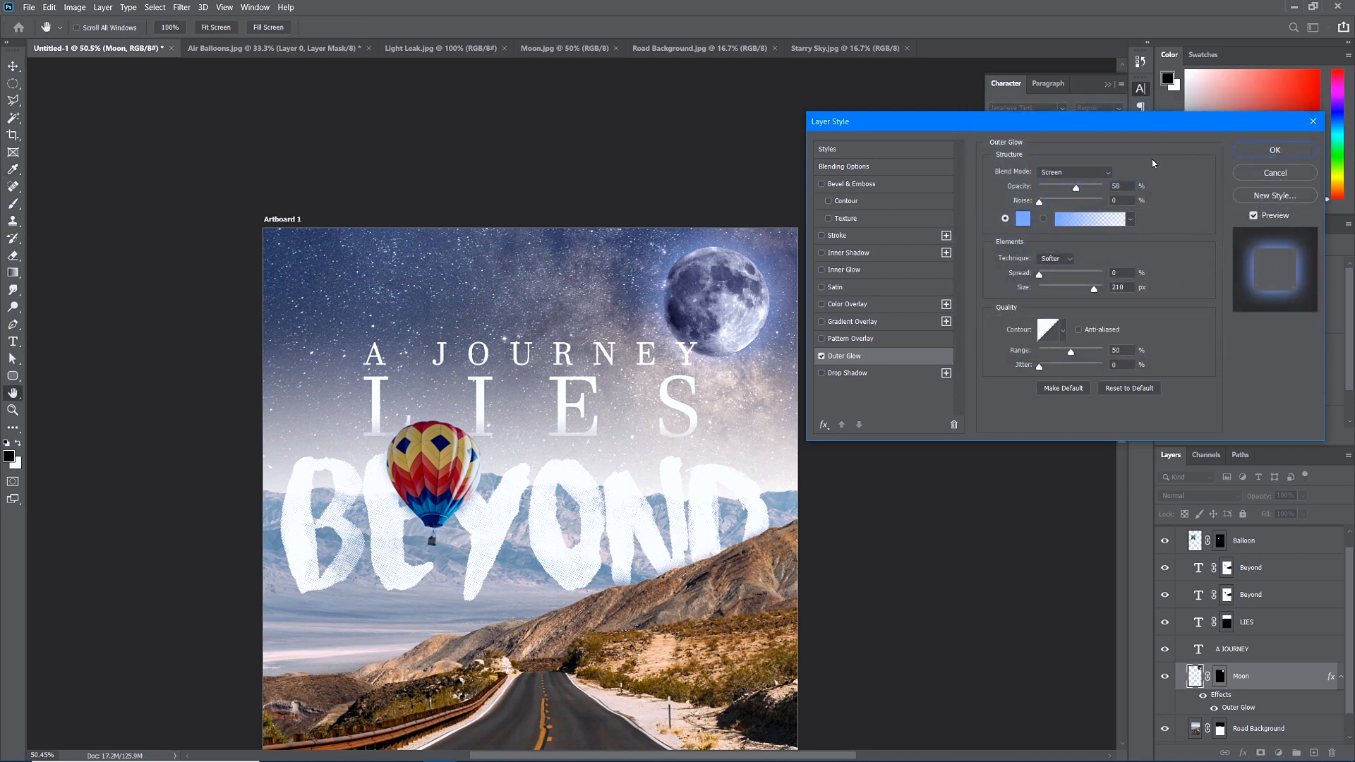
click(1278, 151)
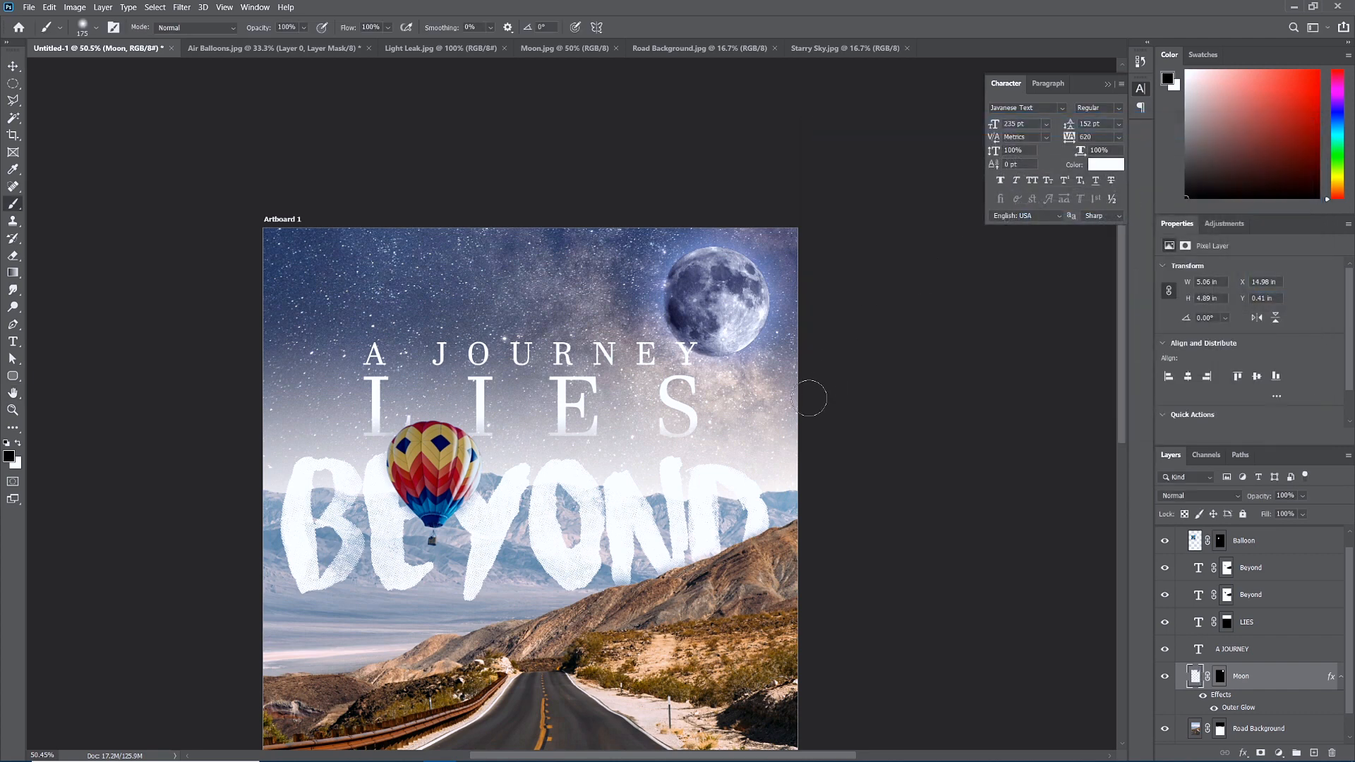
Select the Stars layer and apply Hue/Saturation with Saturation +35 and Hue -7.
scroll(808, 401, down, 2)
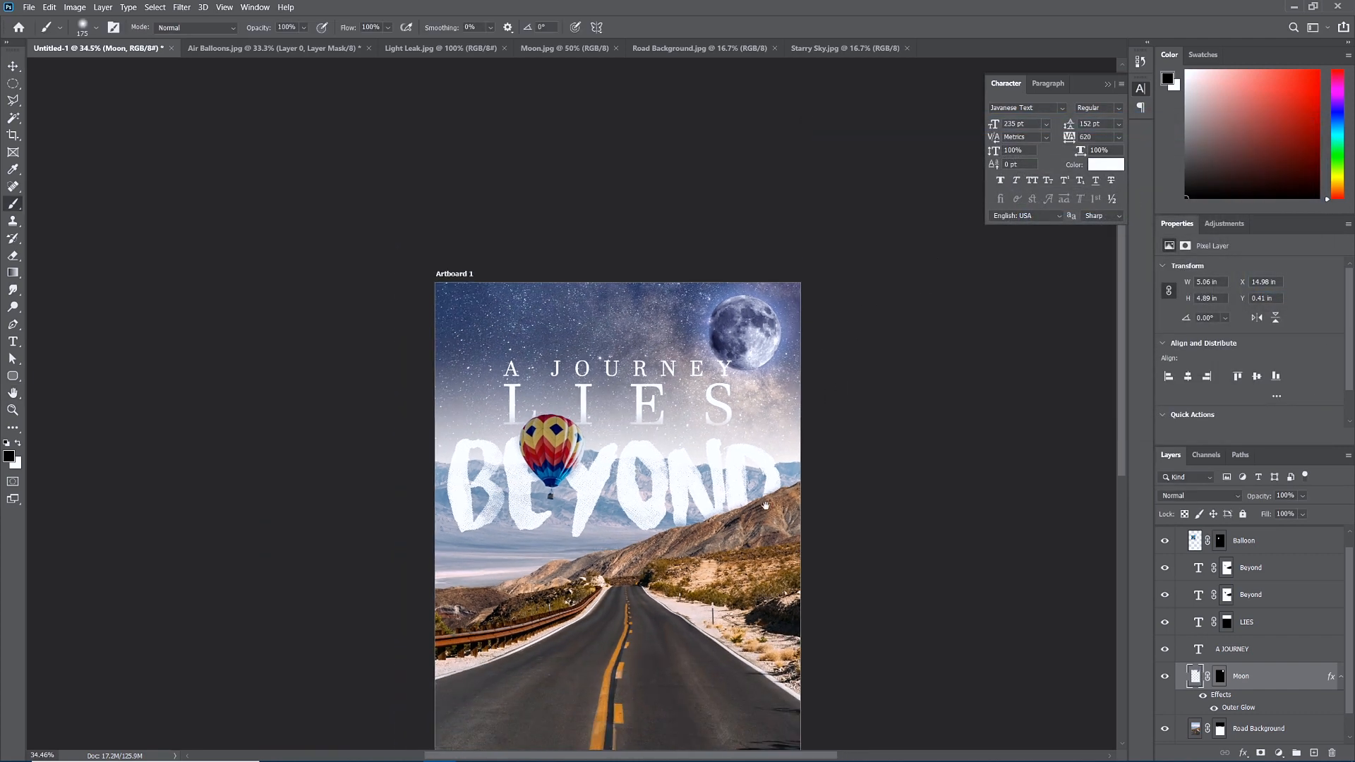
scroll(765, 501, down, 1)
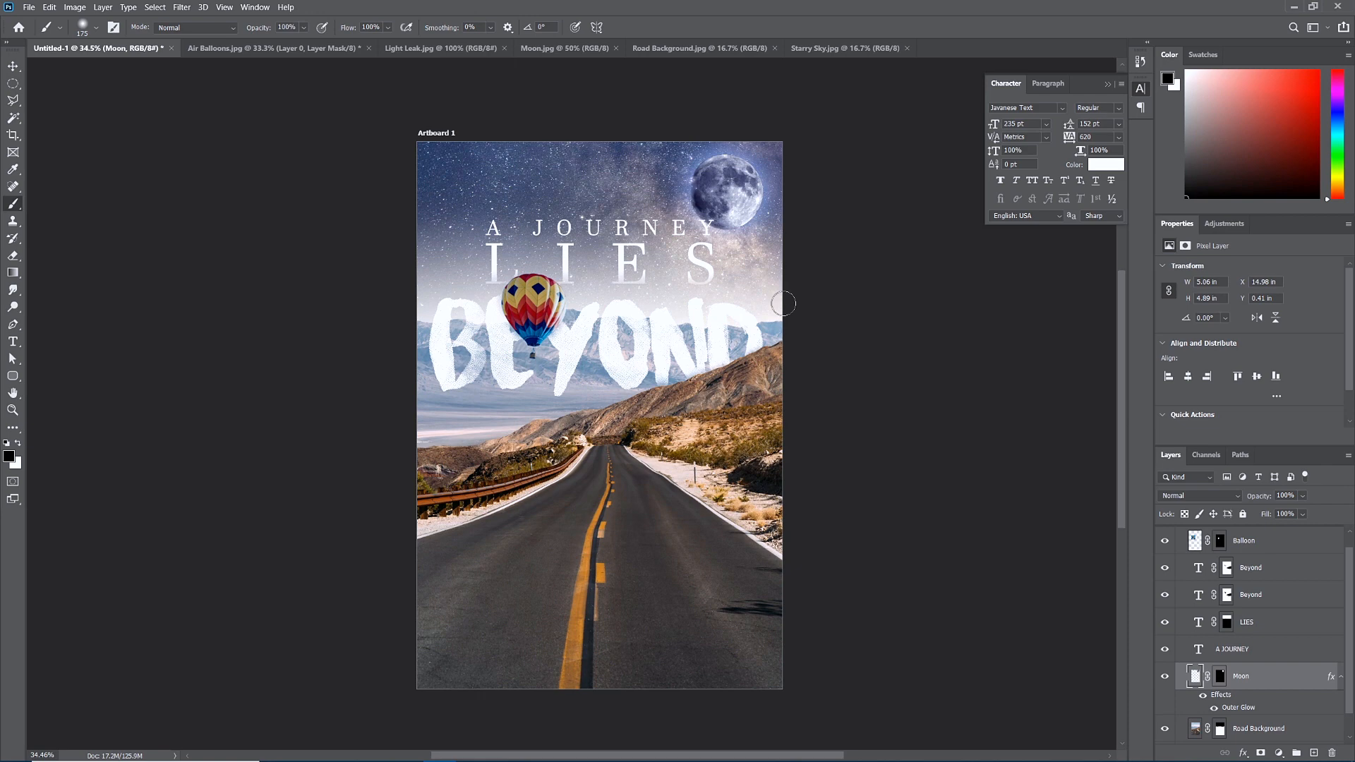
scroll(1243, 693, down, 1)
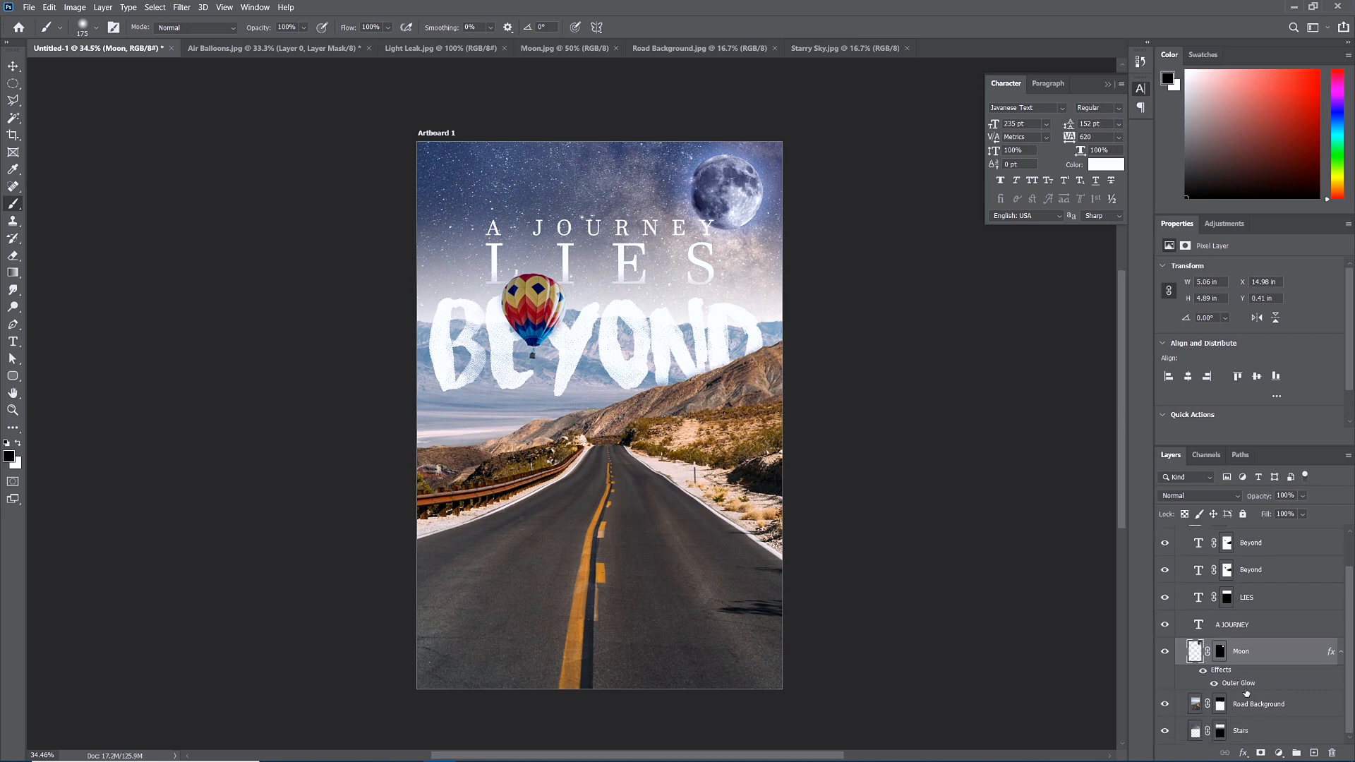
click(1246, 736)
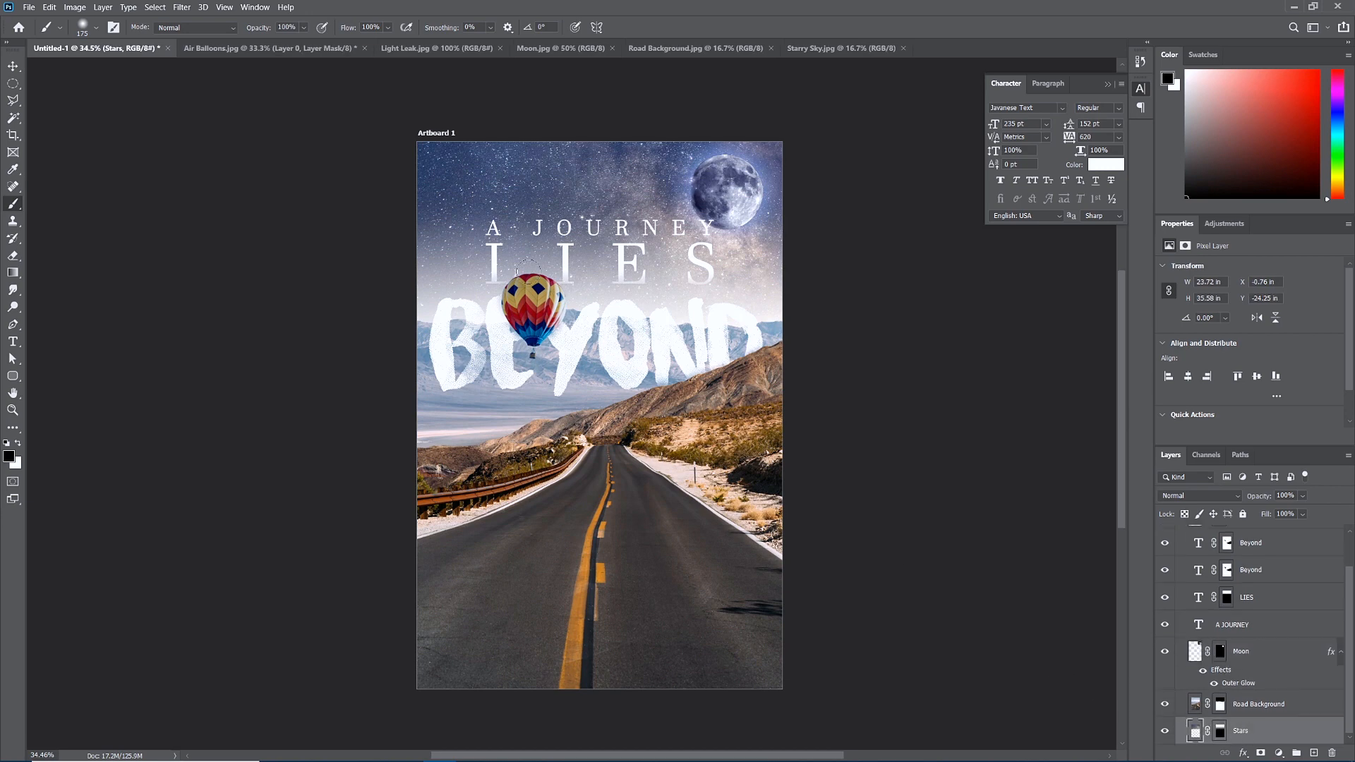
click(79, 9)
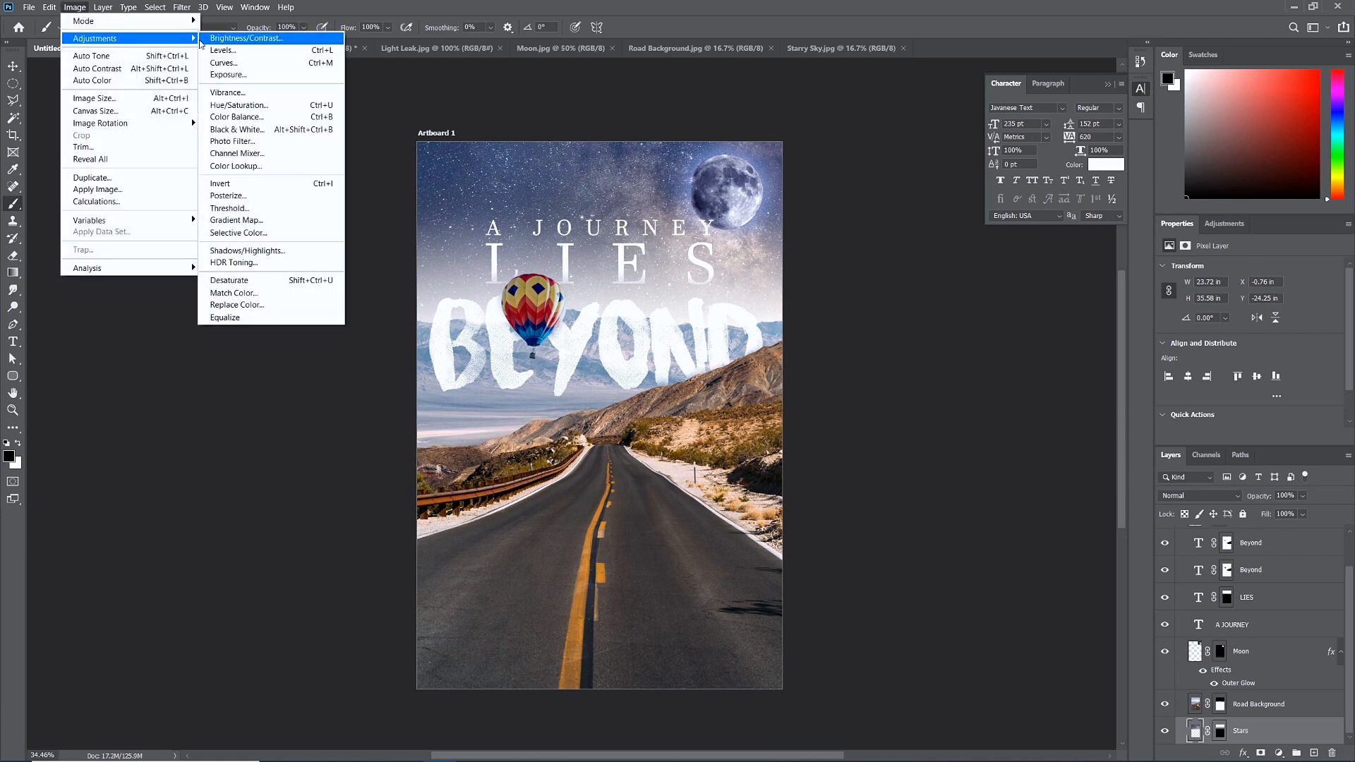
click(248, 110)
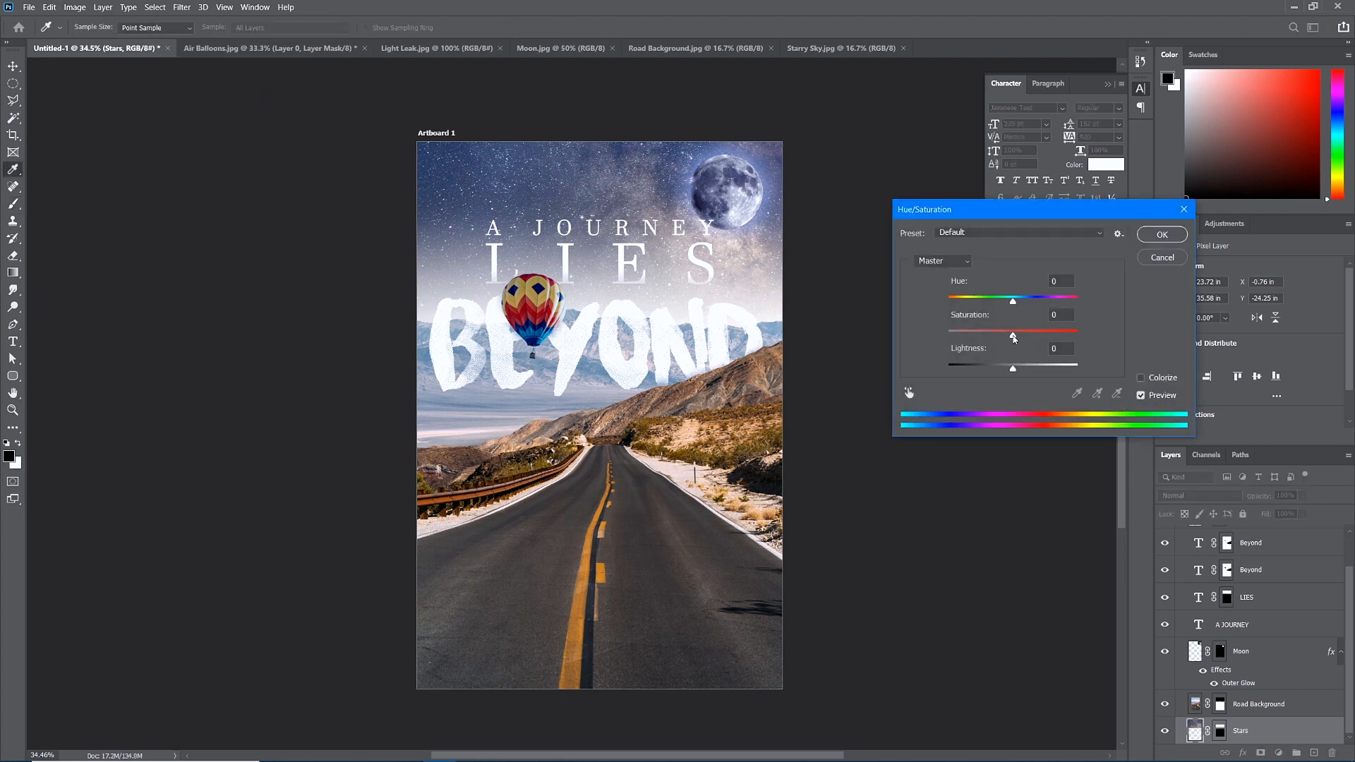
drag(1014, 337, 1009, 309)
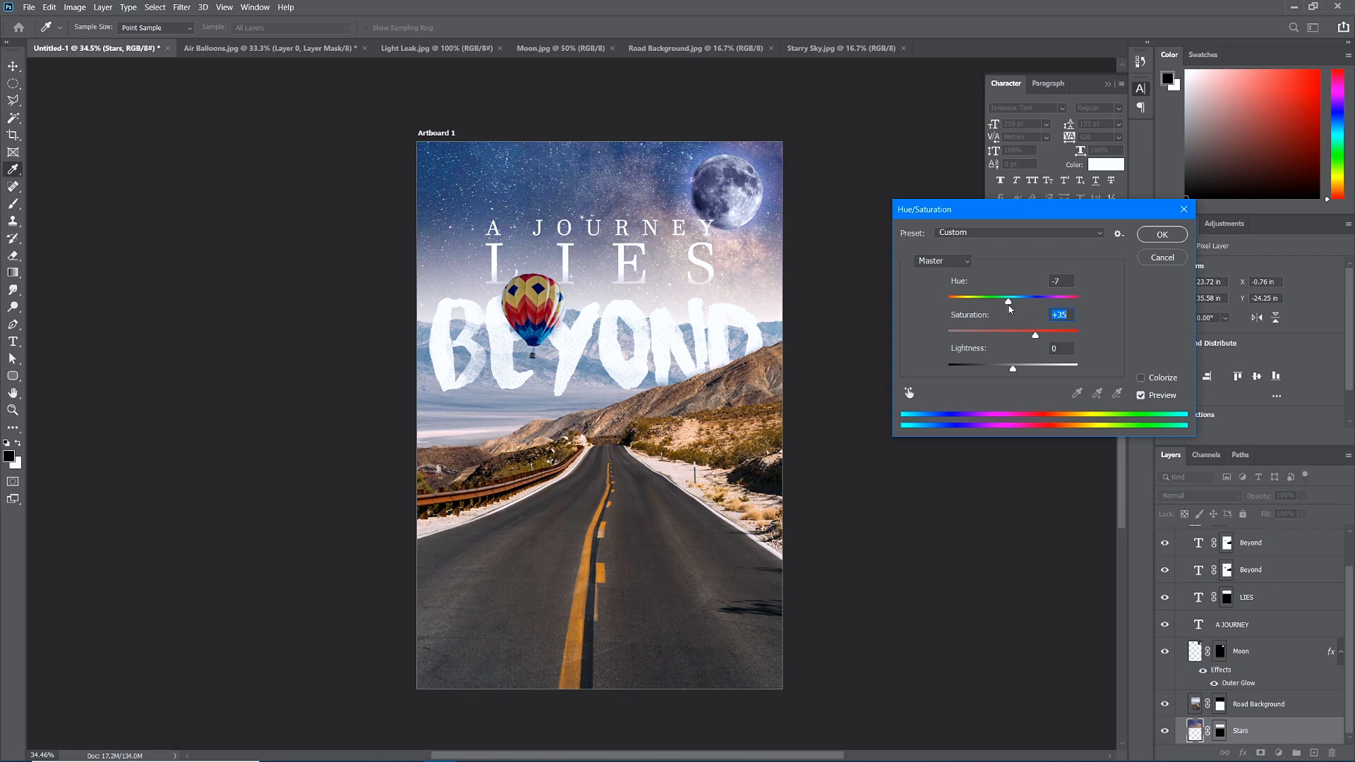
key(shift+Tab)
click(1155, 236)
key(b)
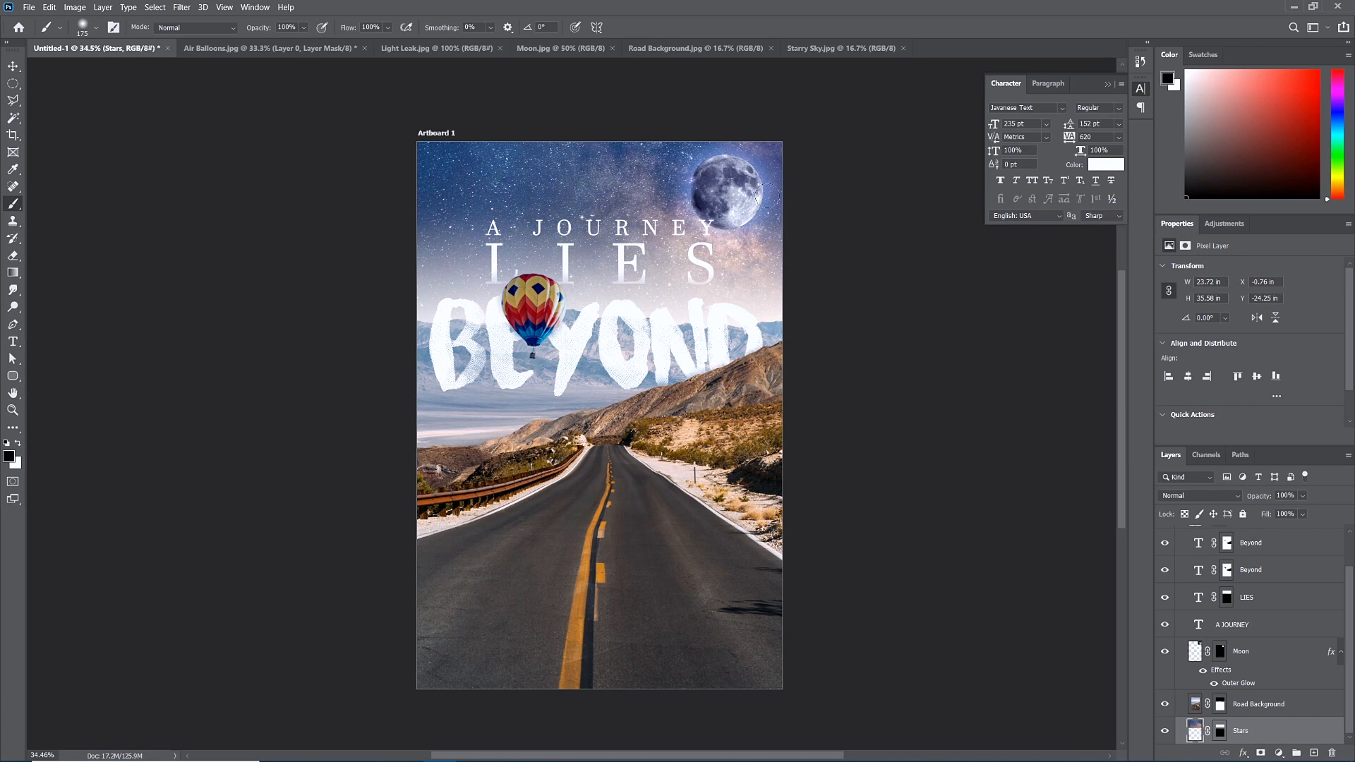
Paint black on the Moon layer's mask with a large brush to hide the glow on the sky.
click(1254, 655)
drag(1260, 500, 1251, 507)
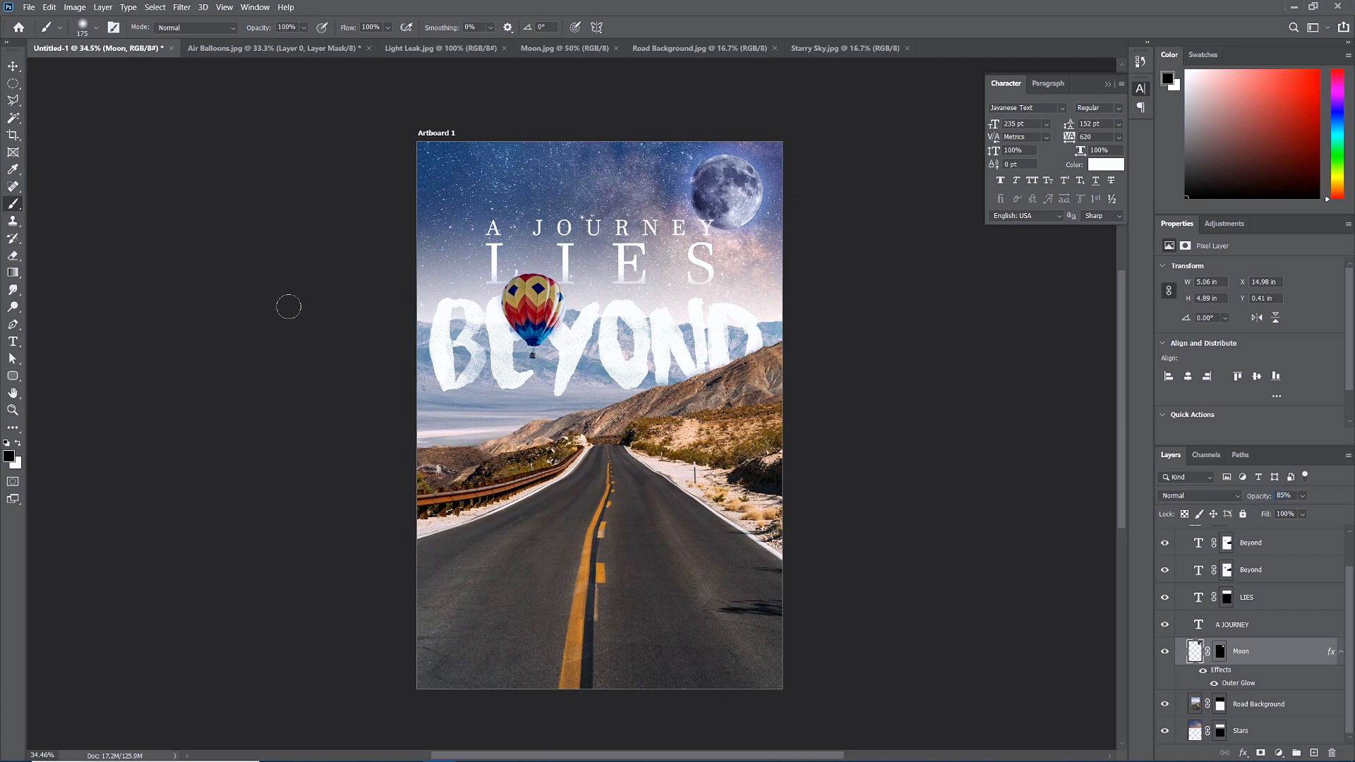
click(1221, 651)
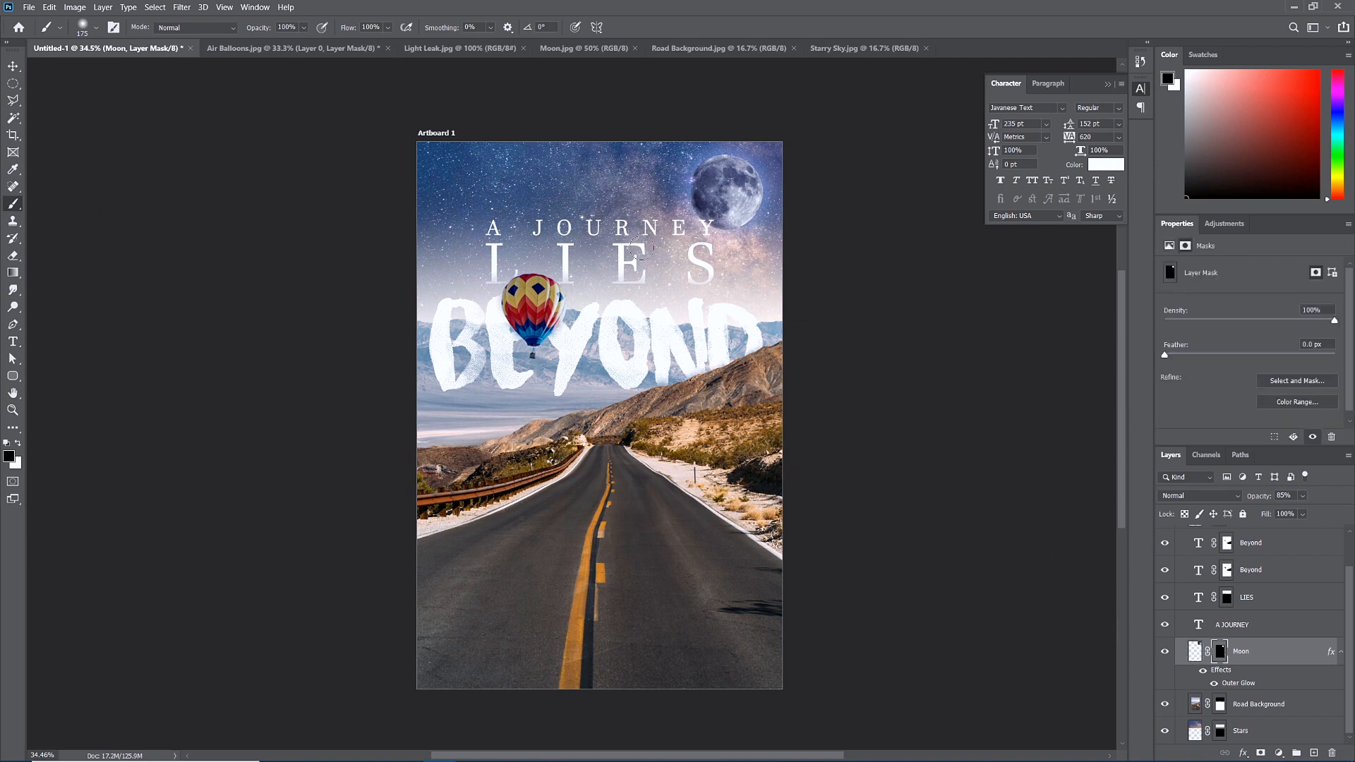
key(bracketright)
key(bracketright)
key(bracketright)
key(bracketright)
mouse_move(738, 251)
mouse_down()
mouse_move(727, 240)
mouse_move(703, 254)
mouse_move(684, 199)
mouse_up()
key(bracketright)
key(bracketright)
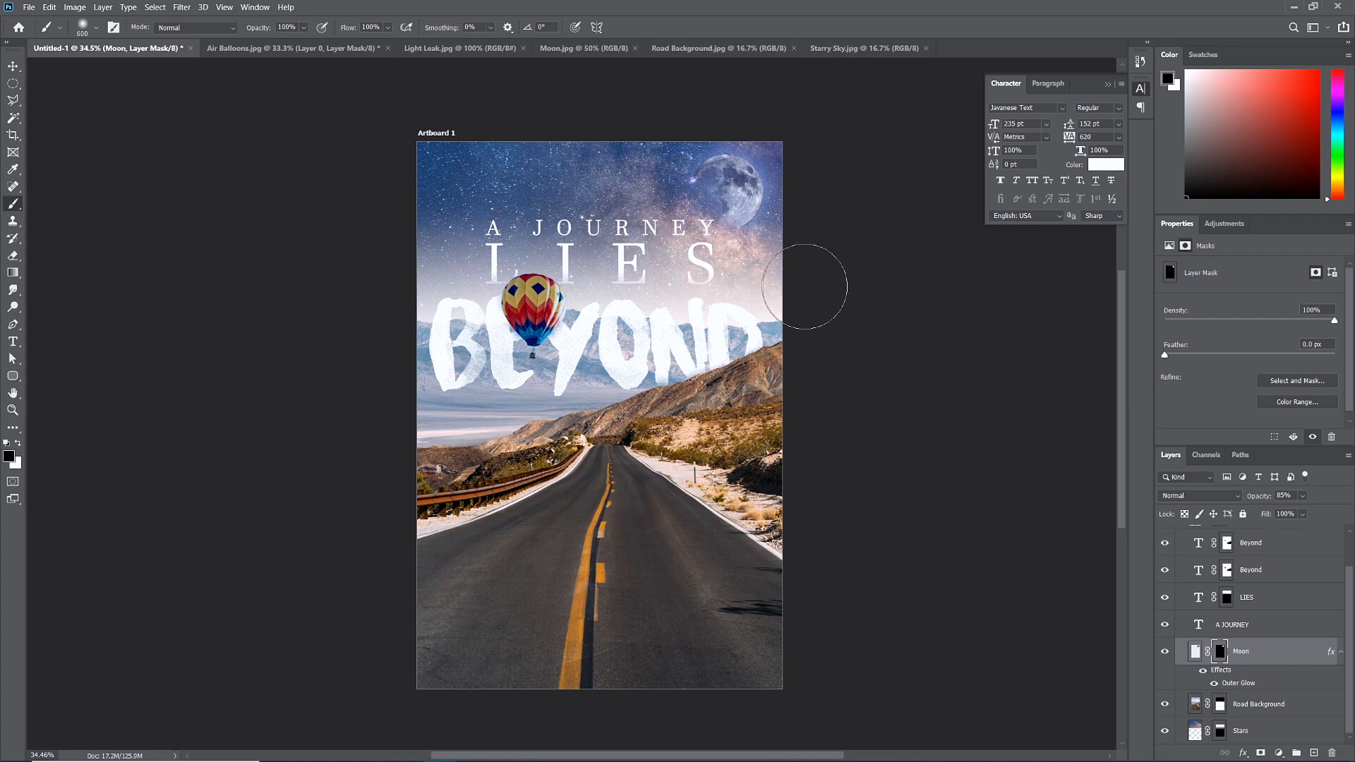
Touch up the mask near the moon's top-left and dim the Moon layer to 84% opacity.
key(x)
key(bracketleft)
key(bracketleft)
key(bracketleft)
key(bracketleft)
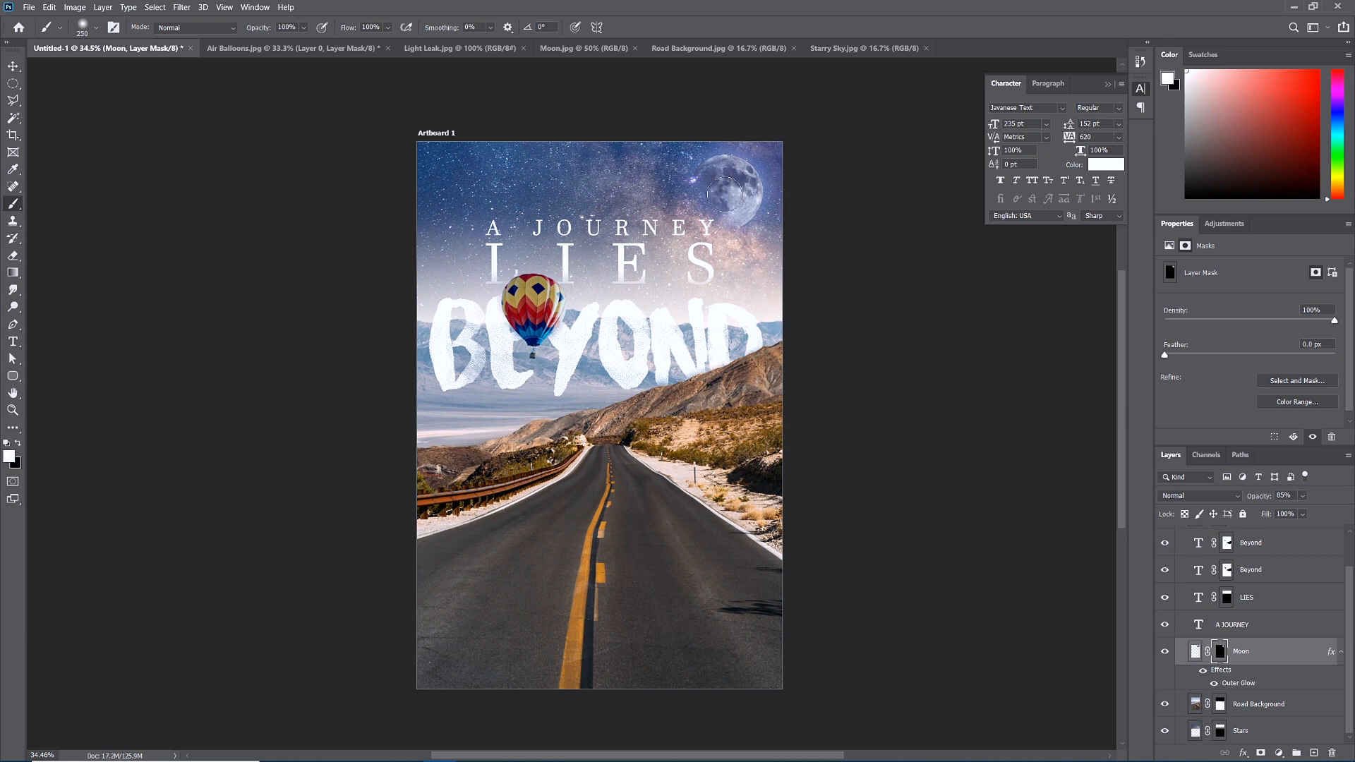
click(709, 161)
key(ctrl+z)
key(x)
drag(1263, 498, 1265, 499)
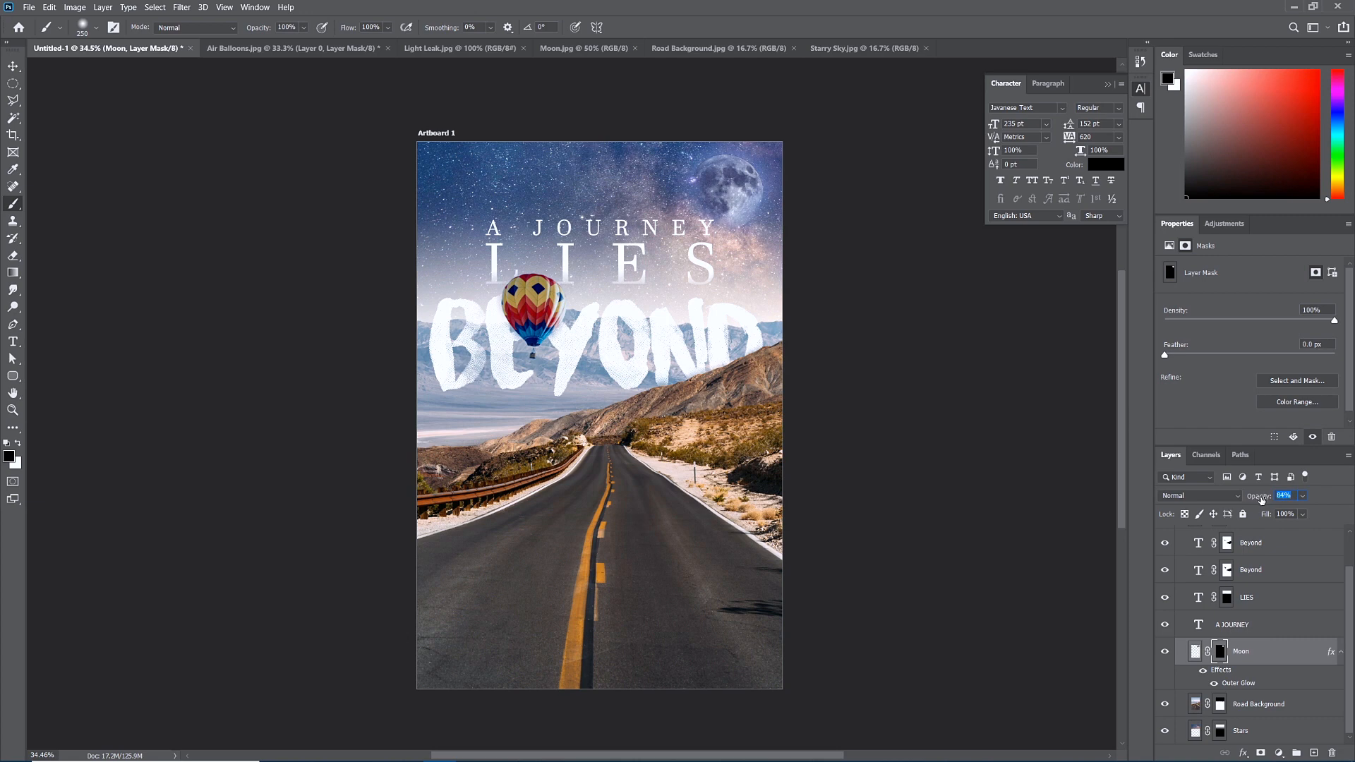
click(181, 7)
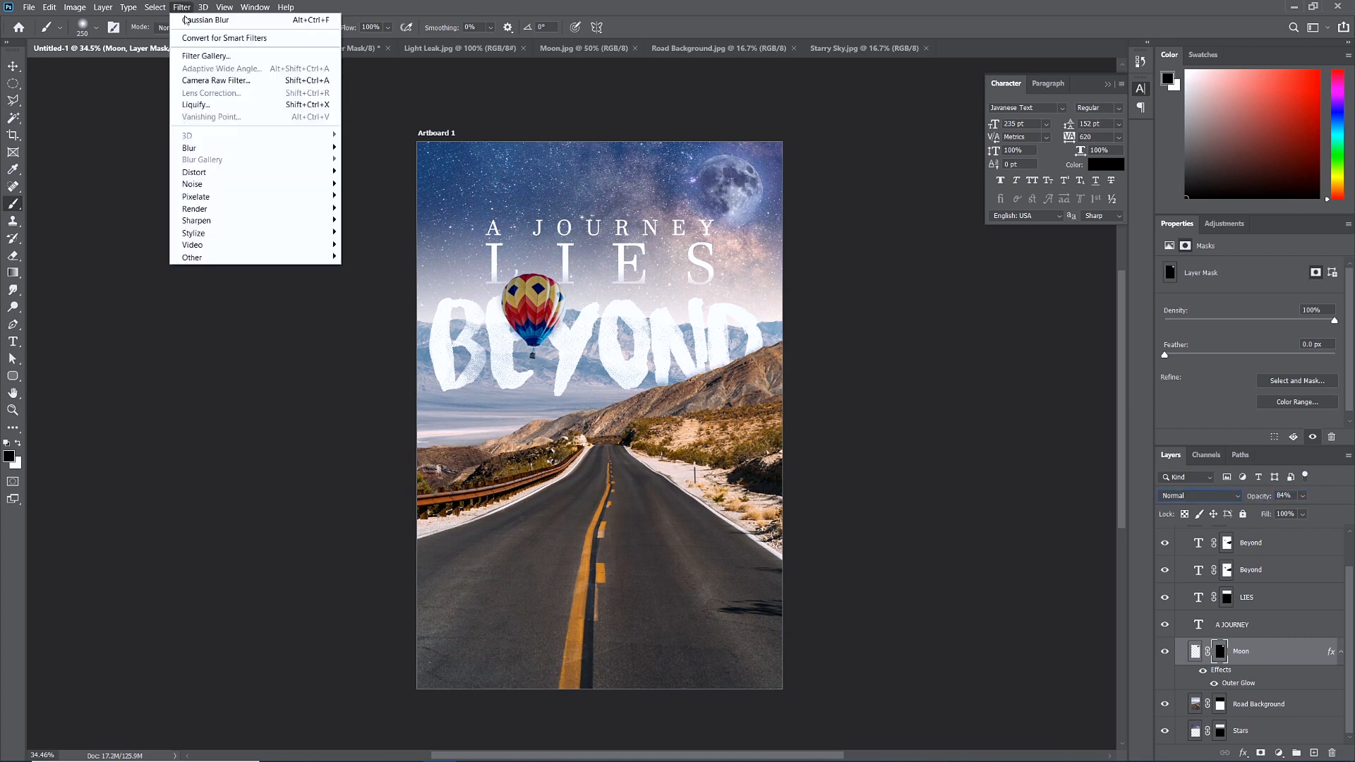
Apply a Gaussian Blur to the Moon layer's mask to soften its edge.
click(186, 22)
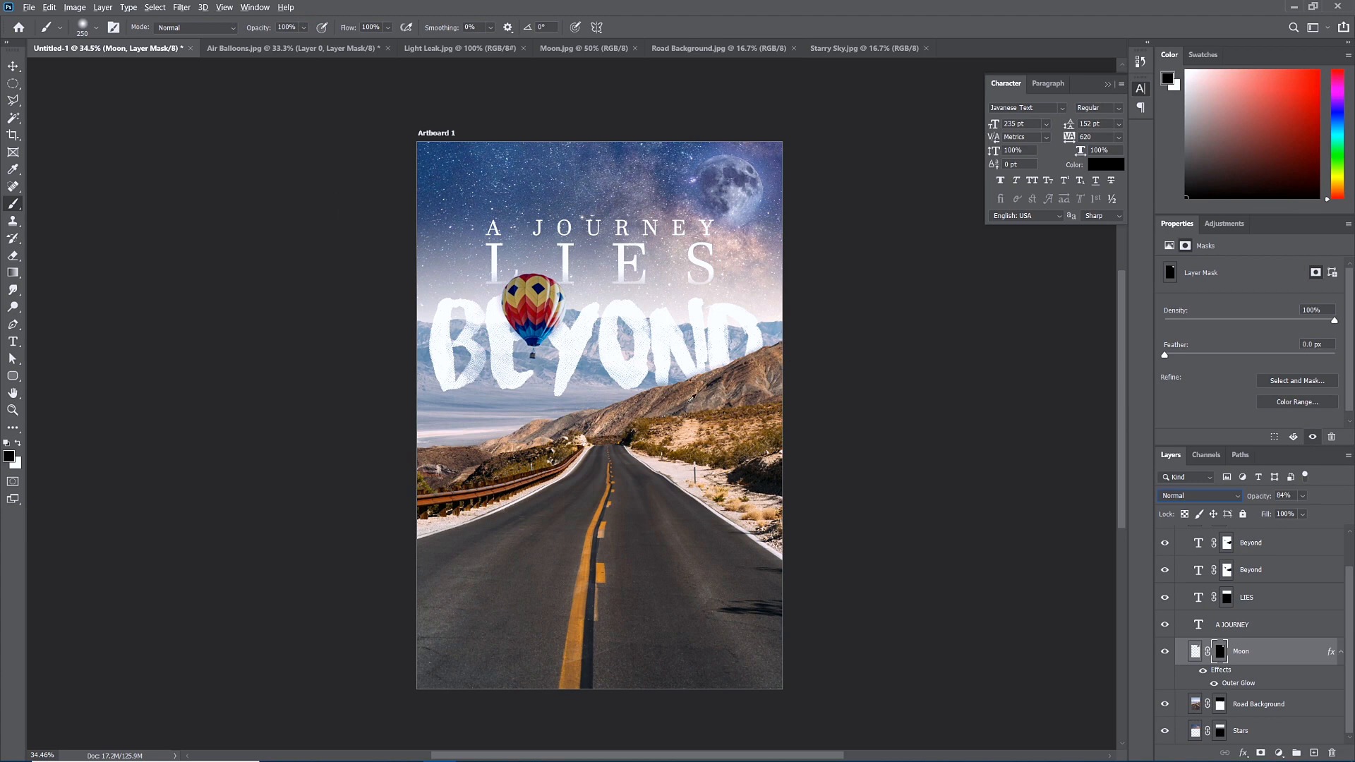
click(12, 65)
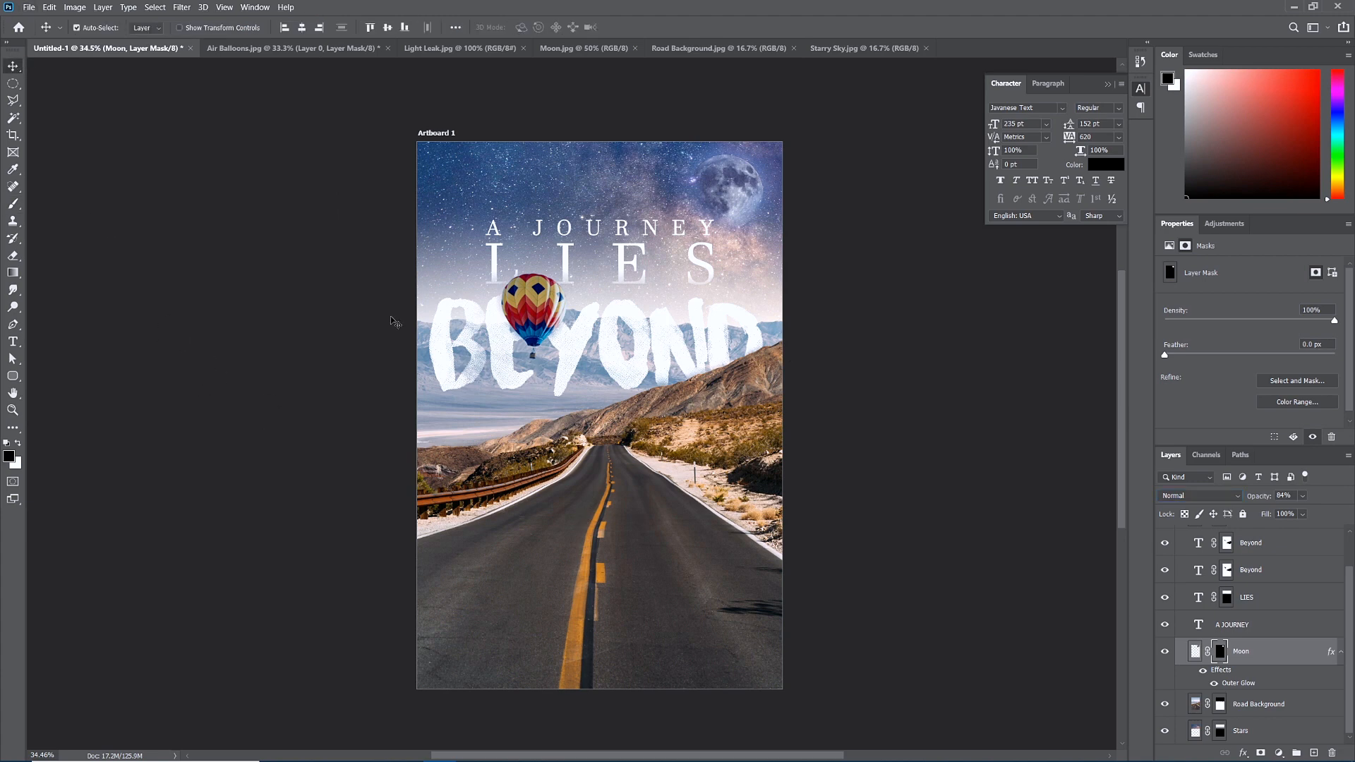
scroll(429, 344, down, 1)
scroll(416, 423, up, 1)
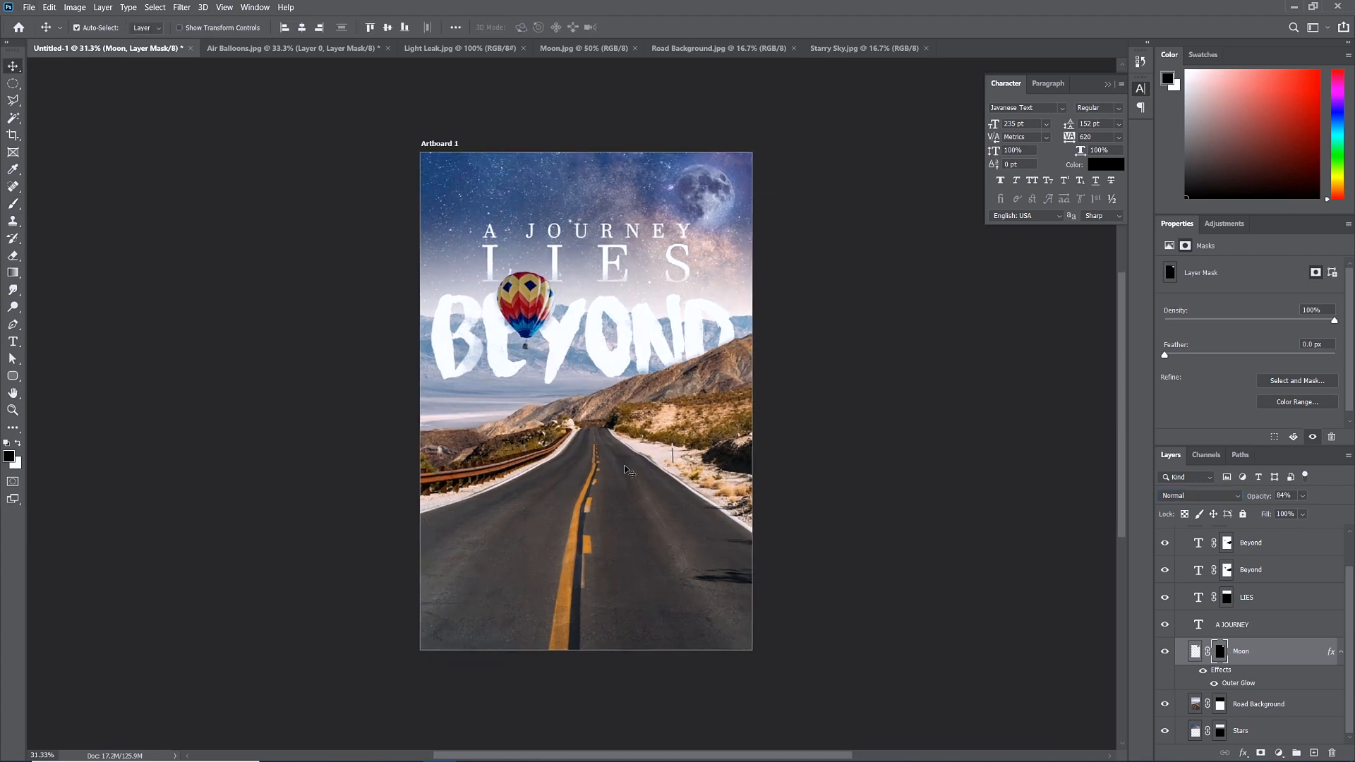
Set the Moon layer to Screen blending at 90% opacity.
click(1202, 497)
click(1200, 541)
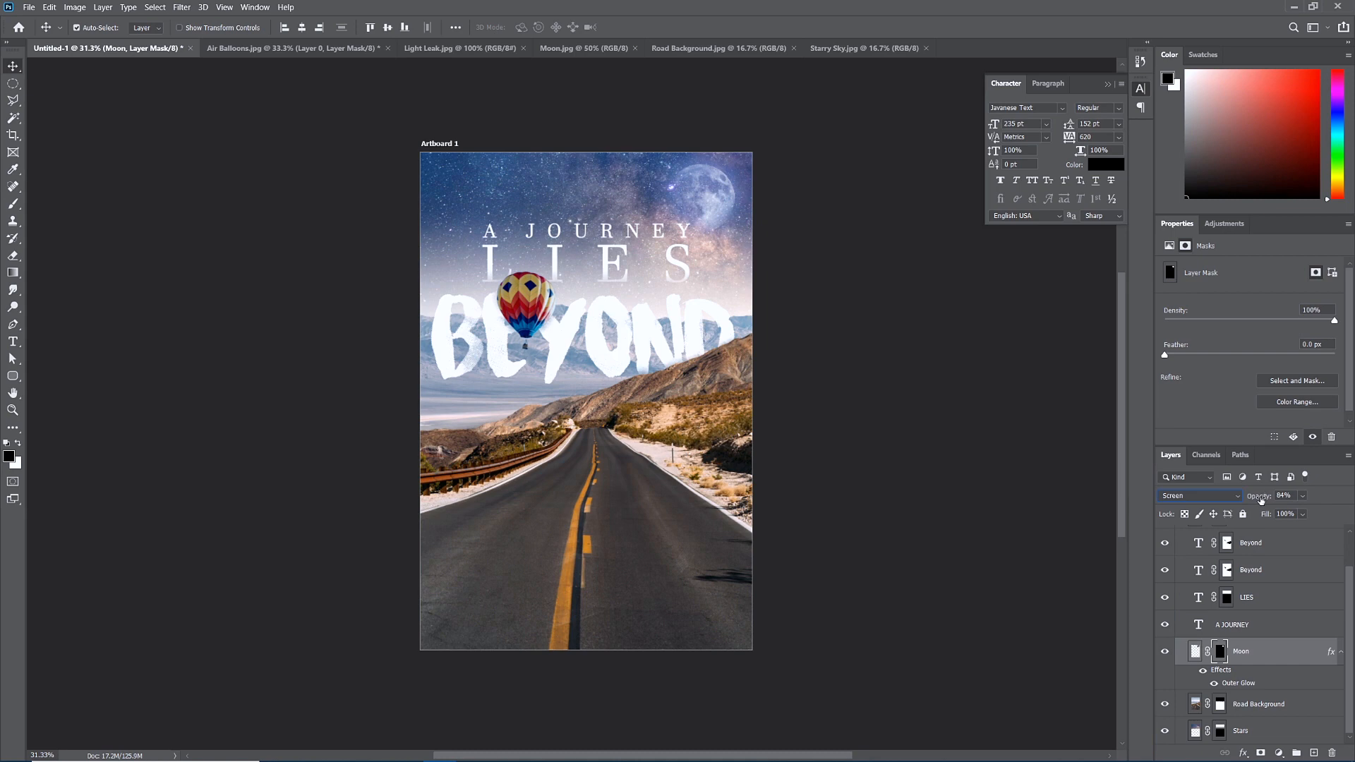
drag(1261, 499, 1264, 501)
scroll(1327, 543, up, 2)
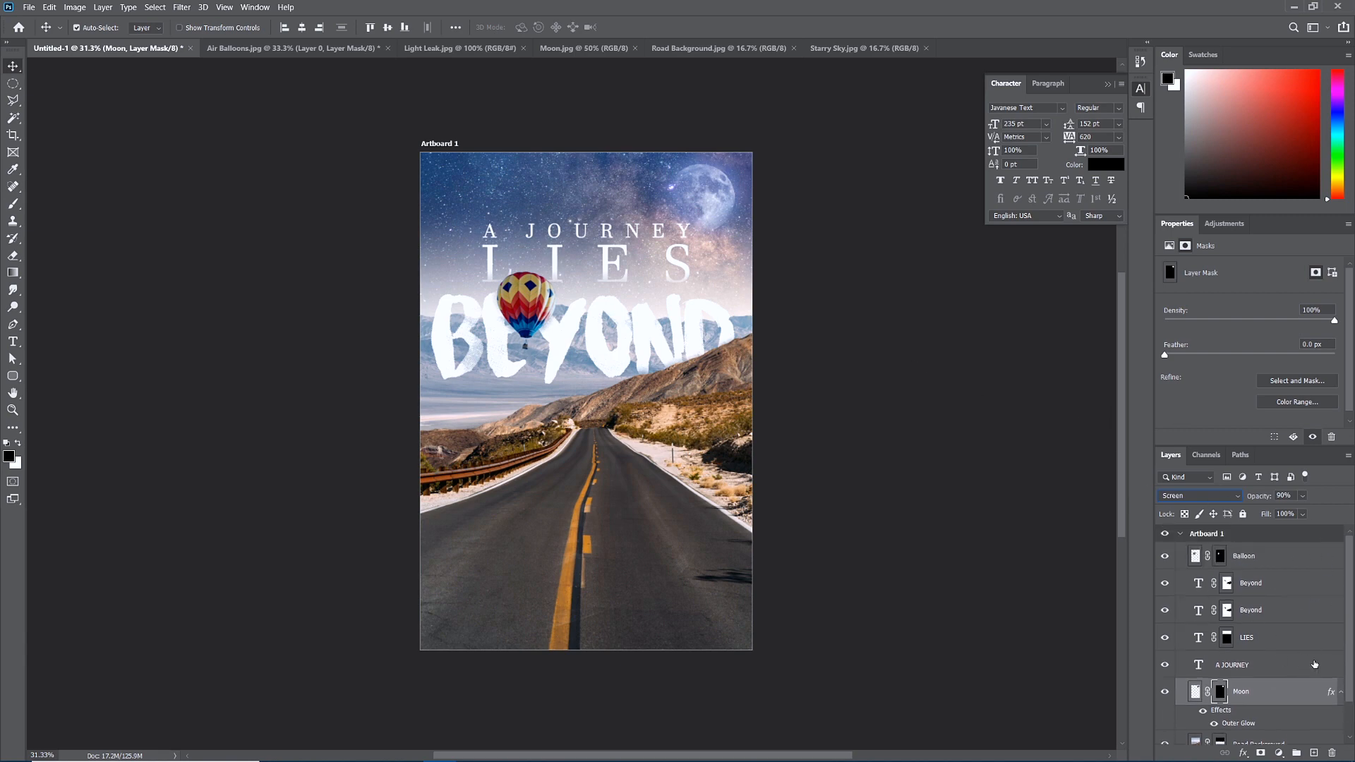
click(1275, 563)
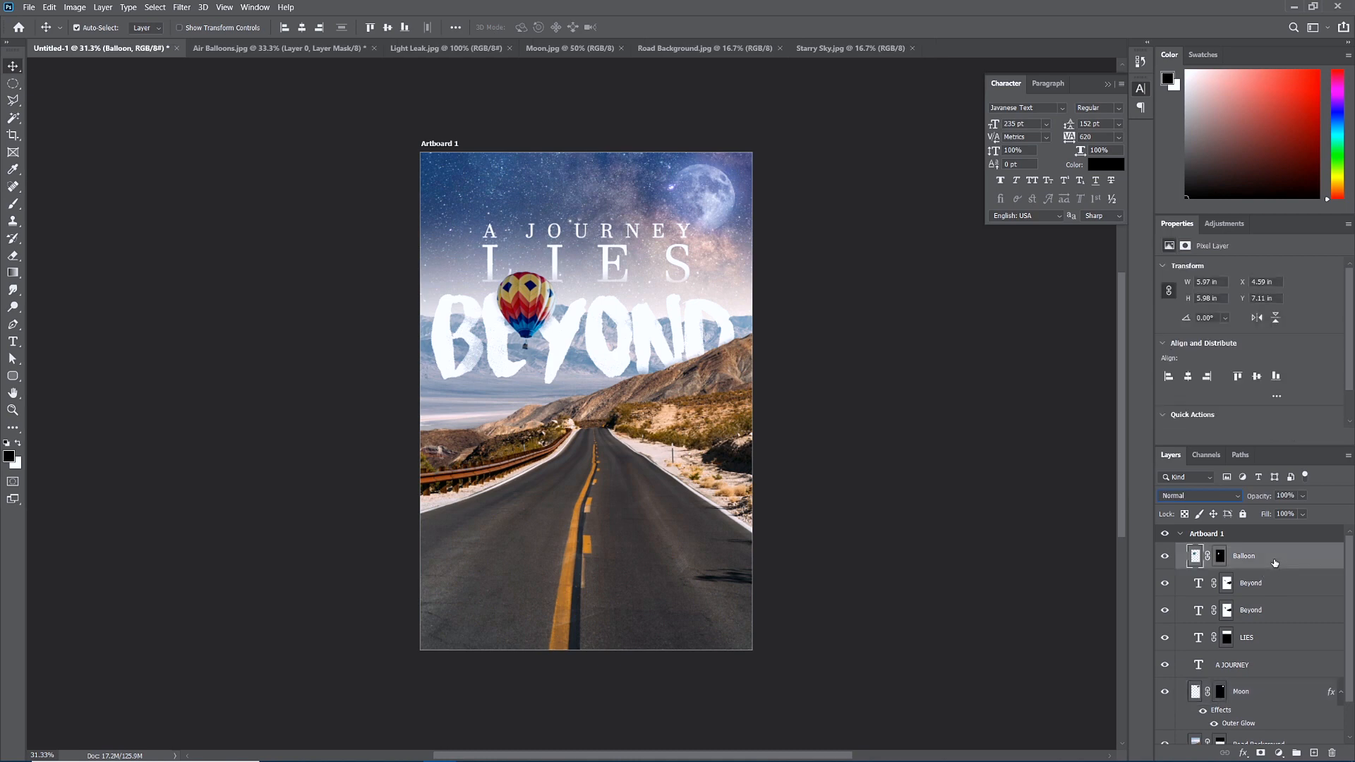
Add a Hue/Saturation adjustment layer above Balloon with Saturation +23 and Hue -5.
click(104, 7)
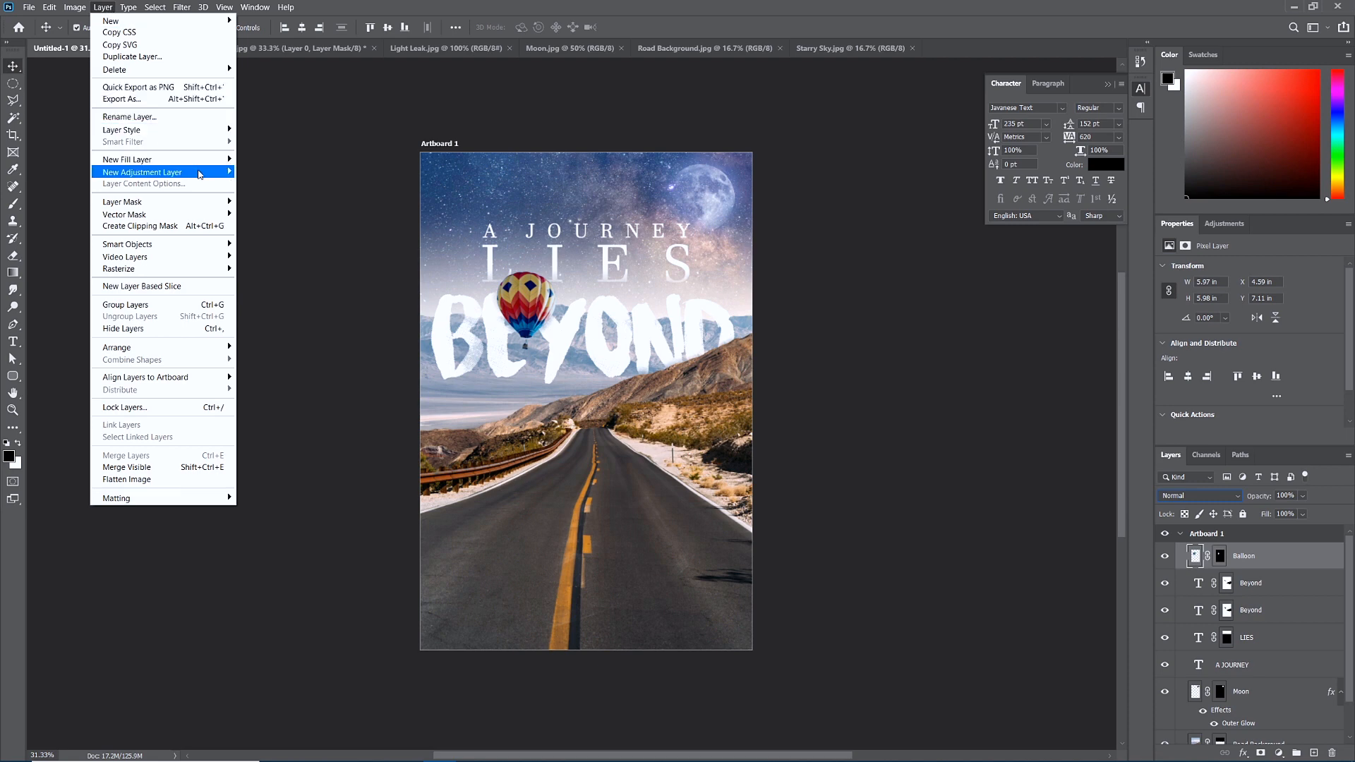
mouse_move(200, 175)
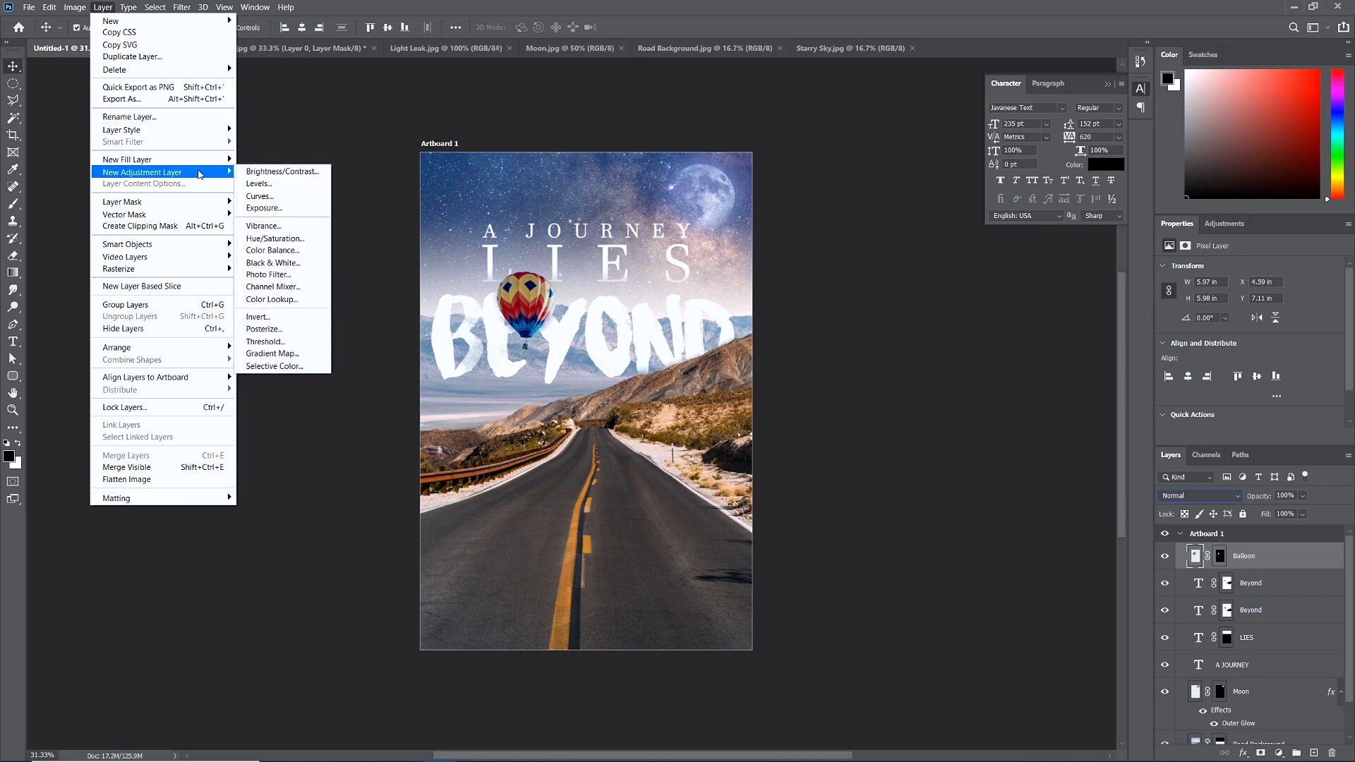
click(287, 239)
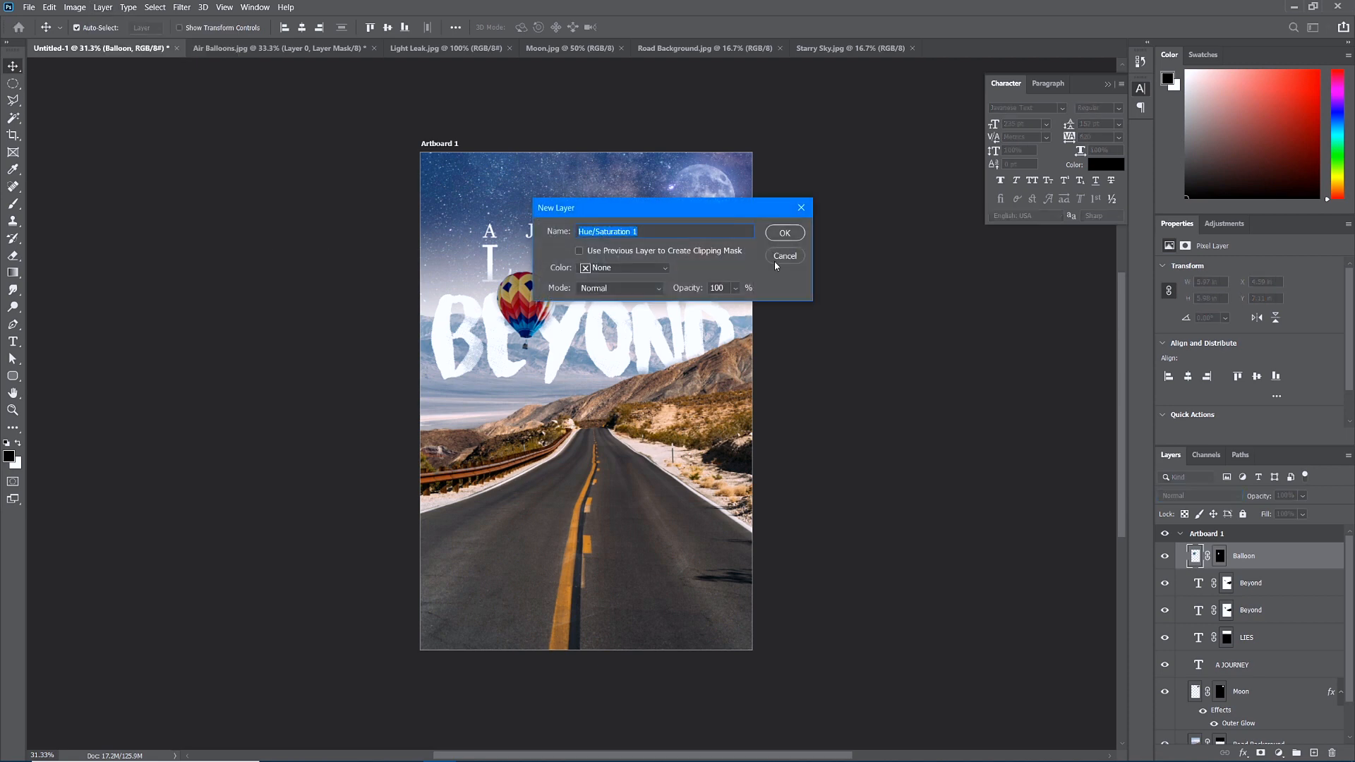
click(784, 234)
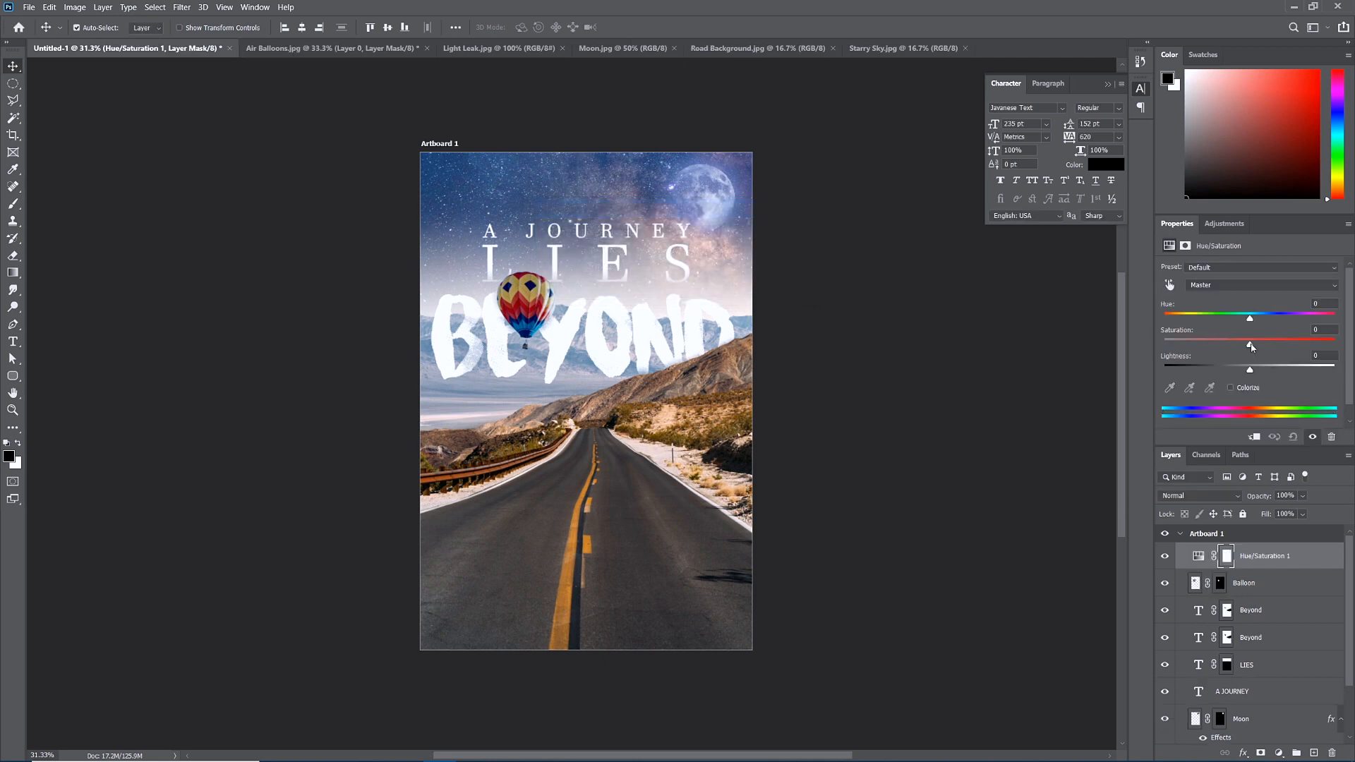
drag(1251, 346, 1269, 346)
drag(1251, 322, 1245, 324)
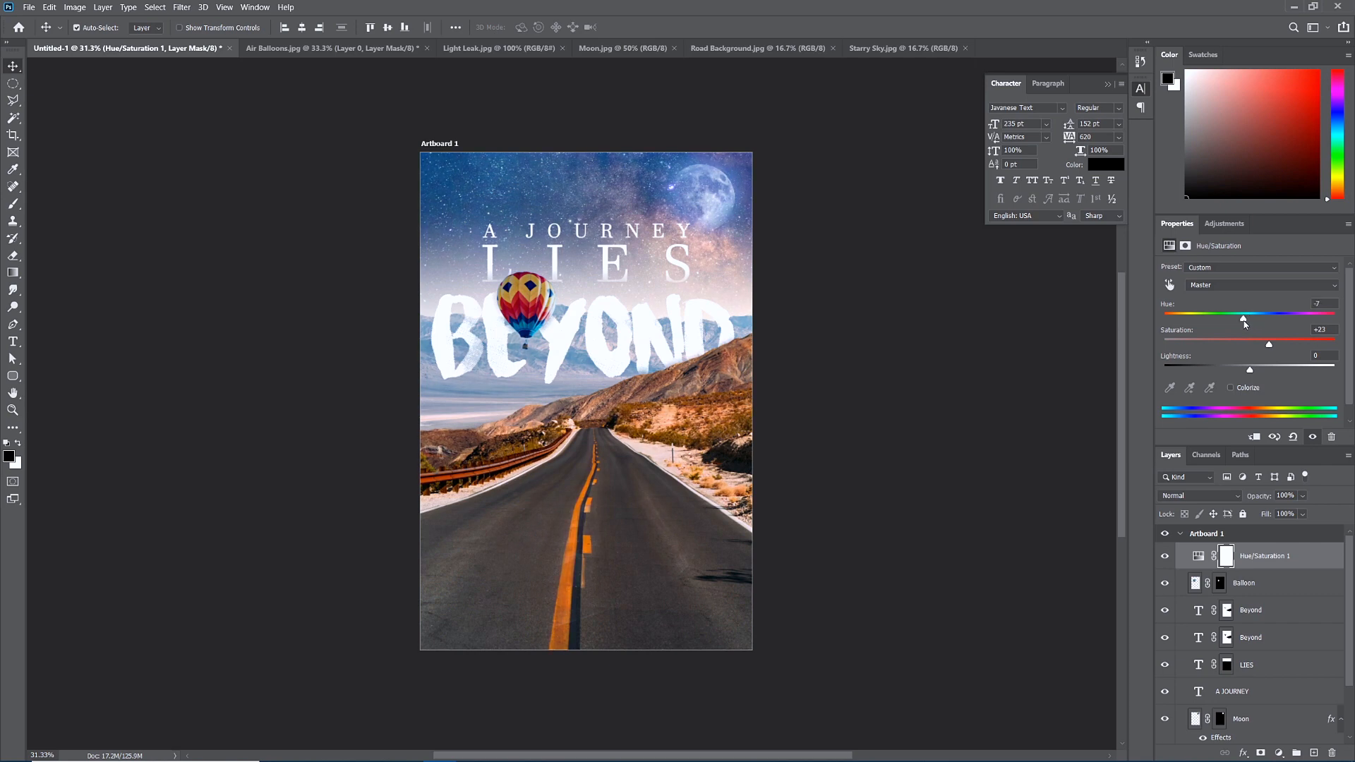
drag(1245, 324, 1246, 323)
click(104, 7)
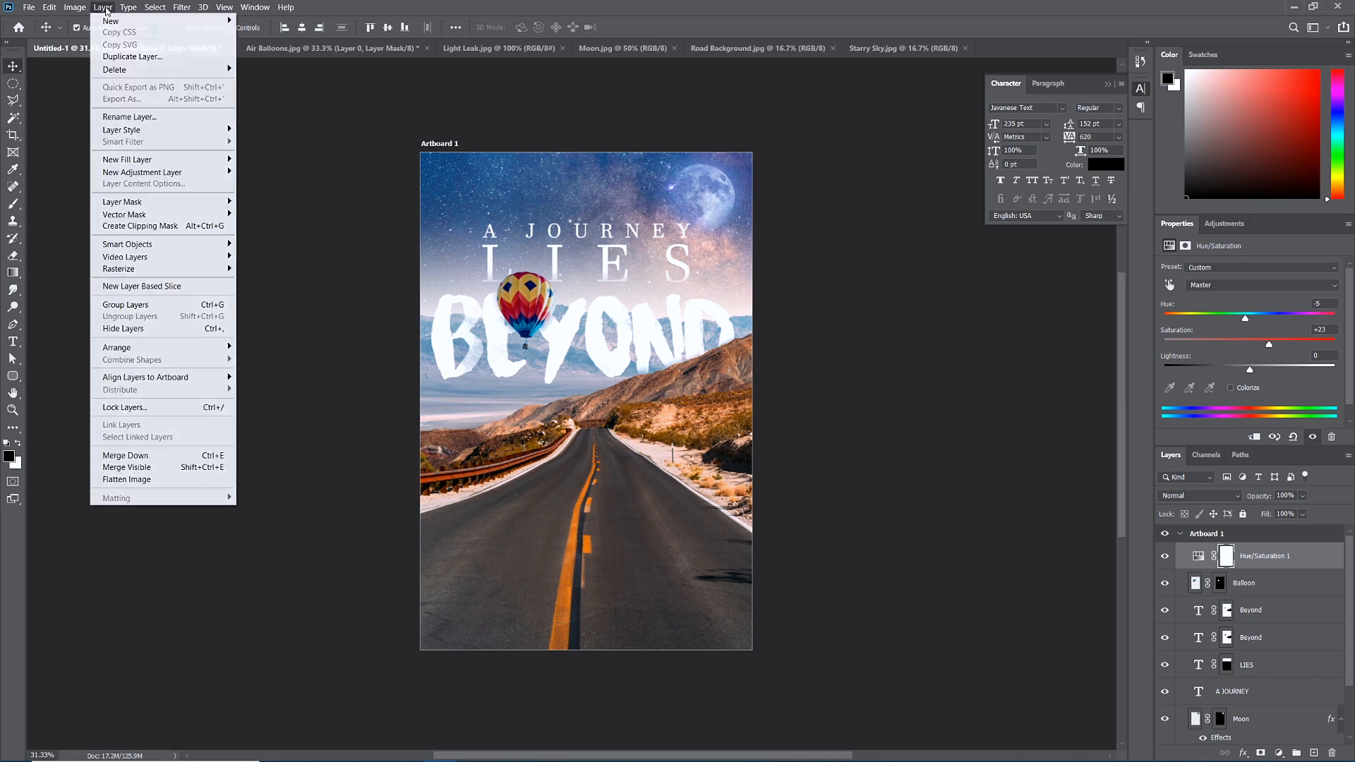
Add a Curves adjustment layer with an S-curve and lower its opacity to 49%.
mouse_move(207, 176)
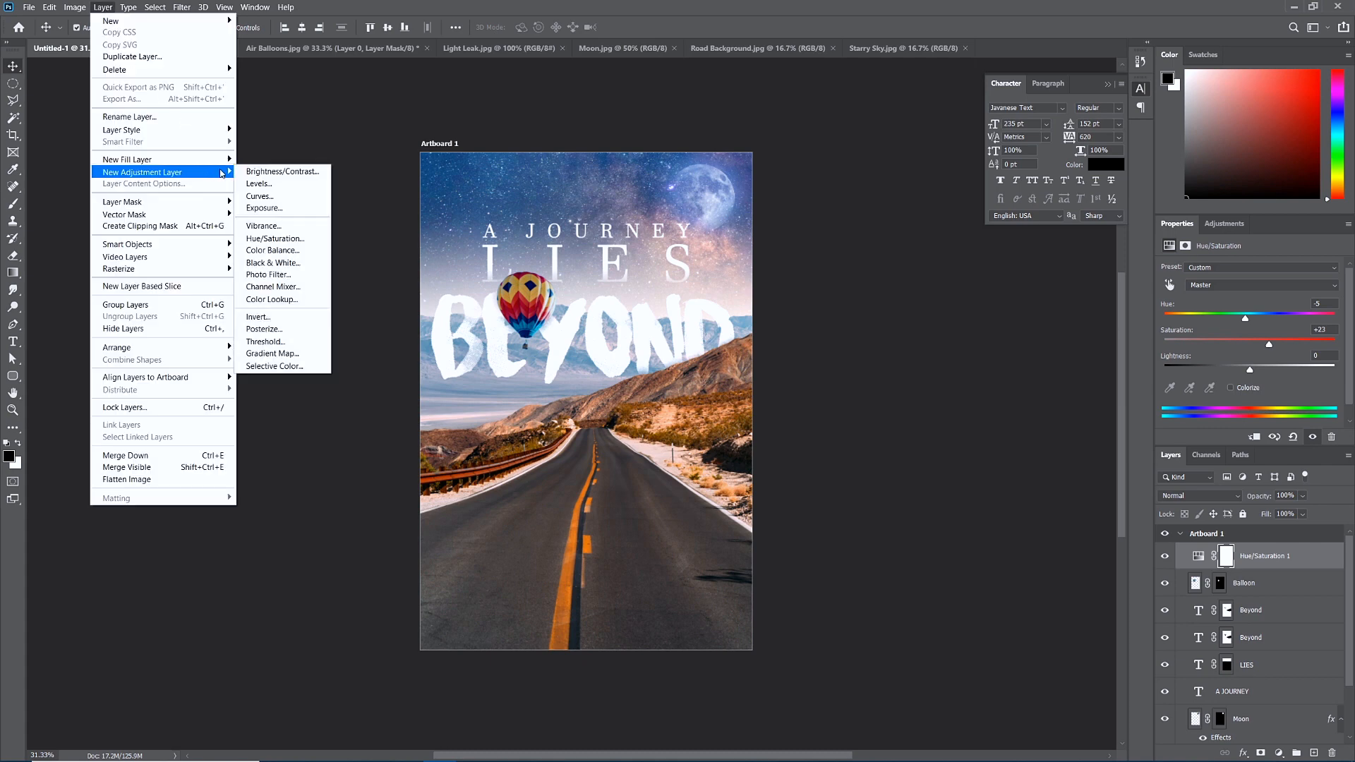
click(273, 198)
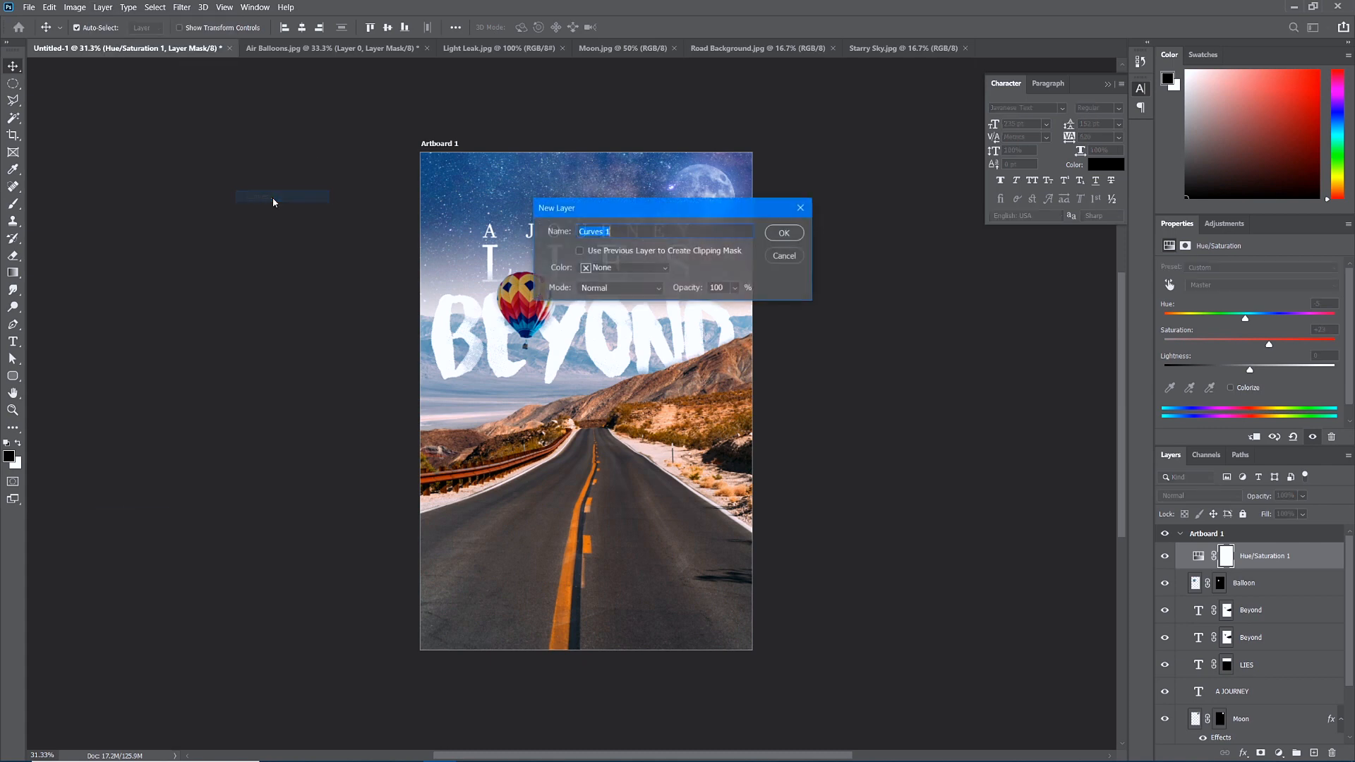
click(785, 233)
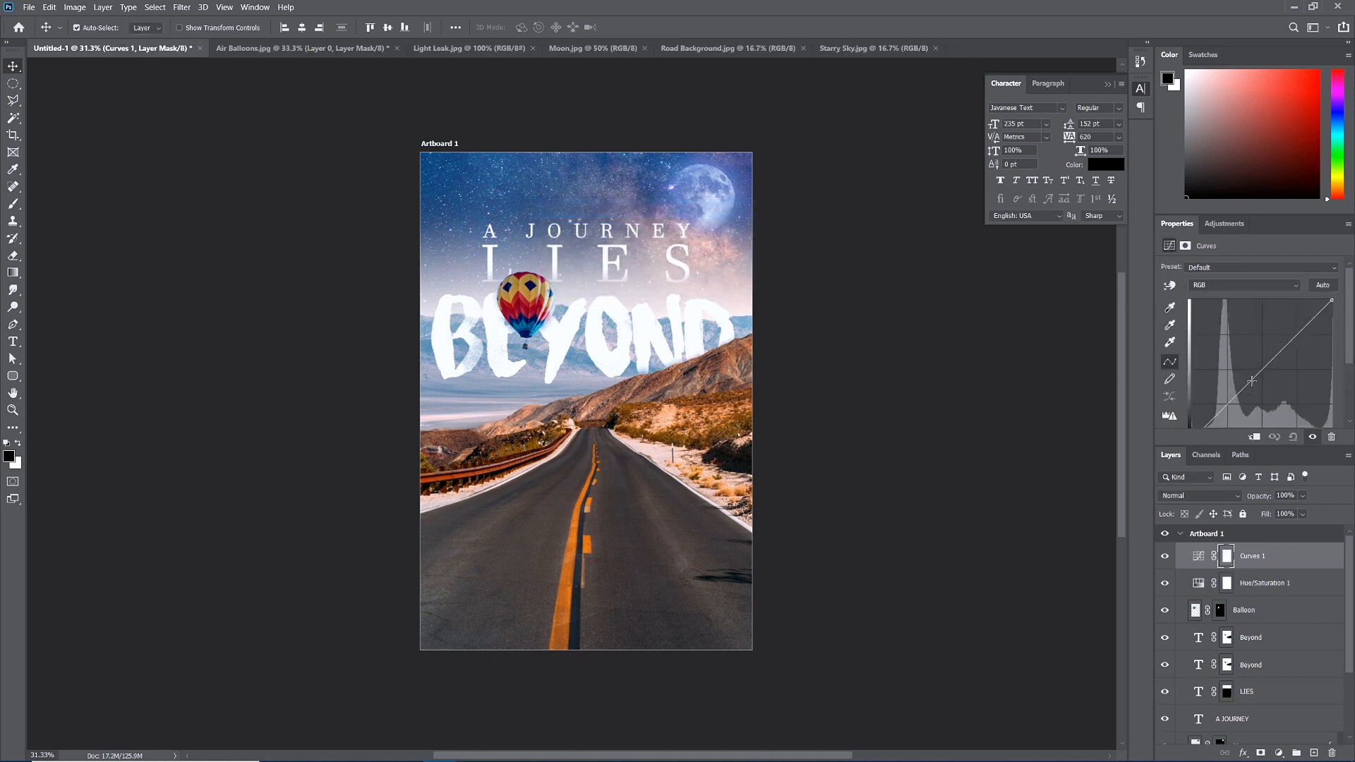
drag(1229, 403, 1229, 408)
drag(1300, 333, 1297, 327)
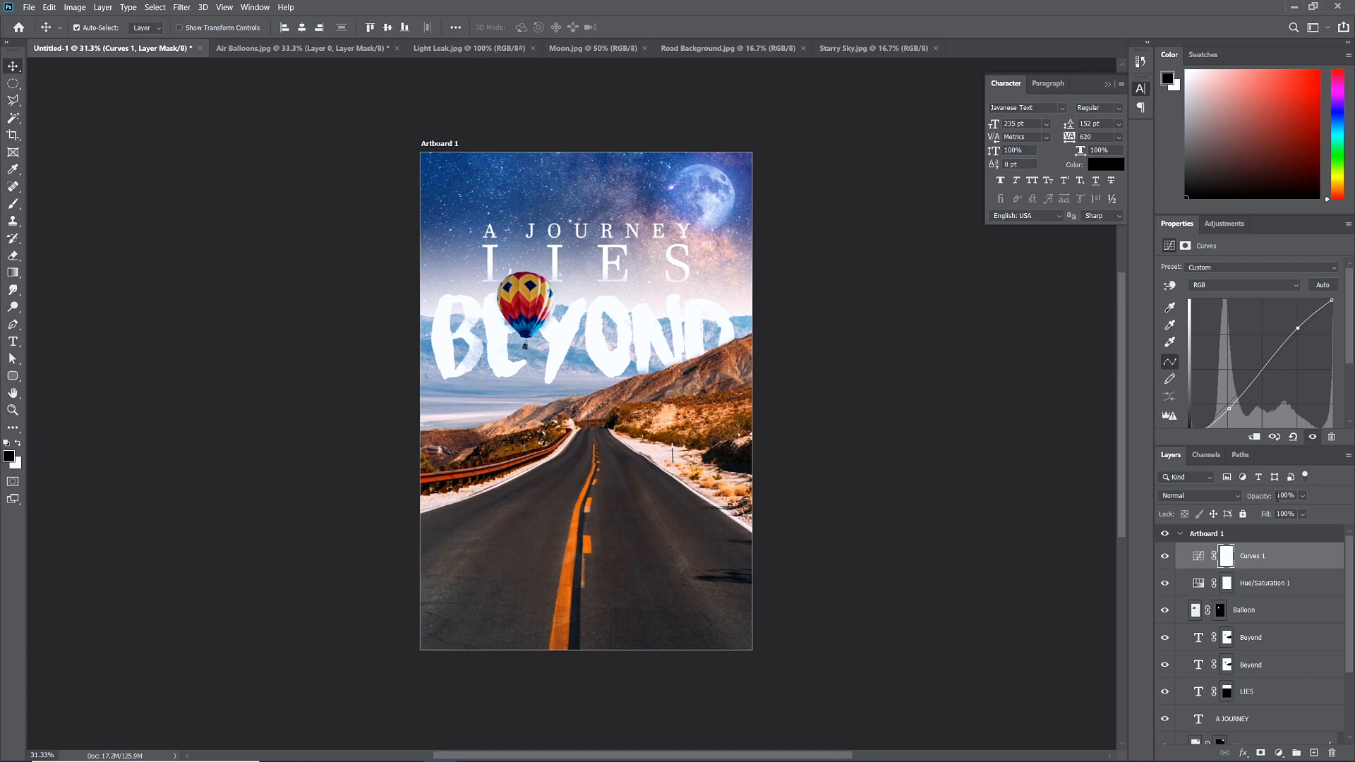
mouse_move(1301, 498)
mouse_down()
mouse_move(1313, 515)
mouse_move(1260, 515)
mouse_move(1286, 514)
mouse_up()
scroll(1281, 713, down, 3)
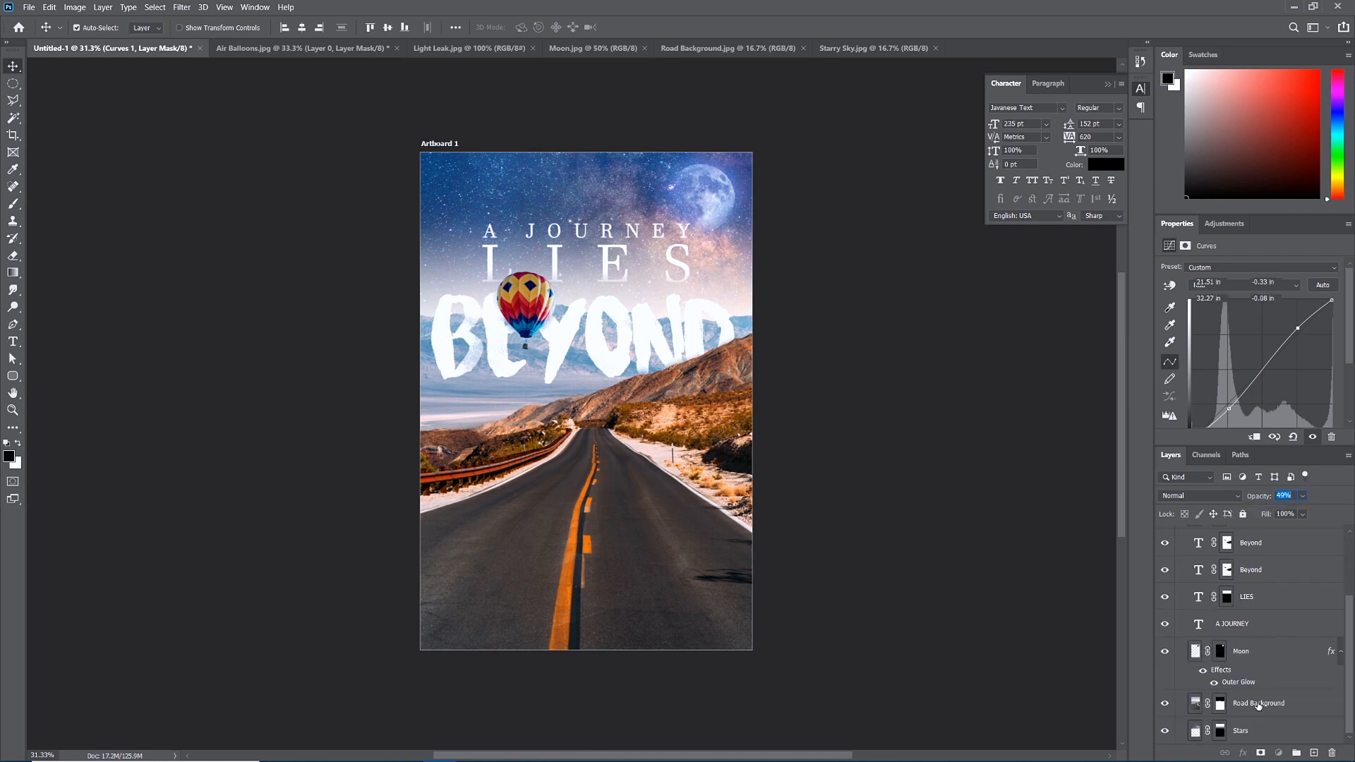
Apply a midtone Color Balance of -9, 0, +12 to the Road Background layer.
click(1259, 704)
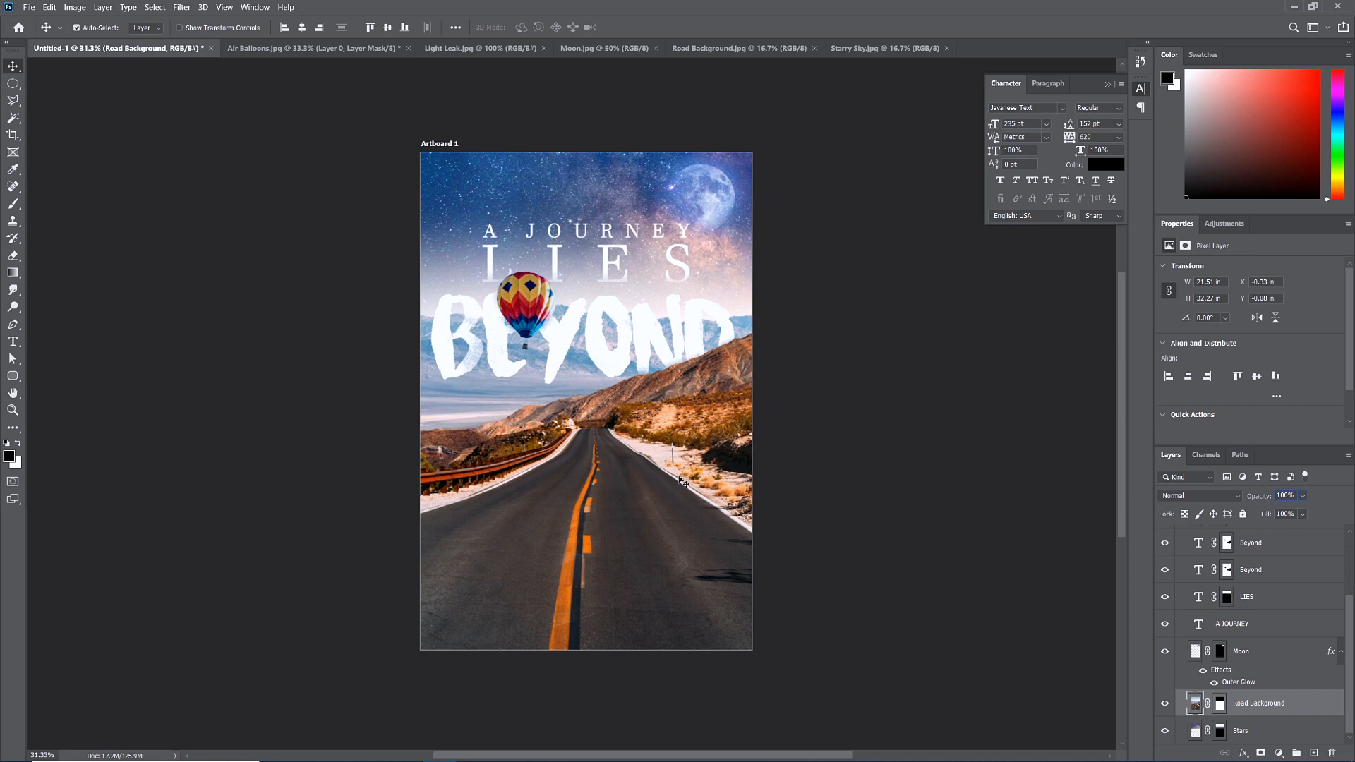
click(74, 7)
mouse_move(96, 43)
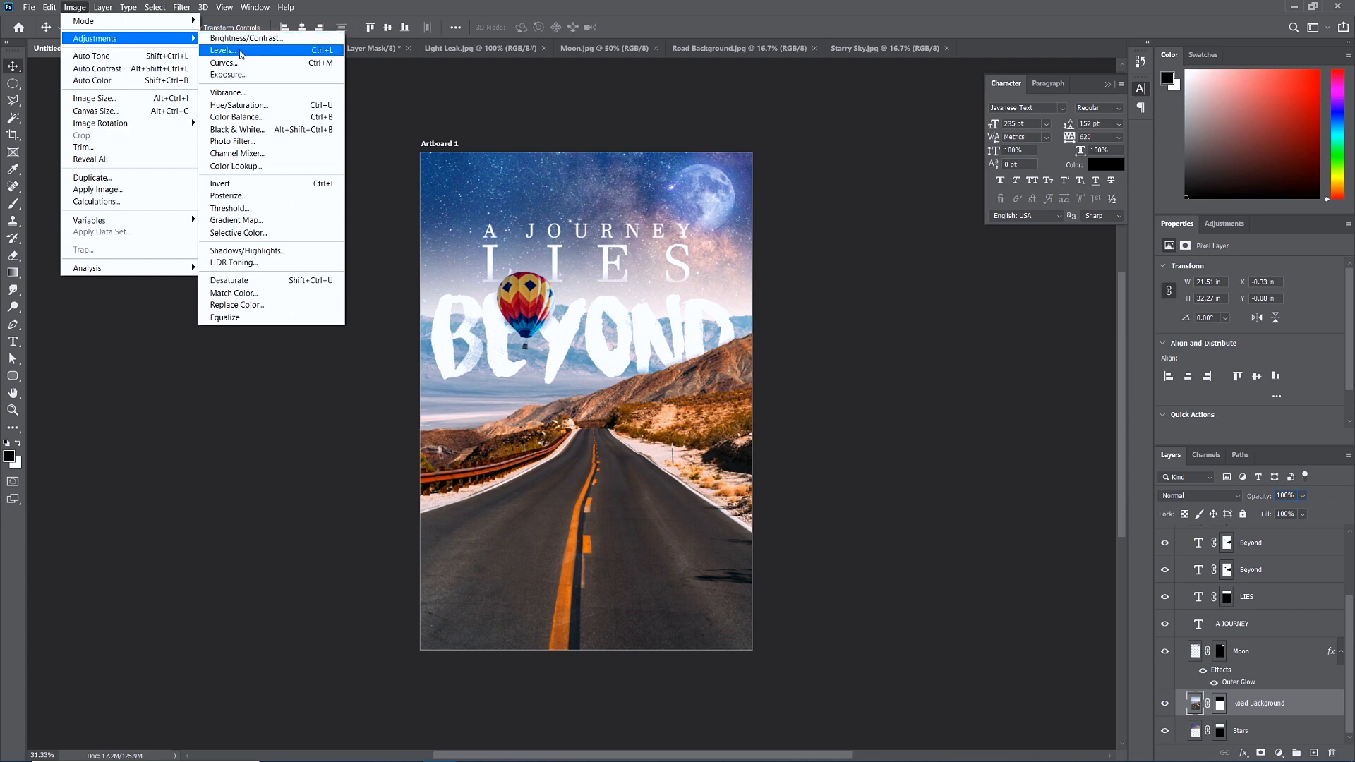
click(229, 120)
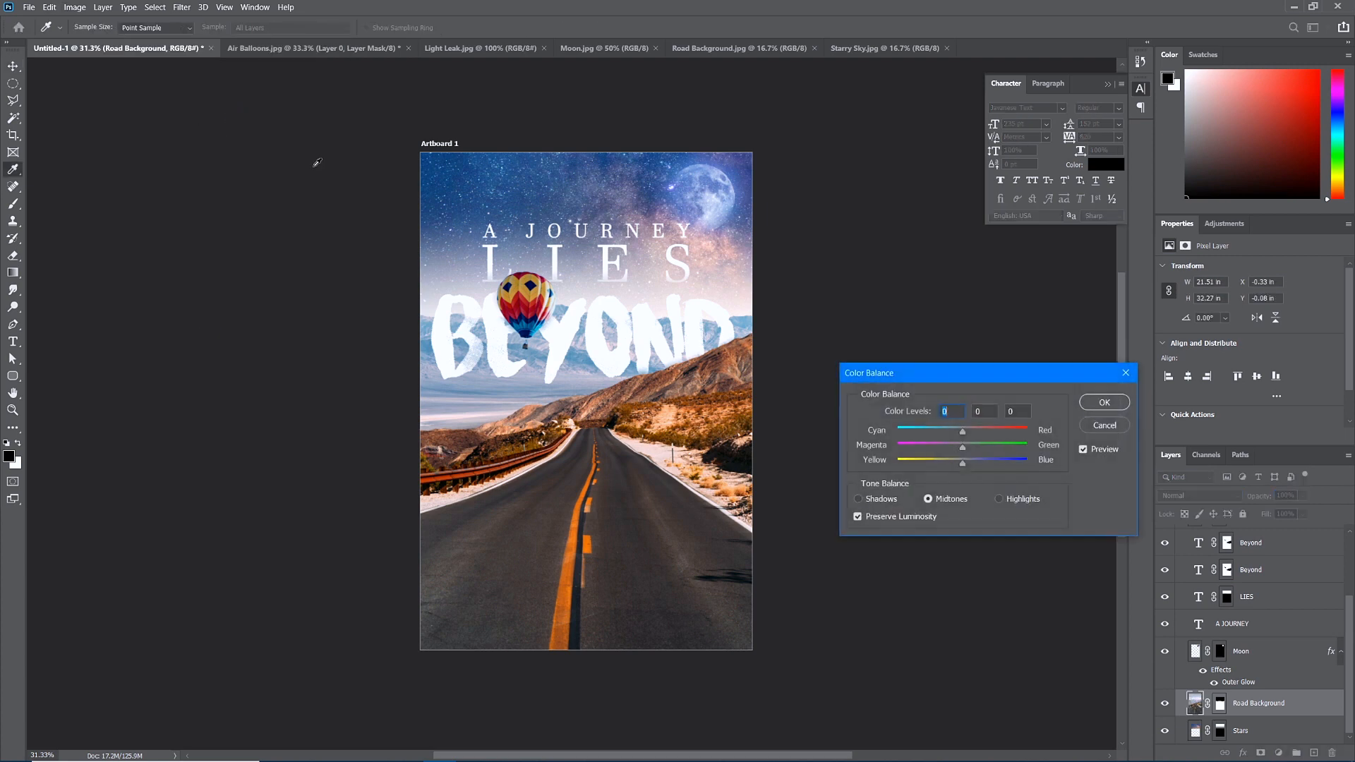
mouse_move(964, 435)
mouse_down()
mouse_move(979, 465)
mouse_move(955, 432)
mouse_up()
click(1087, 403)
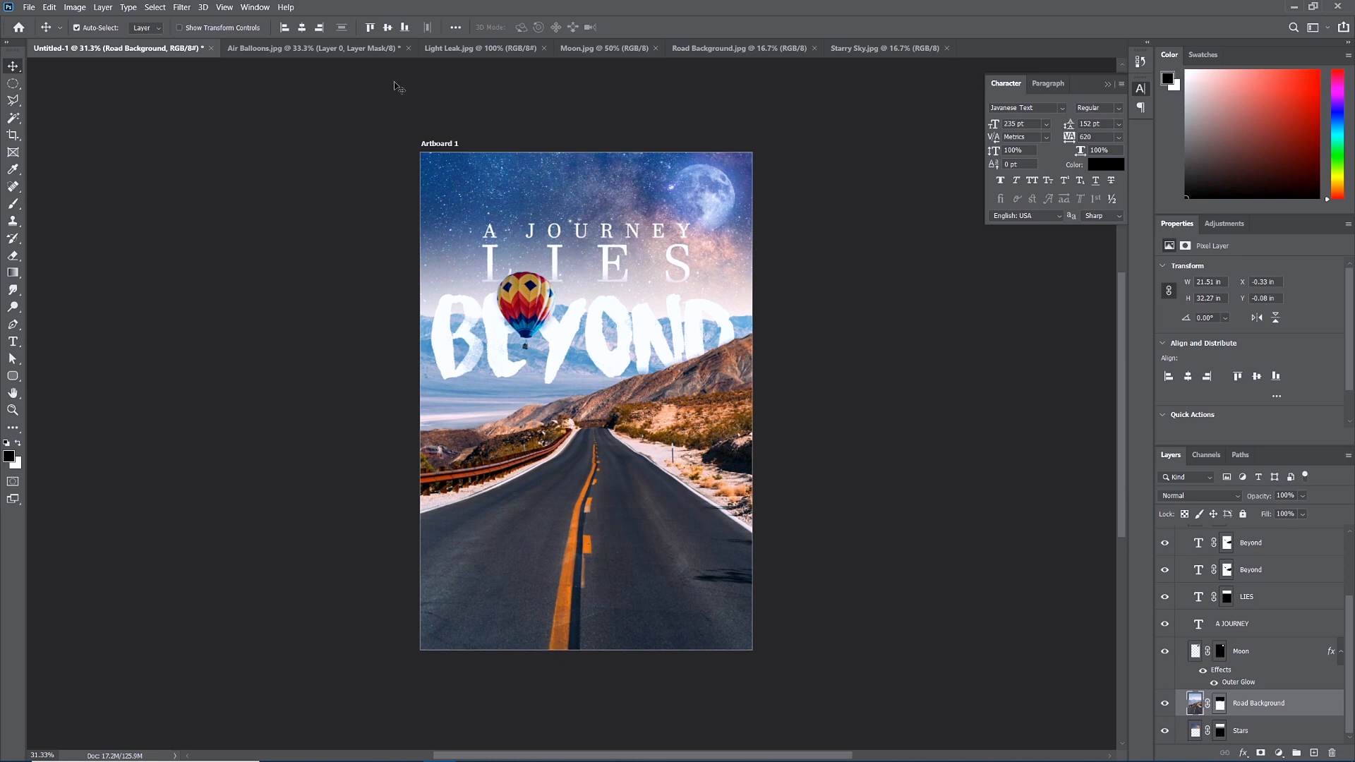
Copy the whole Light Leak image and paste it into the poster document.
click(479, 49)
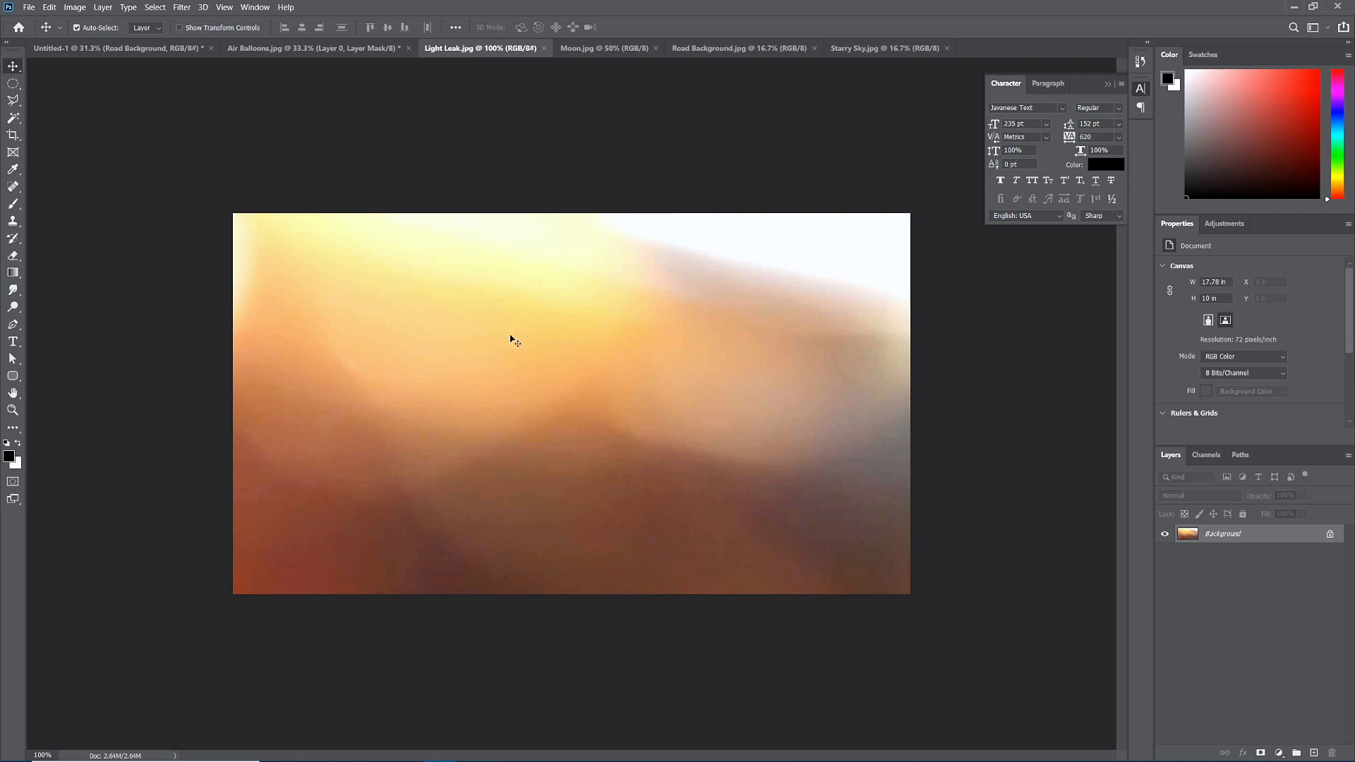
key(ctrl+a)
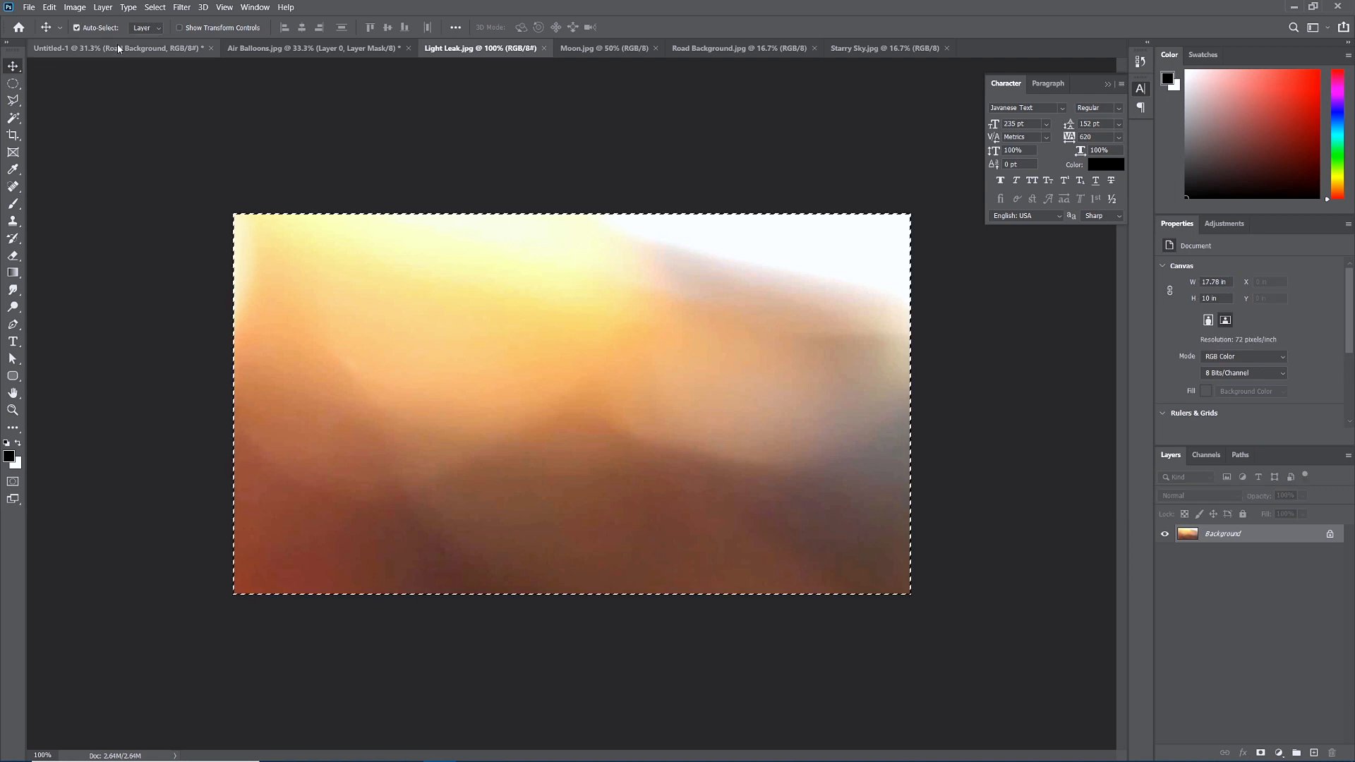
click(132, 49)
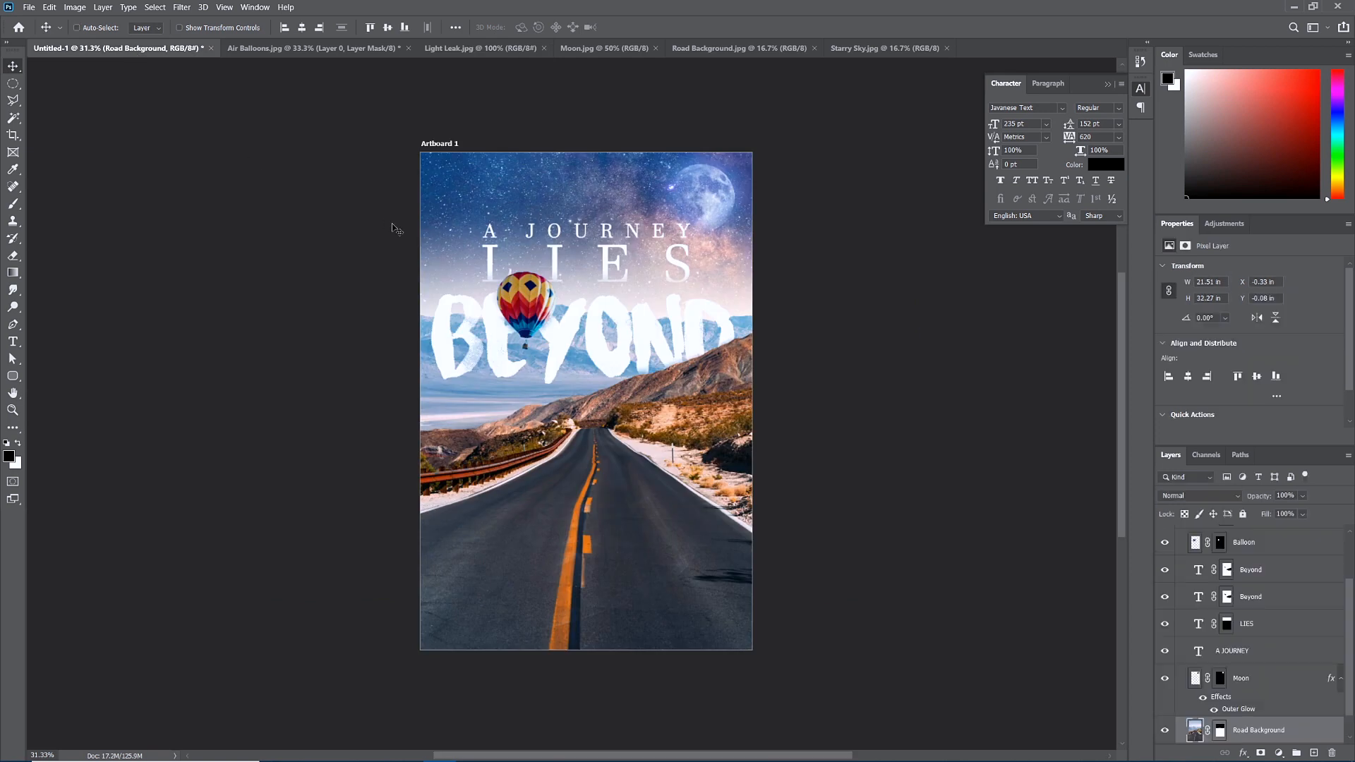
key(ctrl+v)
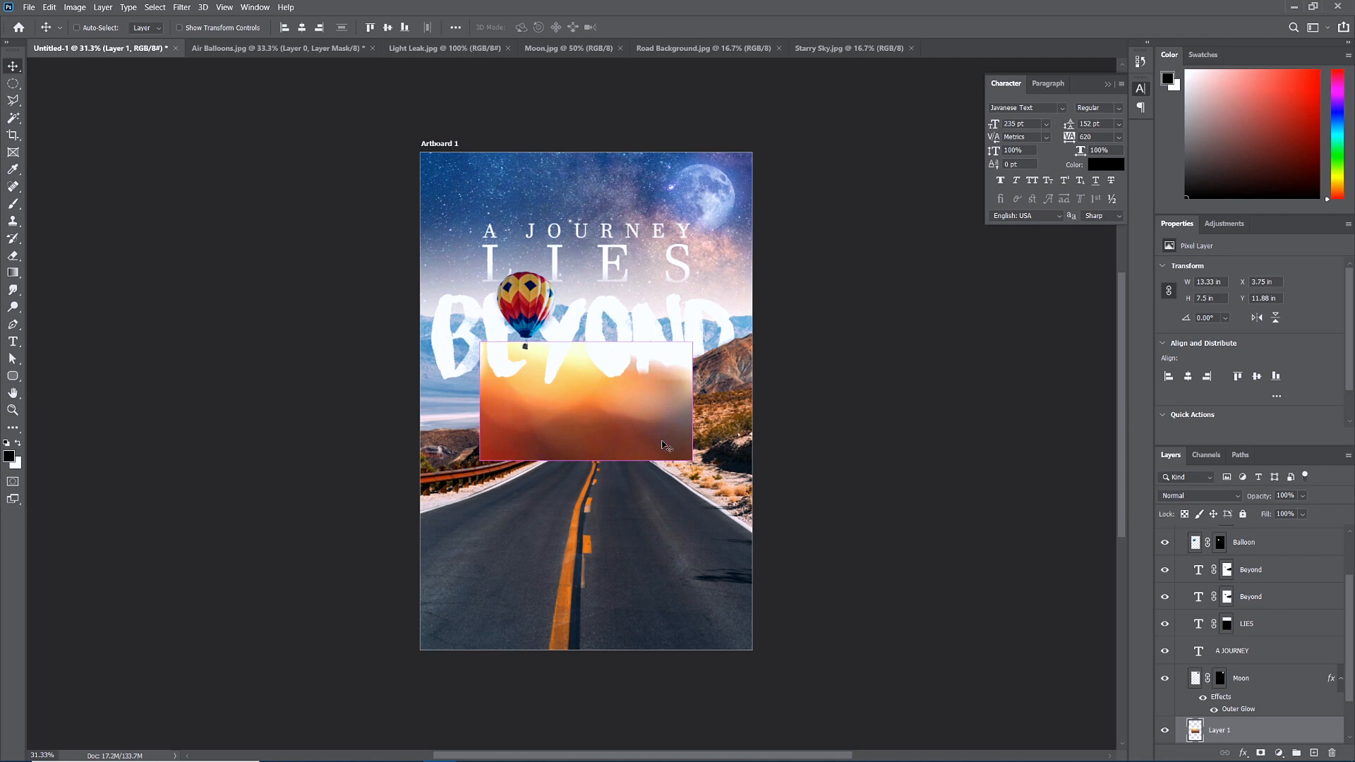
Rotate the light leak -90°, enlarge it to cover the artboard, and move it to the top.
key(ctrl+t)
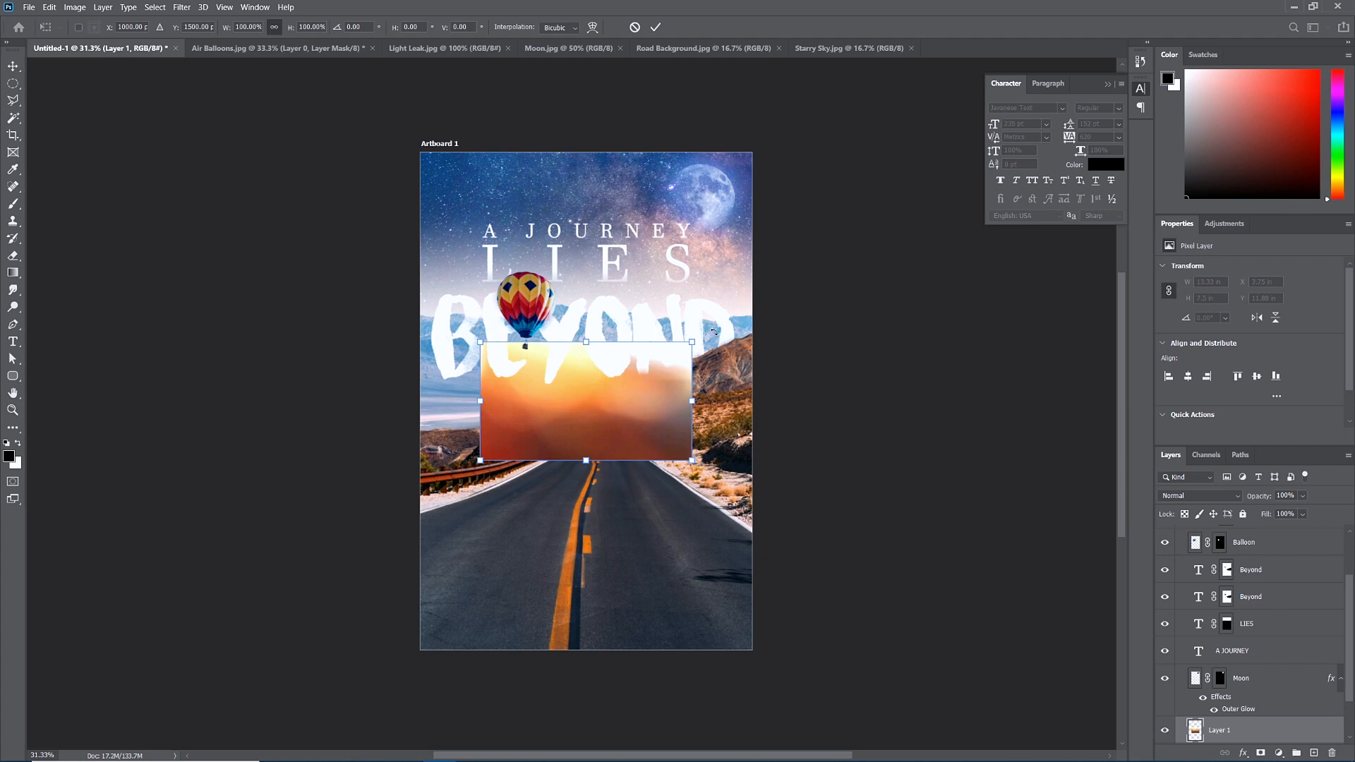
drag(741, 287, 525, 276)
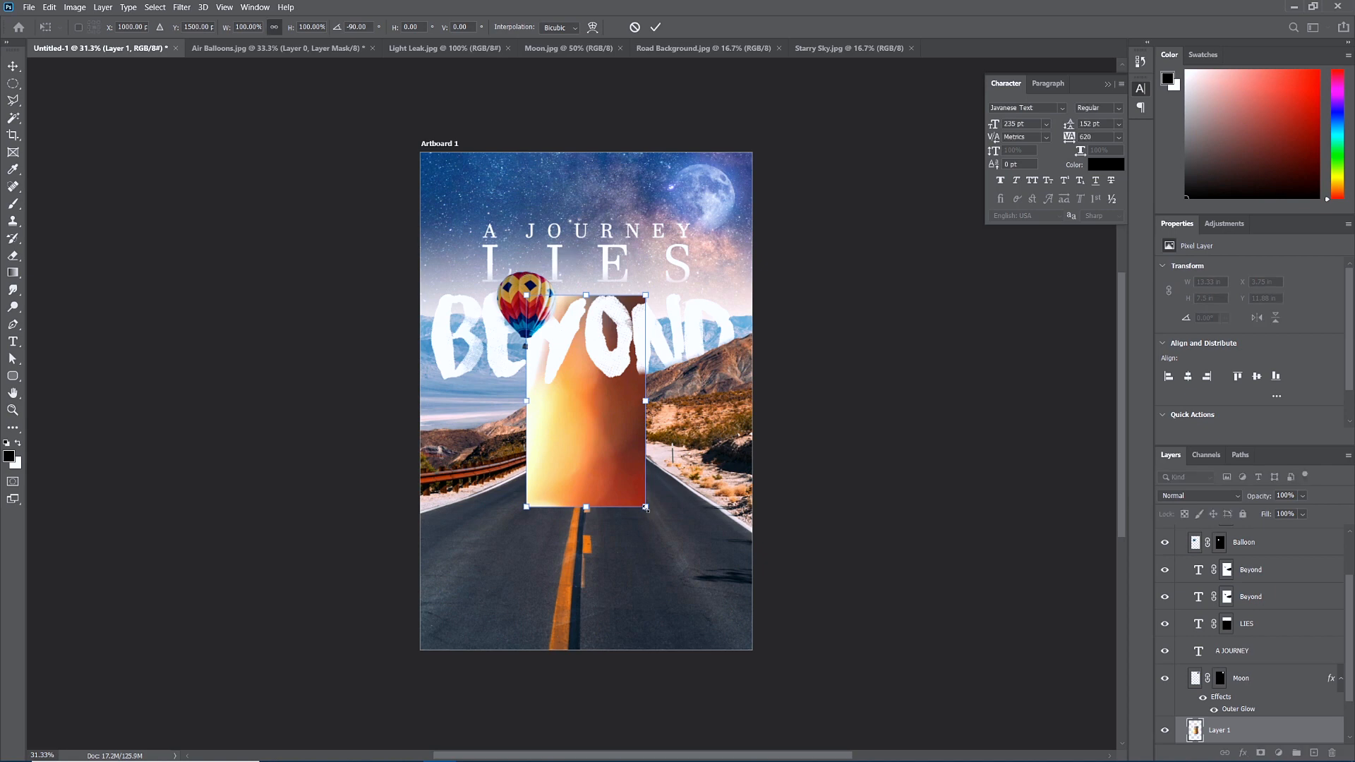
drag(645, 507, 786, 683)
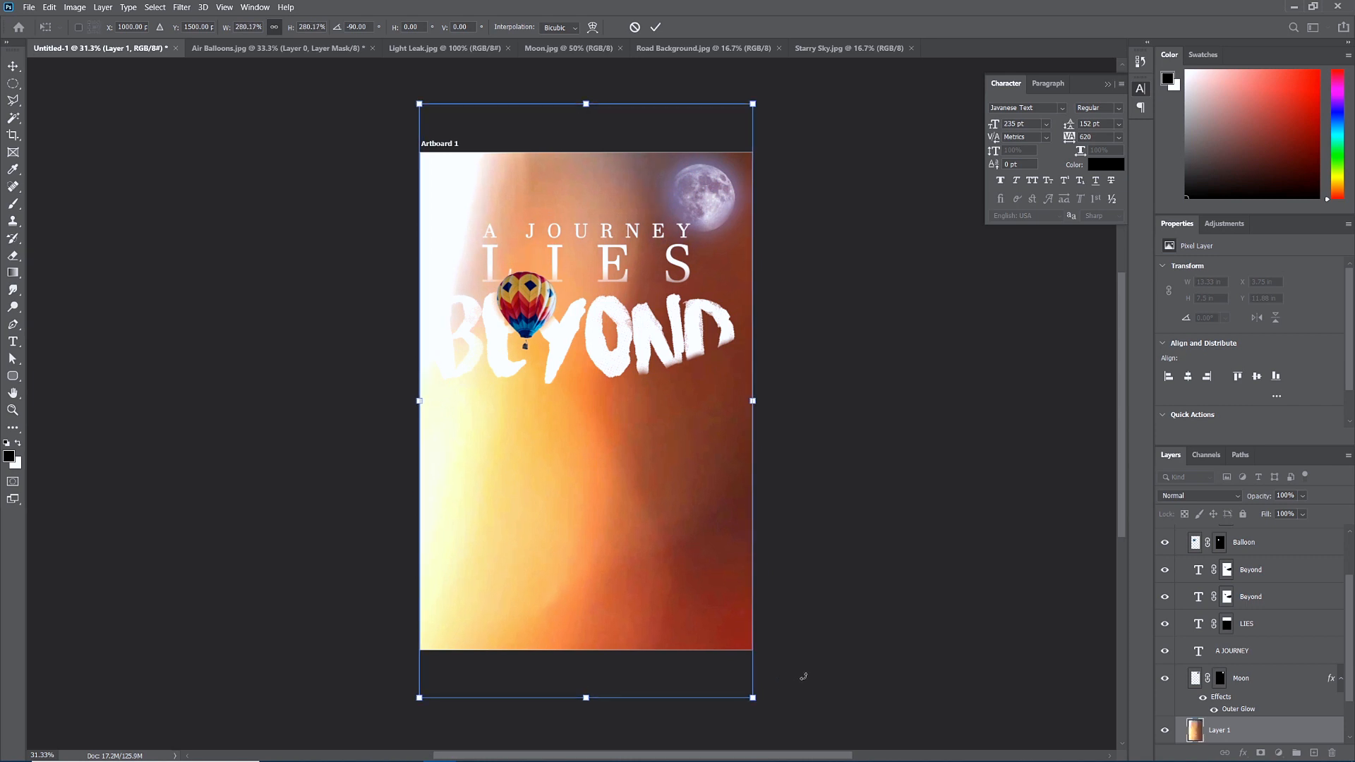
key(Return)
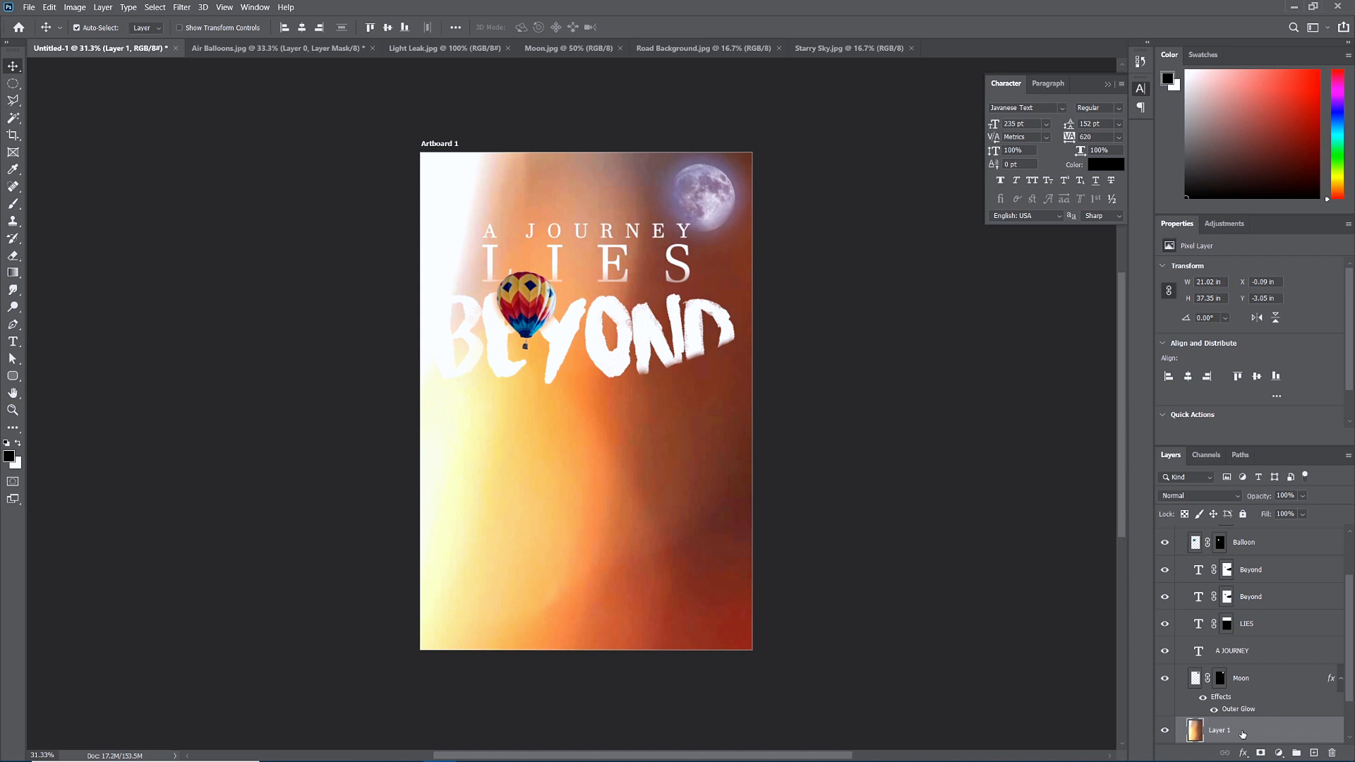
drag(1242, 734, 1241, 530)
drag(1254, 615, 1251, 570)
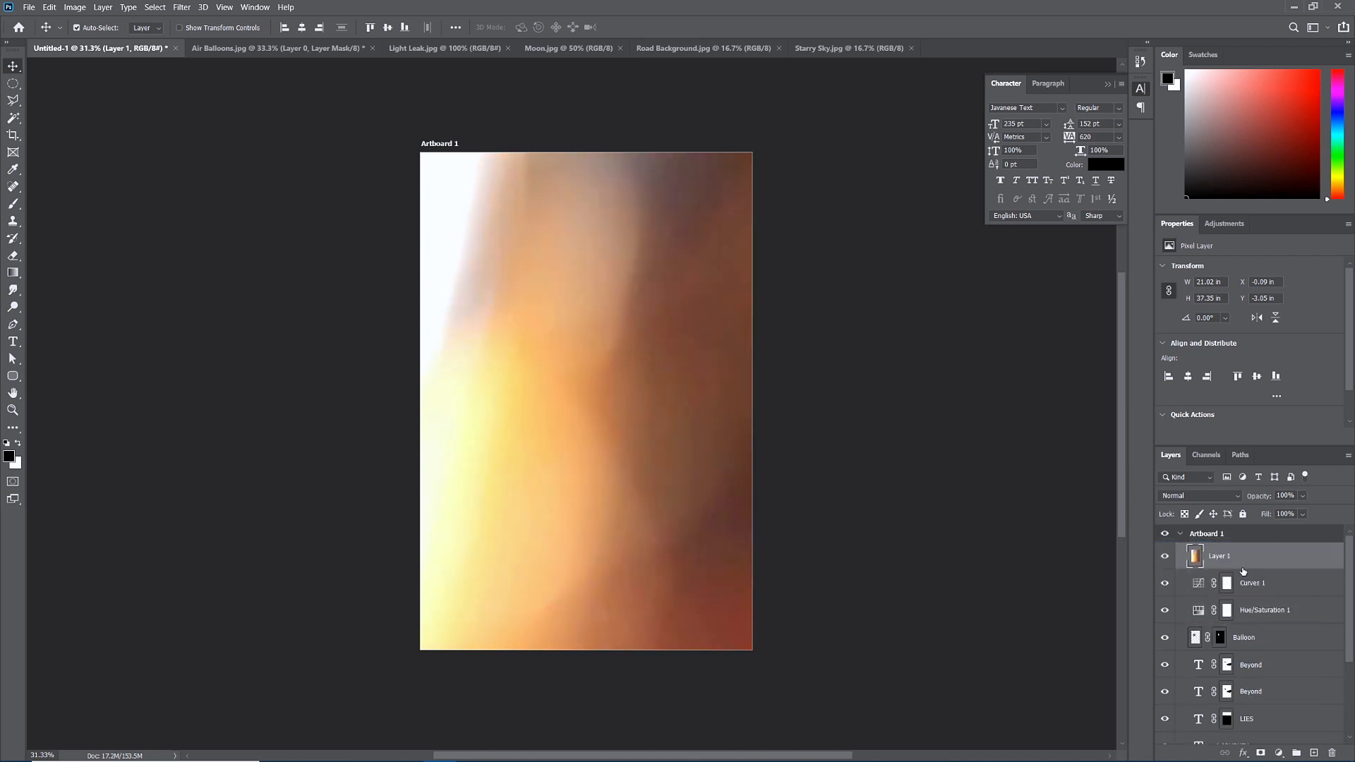
Set the light leak to Screen blending, flip it horizontally, and add a layer mask.
click(1185, 493)
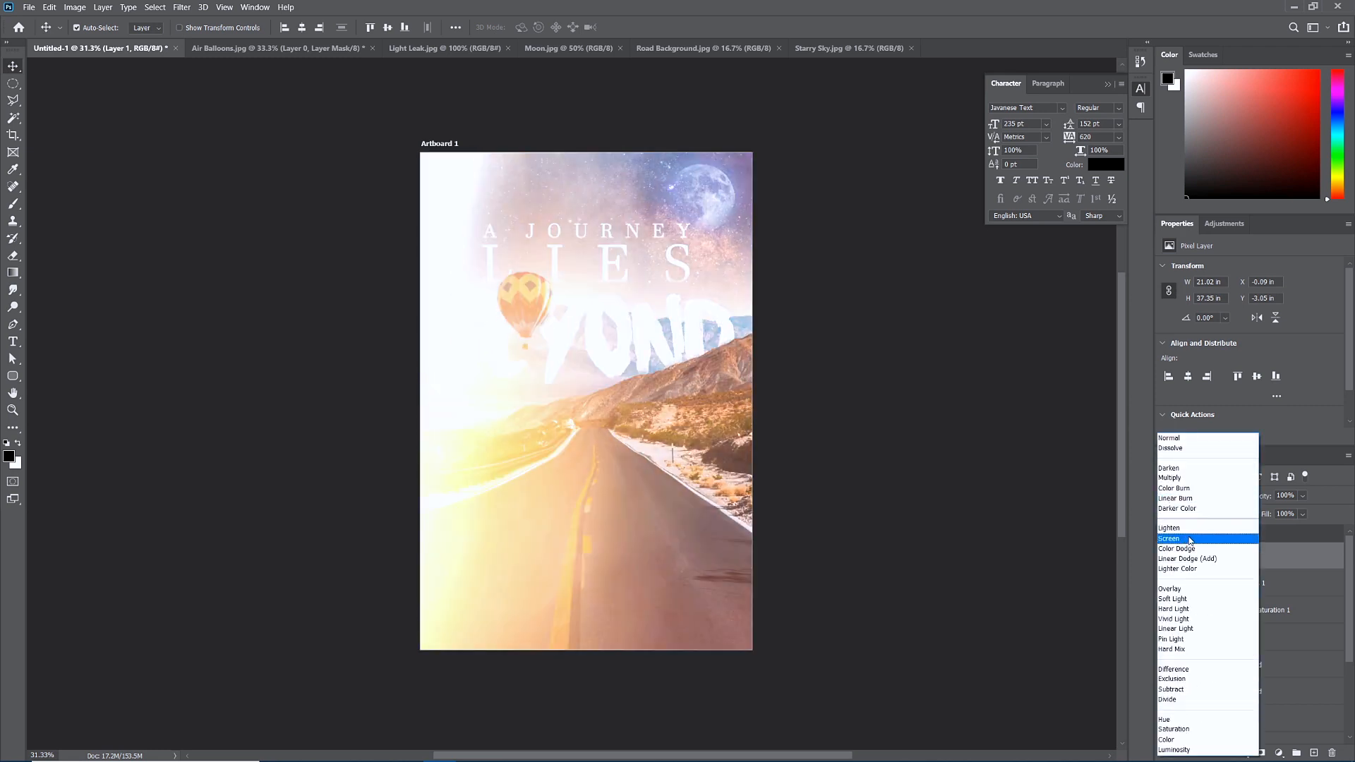
click(1191, 541)
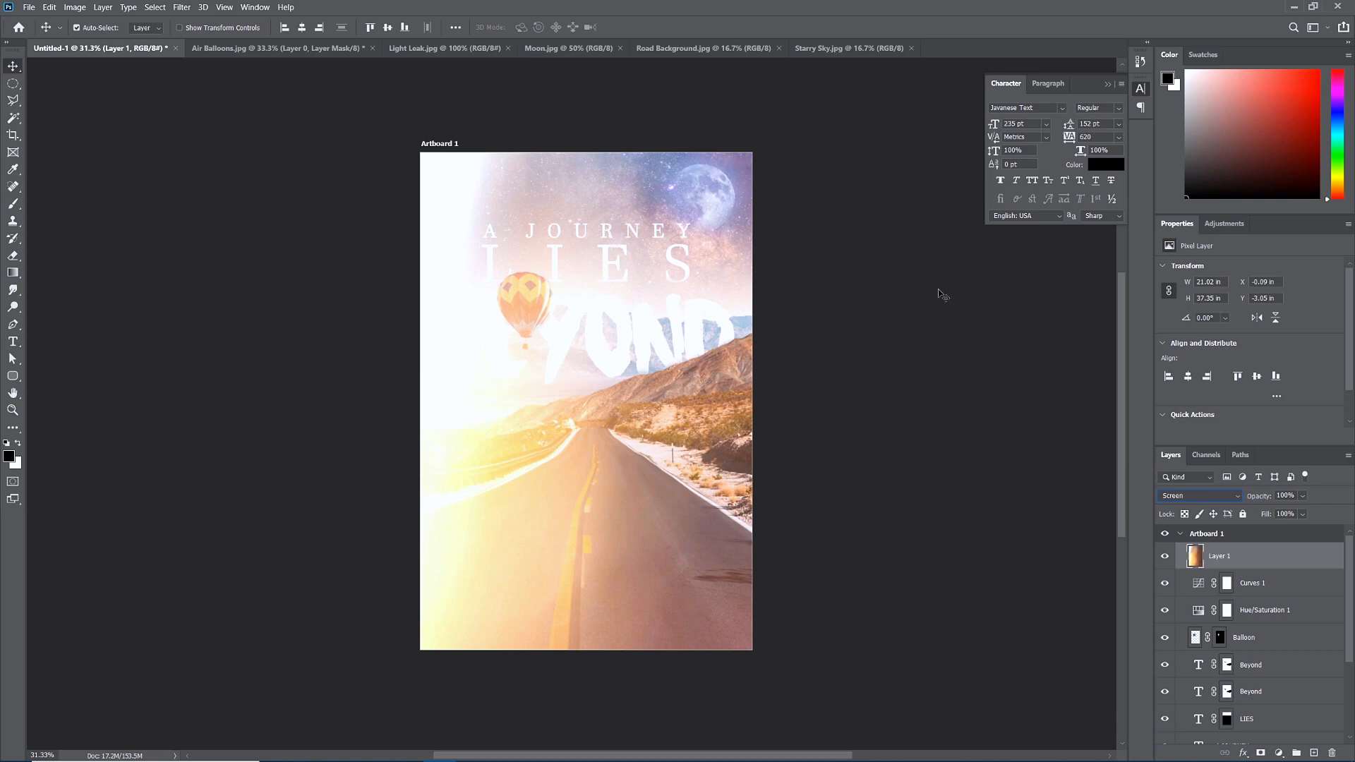
click(50, 7)
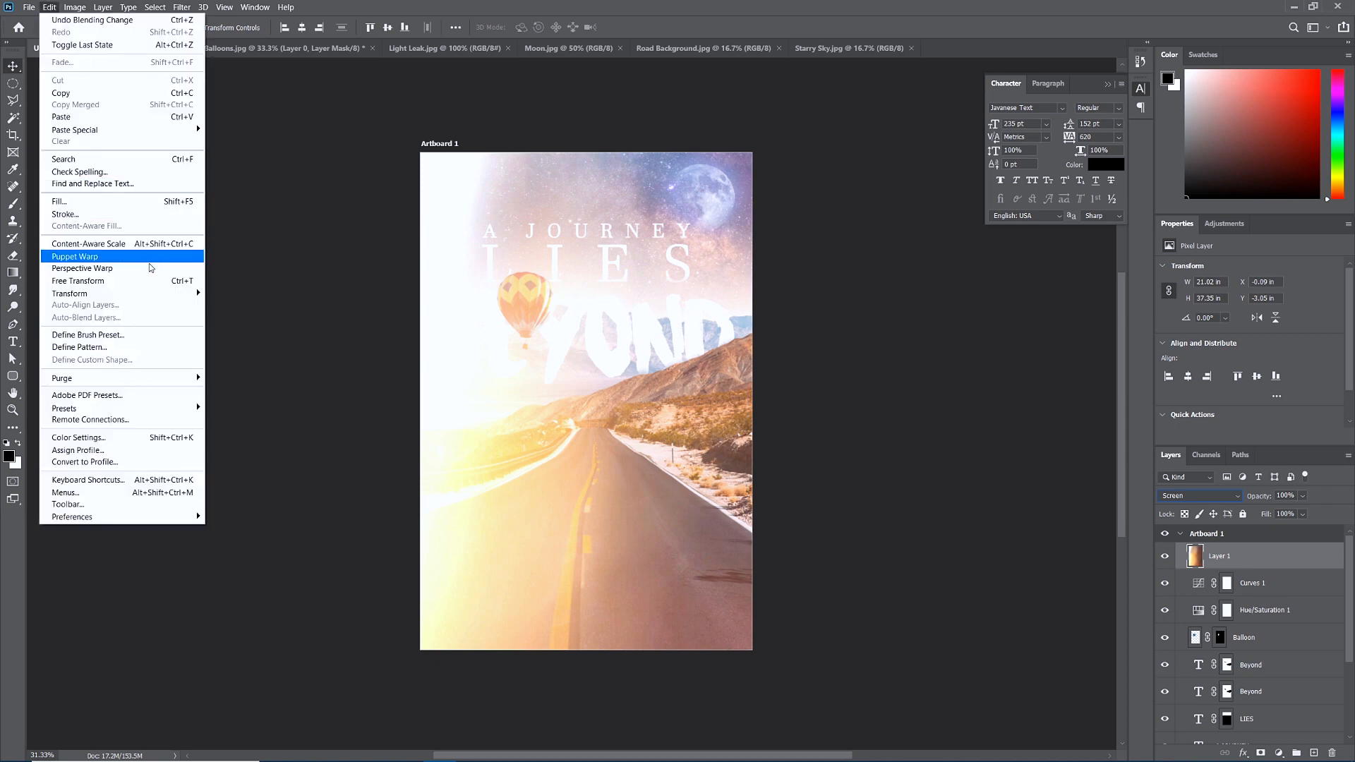
mouse_move(160, 296)
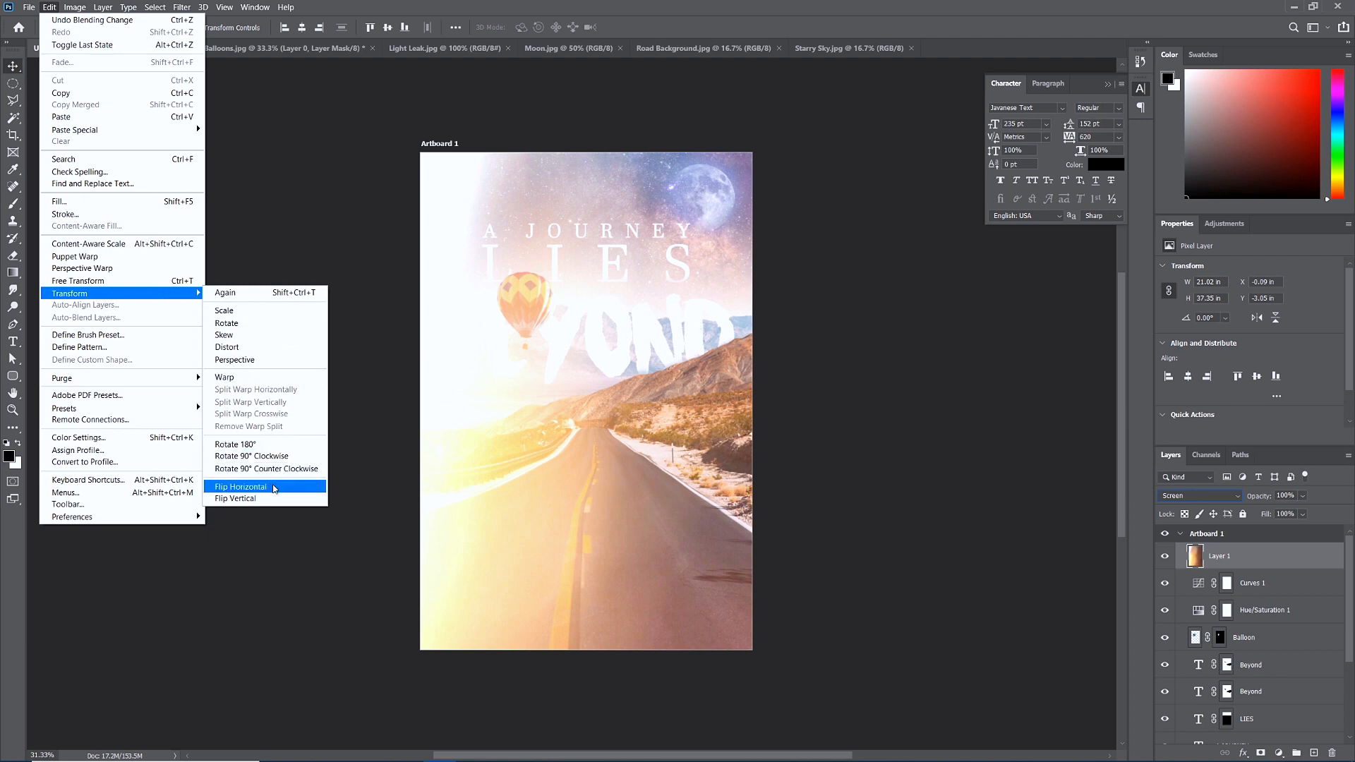
click(274, 489)
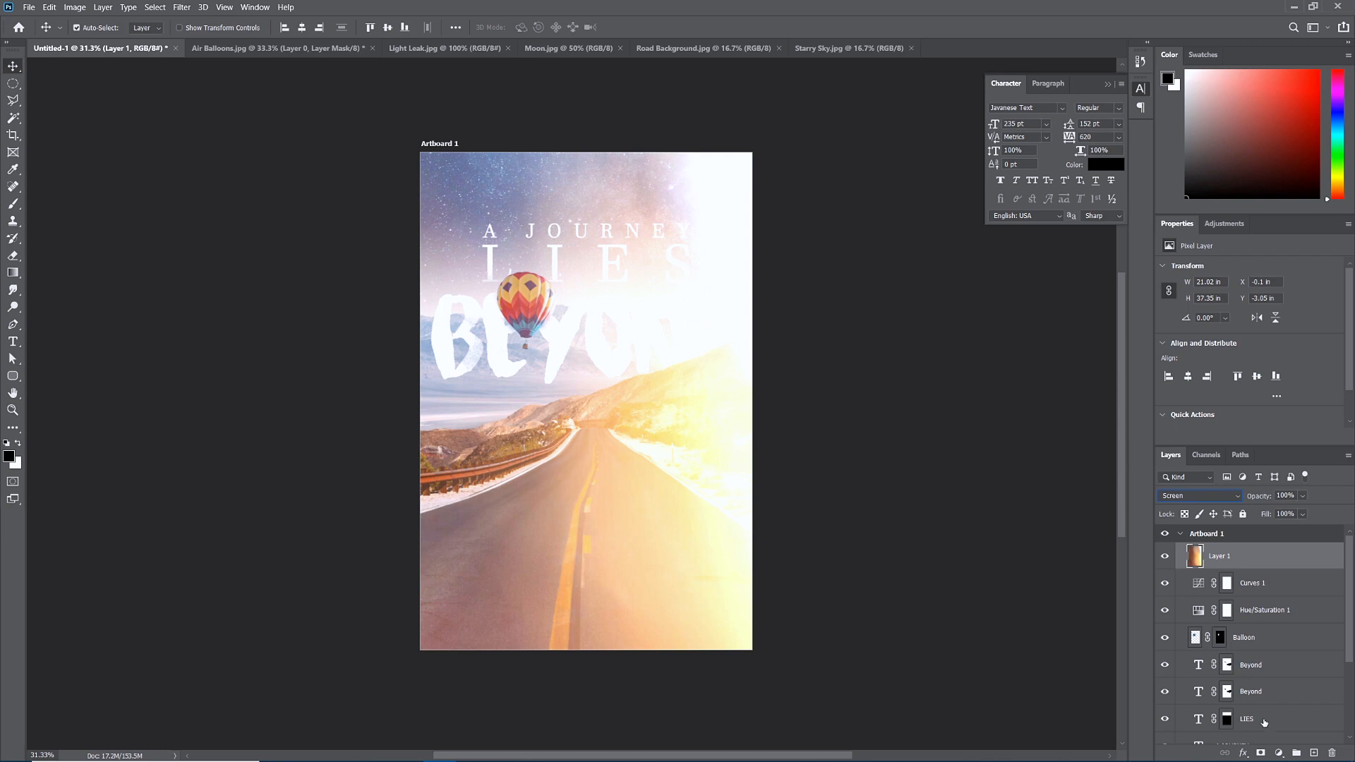
click(1263, 754)
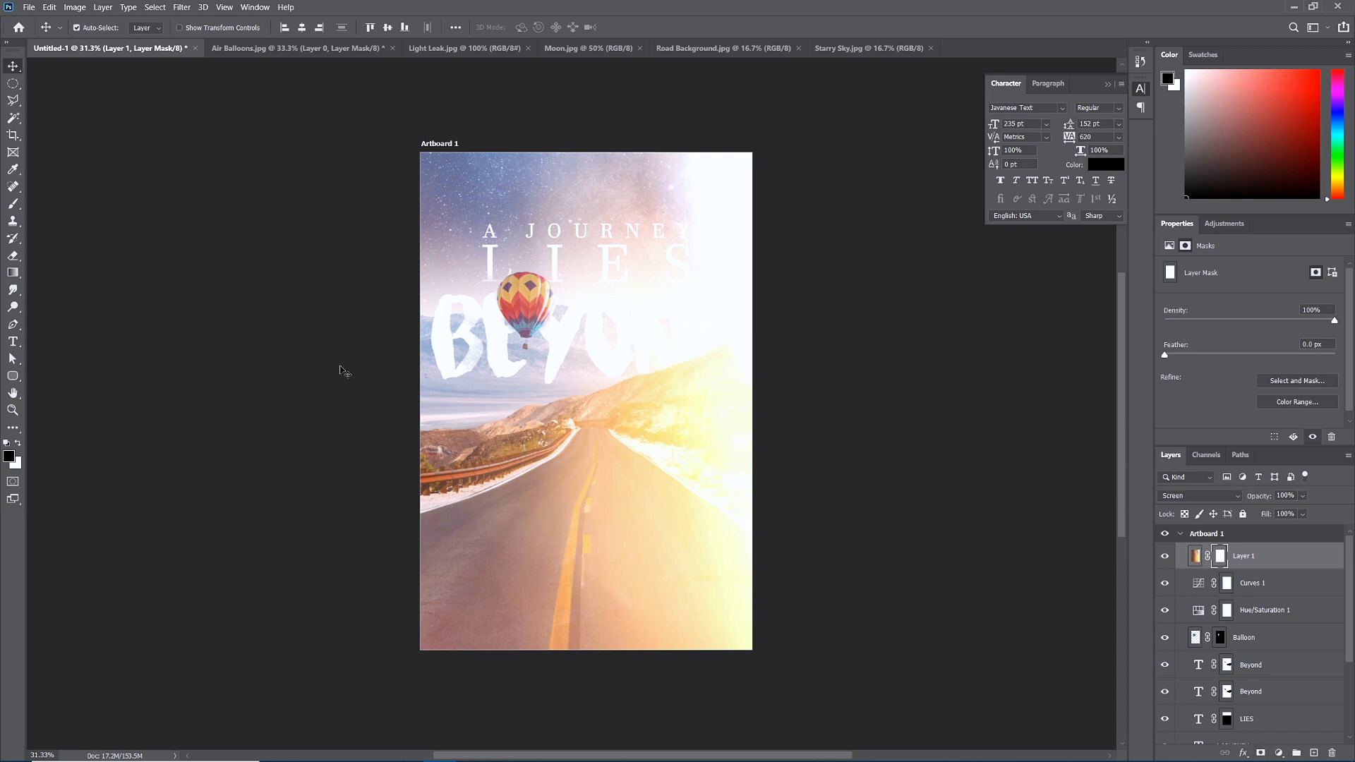
Drag gradients on Layer 1's mask to fade the light leak off the moon and lower-right road.
click(13, 273)
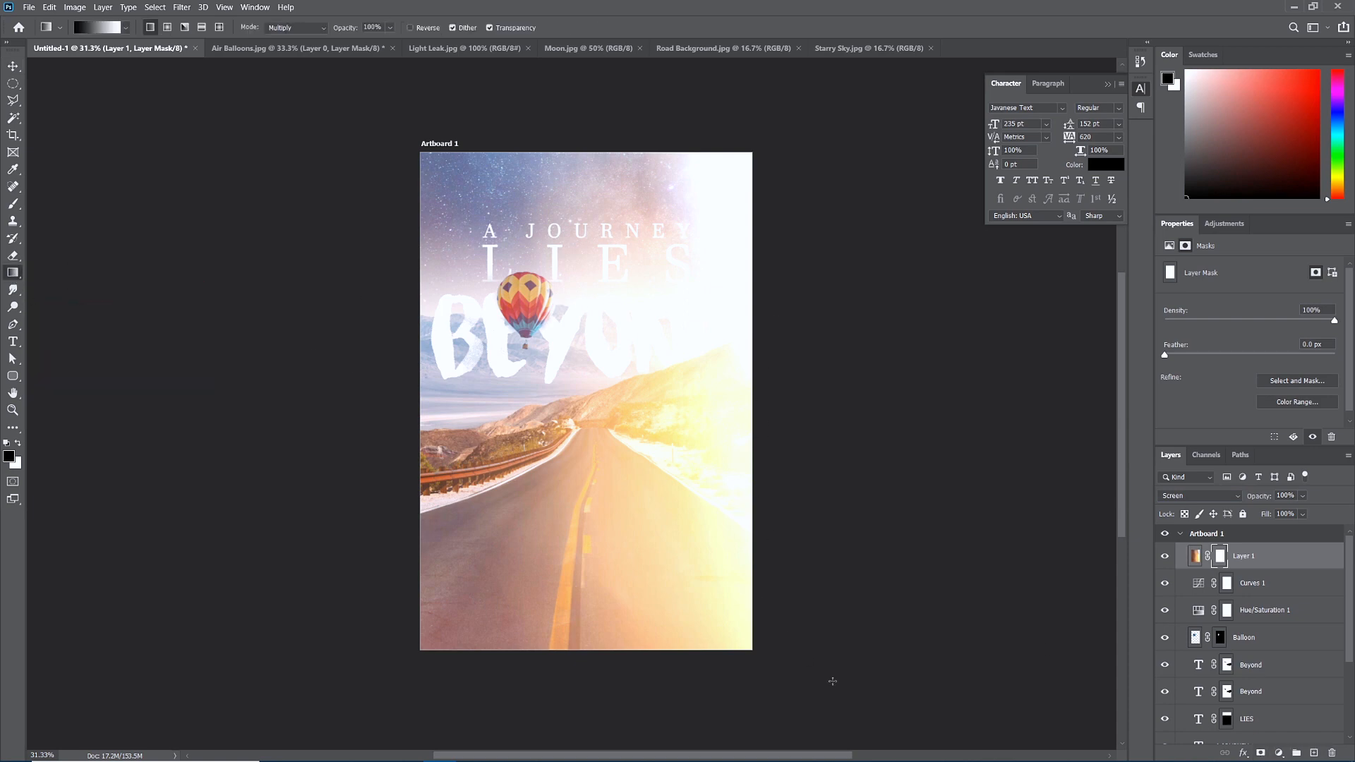
drag(840, 720, 587, 400)
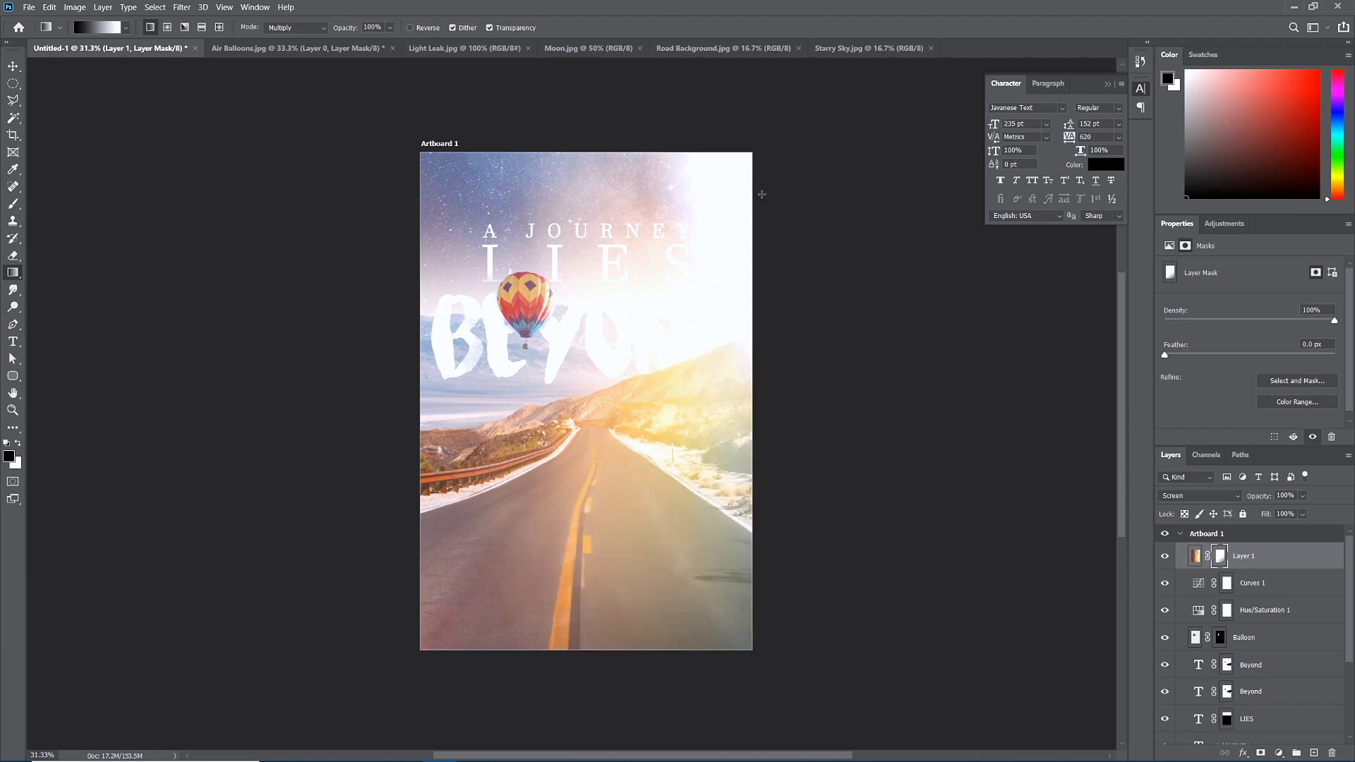
drag(870, 139, 591, 268)
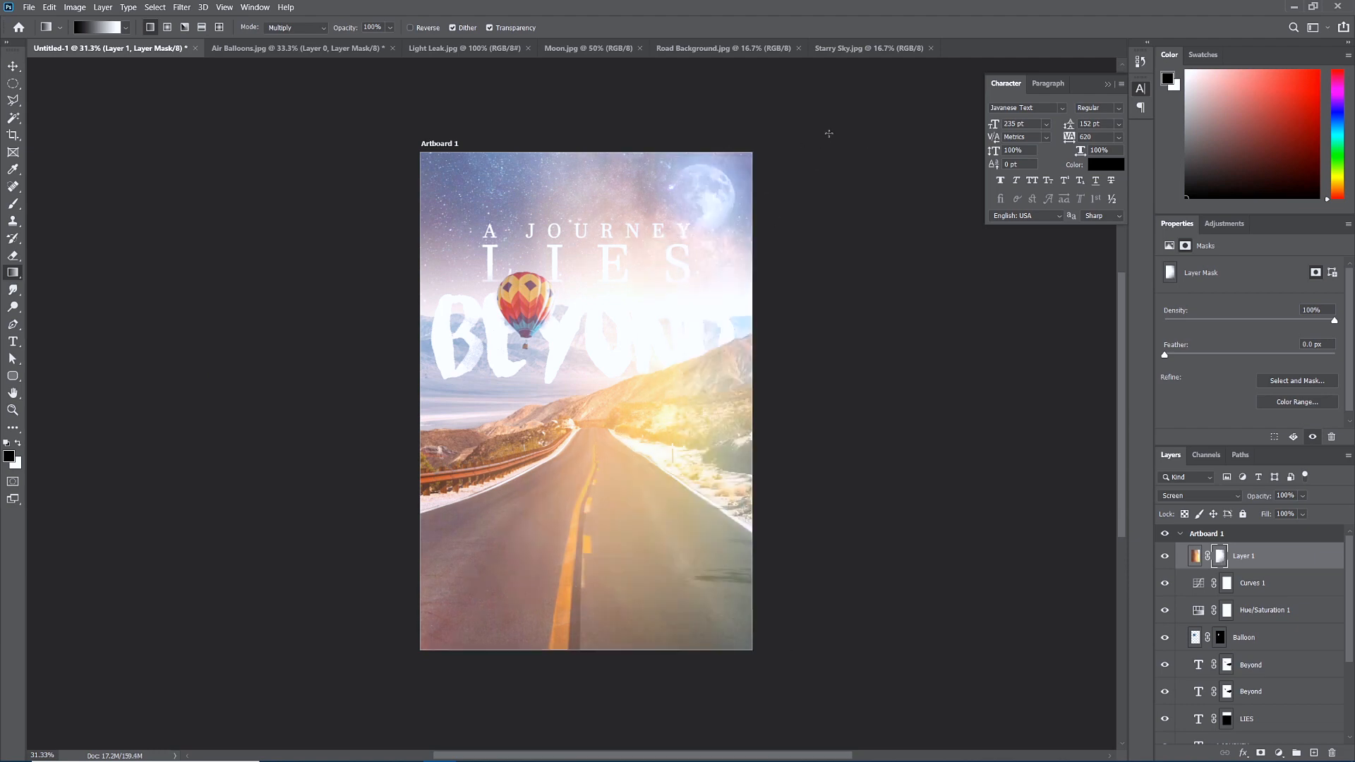
drag(815, 123, 639, 205)
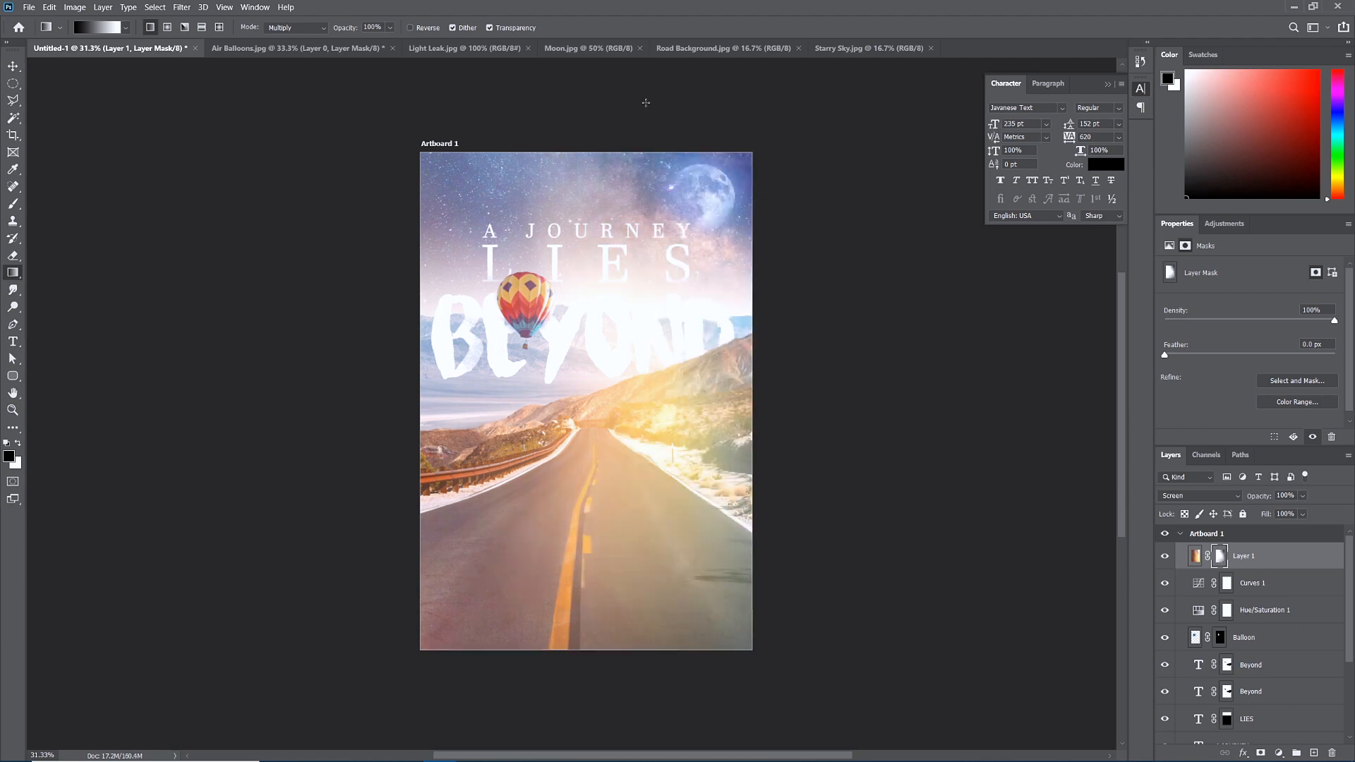
drag(862, 583, 589, 451)
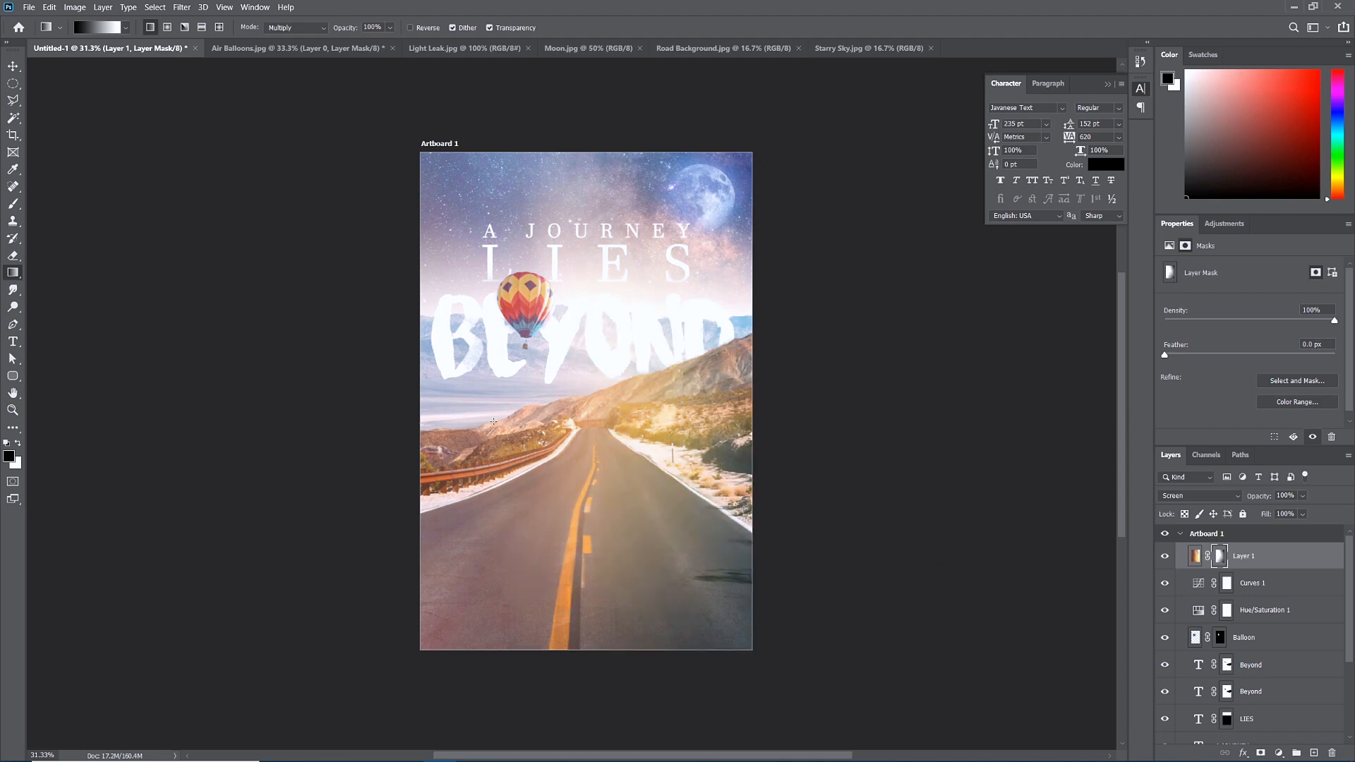
click(1165, 557)
click(1164, 557)
click(1165, 556)
click(1164, 556)
click(1195, 556)
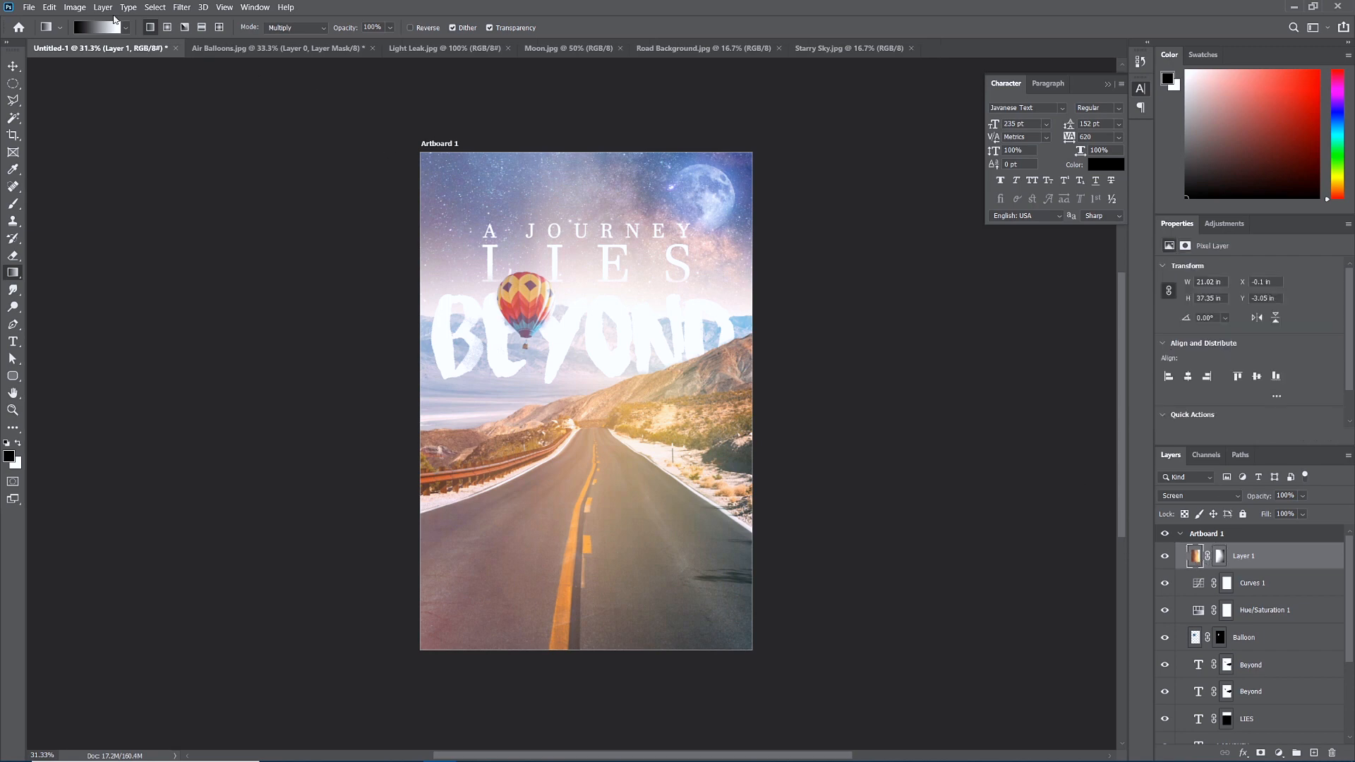
Use Hue/Saturation to shift the light leak's hue toward purple, with saturation at +6.
click(74, 7)
mouse_move(91, 43)
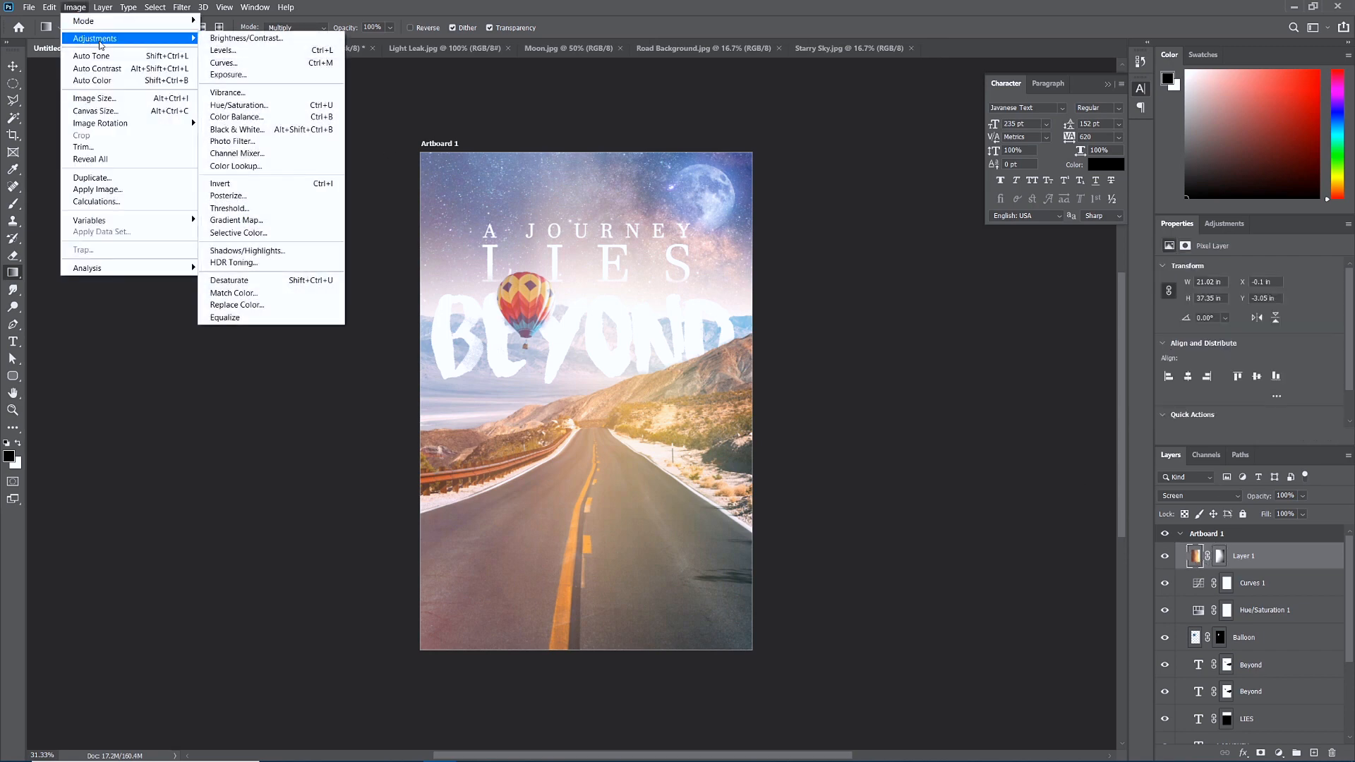
click(259, 106)
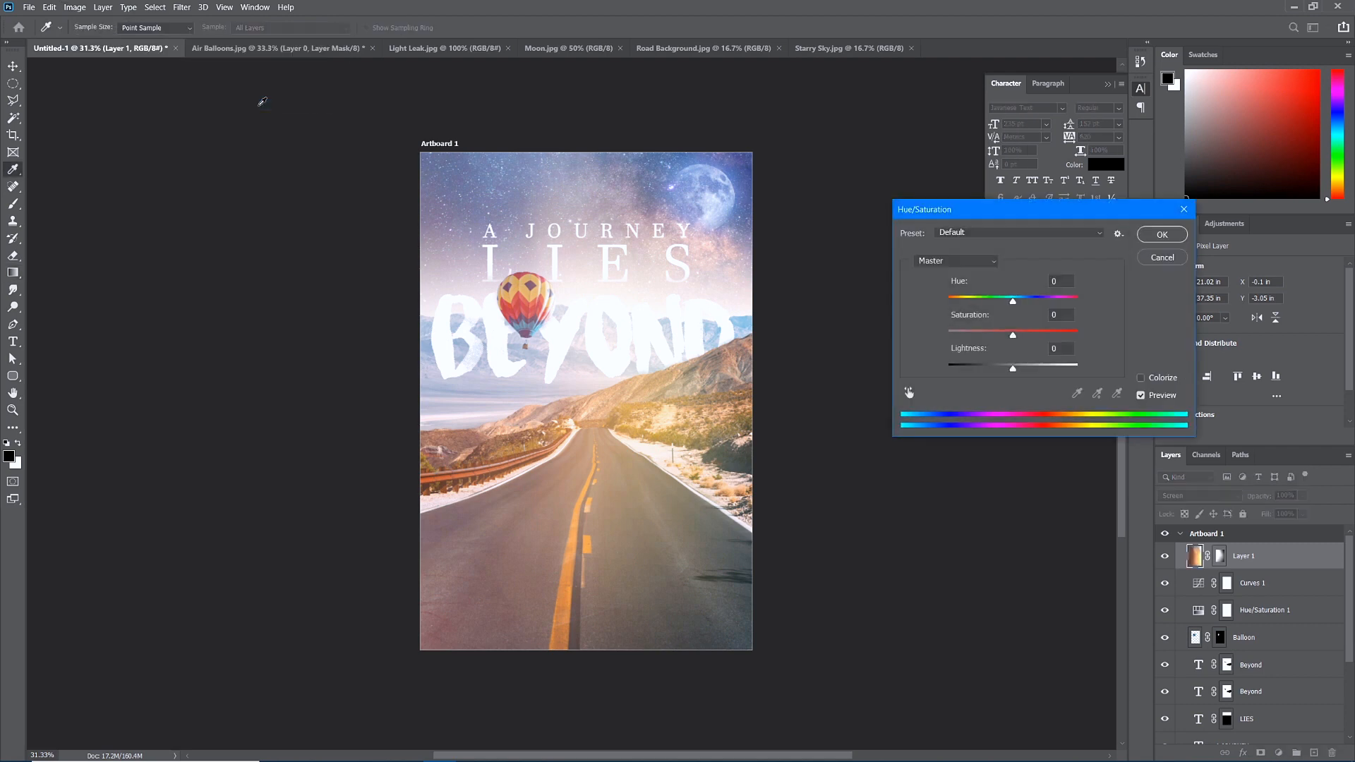
drag(1014, 302, 967, 319)
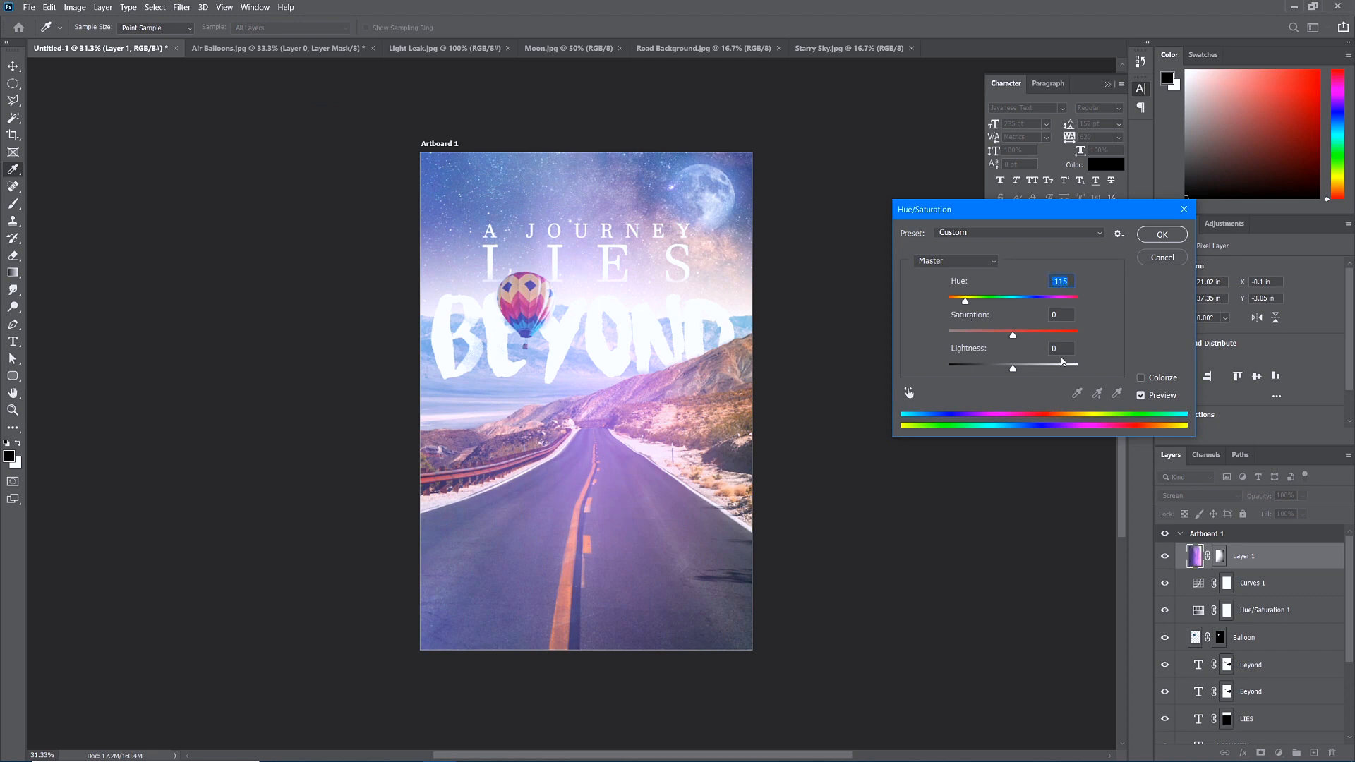
mouse_move(1014, 336)
mouse_down()
mouse_move(1038, 340)
mouse_move(1027, 341)
mouse_up()
click(1163, 236)
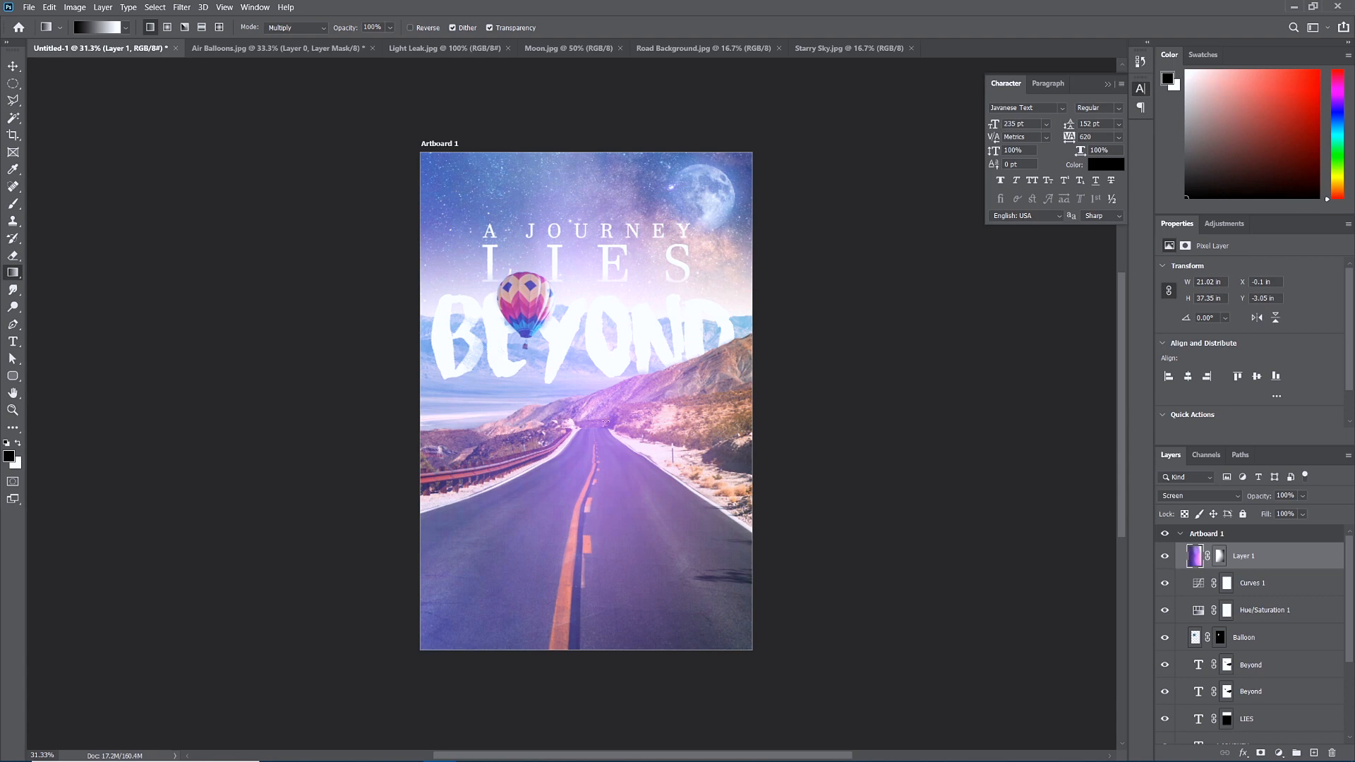
Change the LIES text layer's colour to black.
scroll(1277, 679, down, 2)
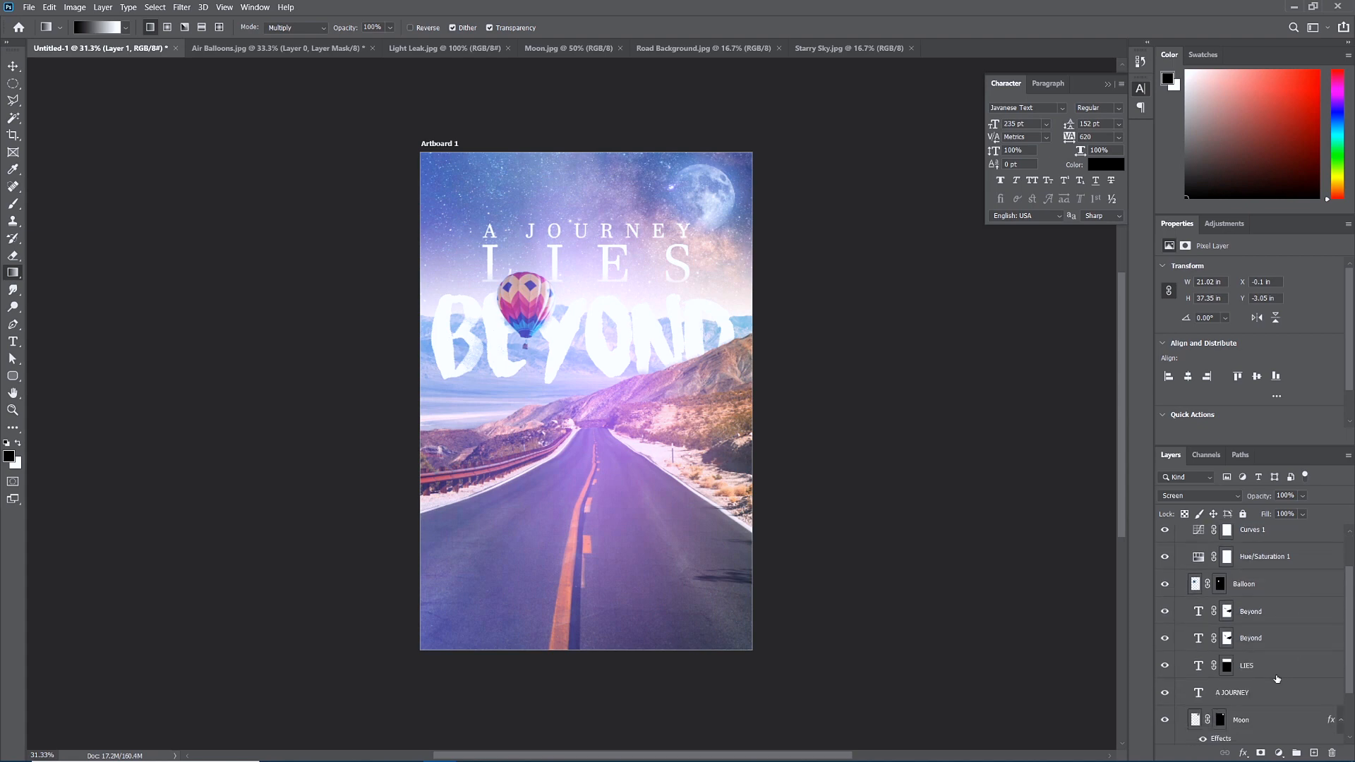
click(1247, 668)
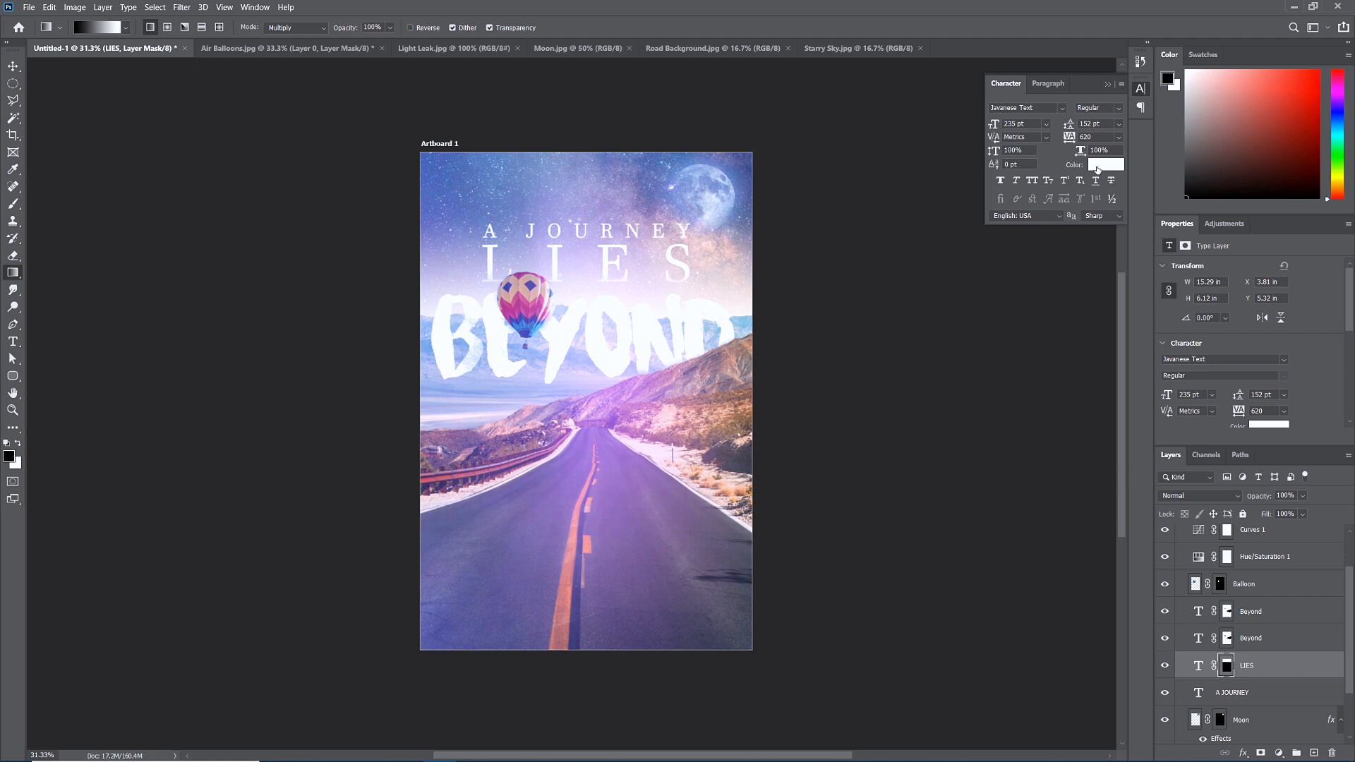
click(1097, 169)
drag(983, 290, 941, 323)
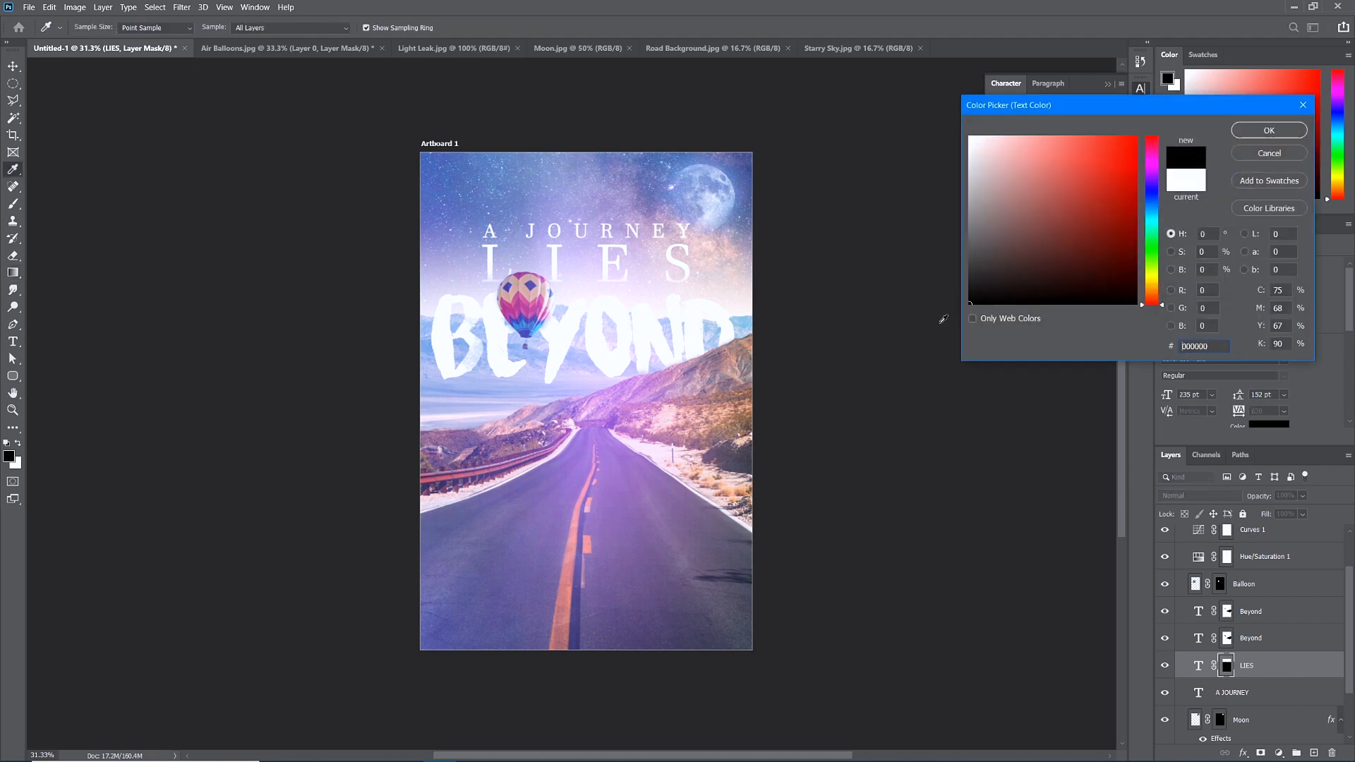
click(1270, 130)
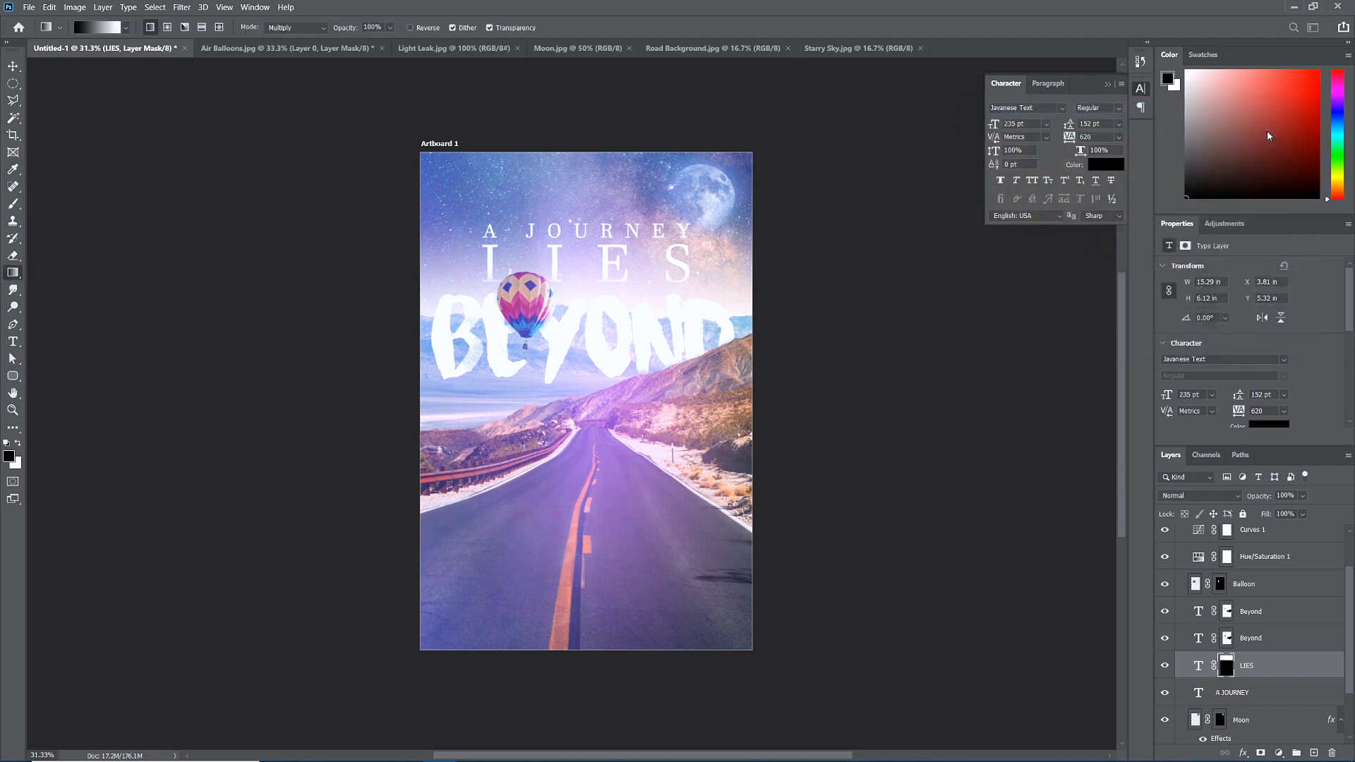
Set the LIES layer's blend mode to Overlay.
click(1198, 499)
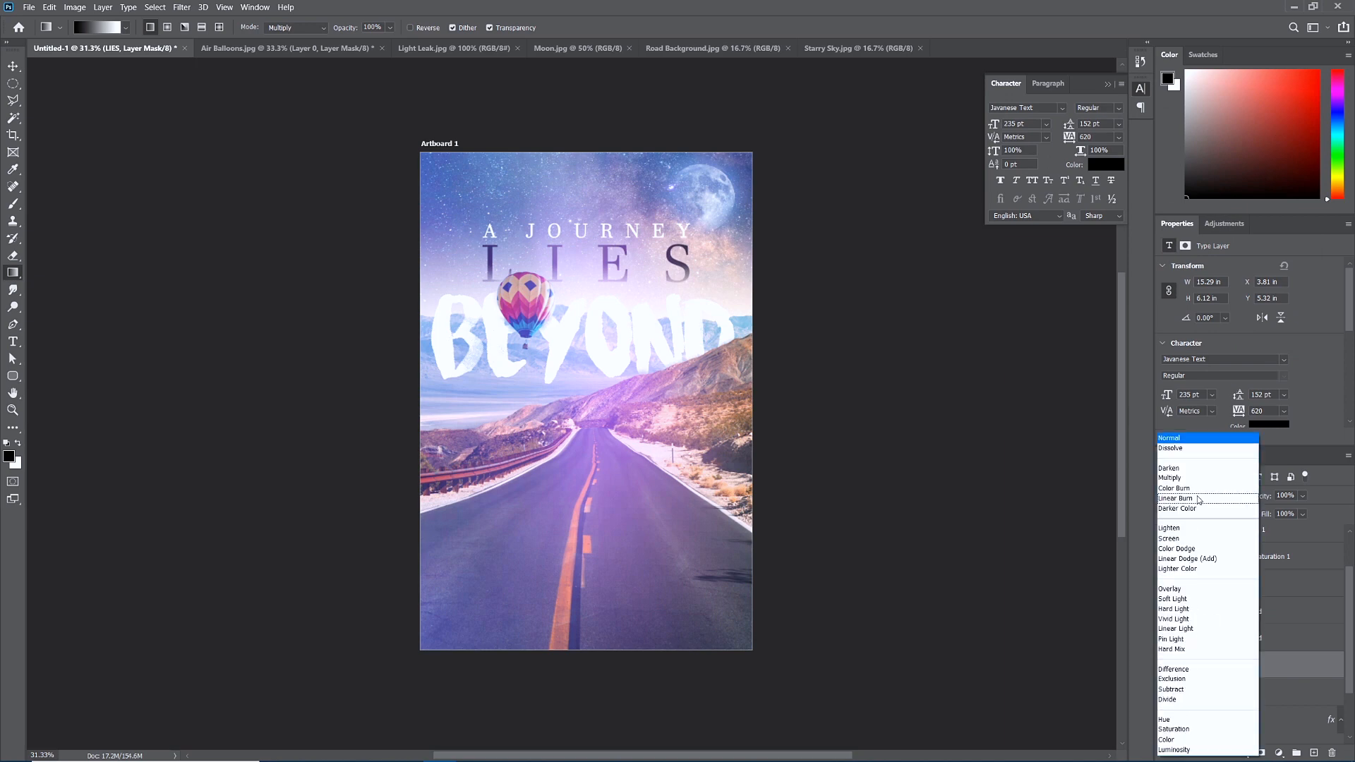
click(1183, 592)
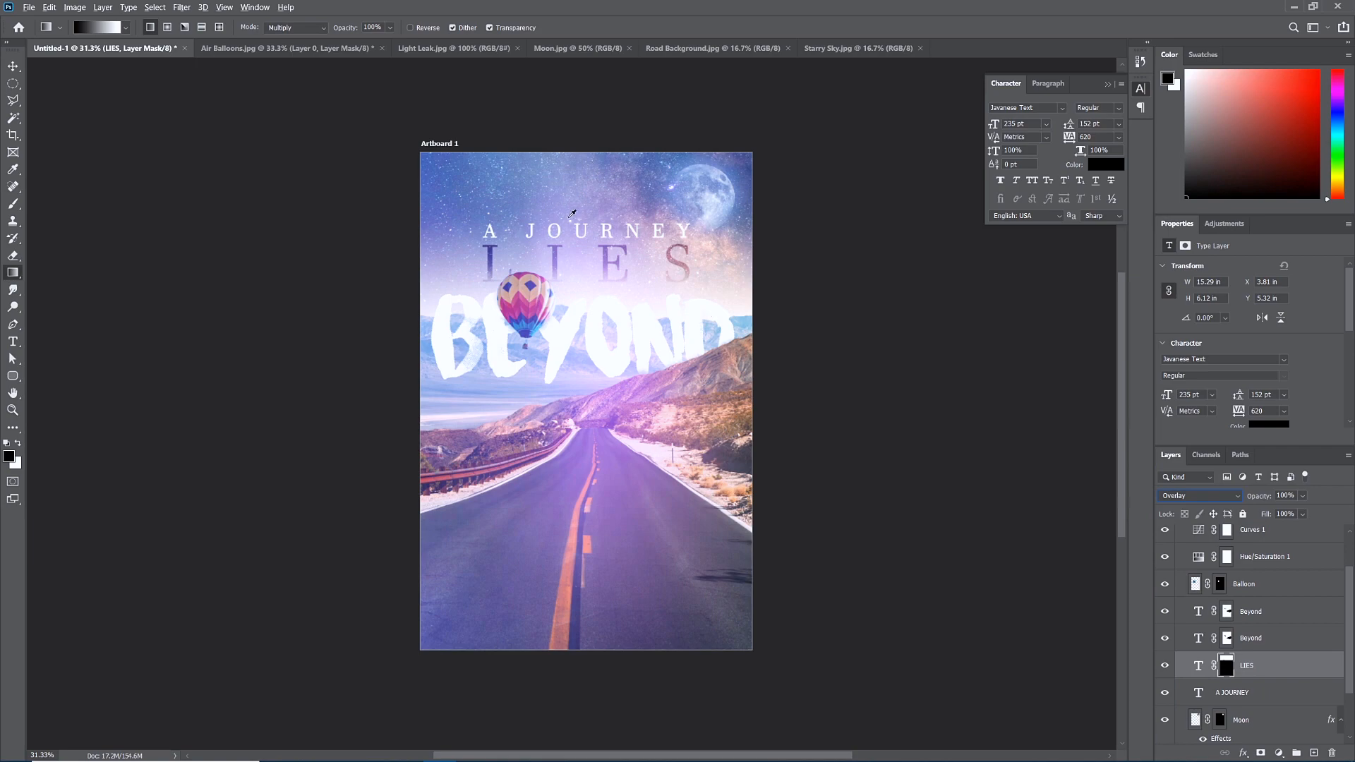
key(v)
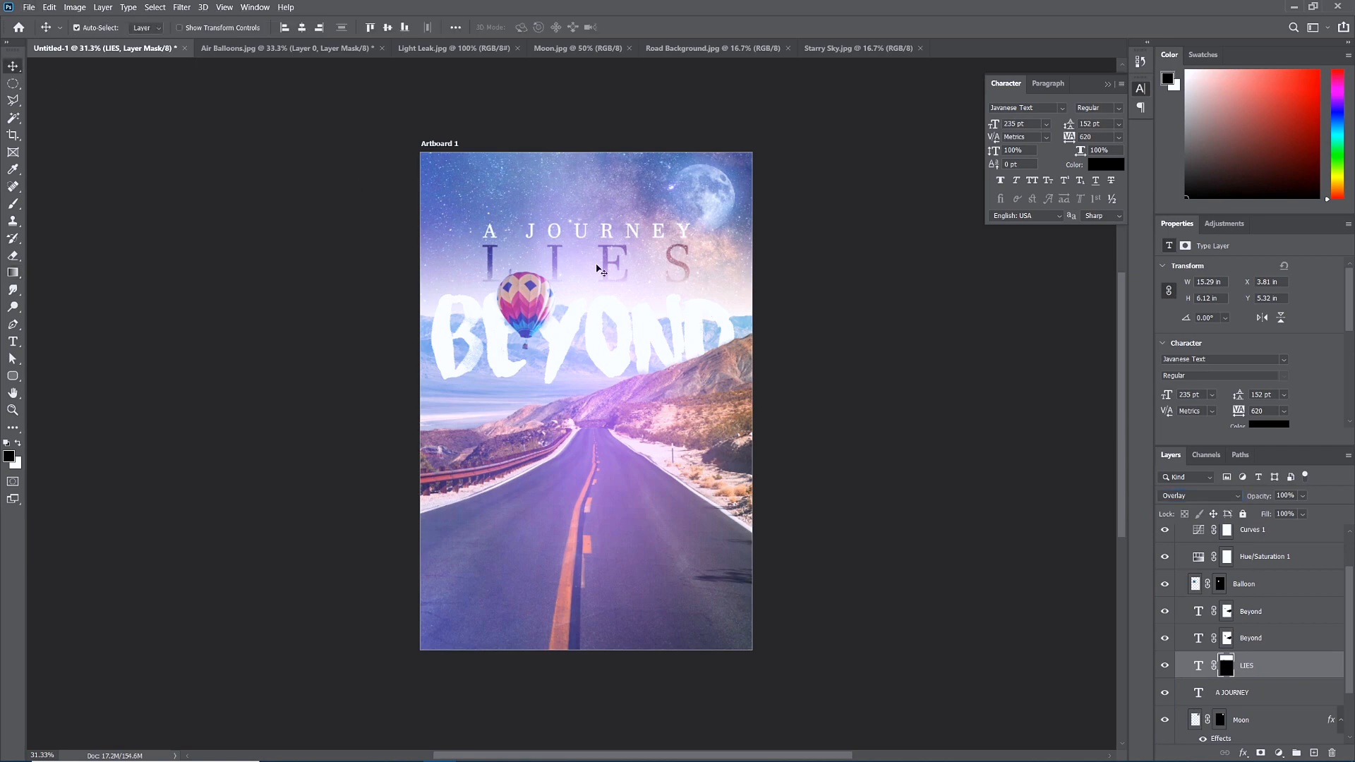
scroll(594, 231, up, 3)
scroll(558, 304, up, 2)
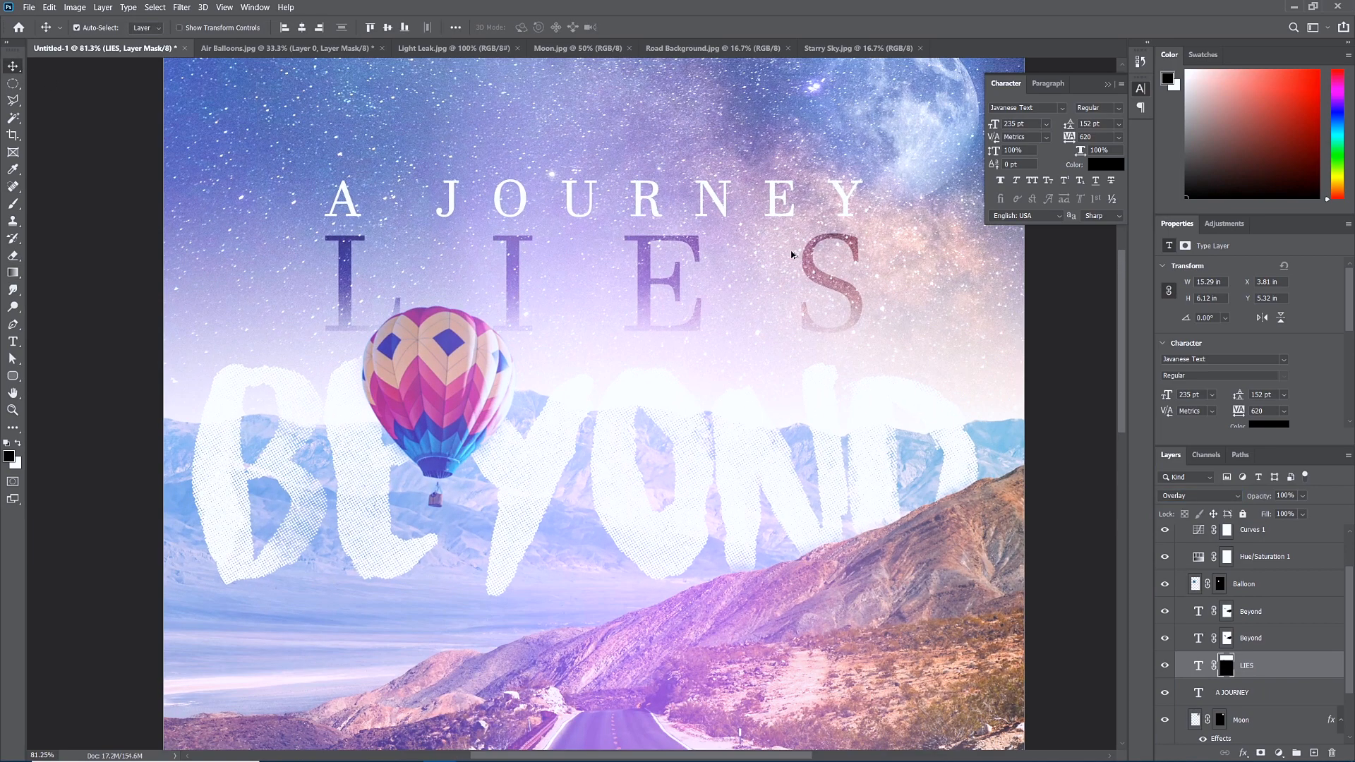
scroll(548, 378, down, 3)
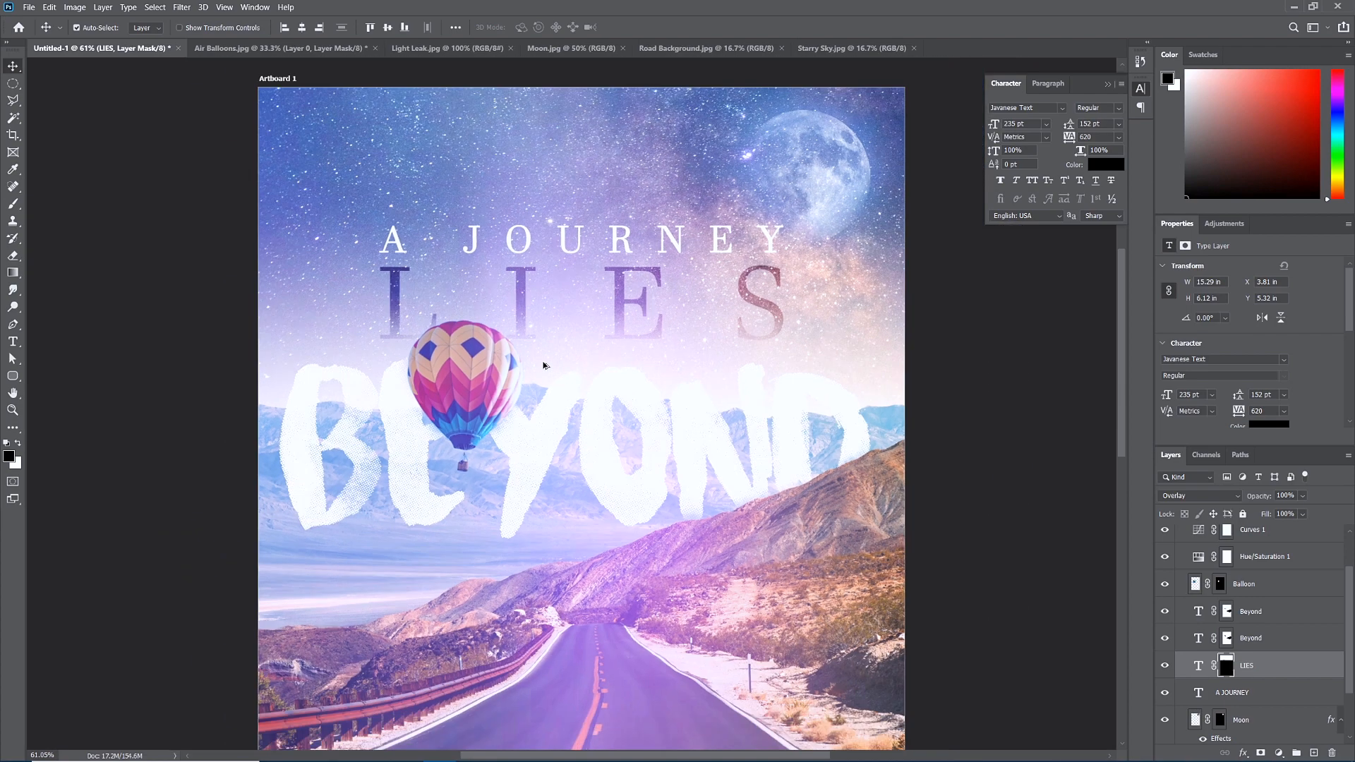
scroll(577, 450, down, 4)
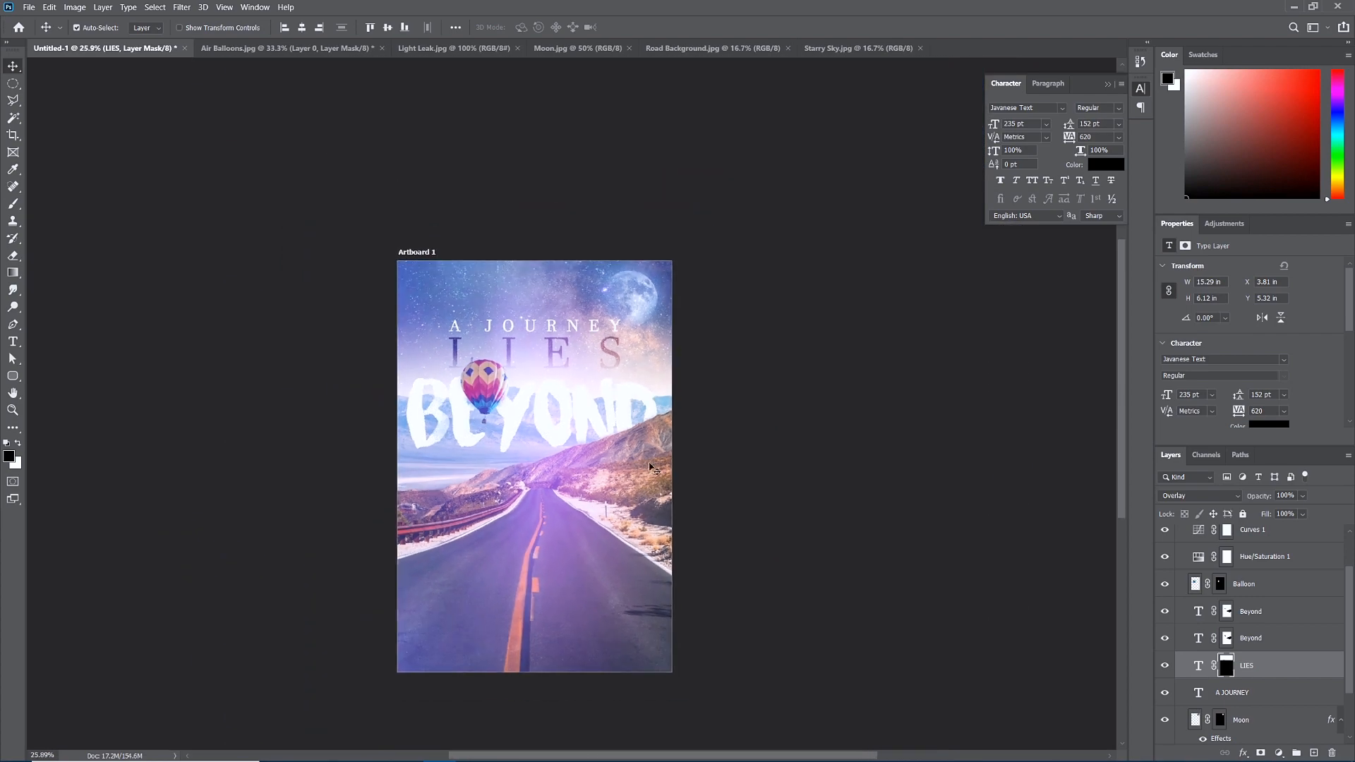
scroll(578, 488, up, 1)
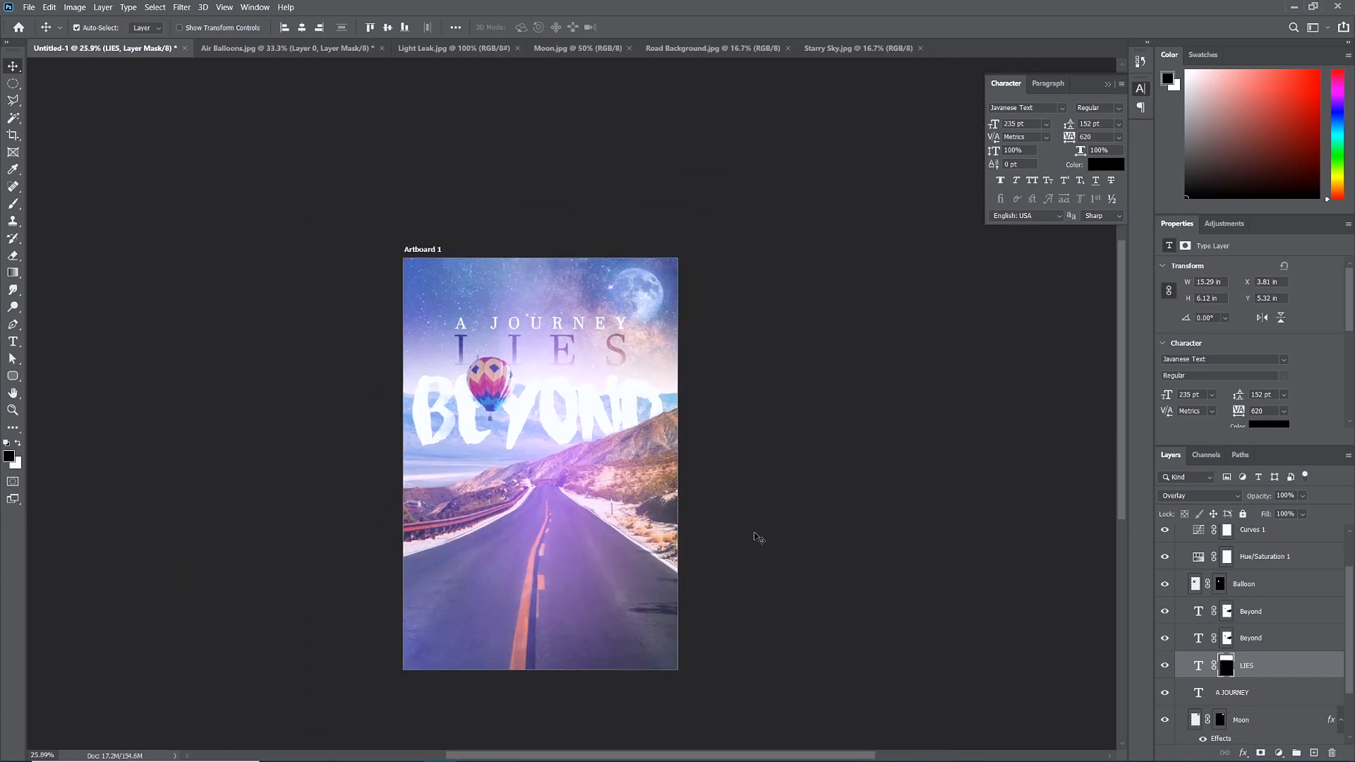